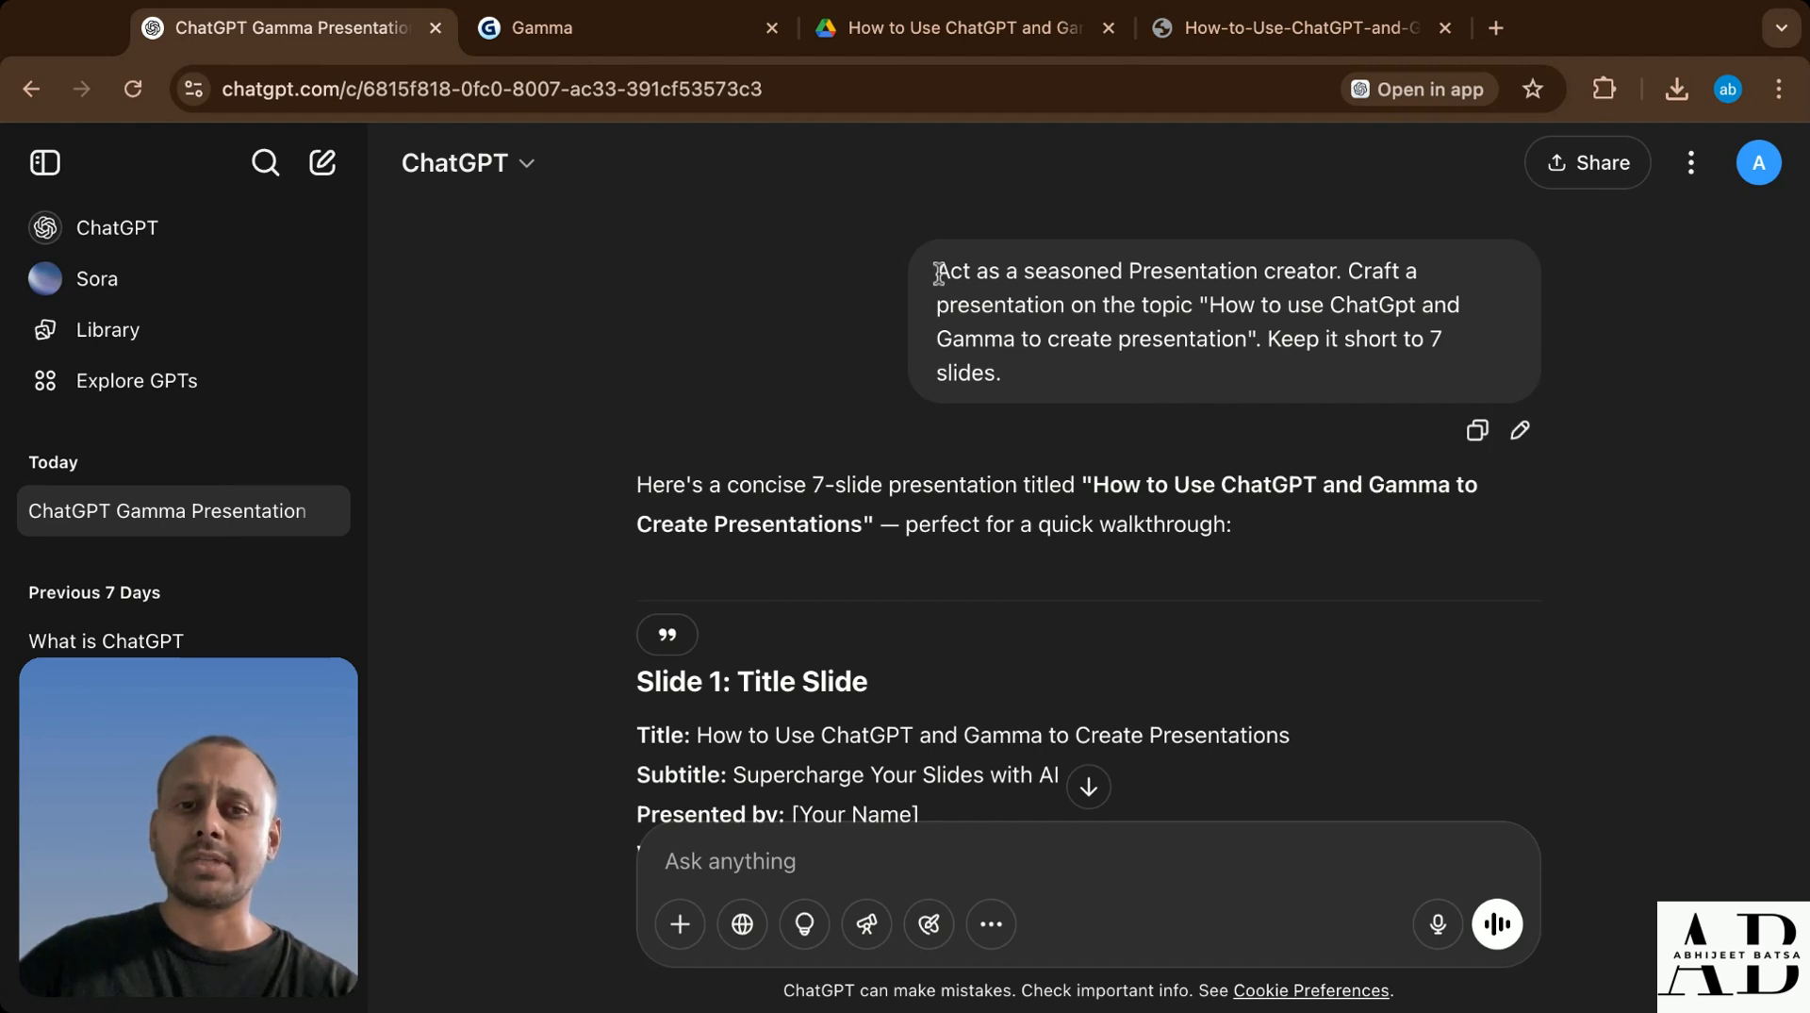
- Examine the ChatGPT prompt that assigns the presentation creator role, the topic and the 7-slide limit
{"action": "left_click_drag", "start_coordinate": [938, 273], "coordinate": [1071, 305]}
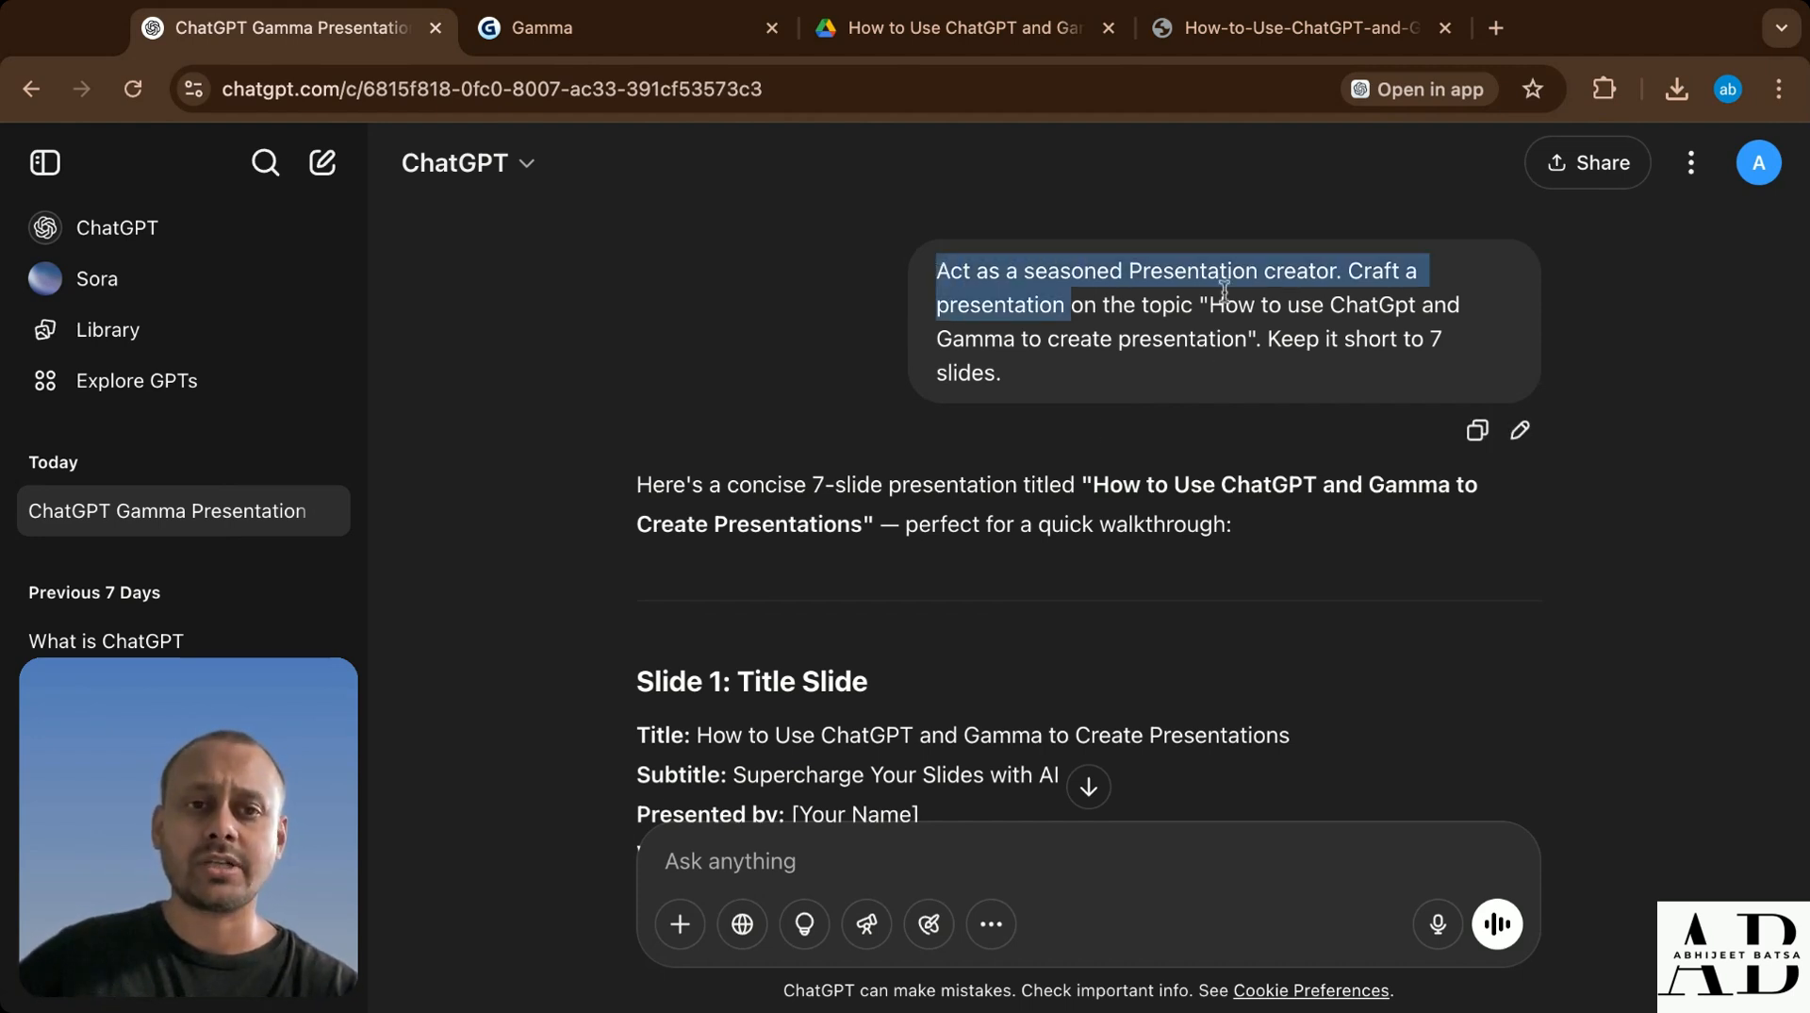
{"action": "left_click", "coordinate": [1321, 385]}
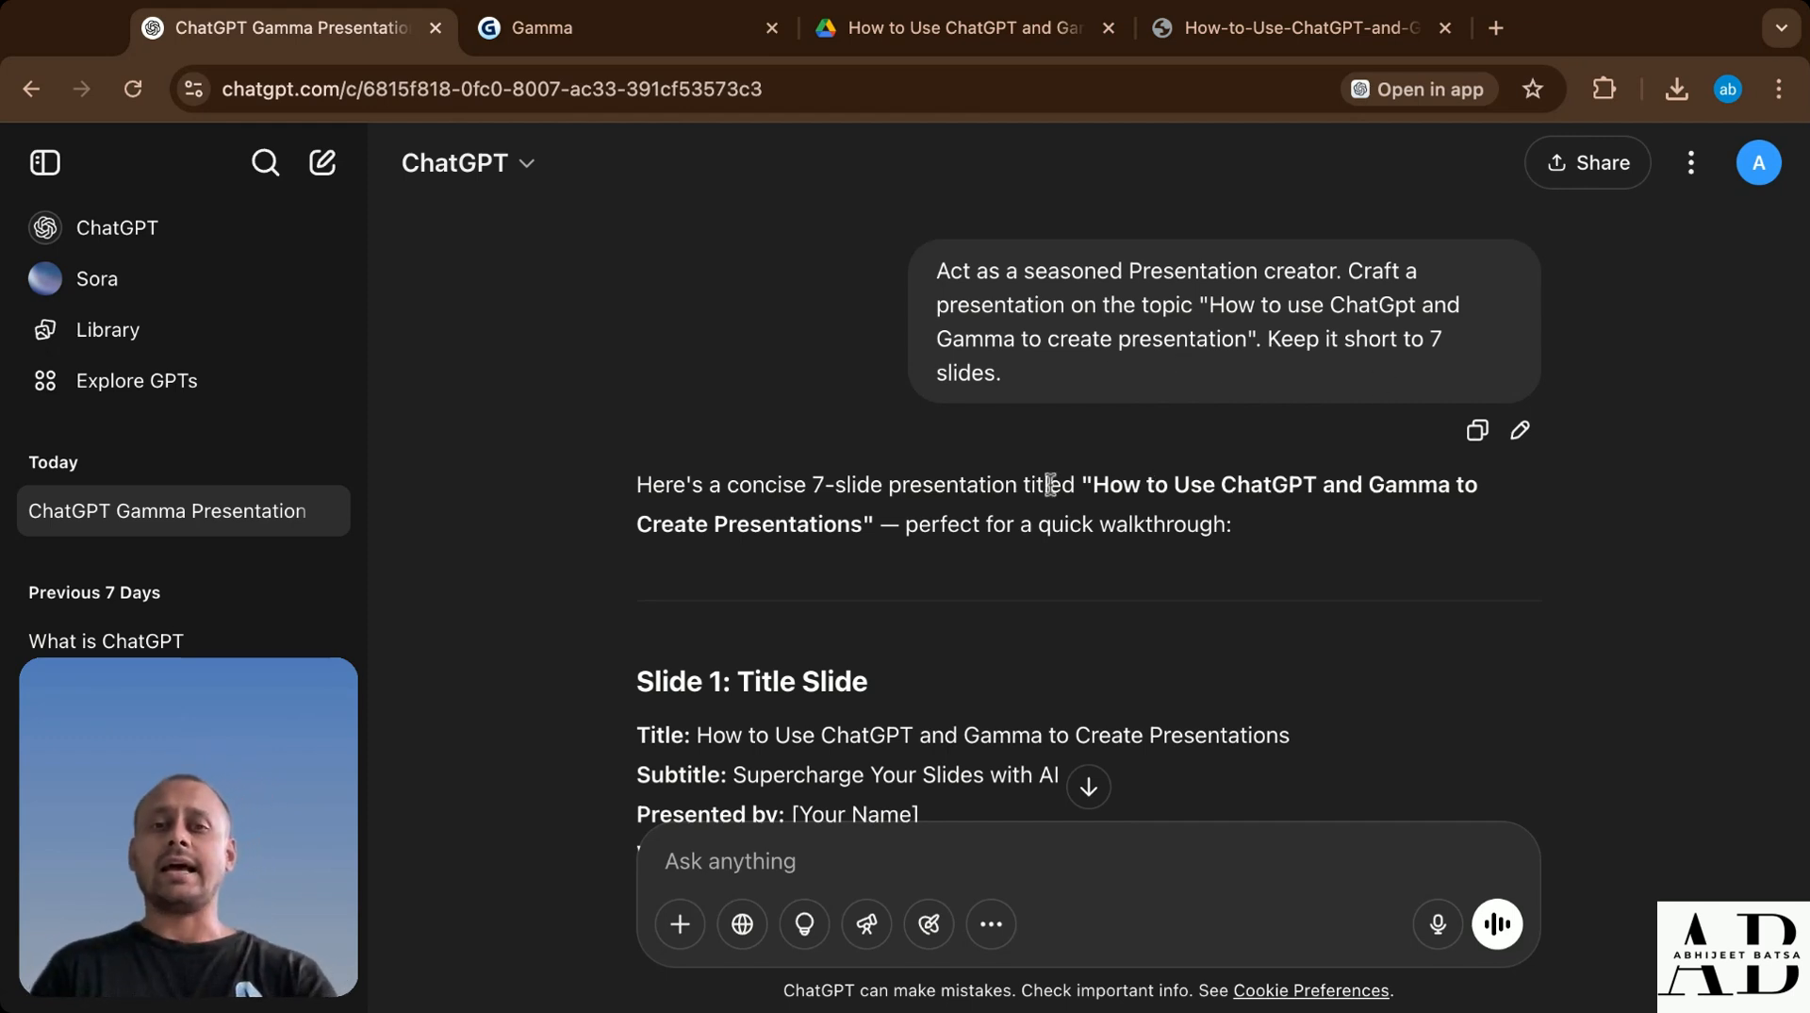
{"action": "triple_click", "coordinate": [939, 270]}
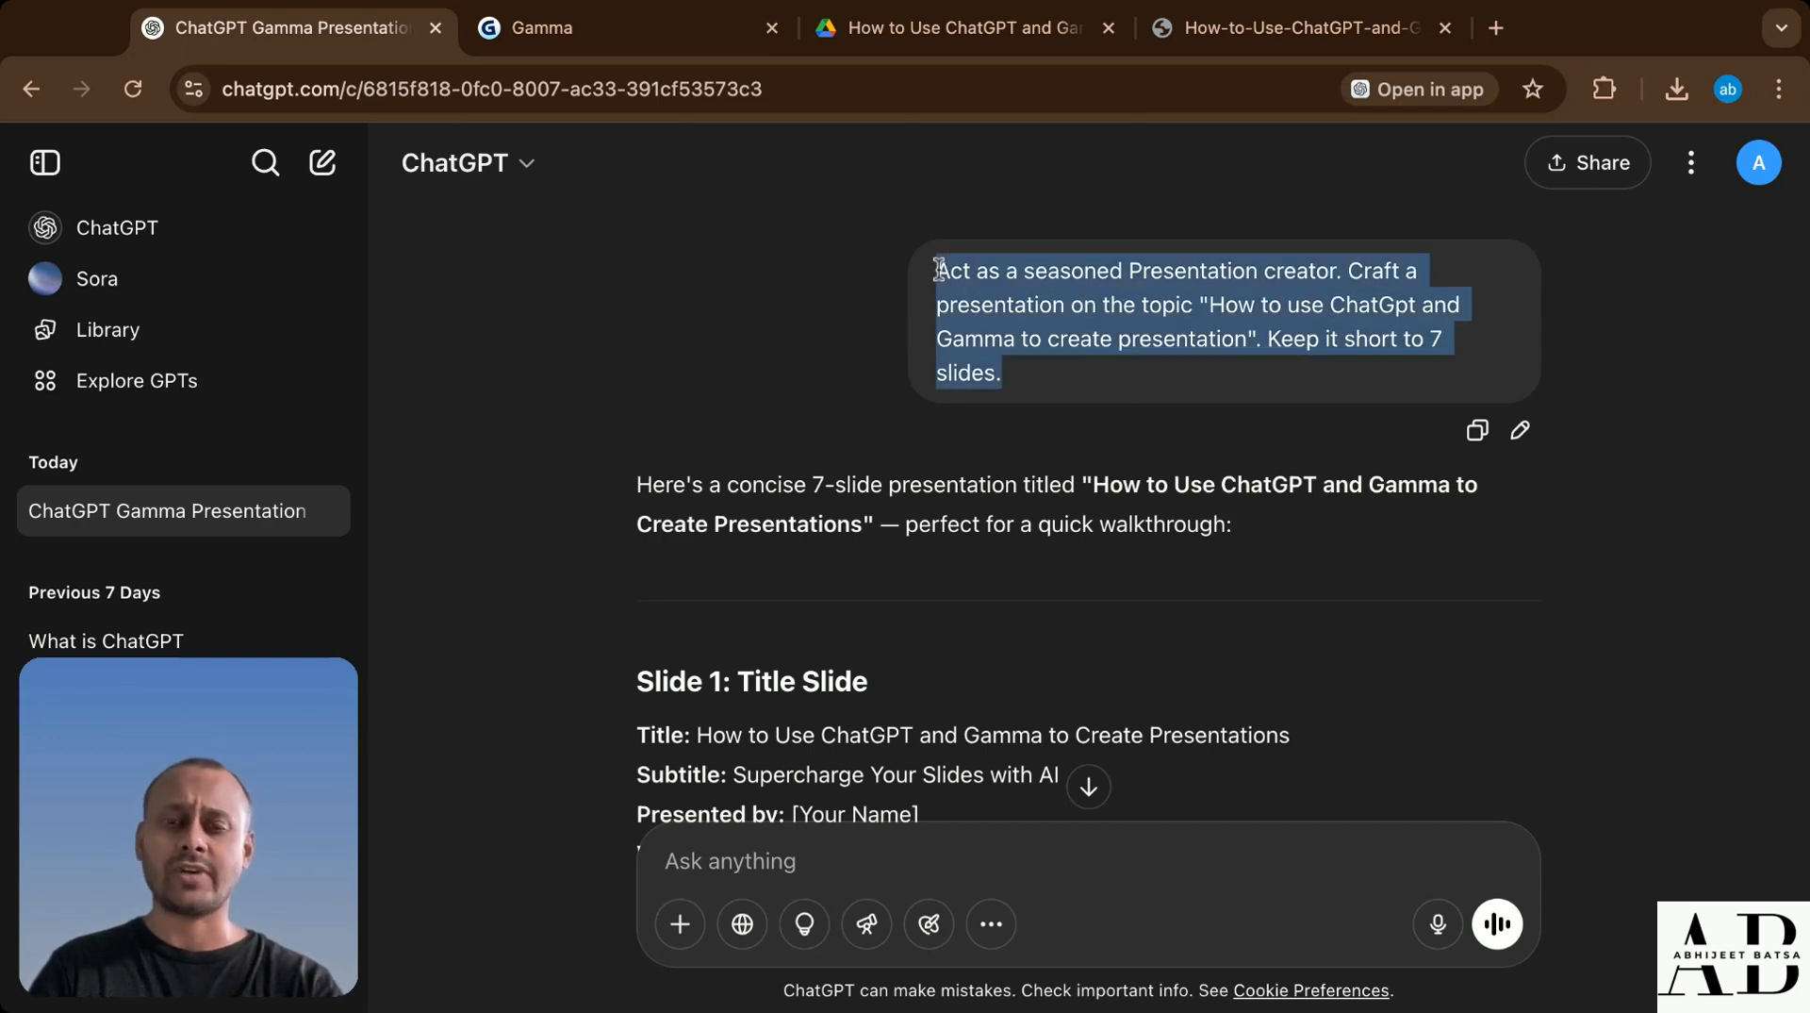
{"action": "left_click", "coordinate": [1260, 343]}
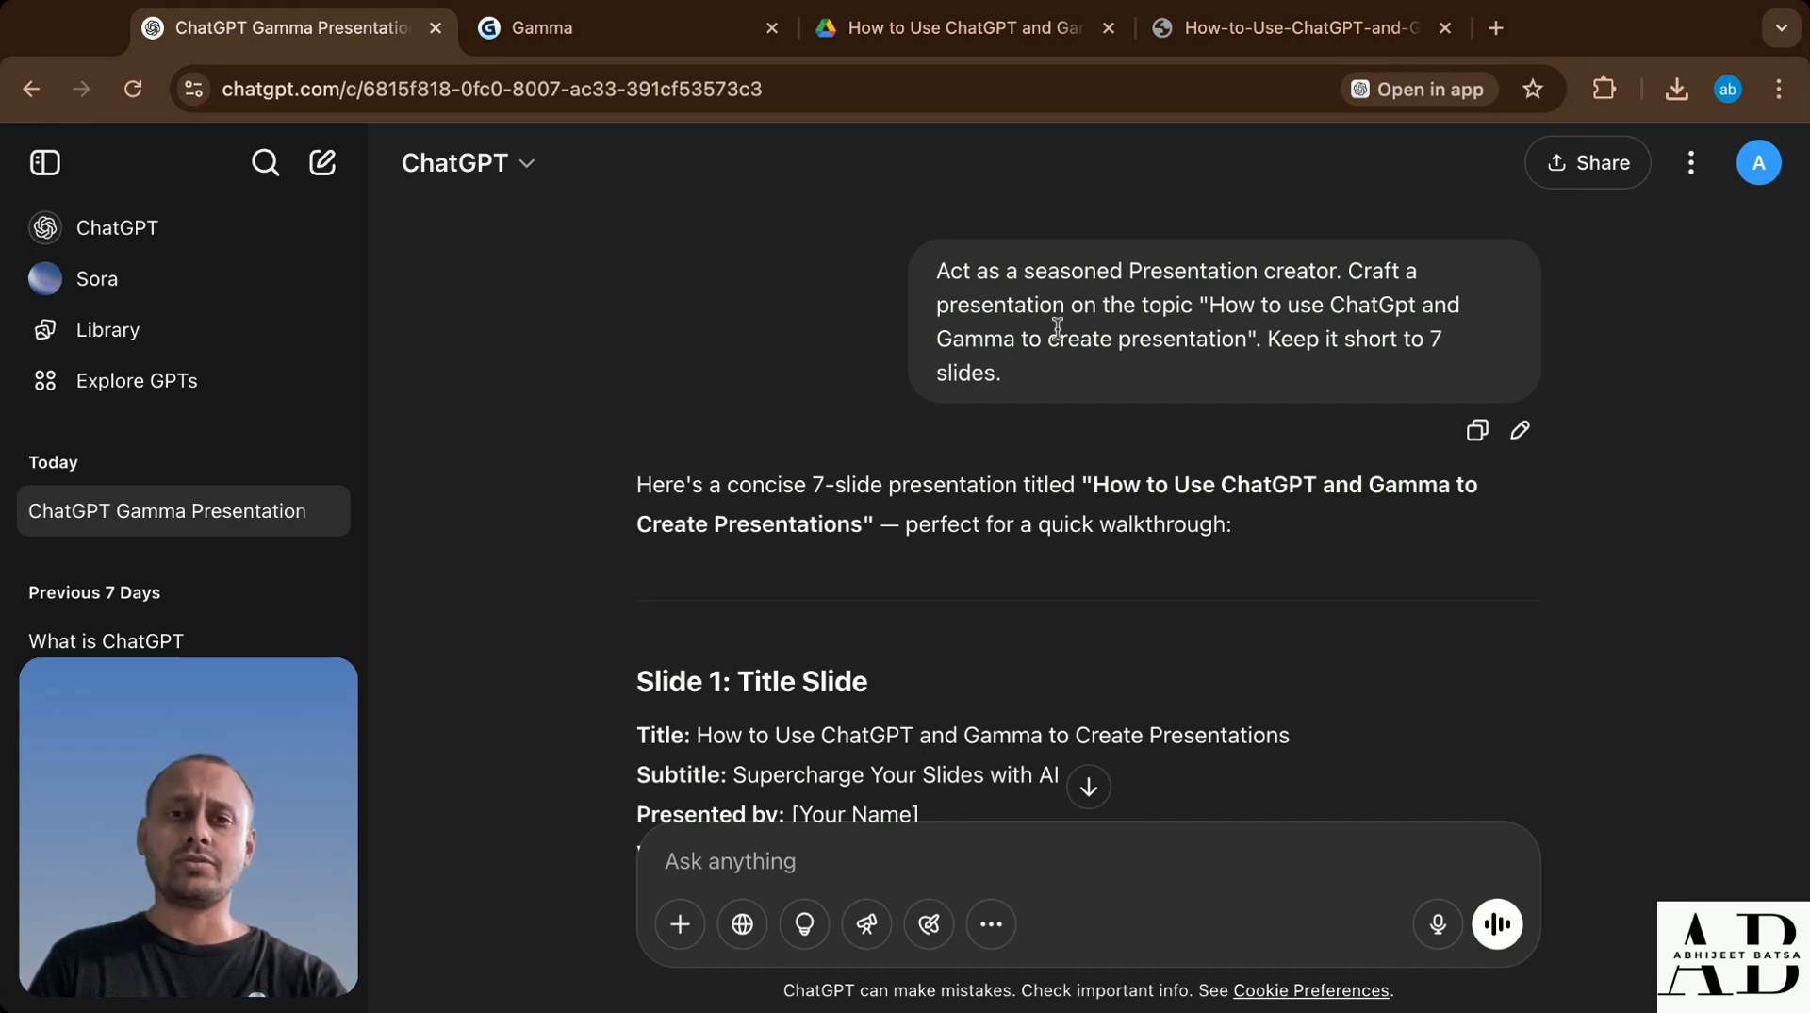
{"action": "left_click_drag", "start_coordinate": [1033, 272], "coordinate": [1284, 271]}
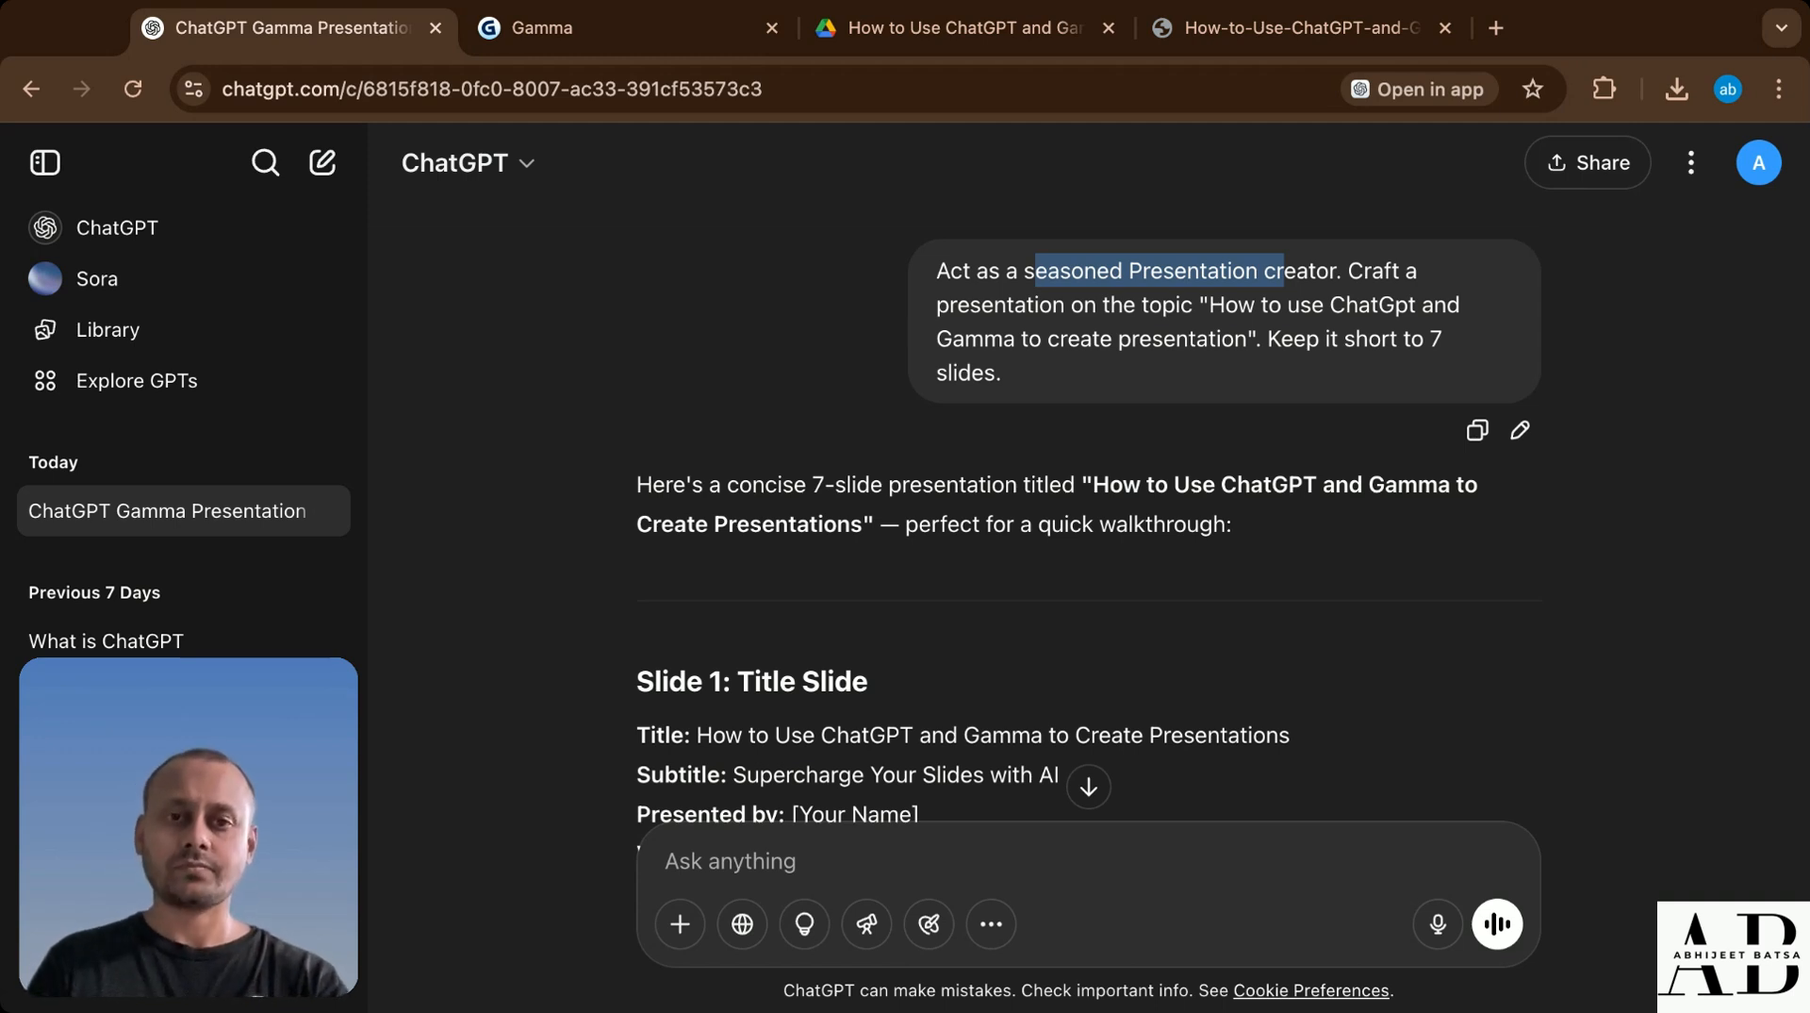
{"action": "left_click", "coordinate": [1156, 359]}
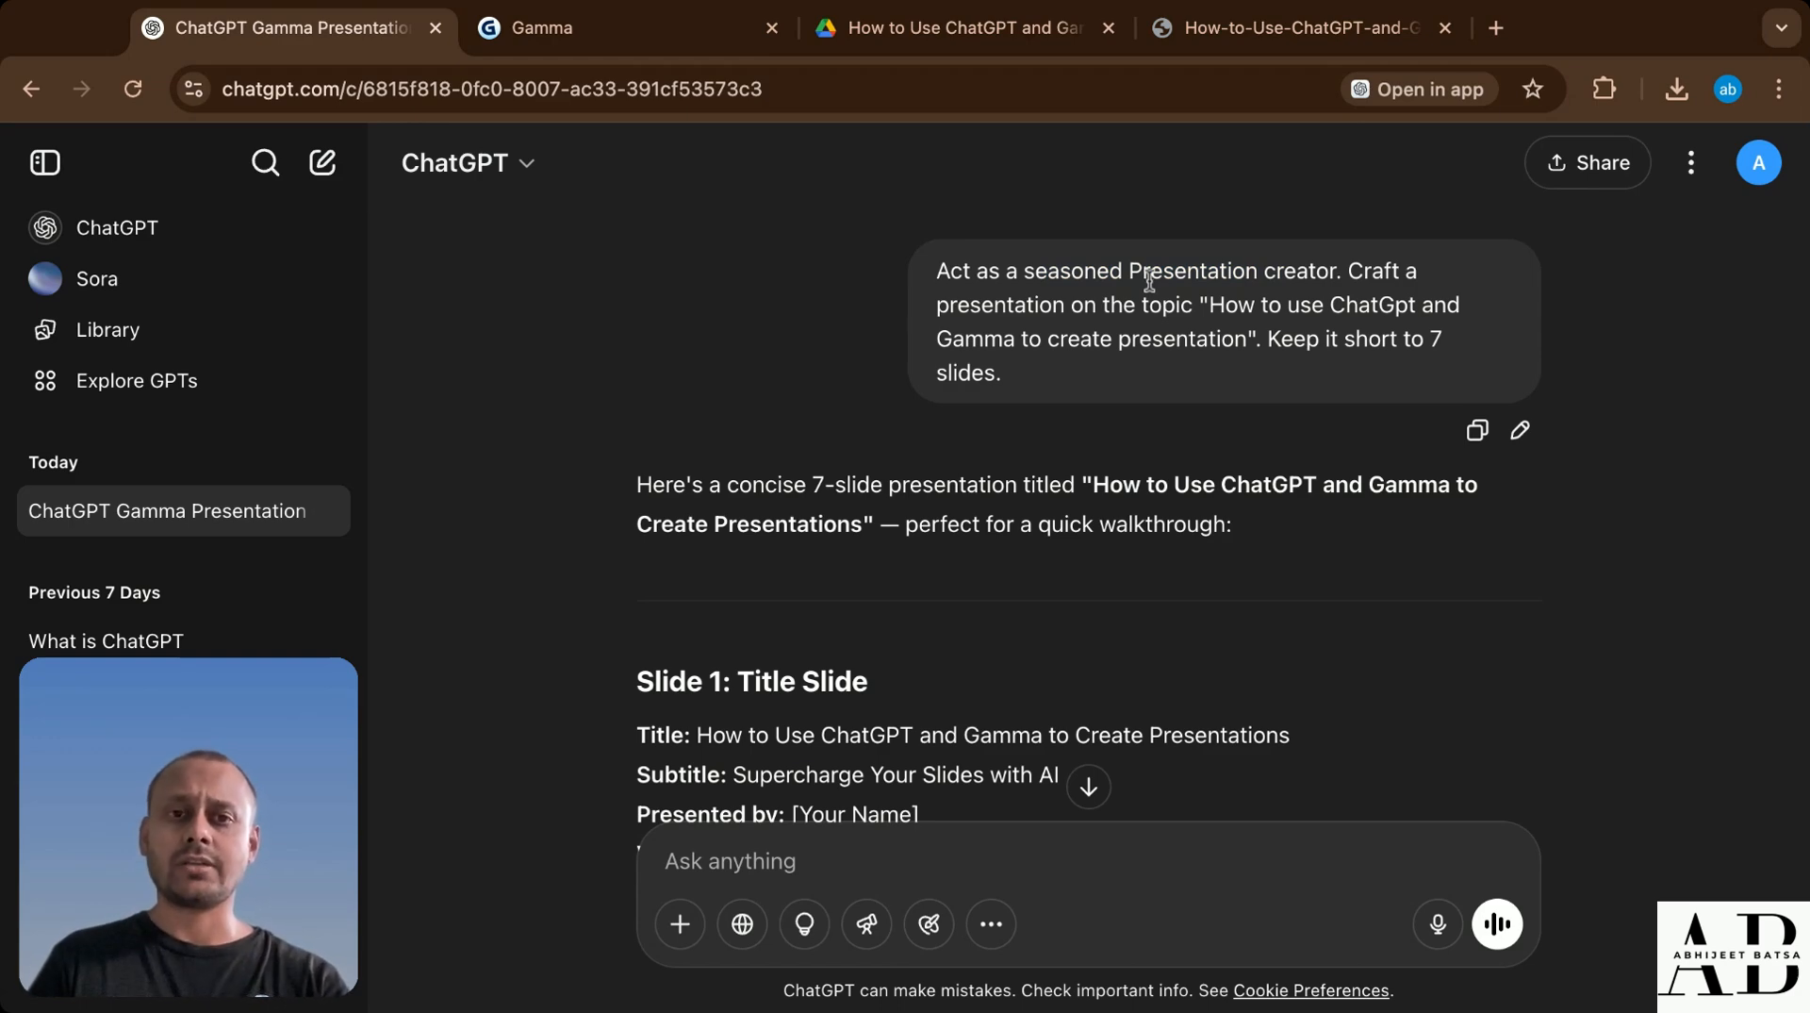
{"action": "left_click_drag", "start_coordinate": [1129, 271], "coordinate": [1295, 276]}
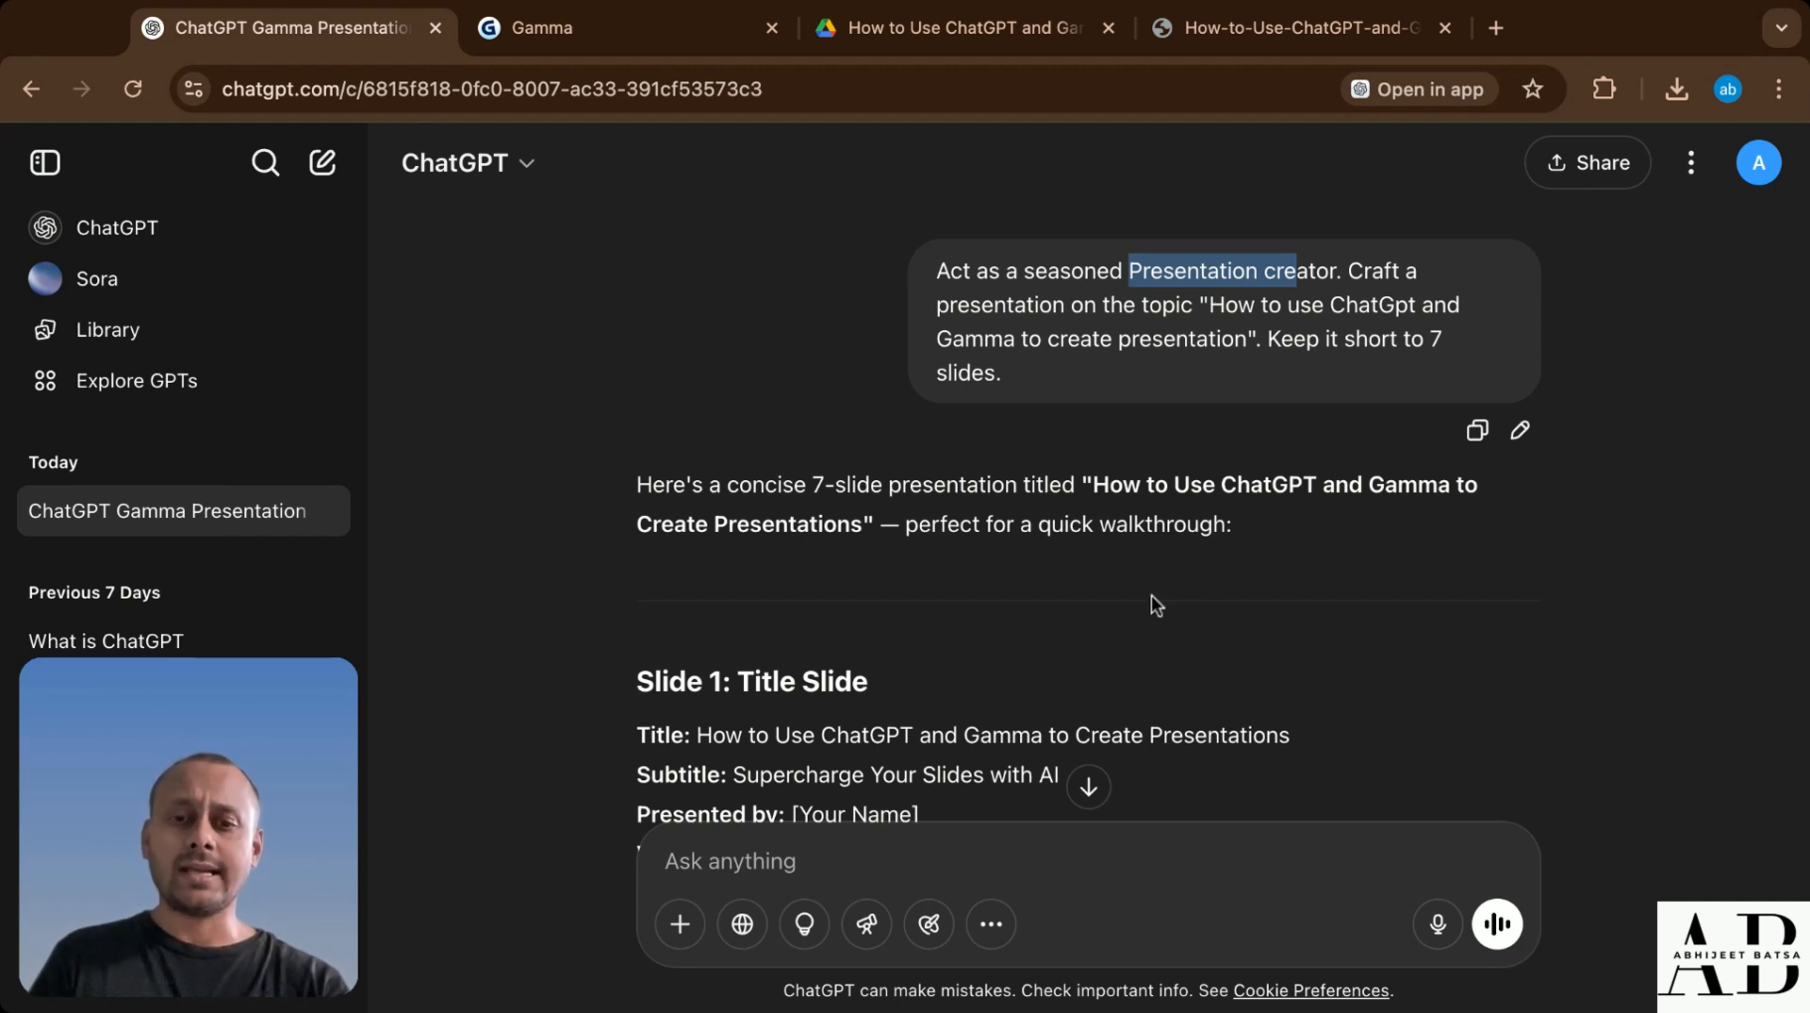
- Read through the generated slide outline from the title slide to the conclusion and call to action
{"action": "scroll", "coordinate": [1146, 596], "scroll_direction": "down", "scroll_amount": 1}
{"action": "scroll", "coordinate": [1042, 608], "scroll_direction": "down", "scroll_amount": 3}
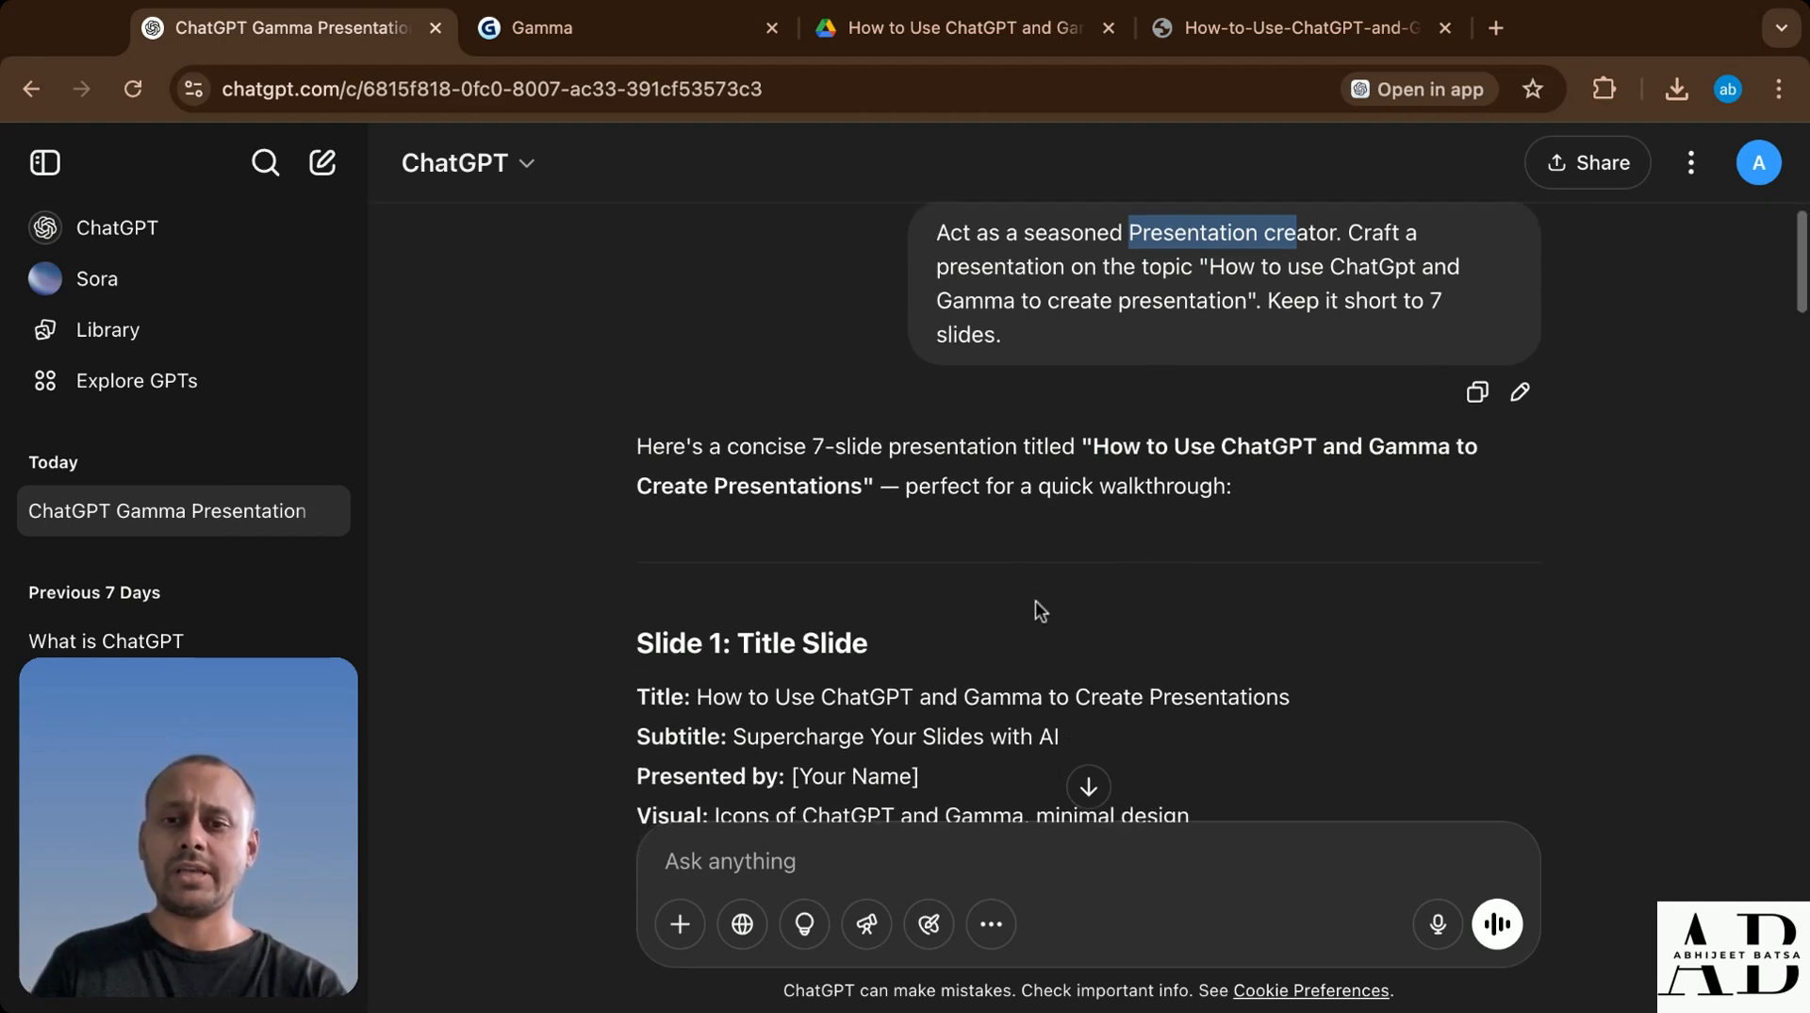
{"action": "scroll", "coordinate": [811, 627], "scroll_direction": "down", "scroll_amount": 12}
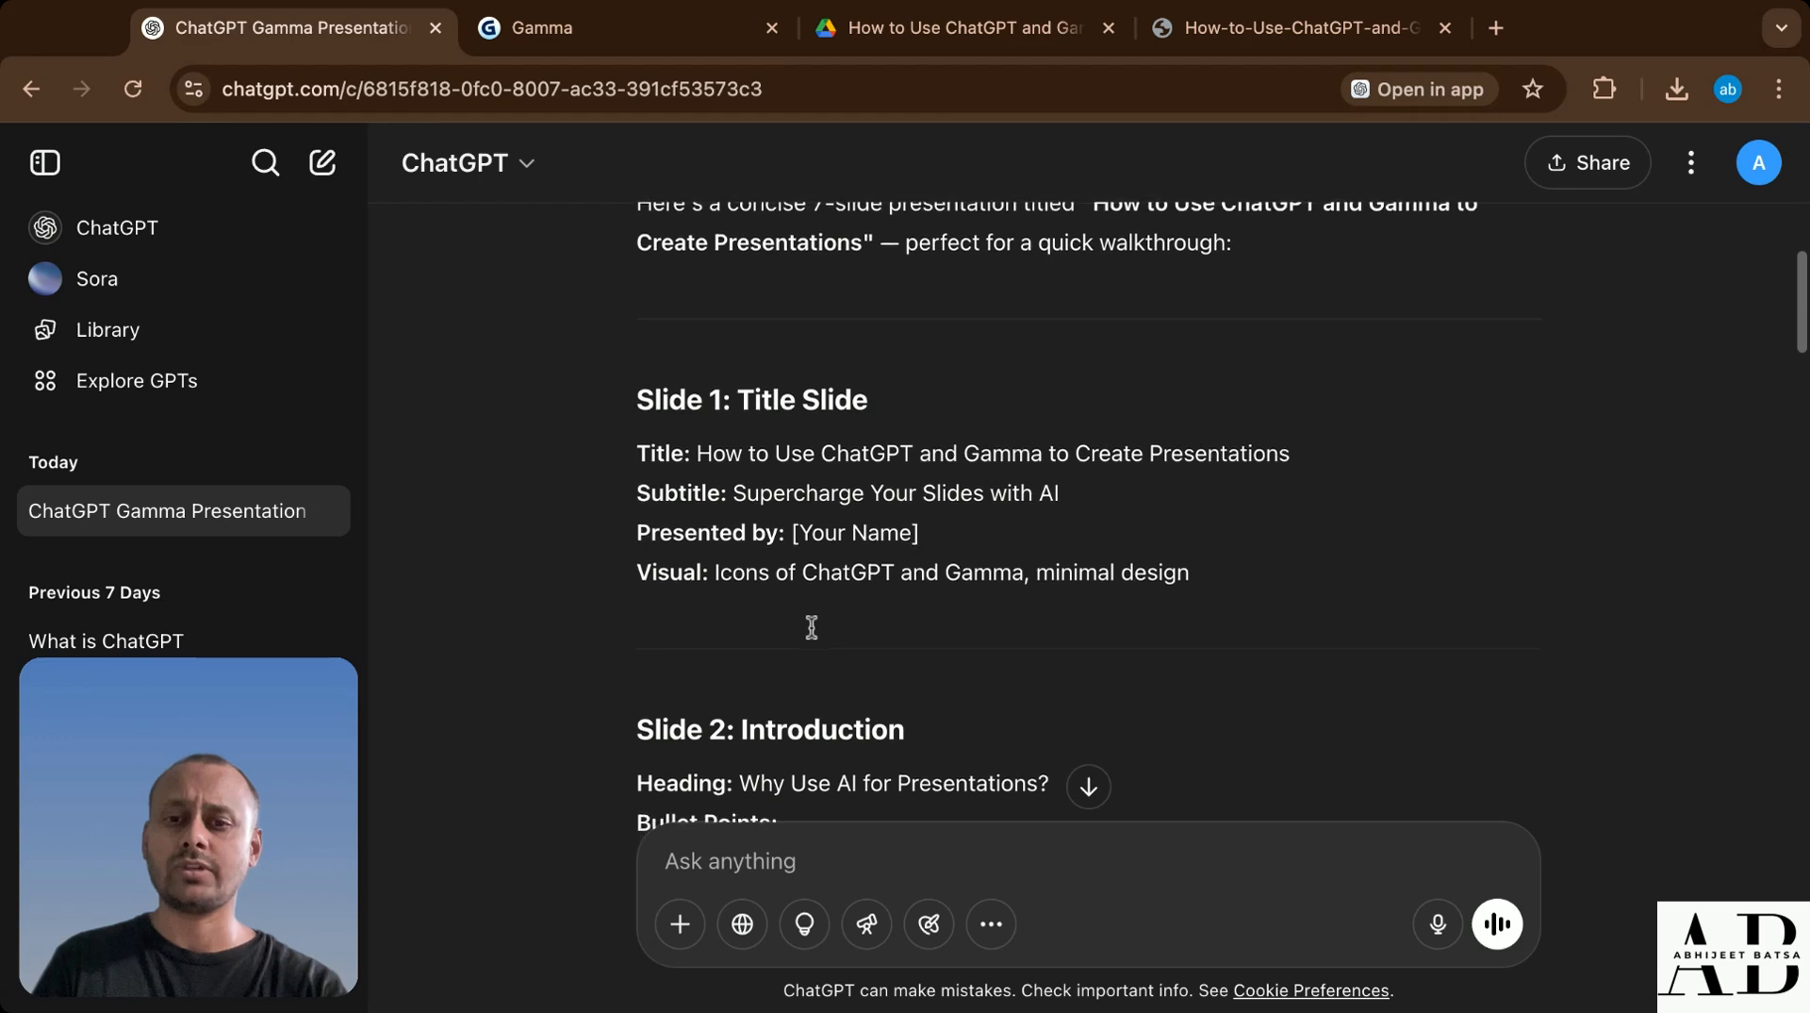
{"action": "scroll", "coordinate": [811, 627], "scroll_direction": "down", "scroll_amount": 20}
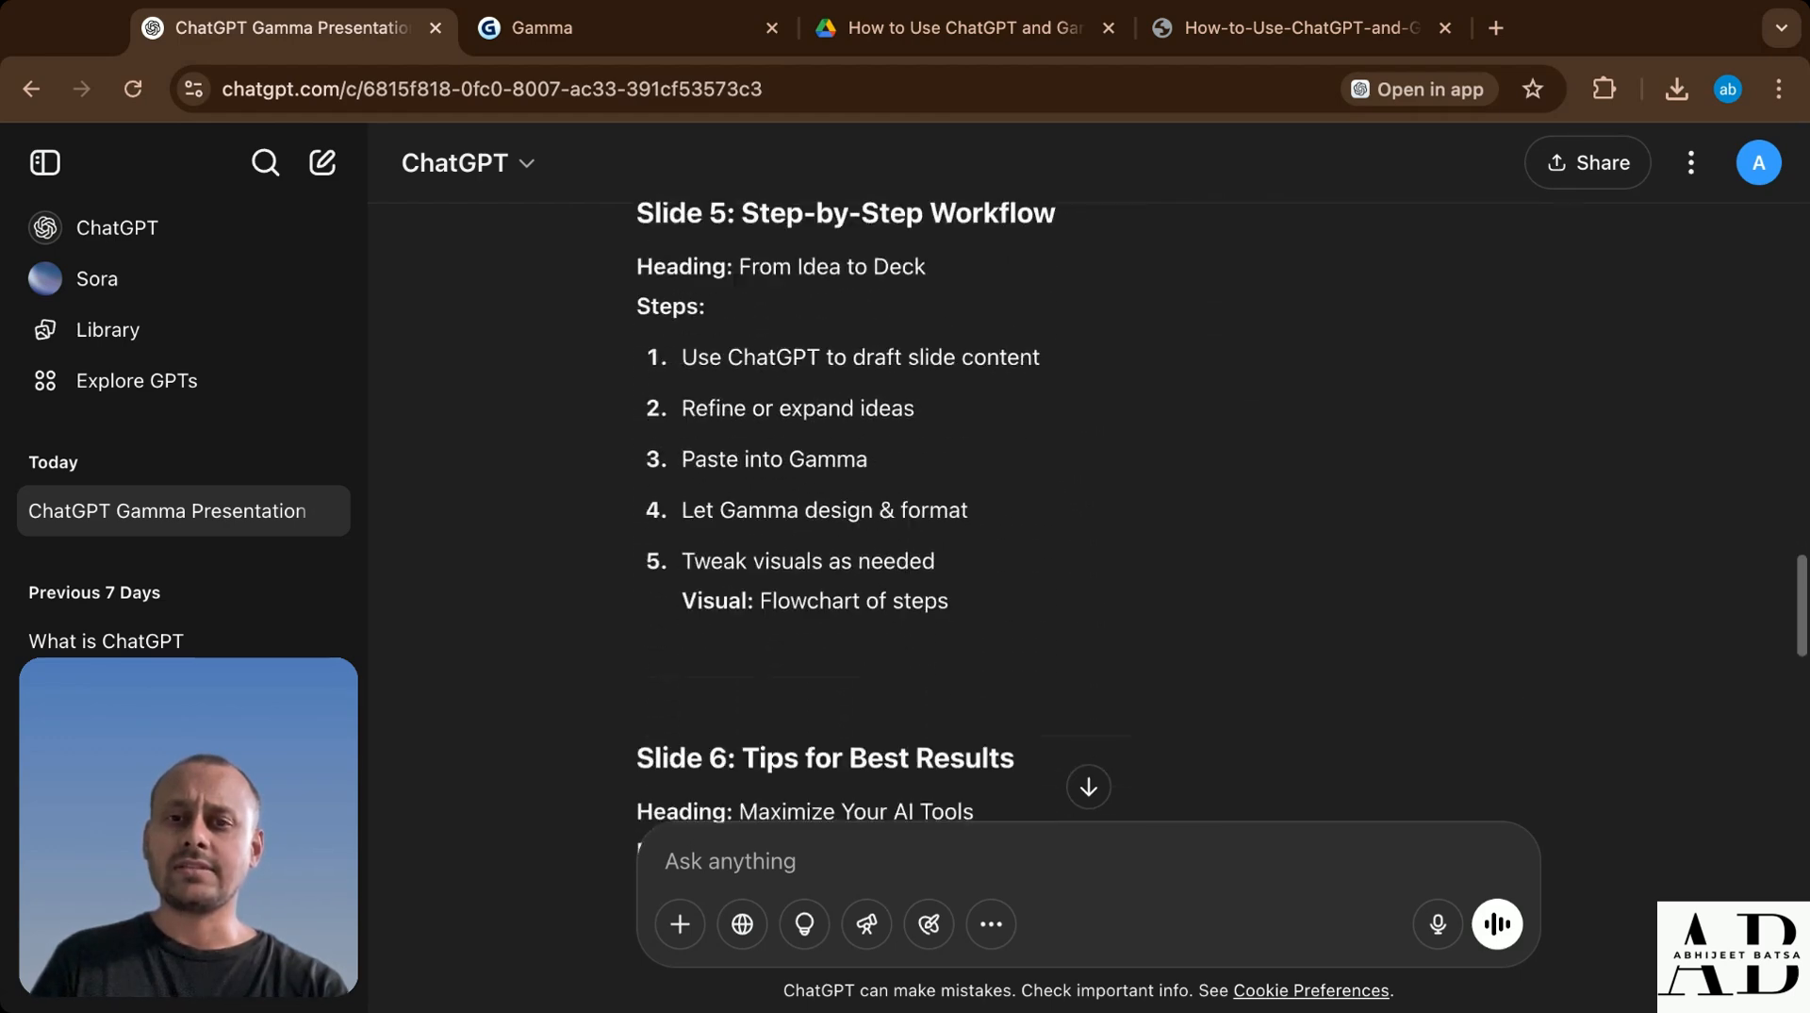
{"action": "scroll", "coordinate": [811, 627], "scroll_direction": "down", "scroll_amount": 2}
{"action": "scroll", "coordinate": [811, 627], "scroll_direction": "up", "scroll_amount": 20}
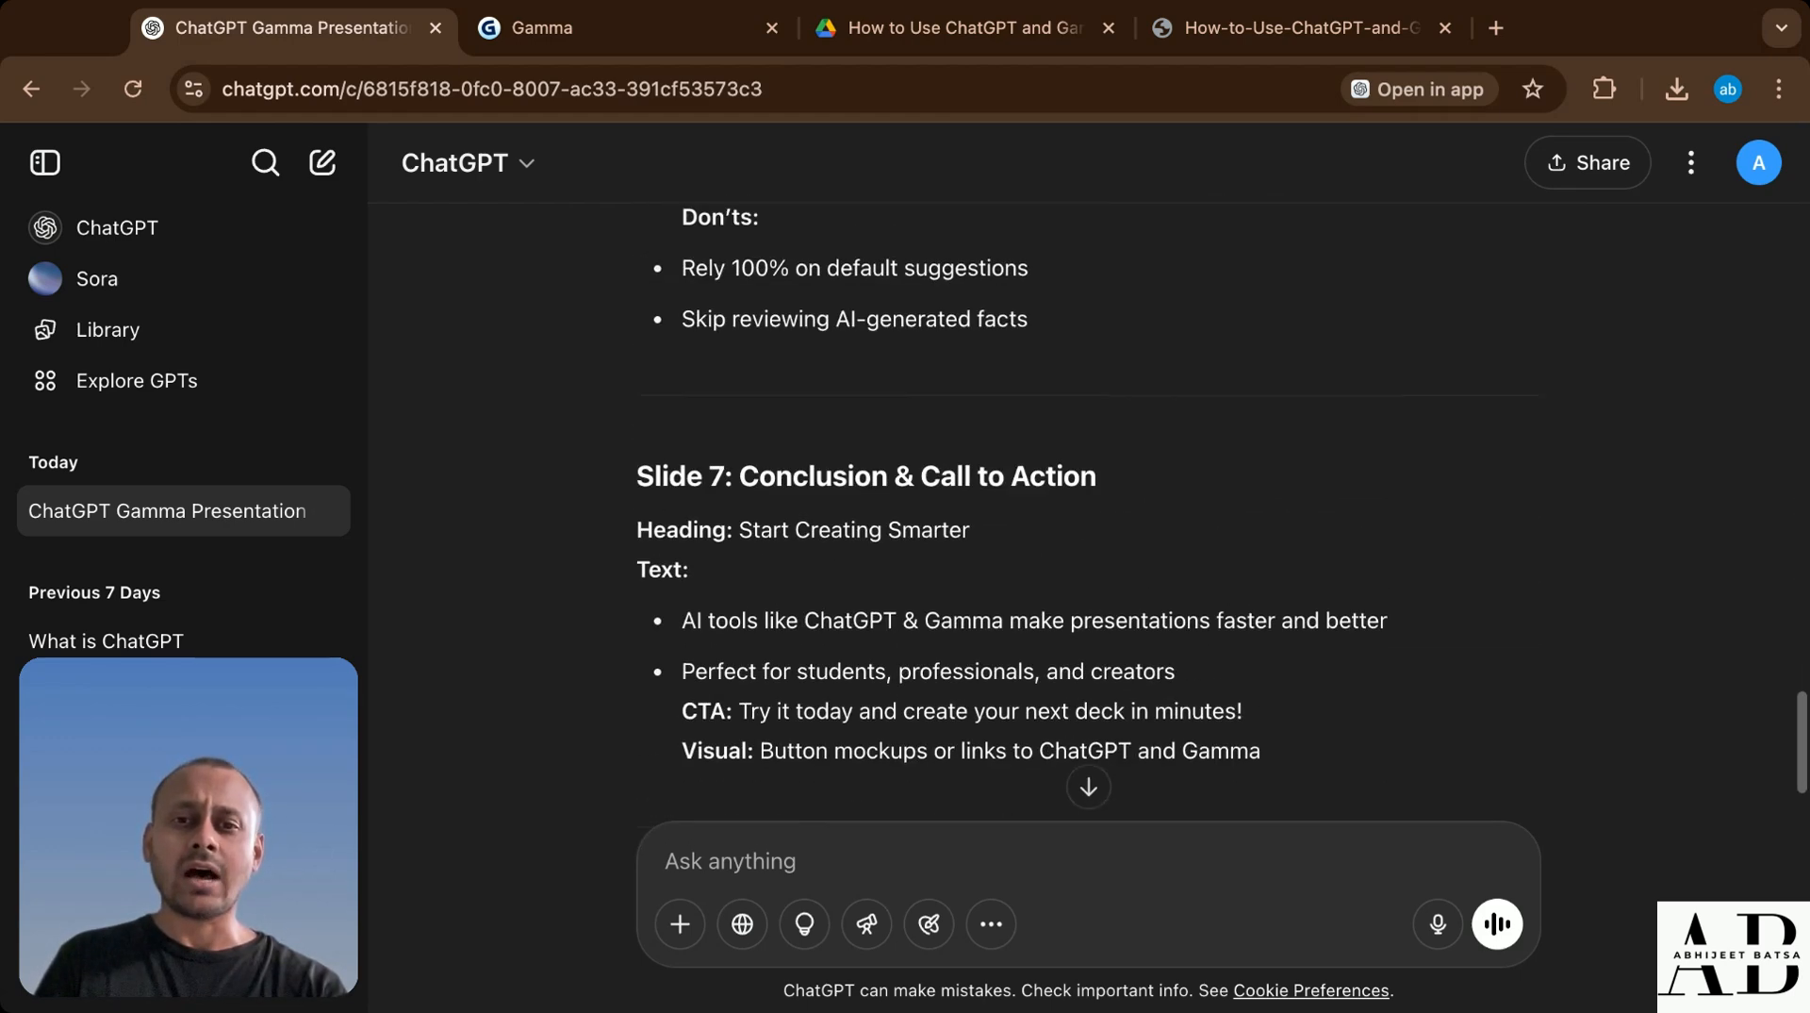
{"action": "scroll", "coordinate": [1084, 509], "scroll_direction": "up", "scroll_amount": 12}
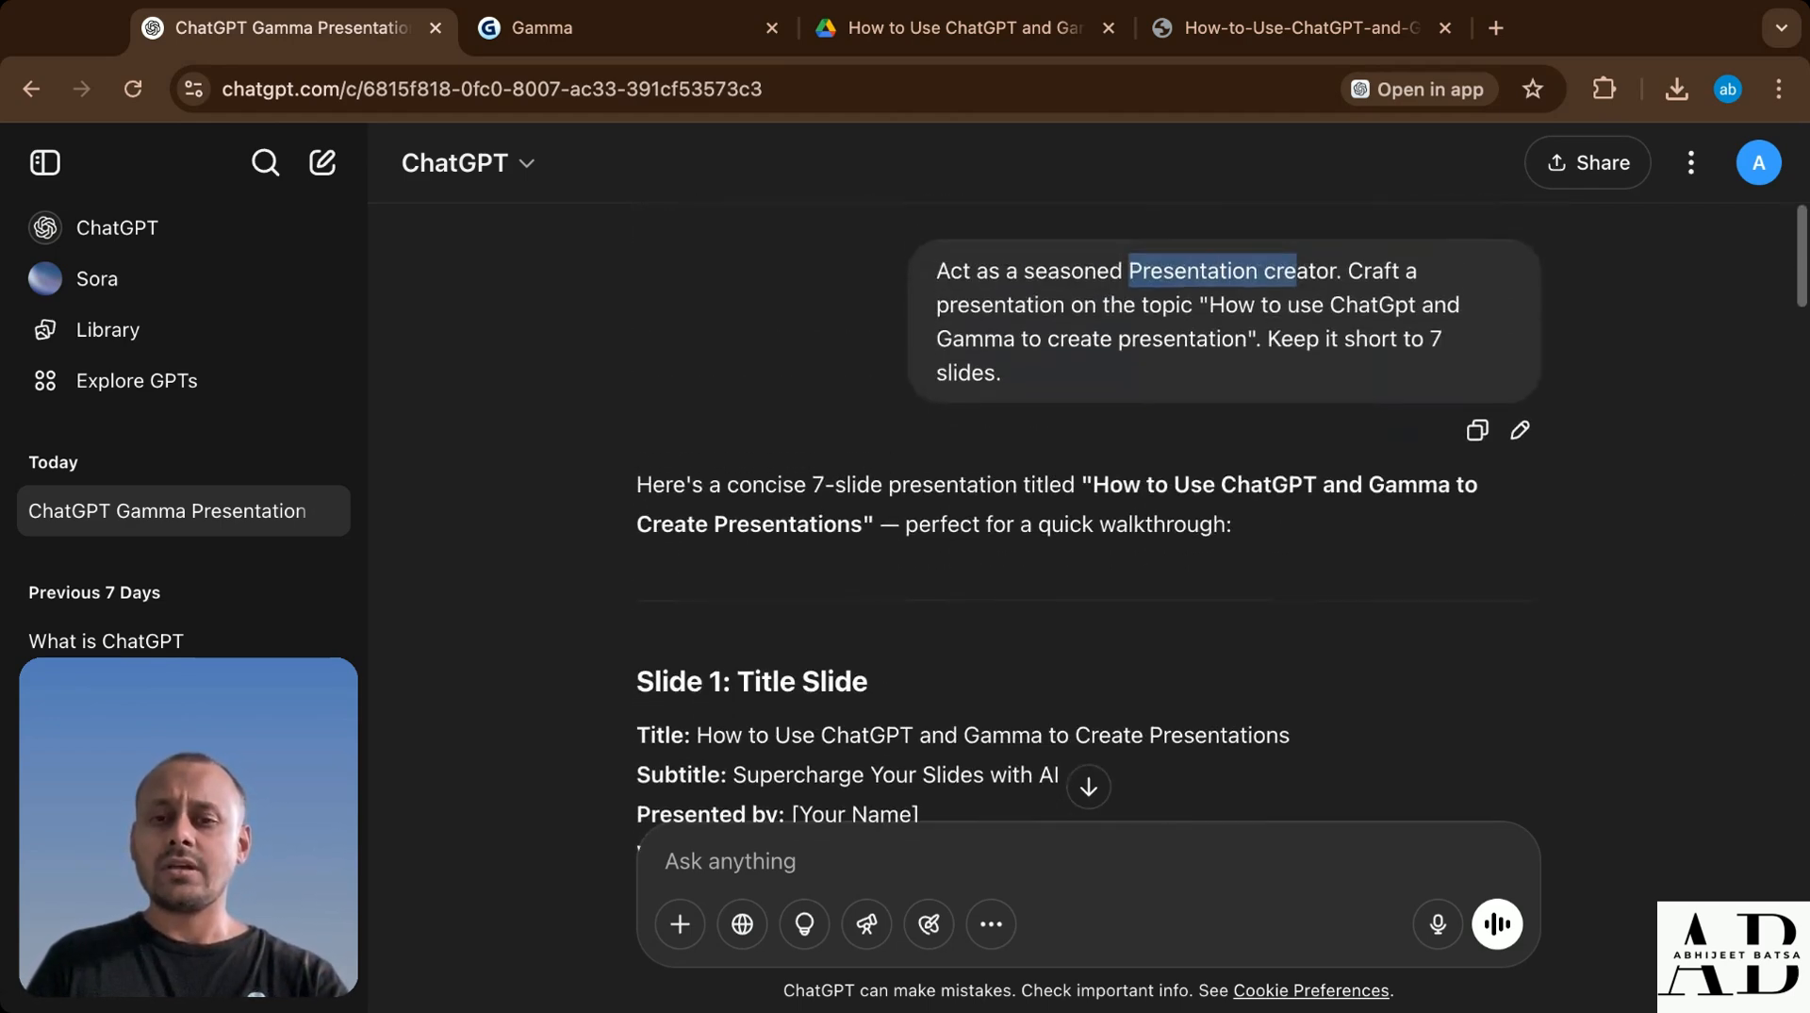
- Select and copy the whole slide outline in the reply, from Slide 1 through the end of Slide 7
{"action": "scroll", "coordinate": [761, 631], "scroll_direction": "down", "scroll_amount": 3}
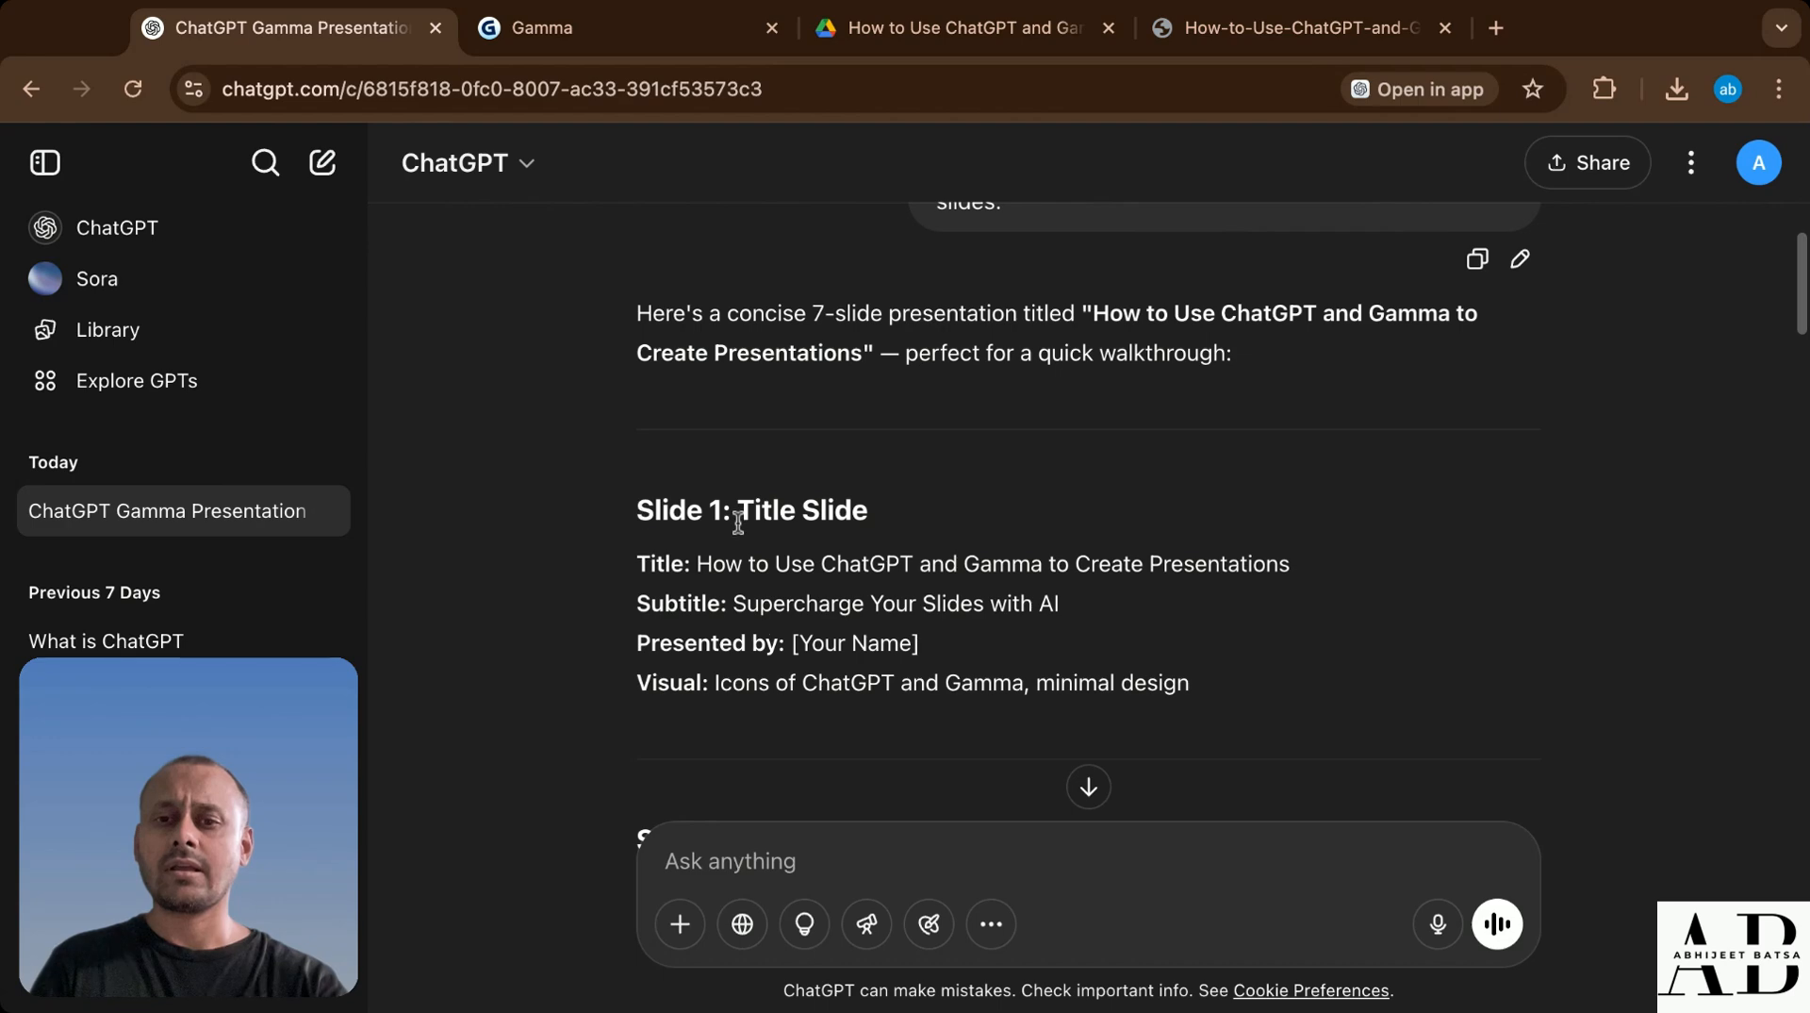
{"action": "scroll", "coordinate": [641, 504], "scroll_direction": "down", "scroll_amount": 20}
{"action": "left_click_drag", "start_coordinate": [639, 506], "coordinate": [642, 503]}
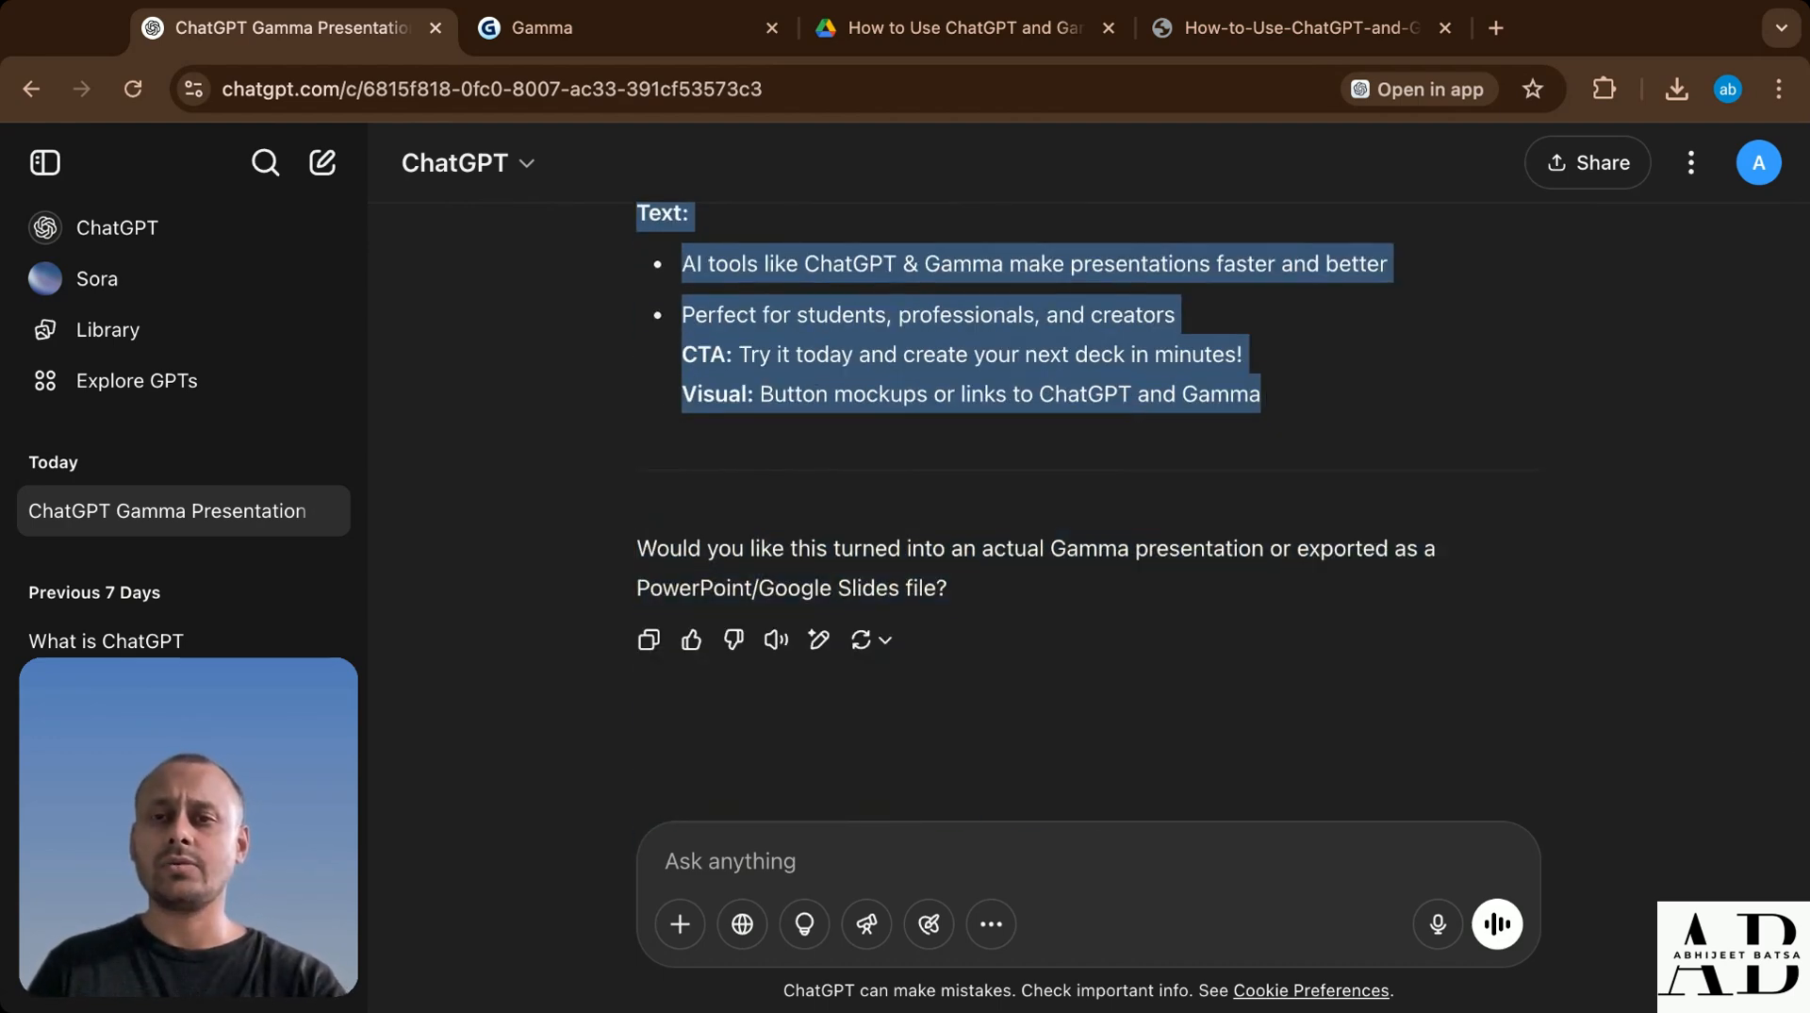
- Switch to Gamma, start a new AI creation from pasted text, and paste in the copied slide outline
{"action": "left_click", "coordinate": [651, 36]}
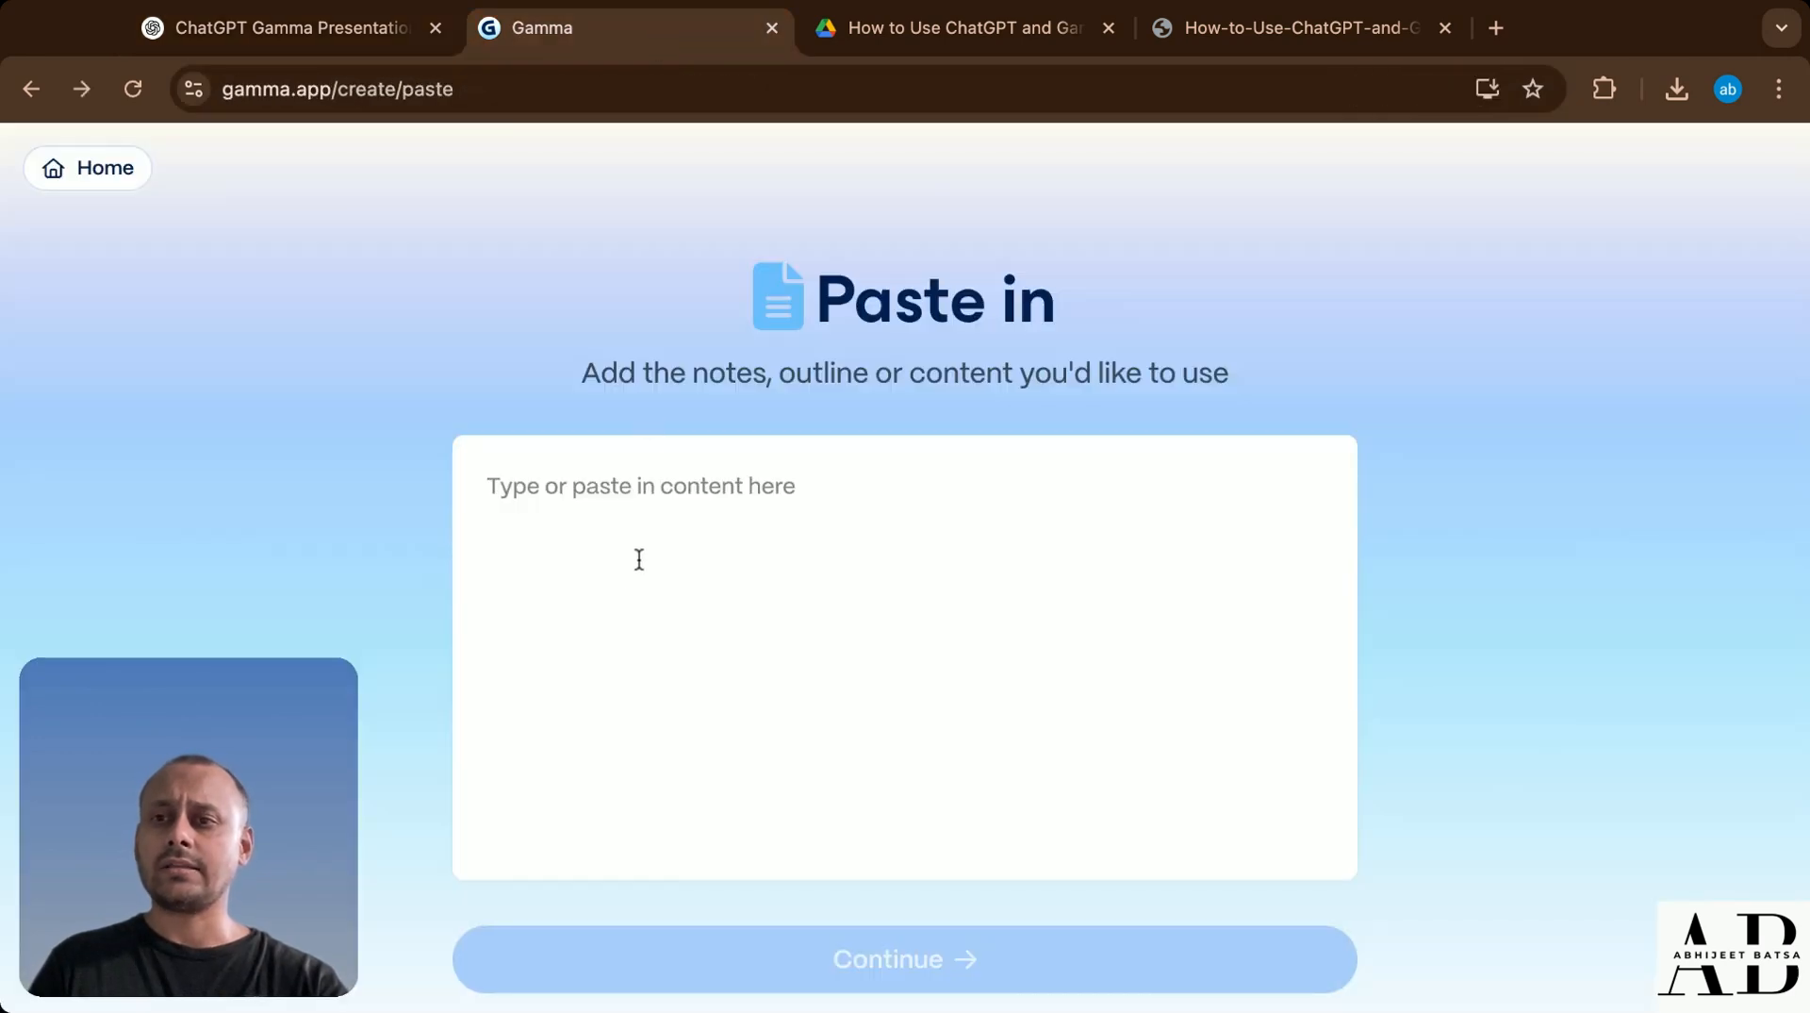
{"action": "left_click", "coordinate": [28, 89]}
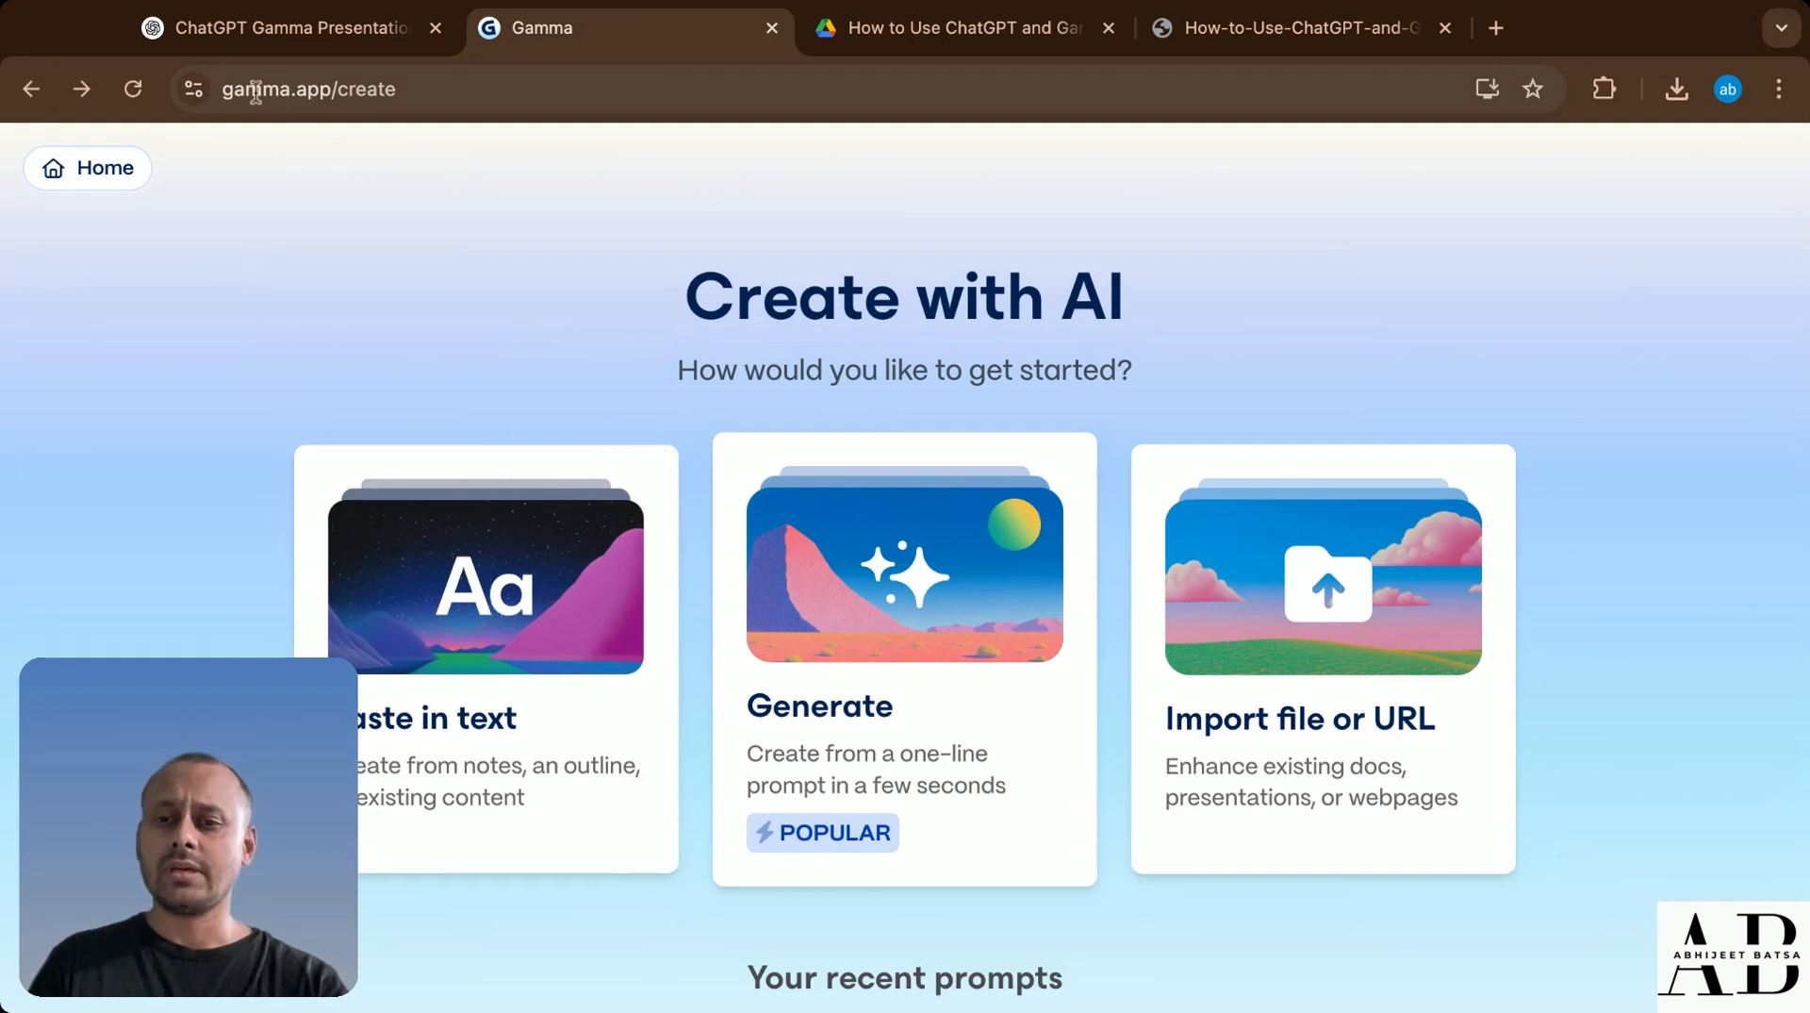
{"action": "left_click", "coordinate": [468, 665]}
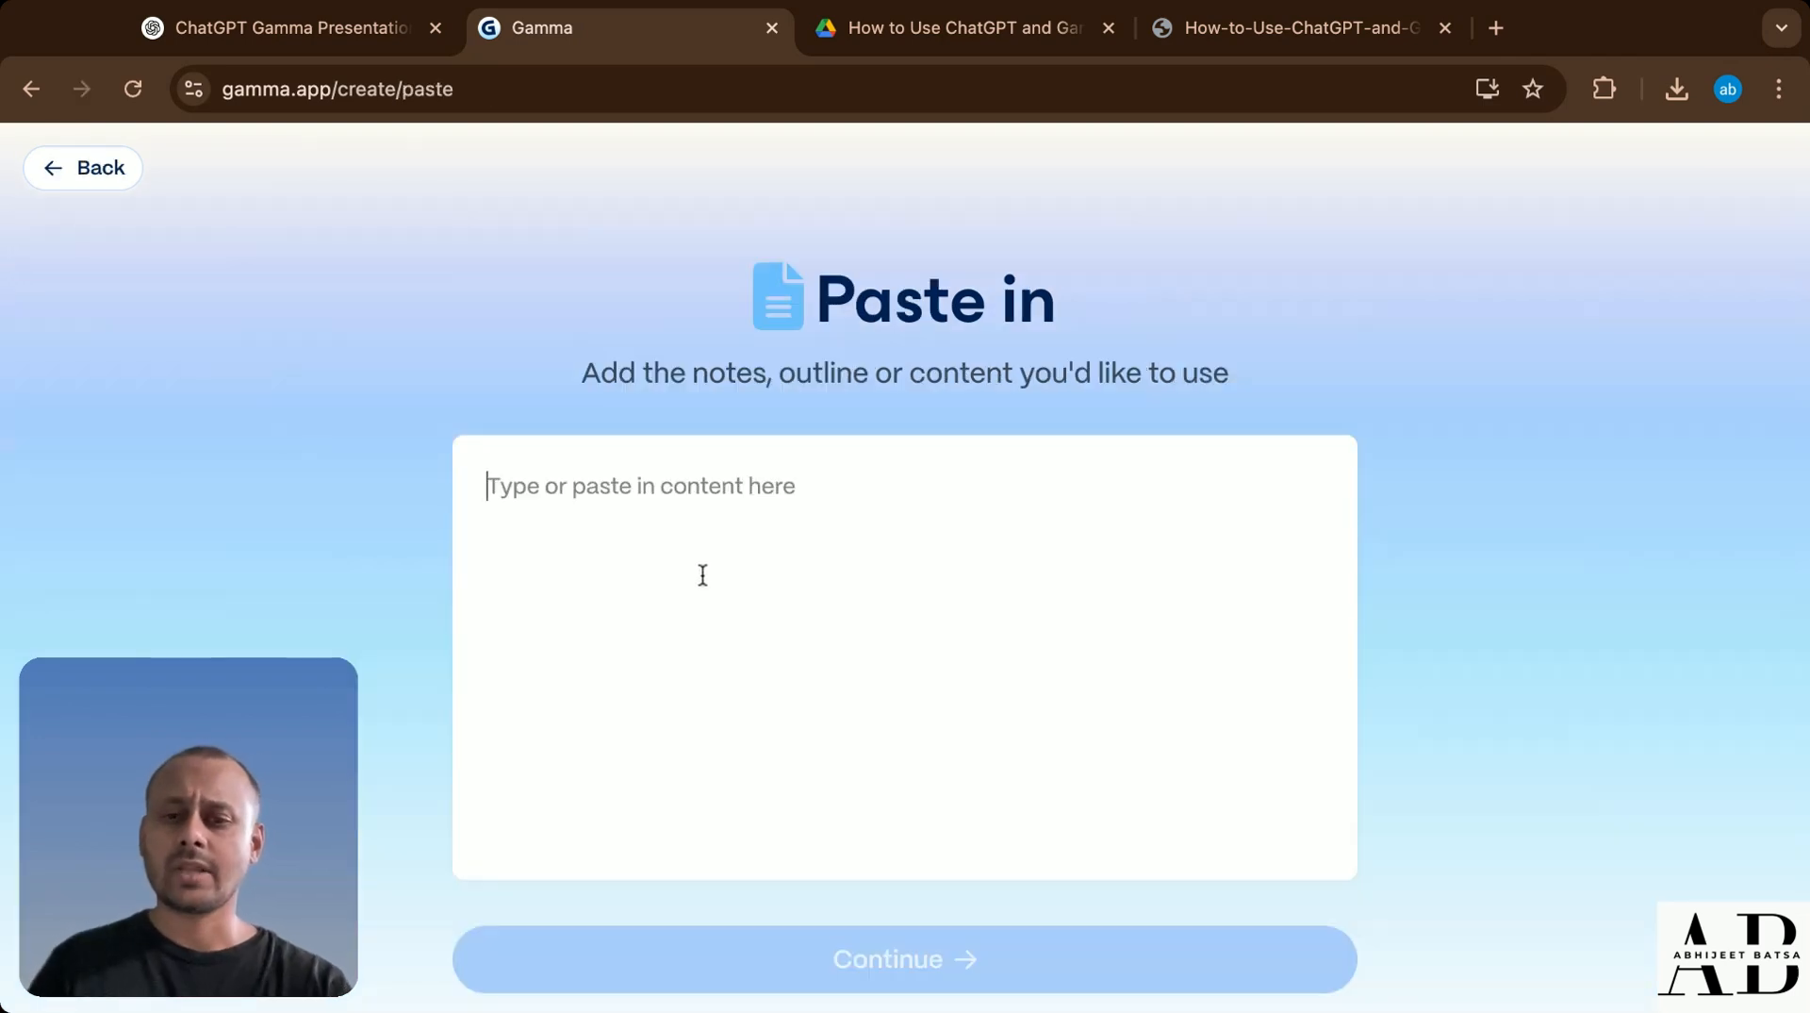
{"action": "key", "text": "super+v"}
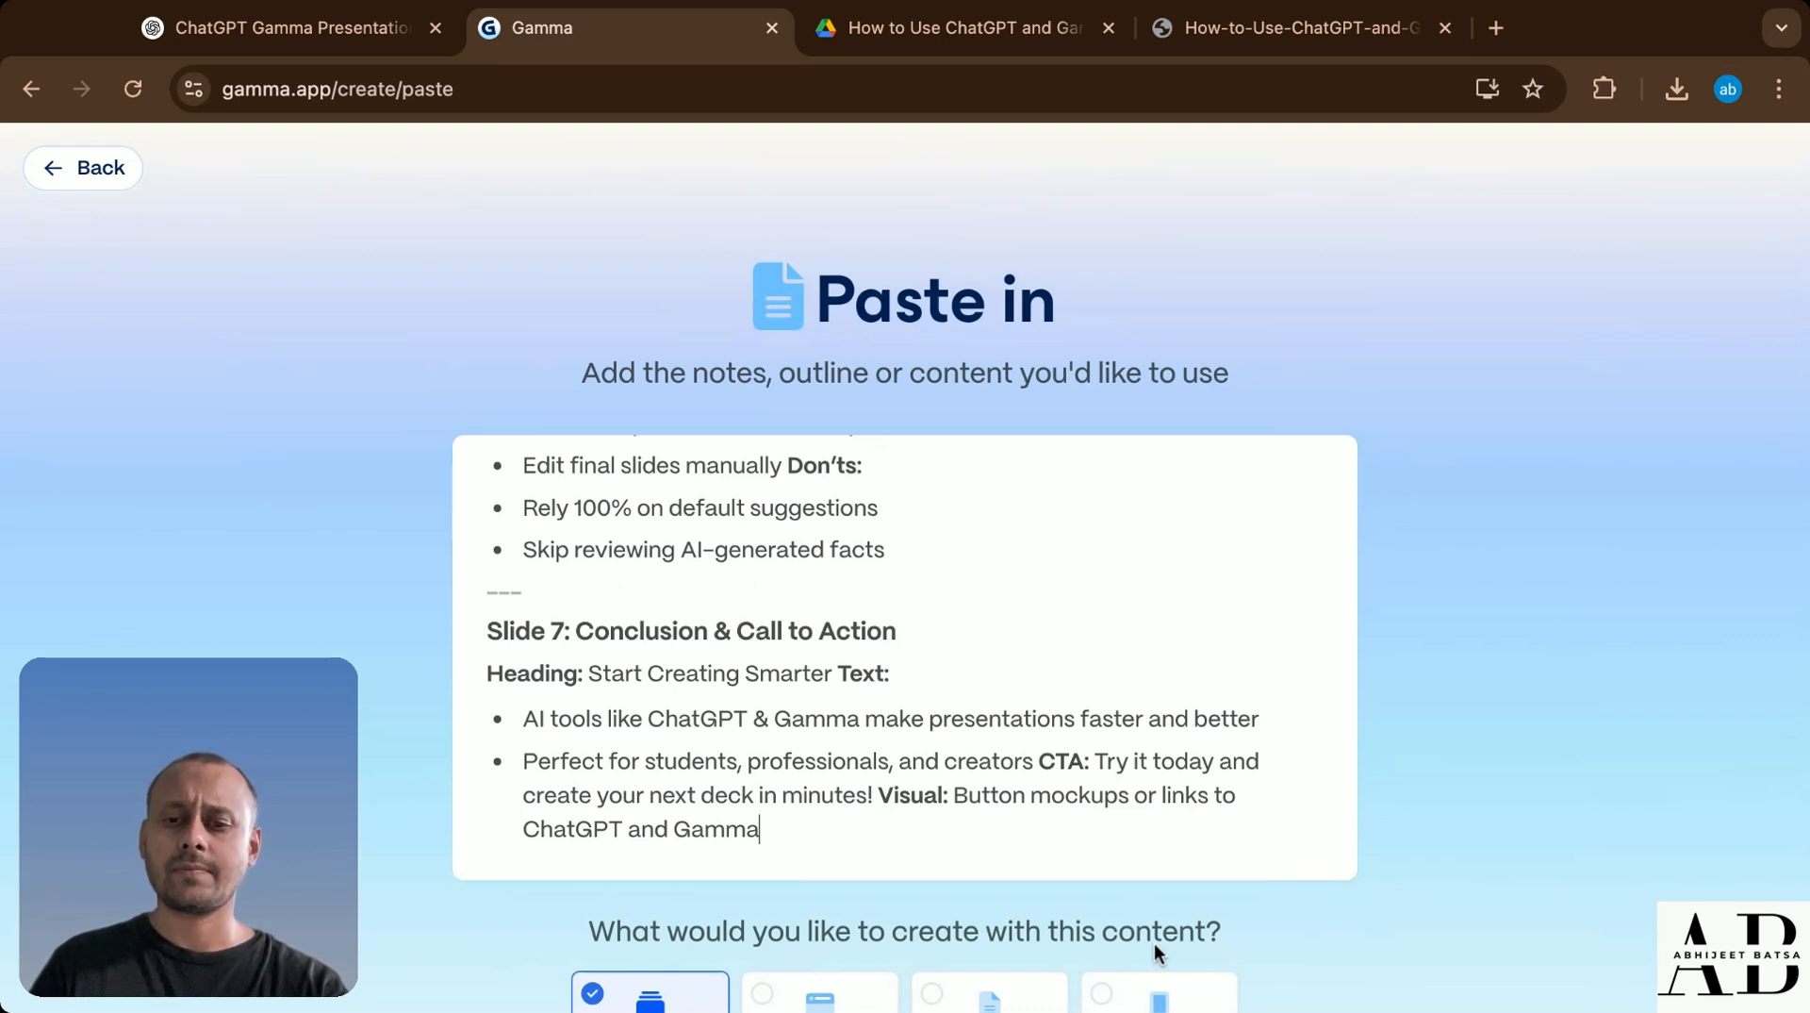
- Review the output types and the Default, Traditional and Tall page styles offered for the pasted content
{"action": "scroll", "coordinate": [1254, 879], "scroll_direction": "down", "scroll_amount": 5}
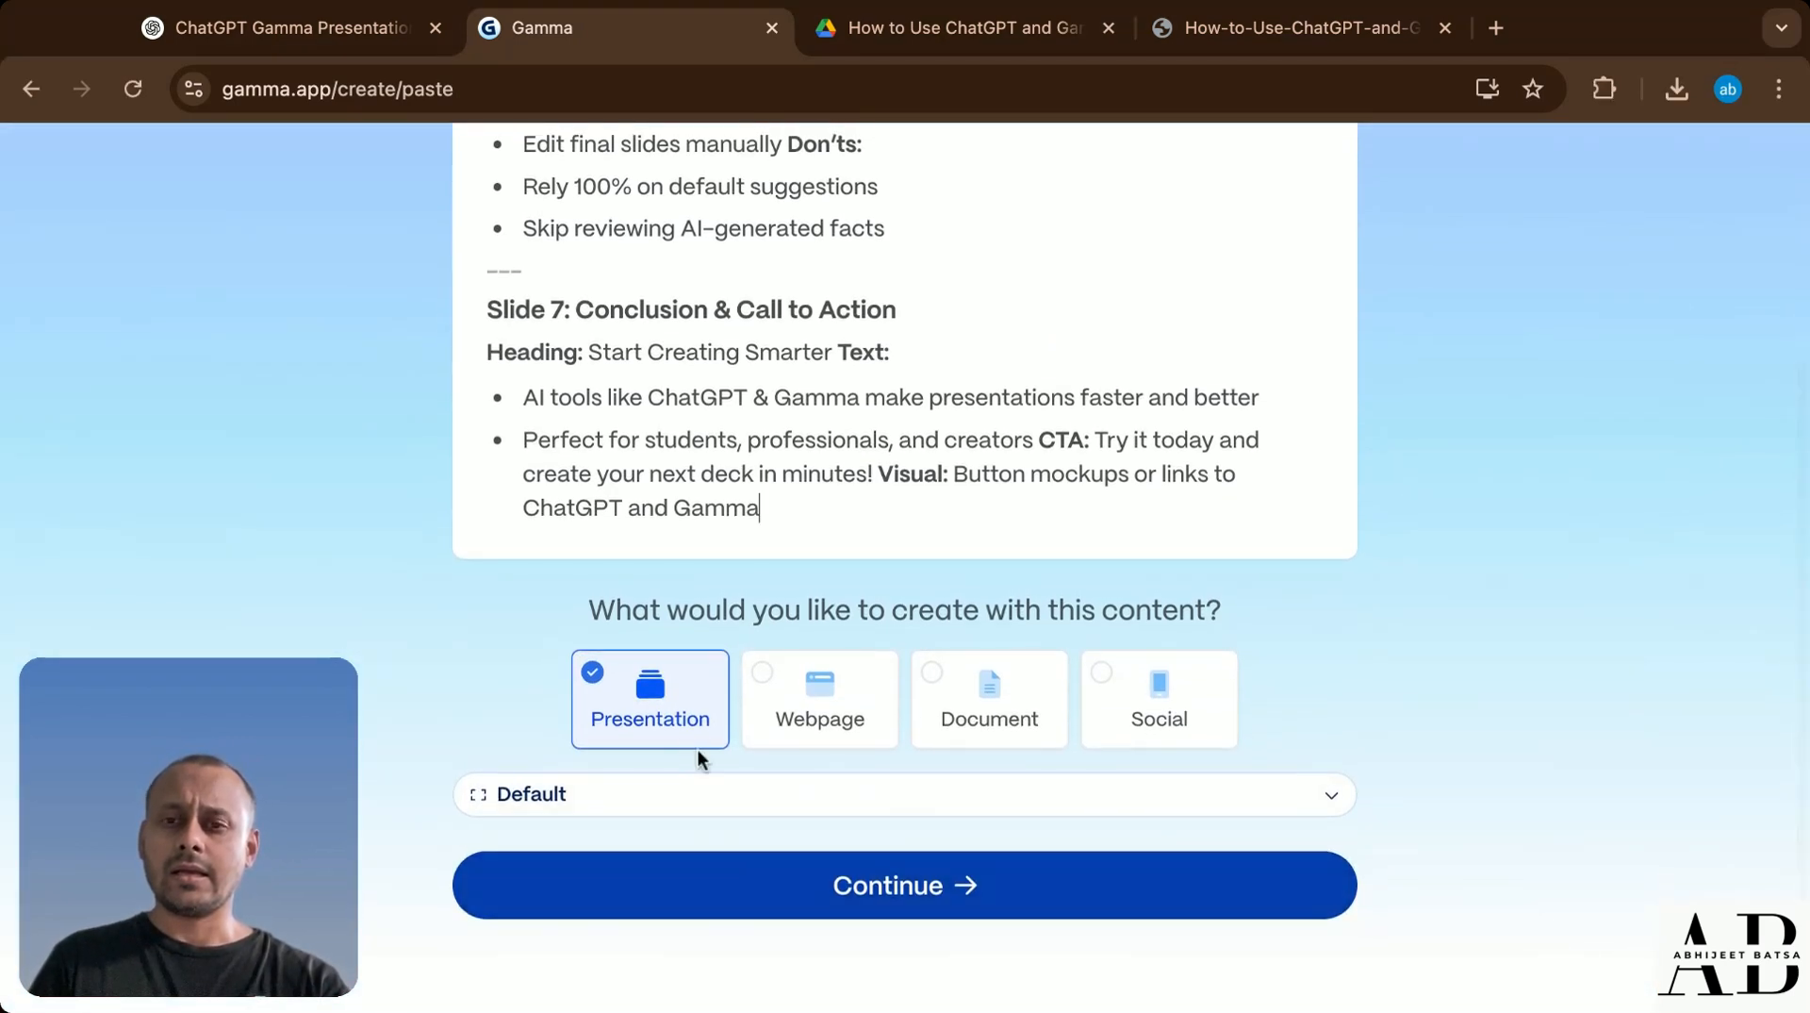
{"action": "scroll", "coordinate": [624, 527], "scroll_direction": "up", "scroll_amount": 2}
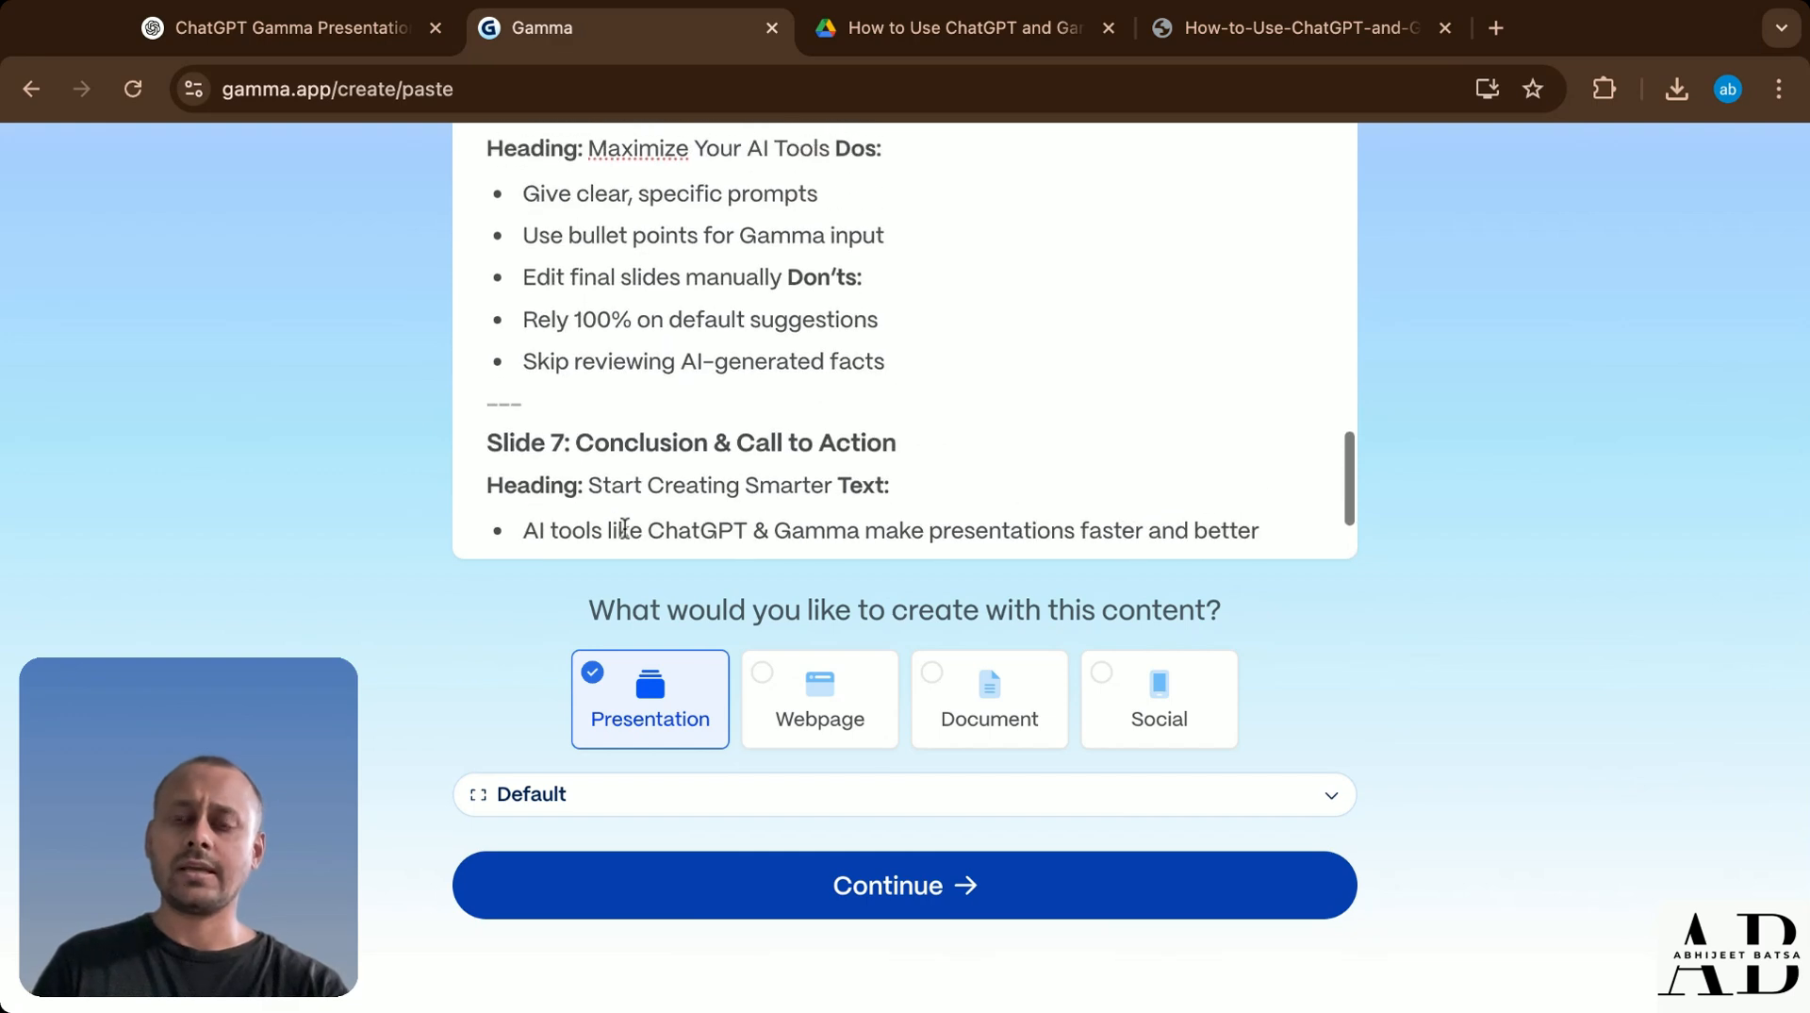
{"action": "scroll", "coordinate": [624, 529], "scroll_direction": "down", "scroll_amount": 2}
{"action": "scroll", "coordinate": [347, 583], "scroll_direction": "up", "scroll_amount": 2}
{"action": "scroll", "coordinate": [347, 583], "scroll_direction": "down", "scroll_amount": 2}
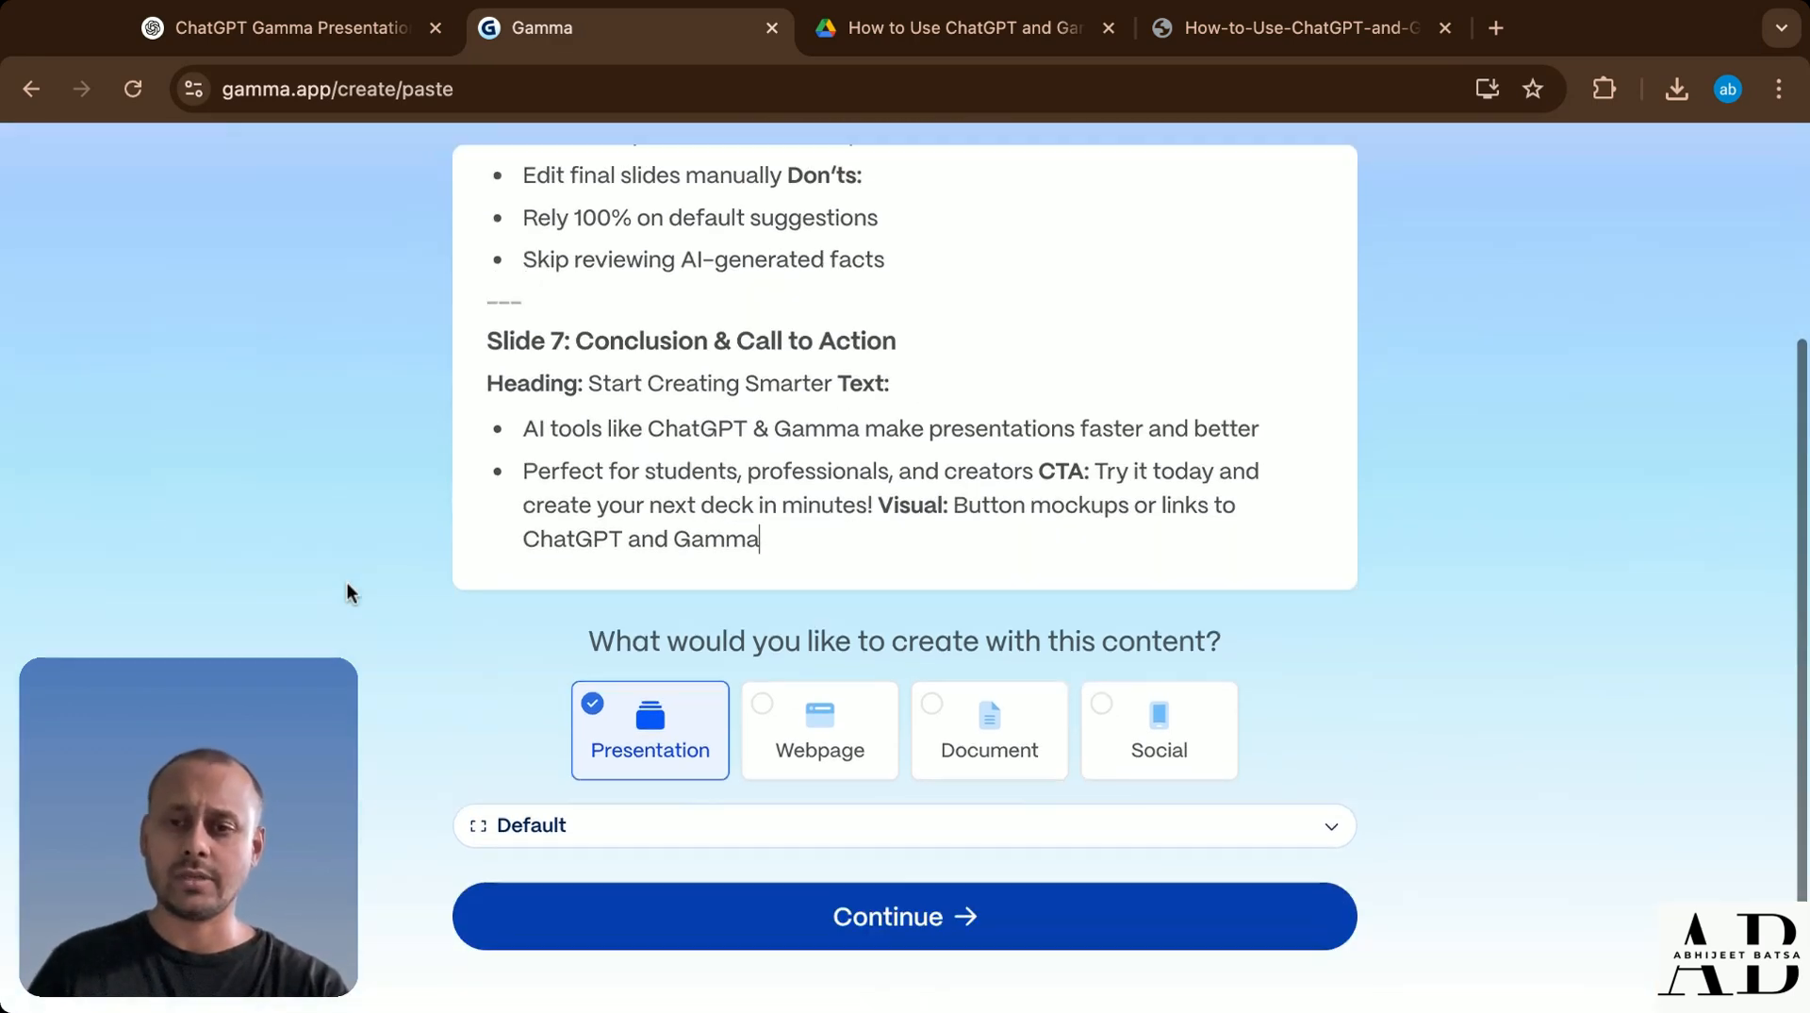
{"action": "scroll", "coordinate": [347, 583], "scroll_direction": "down", "scroll_amount": 1}
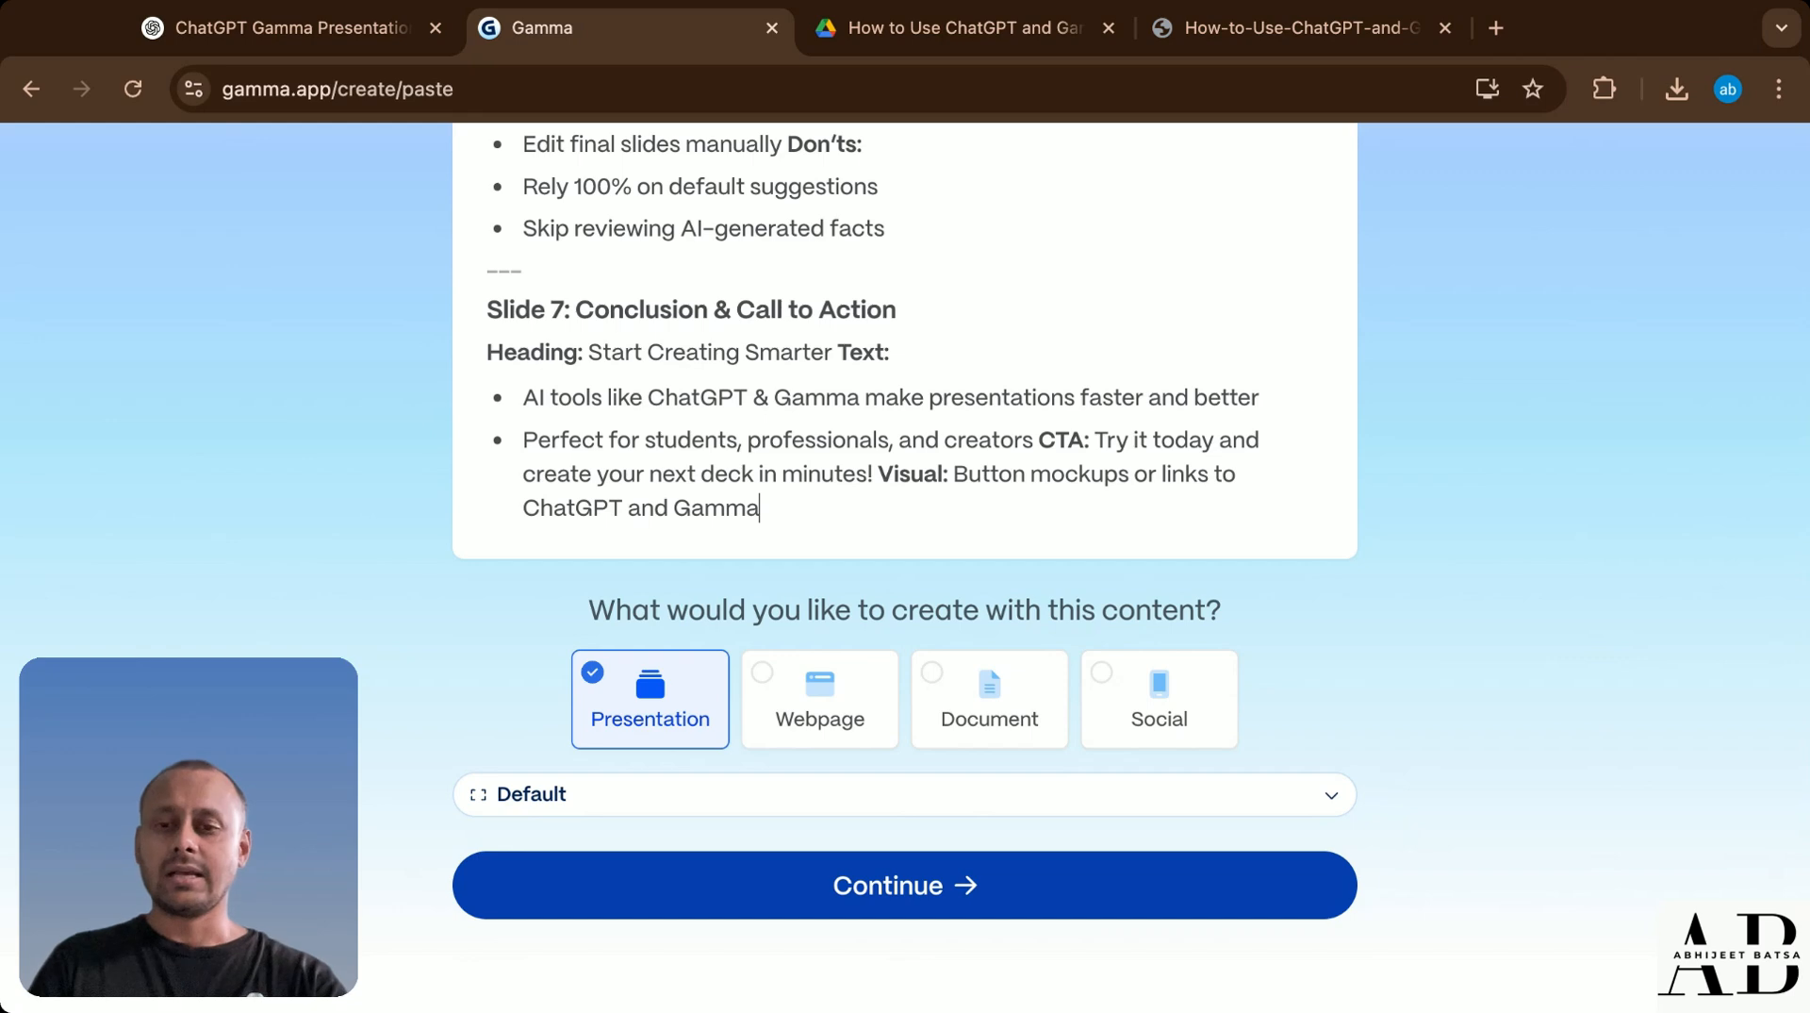
{"action": "left_click", "coordinate": [1294, 797]}
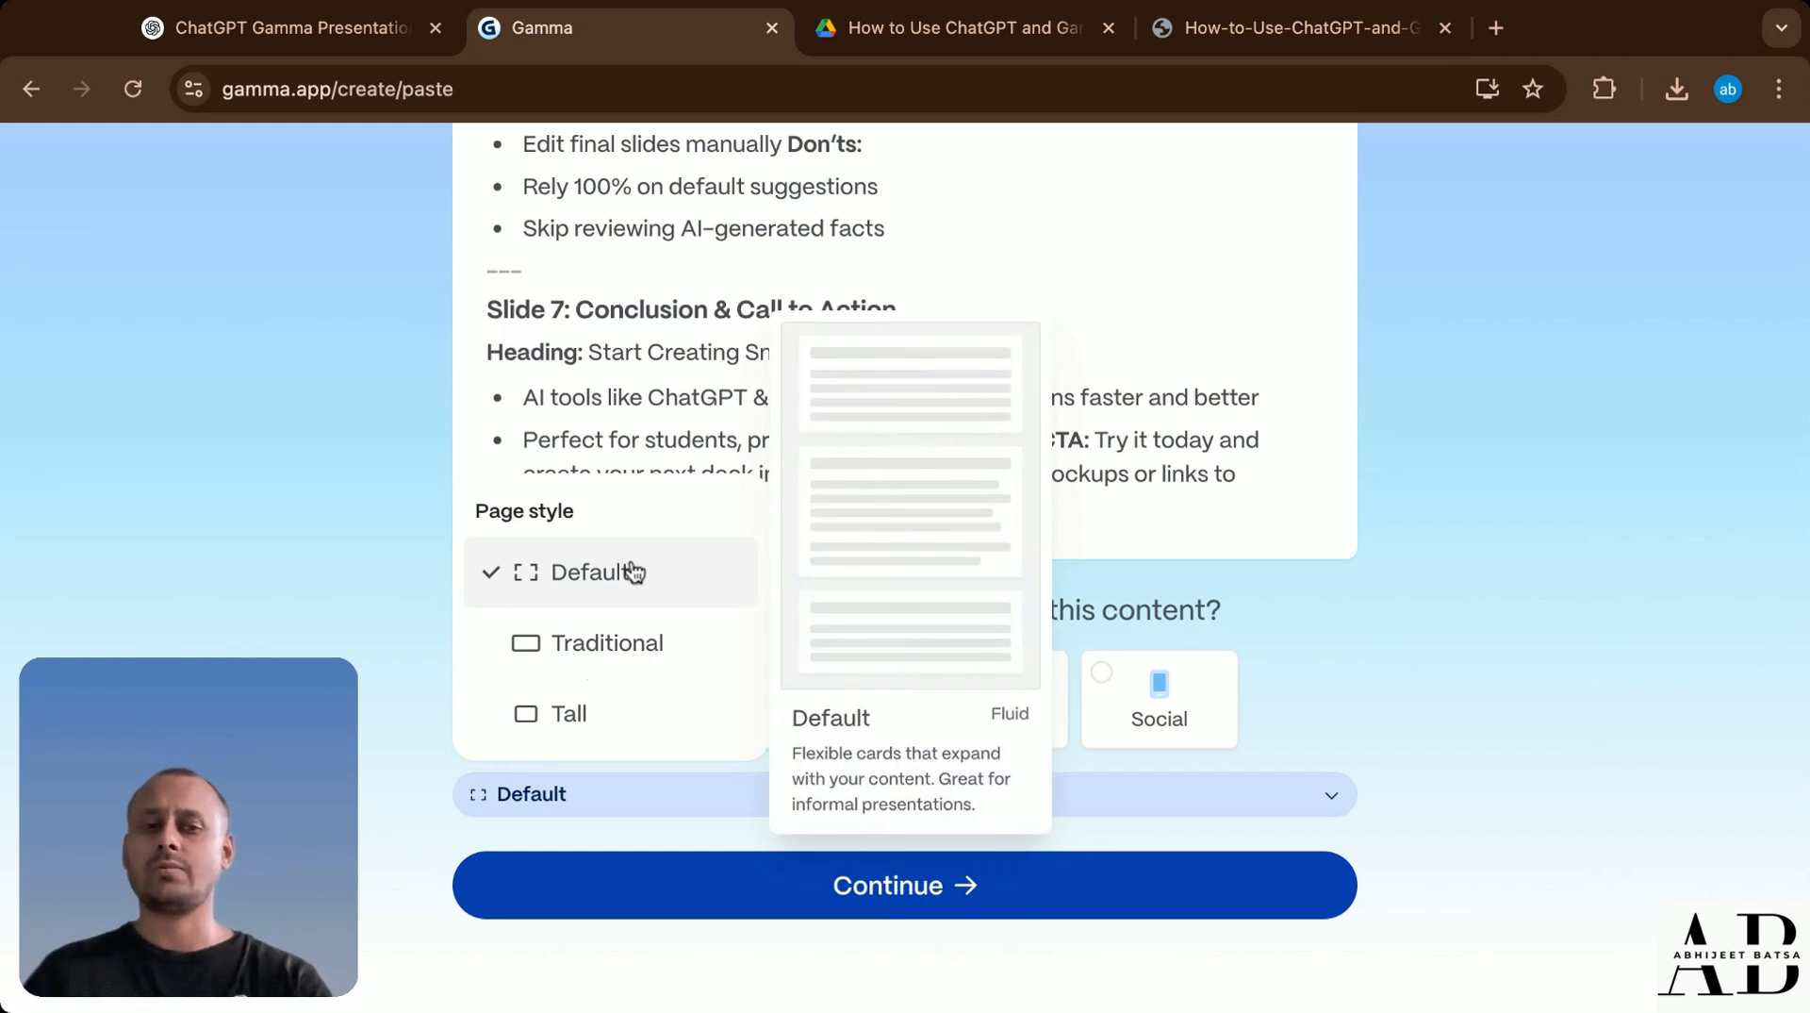
{"action": "left_click", "coordinate": [1400, 664]}
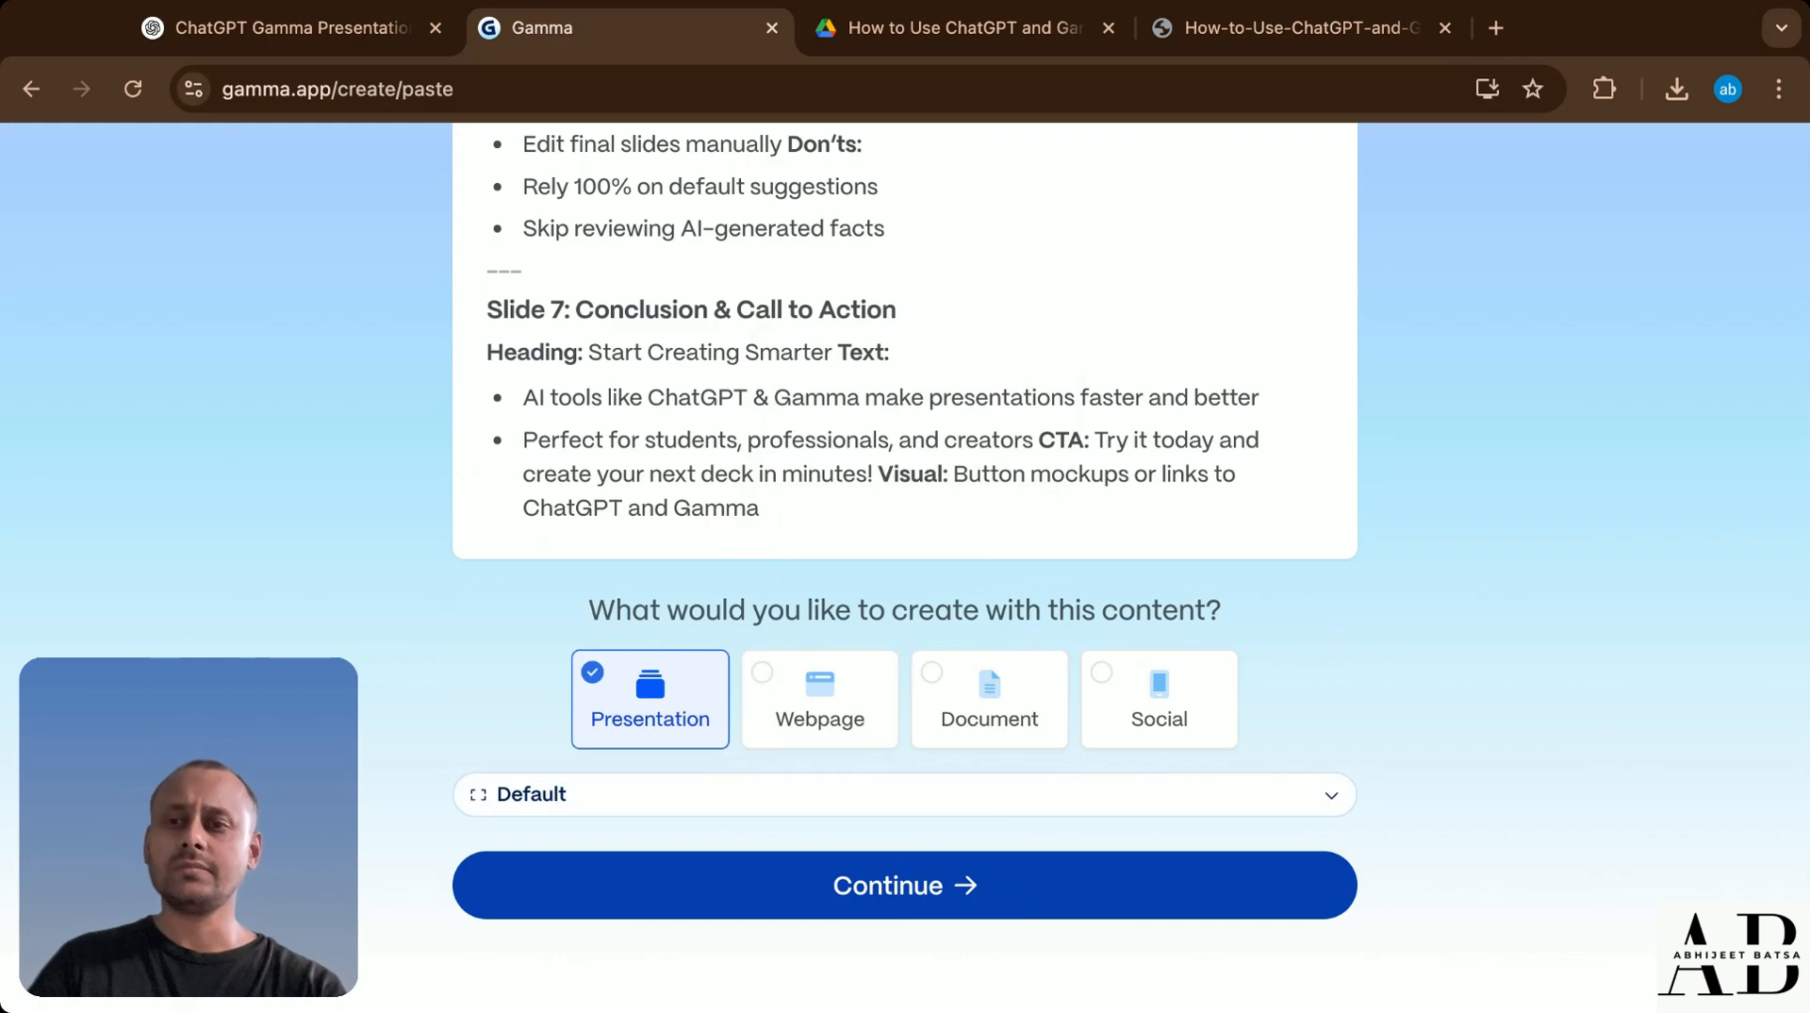
- Continue to the prompt editor with Presentation as the output type and the Default page style
{"action": "scroll", "coordinate": [1294, 687], "scroll_direction": "up", "scroll_amount": 5}
{"action": "scroll", "coordinate": [739, 557], "scroll_direction": "down", "scroll_amount": 4}
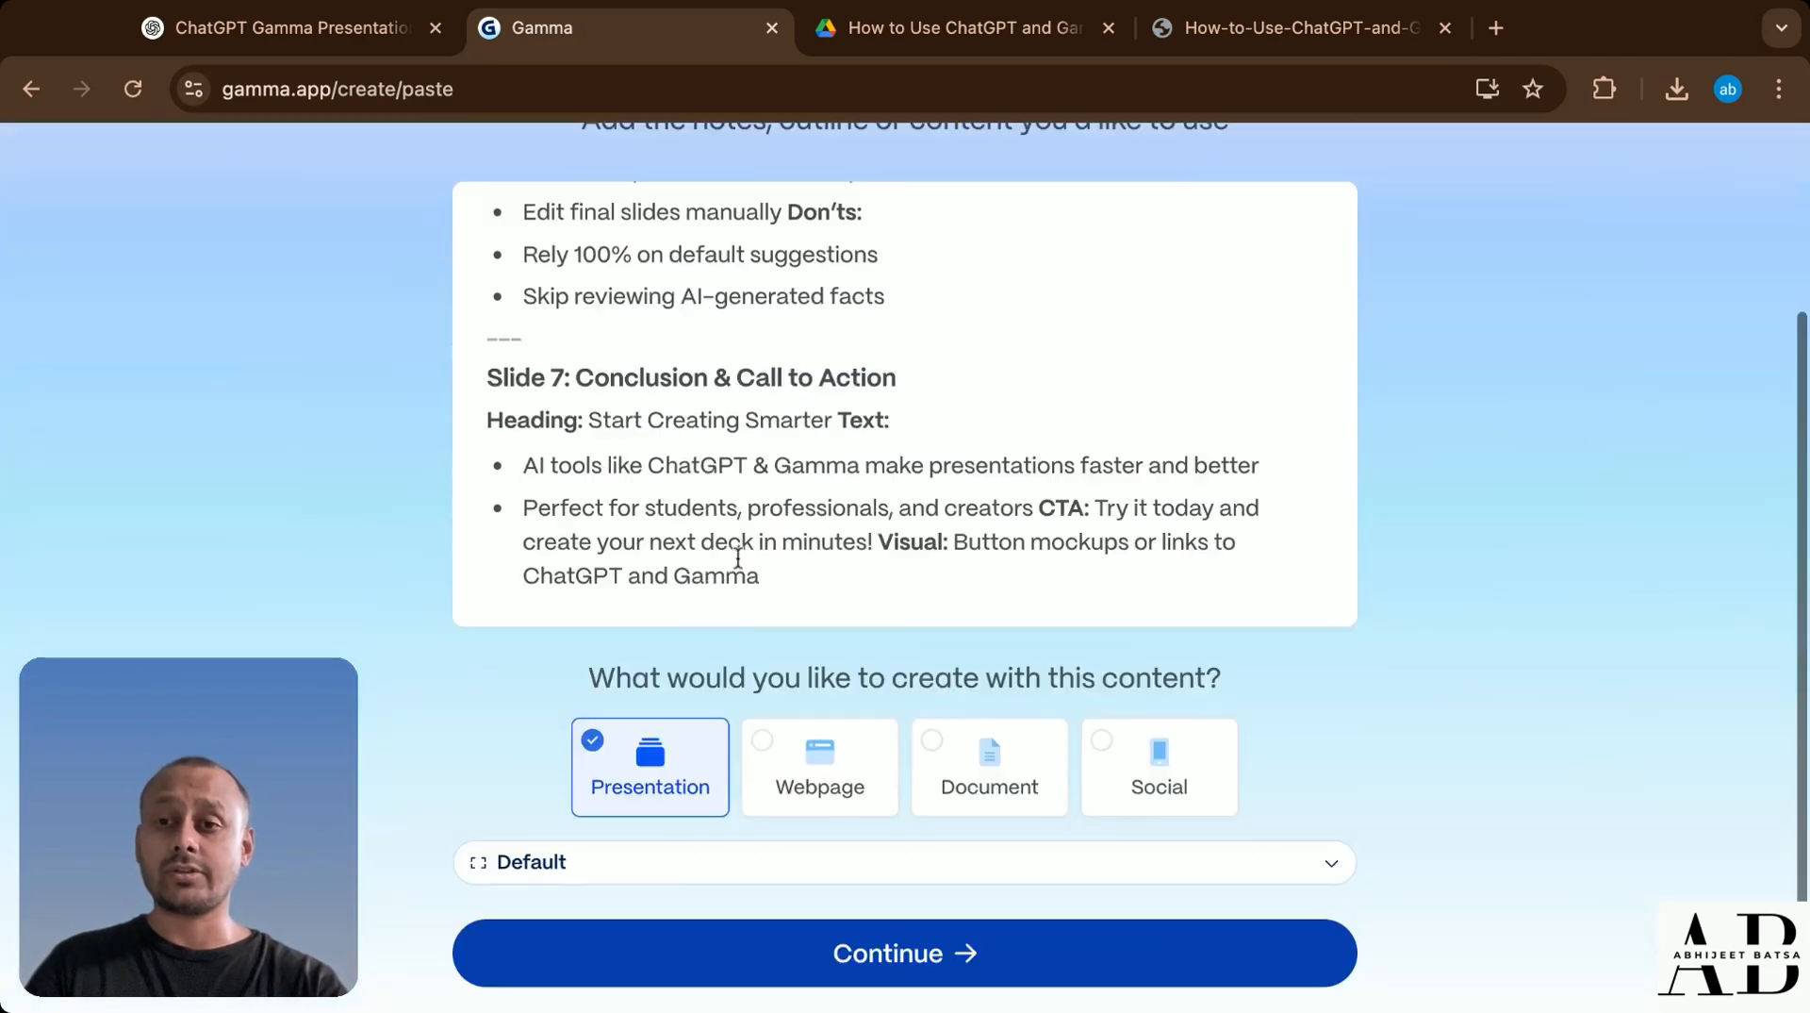
{"action": "scroll", "coordinate": [739, 557], "scroll_direction": "down", "scroll_amount": 1}
{"action": "scroll", "coordinate": [353, 617], "scroll_direction": "up", "scroll_amount": 5}
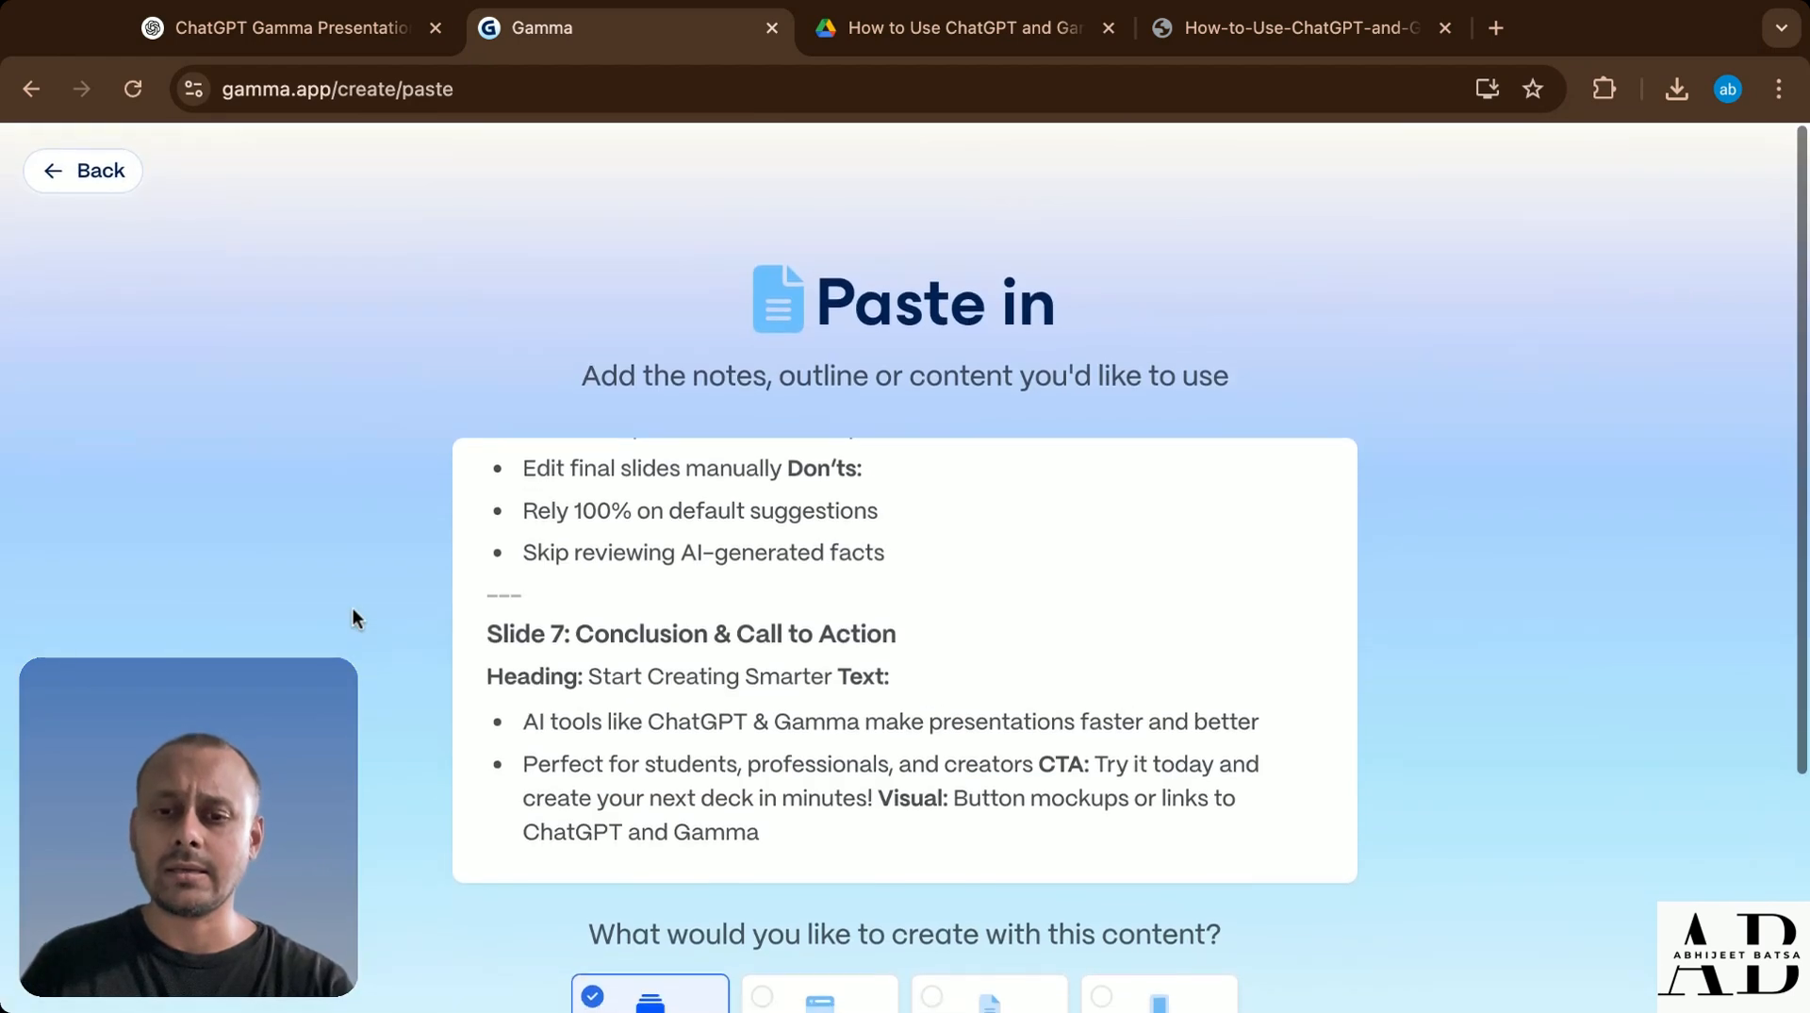
{"action": "scroll", "coordinate": [505, 625], "scroll_direction": "down", "scroll_amount": 4}
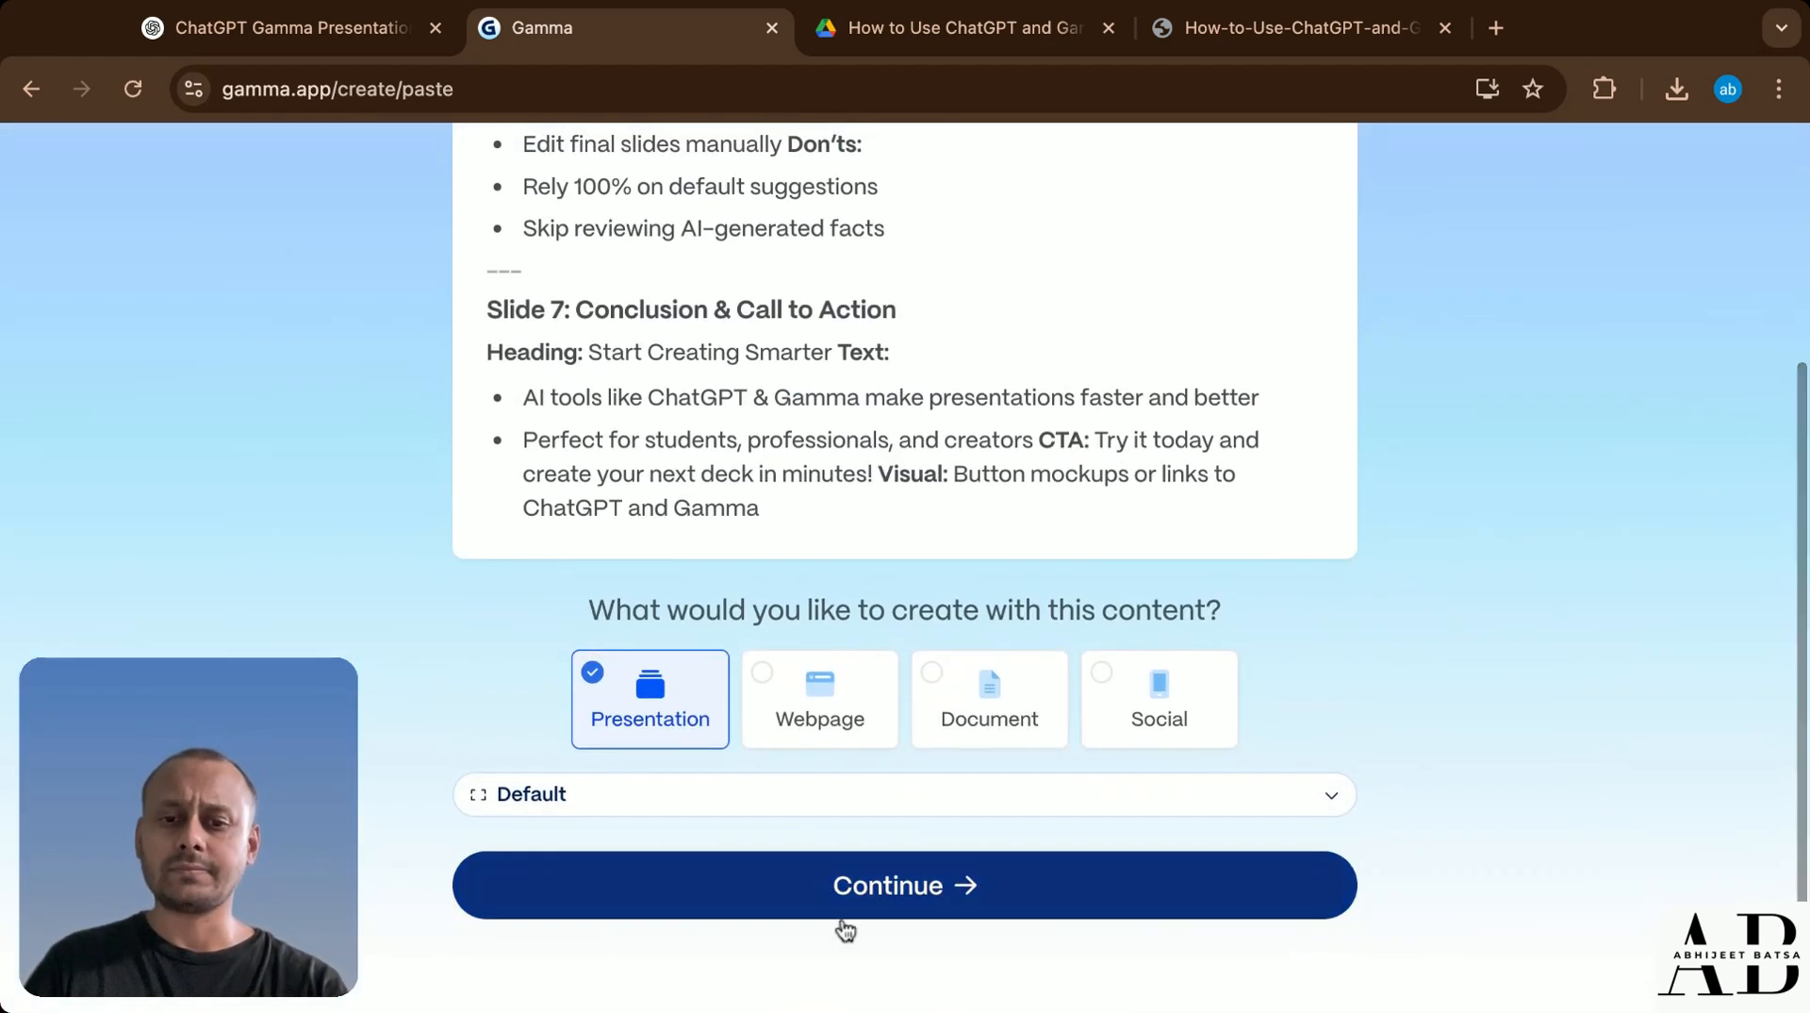
{"action": "left_click", "coordinate": [861, 911]}
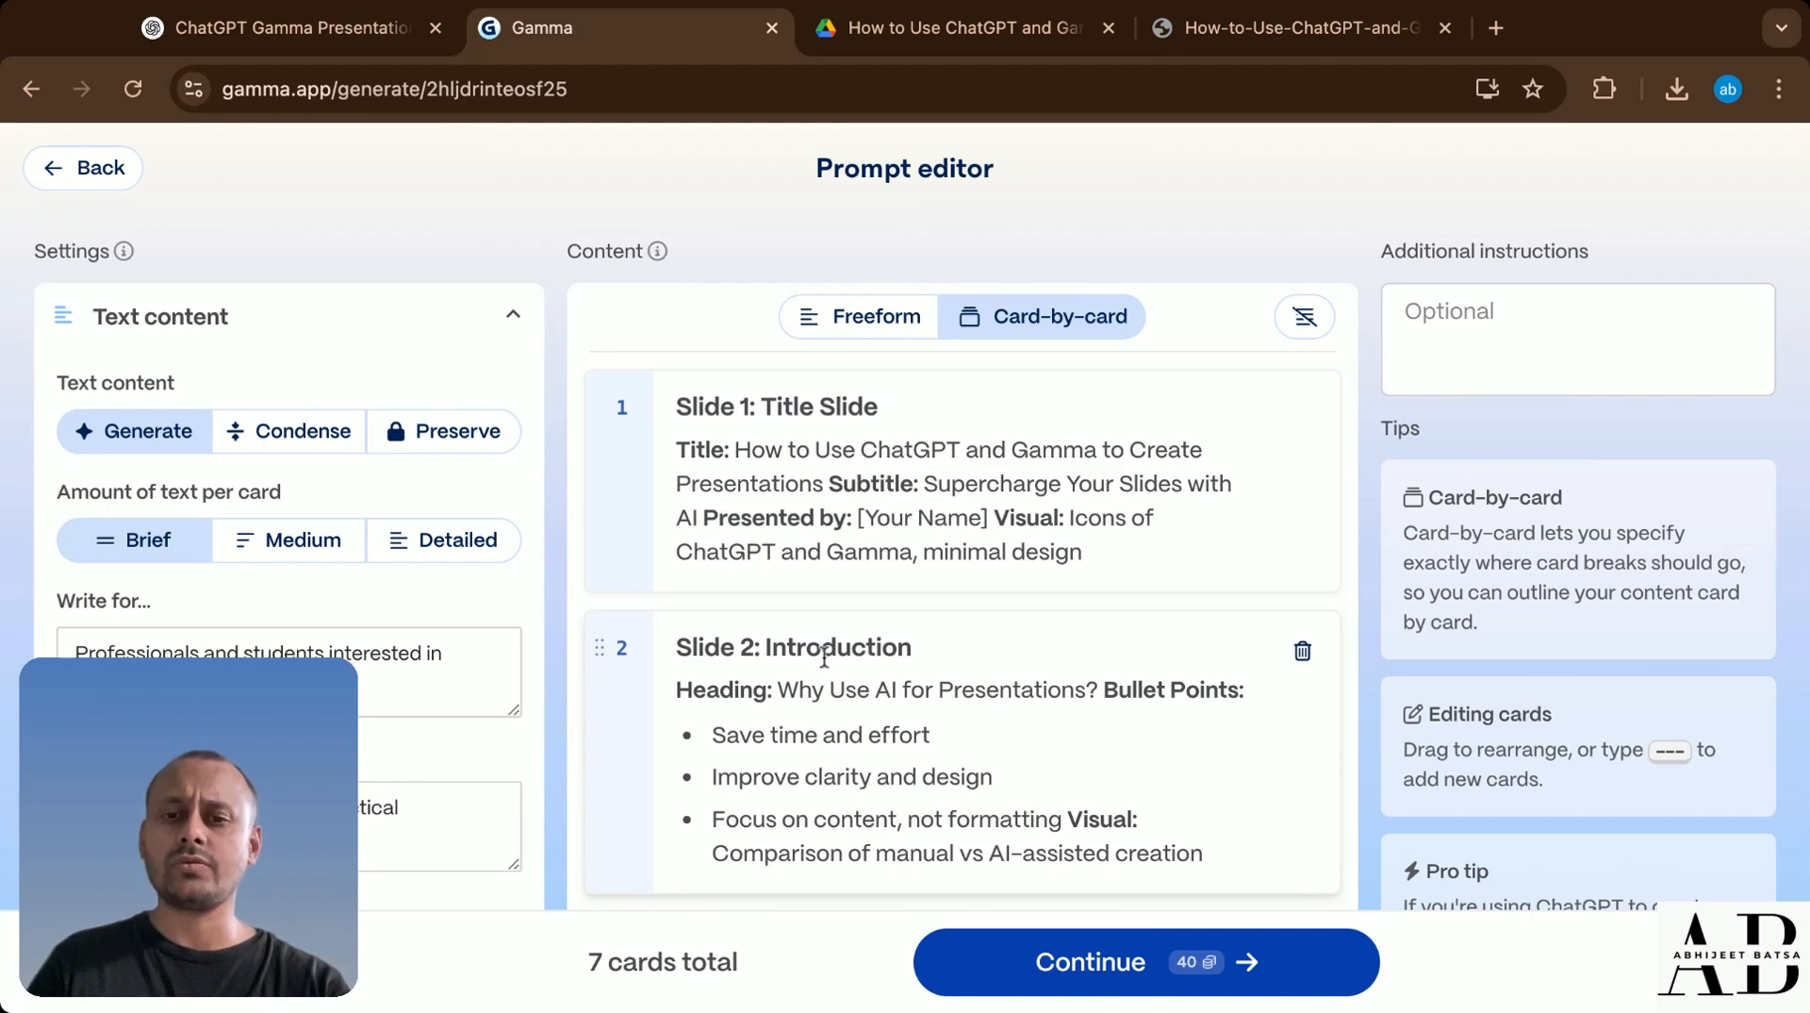
- Check the content of the cards in the prompt editor, from Slide 1 to Slide 7
{"action": "scroll", "coordinate": [824, 657], "scroll_direction": "down", "scroll_amount": 20}
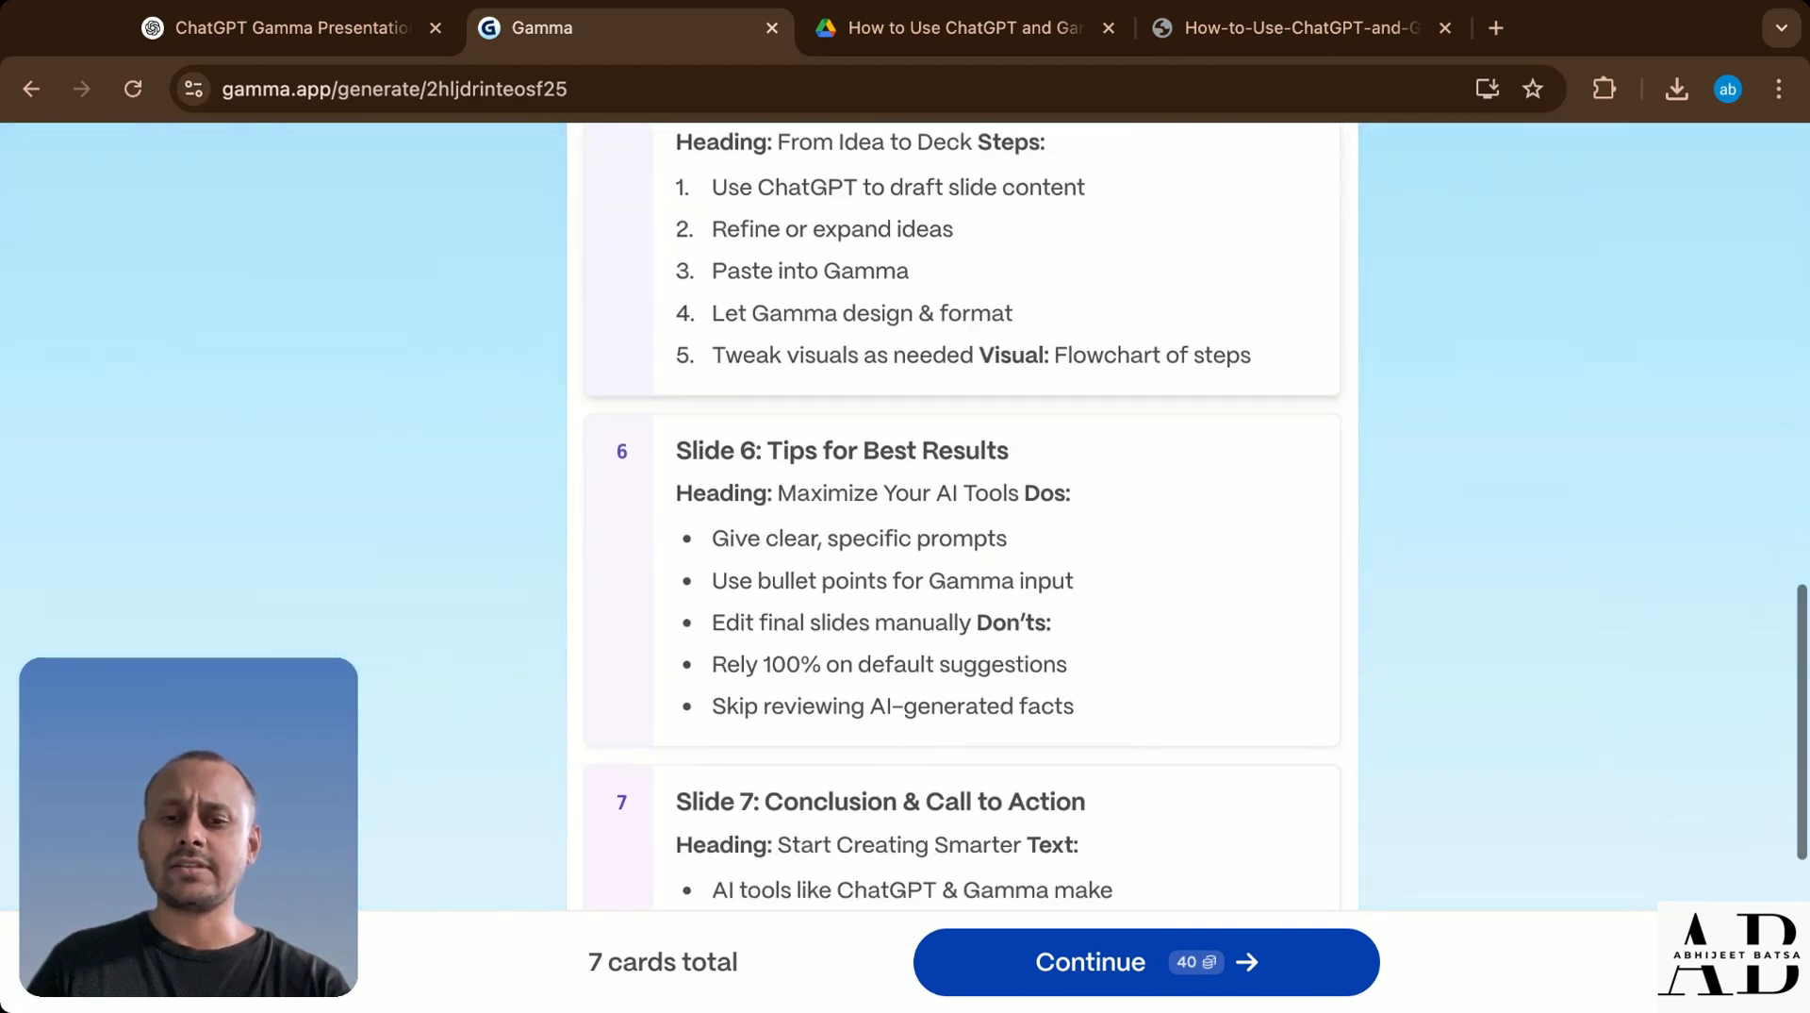
{"action": "scroll", "coordinate": [962, 566], "scroll_direction": "down", "scroll_amount": 5}
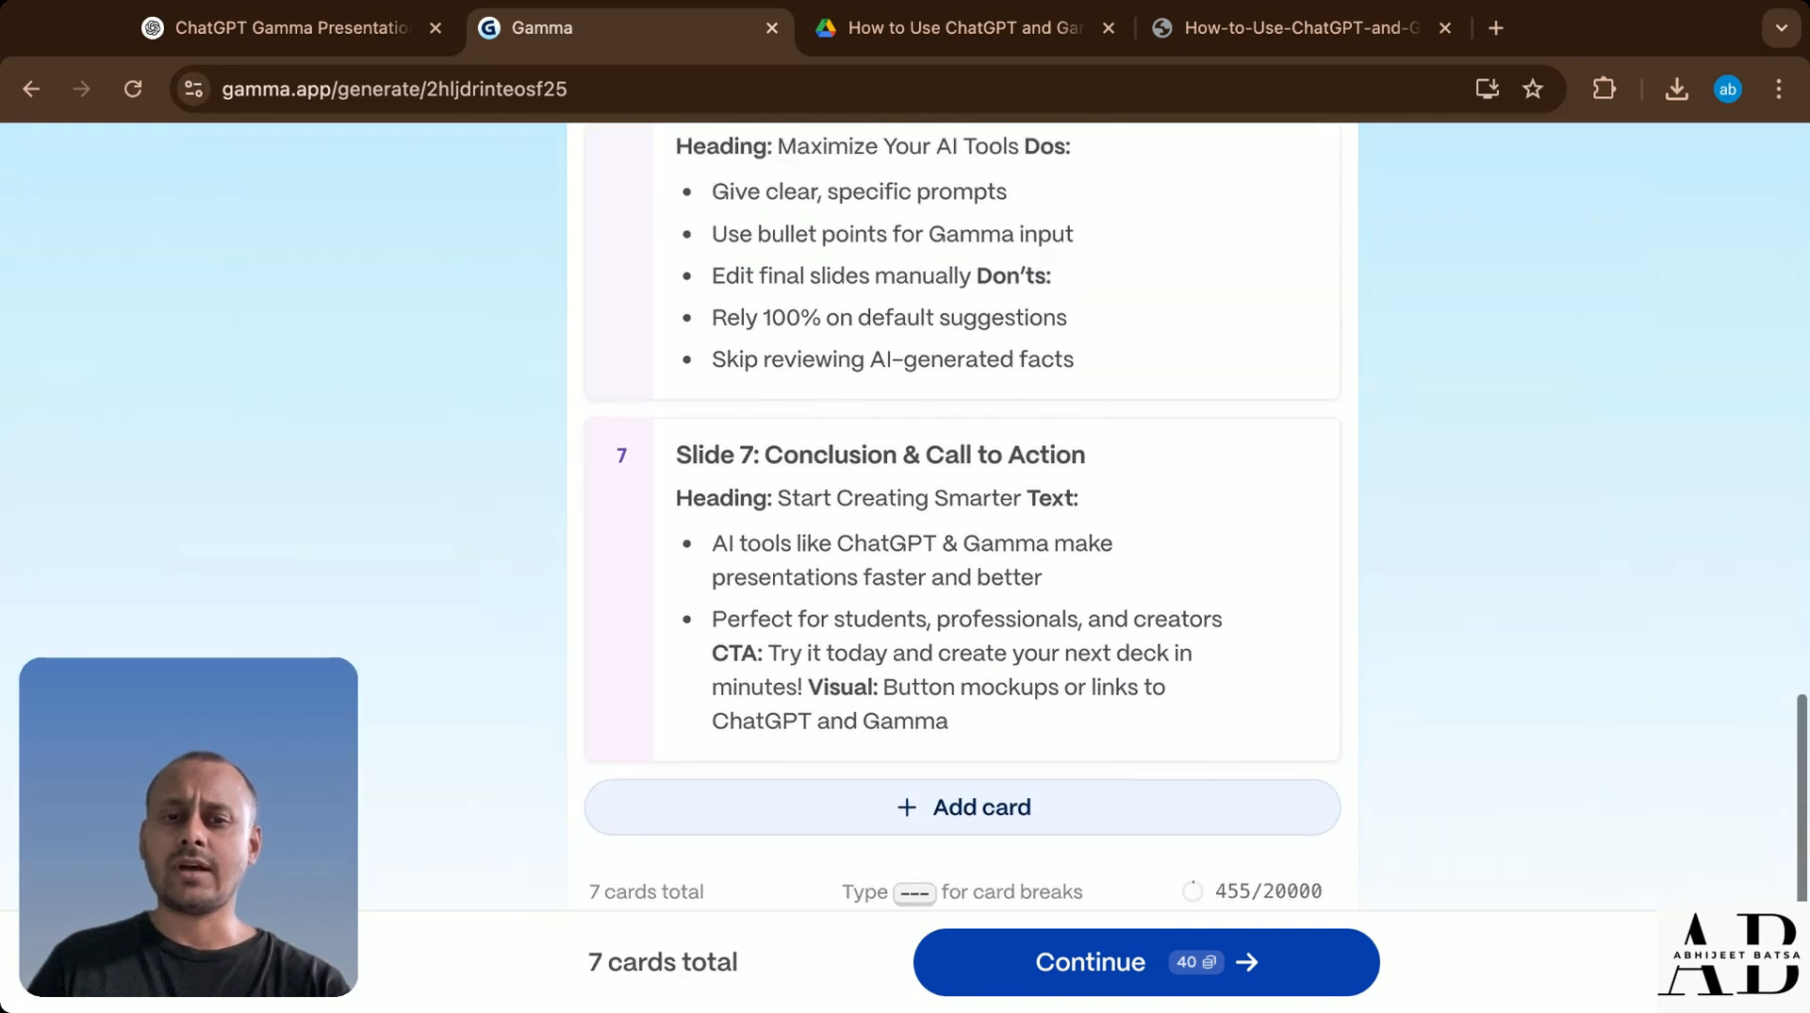
{"action": "scroll", "coordinate": [962, 518], "scroll_direction": "up", "scroll_amount": 5}
{"action": "scroll", "coordinate": [961, 519], "scroll_direction": "down", "scroll_amount": 7}
{"action": "scroll", "coordinate": [961, 519], "scroll_direction": "up", "scroll_amount": 7}
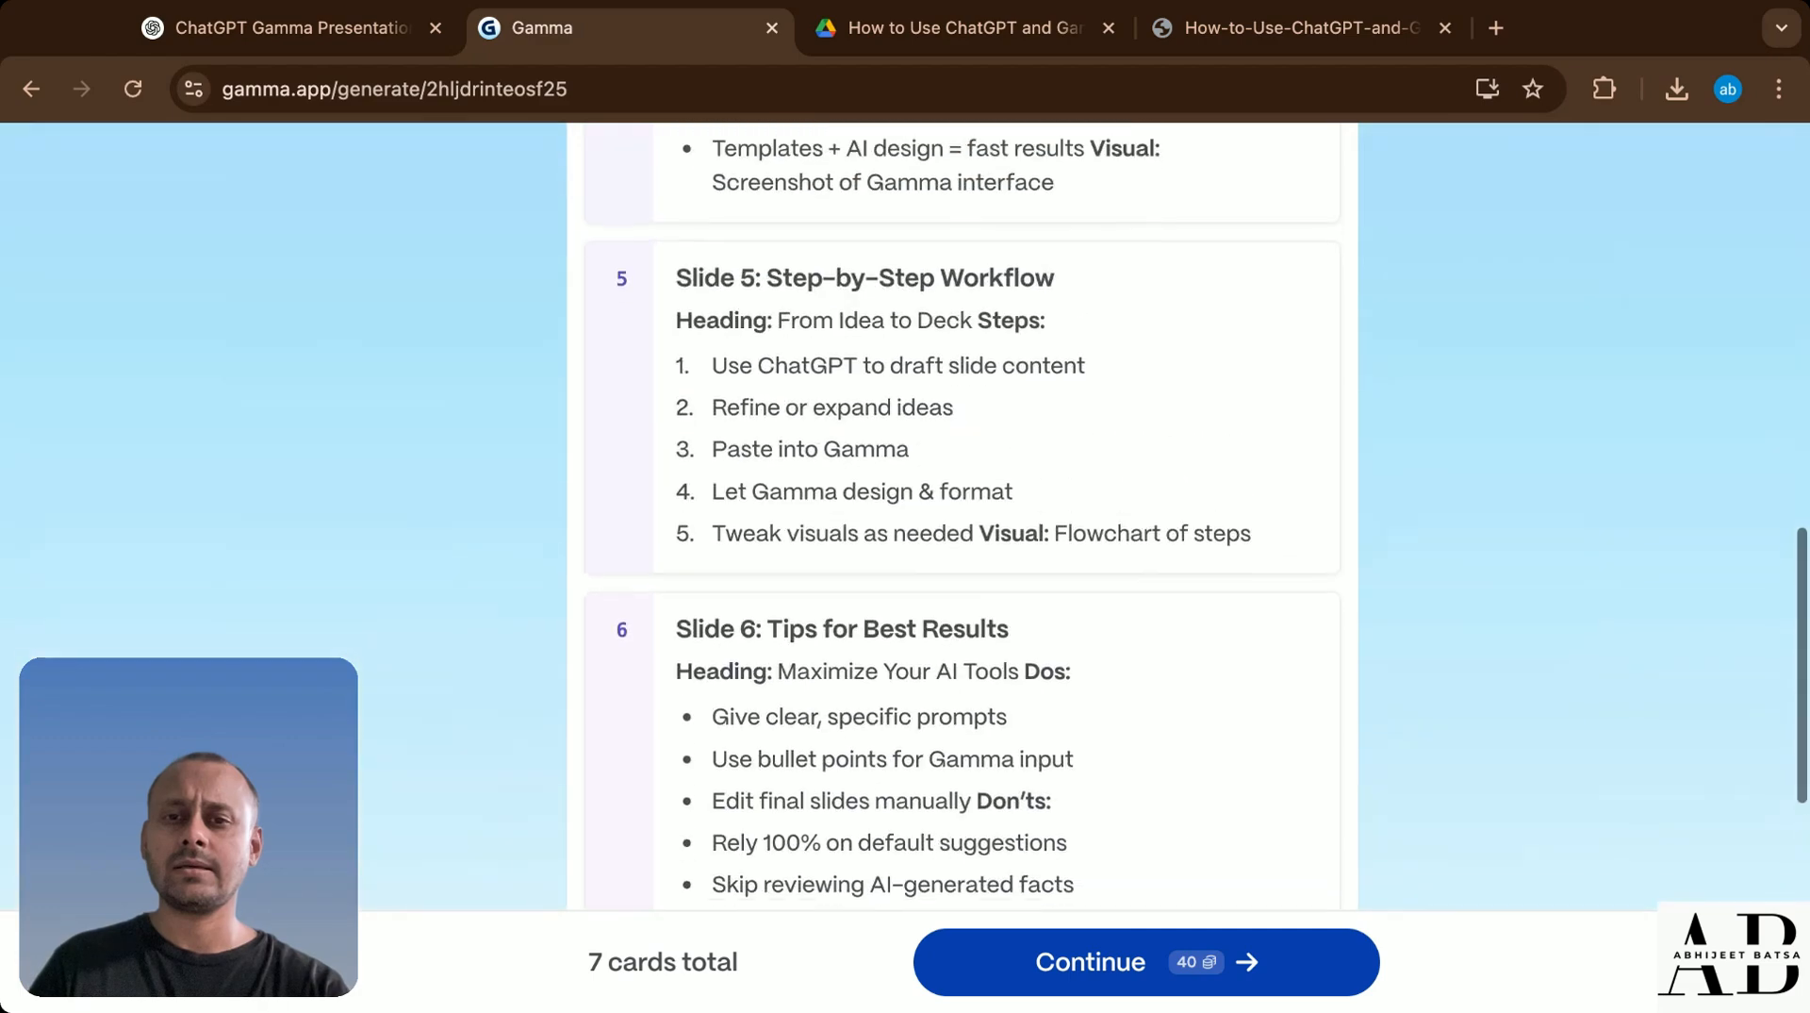
{"action": "scroll", "coordinate": [962, 657], "scroll_direction": "up", "scroll_amount": 20}
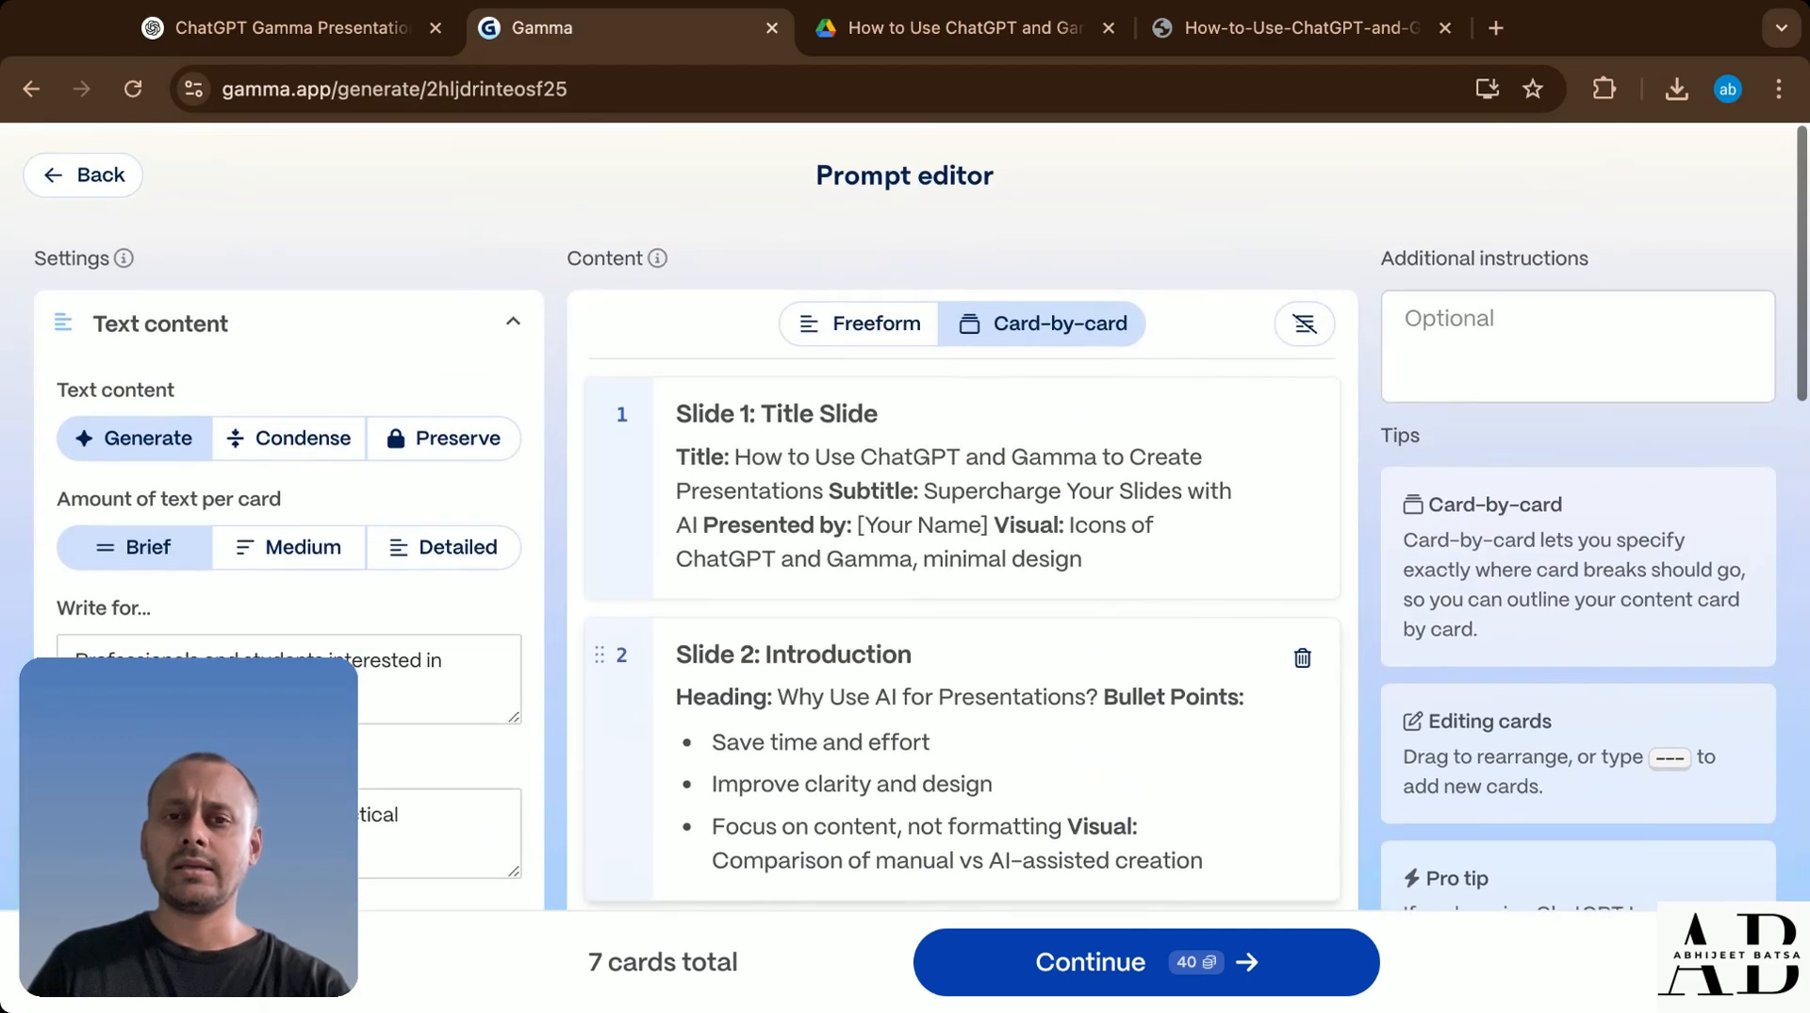
- Switch the content to Freeform and back to Card-by-card to compare the two modes
{"action": "scroll", "coordinate": [962, 566], "scroll_direction": "down", "scroll_amount": 10}
{"action": "scroll", "coordinate": [1041, 300], "scroll_direction": "up", "scroll_amount": 10}
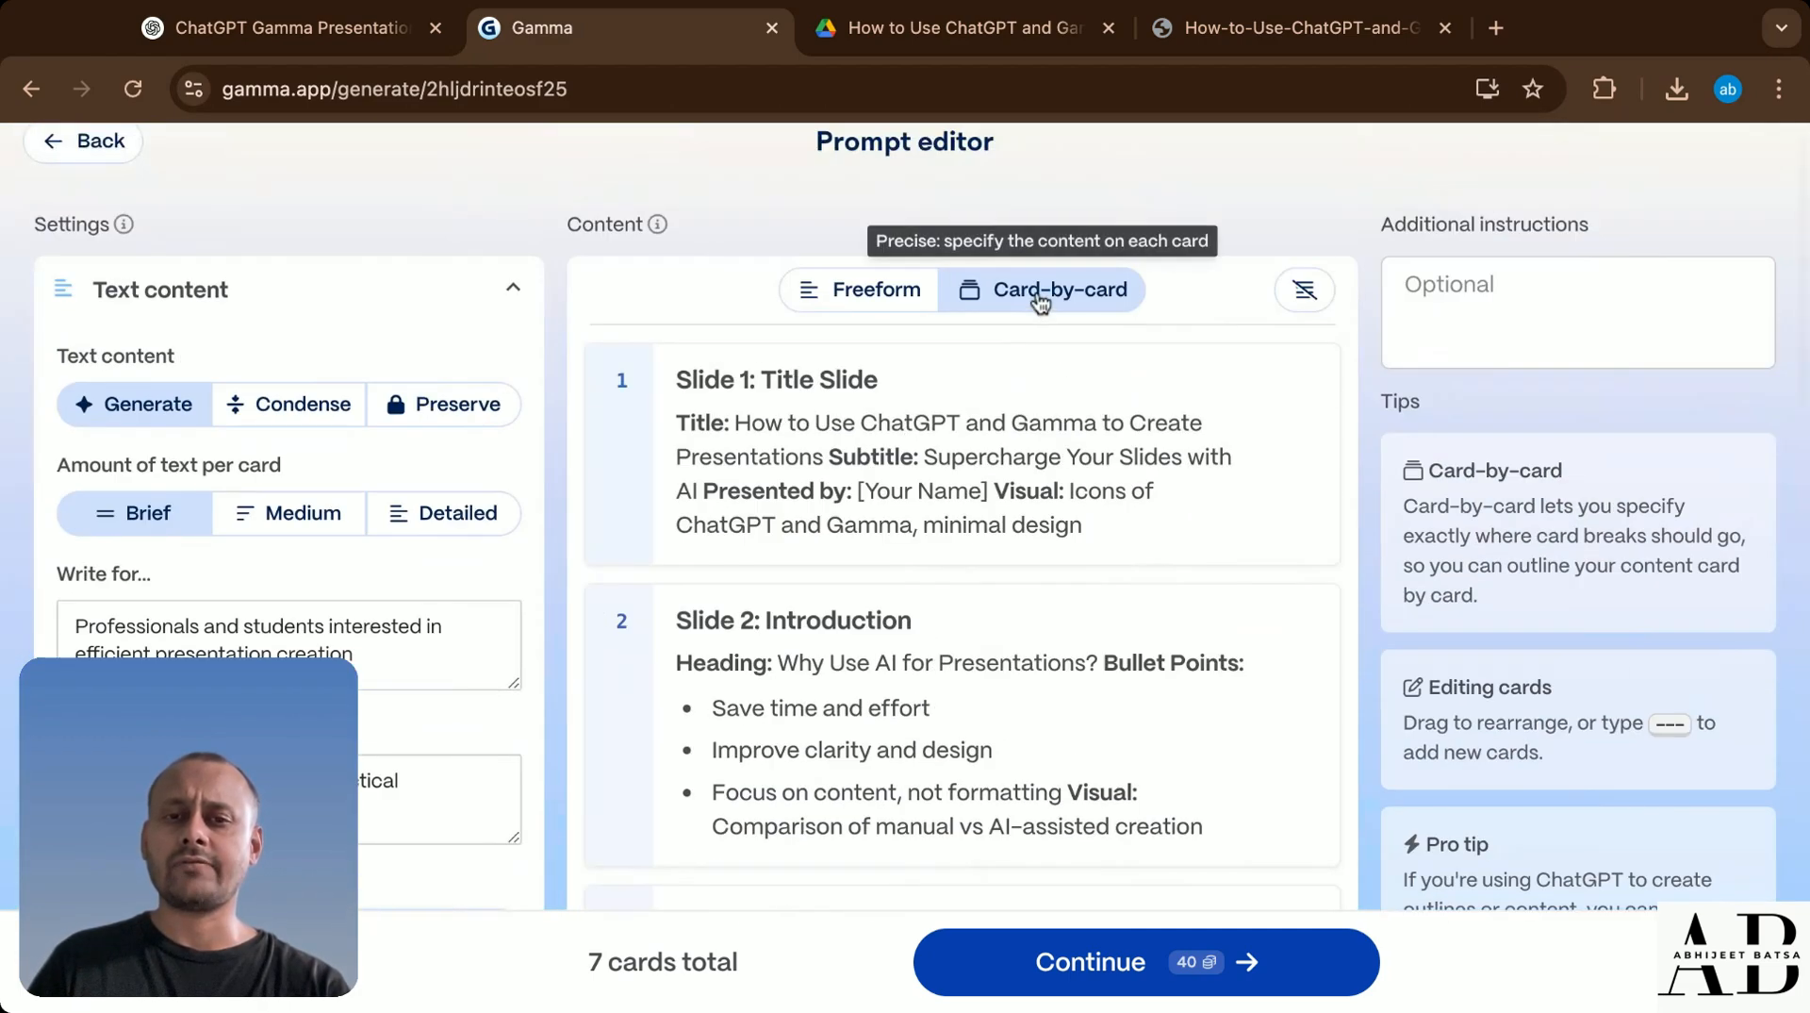
{"action": "left_click", "coordinate": [889, 303]}
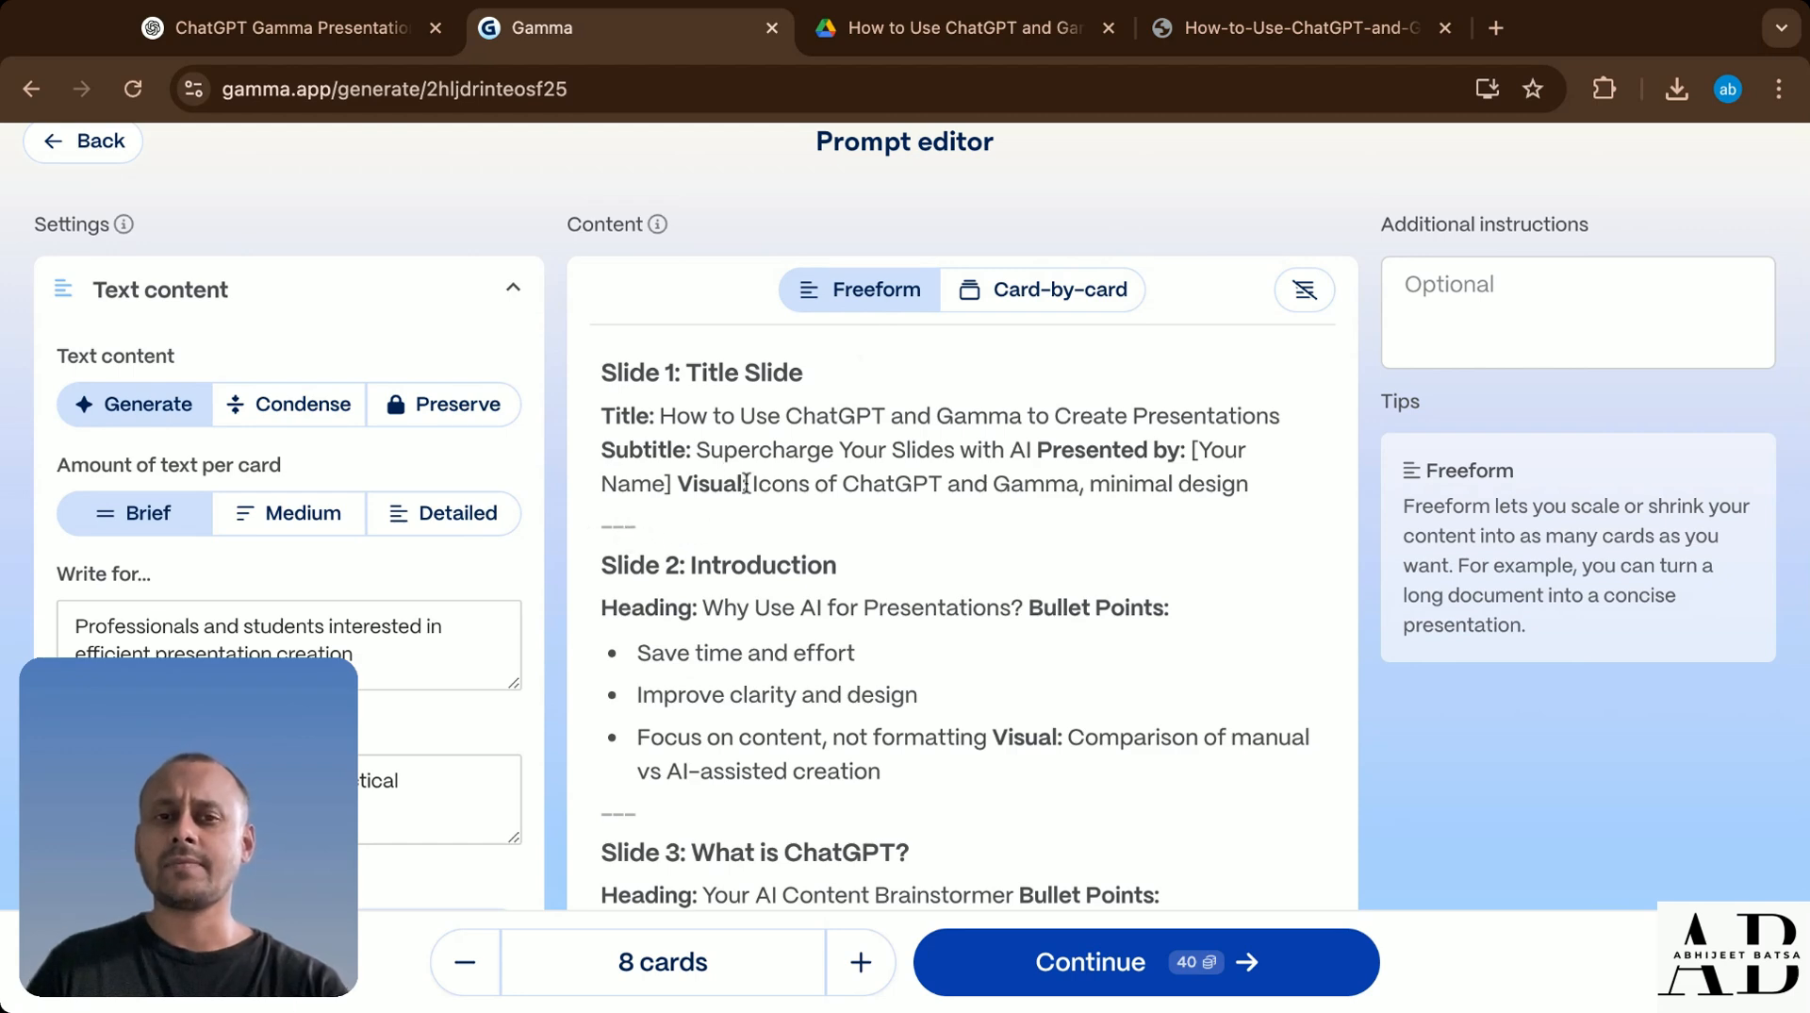
{"action": "left_click", "coordinate": [1045, 300]}
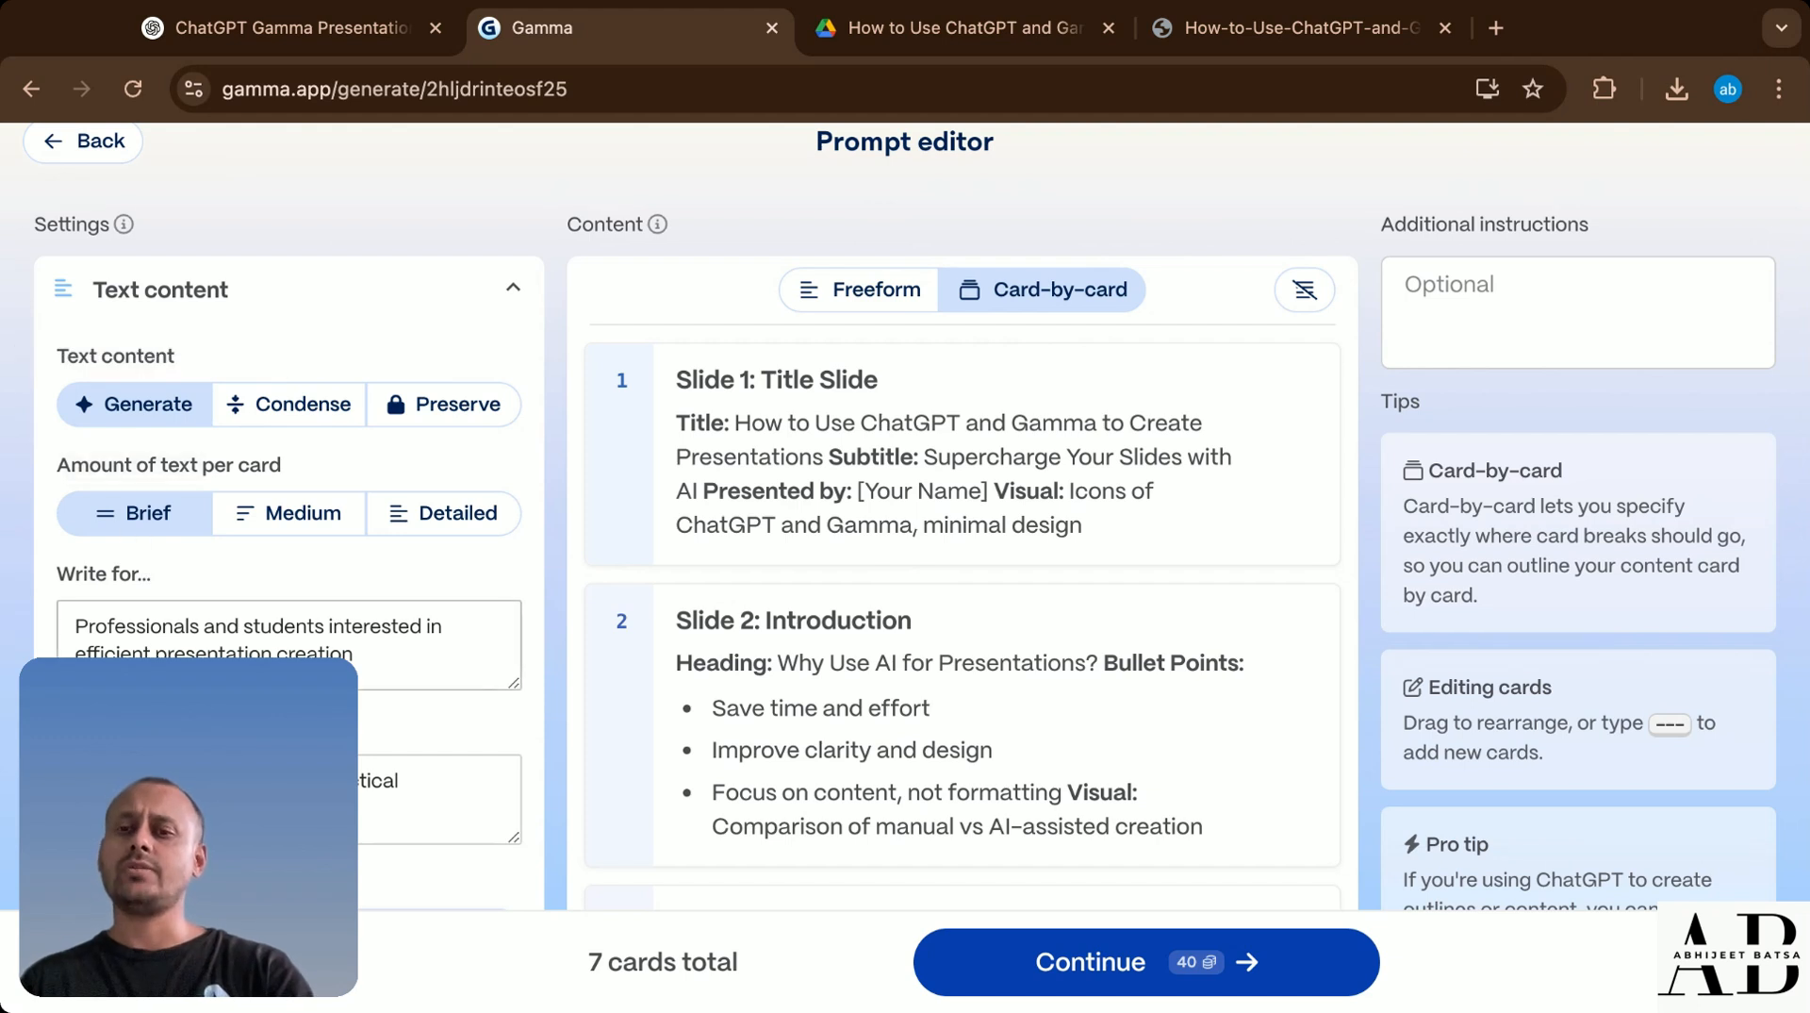
- Try the Medium and Detailed amounts of text per card, and return the setting to Brief
{"action": "left_click", "coordinate": [278, 526]}
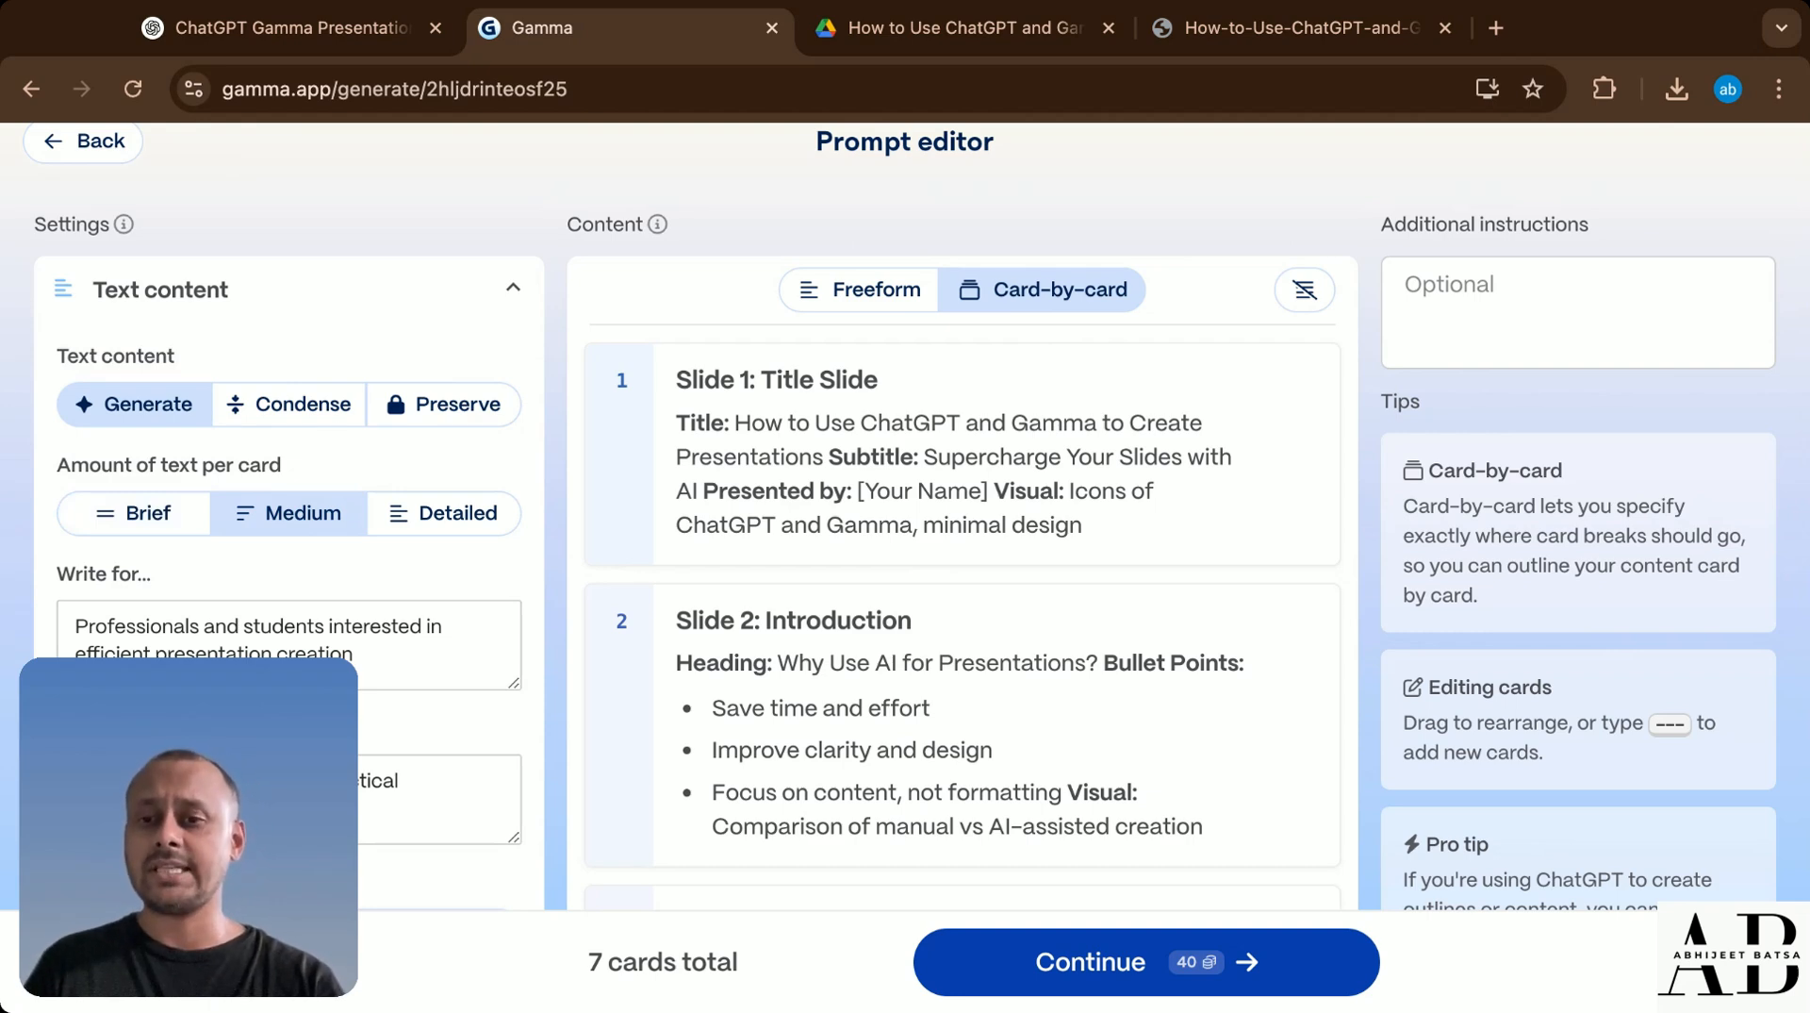
{"action": "left_click", "coordinate": [457, 517]}
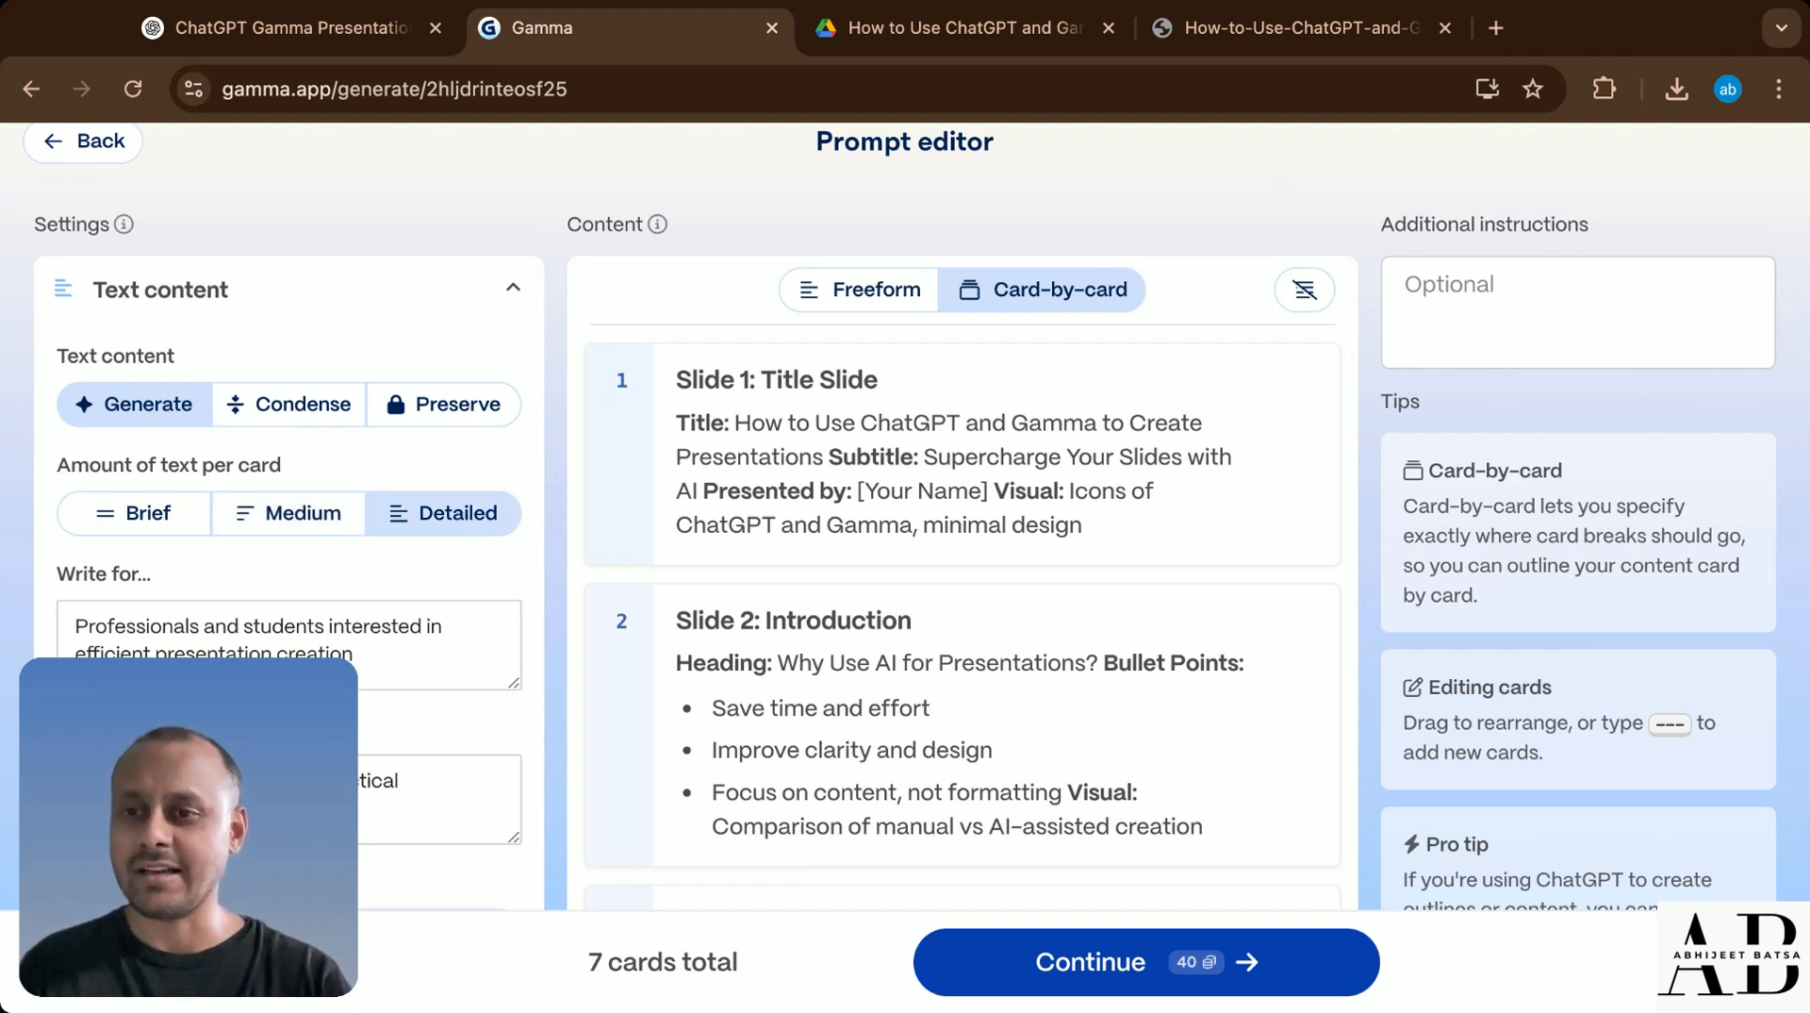
{"action": "left_click", "coordinate": [142, 526]}
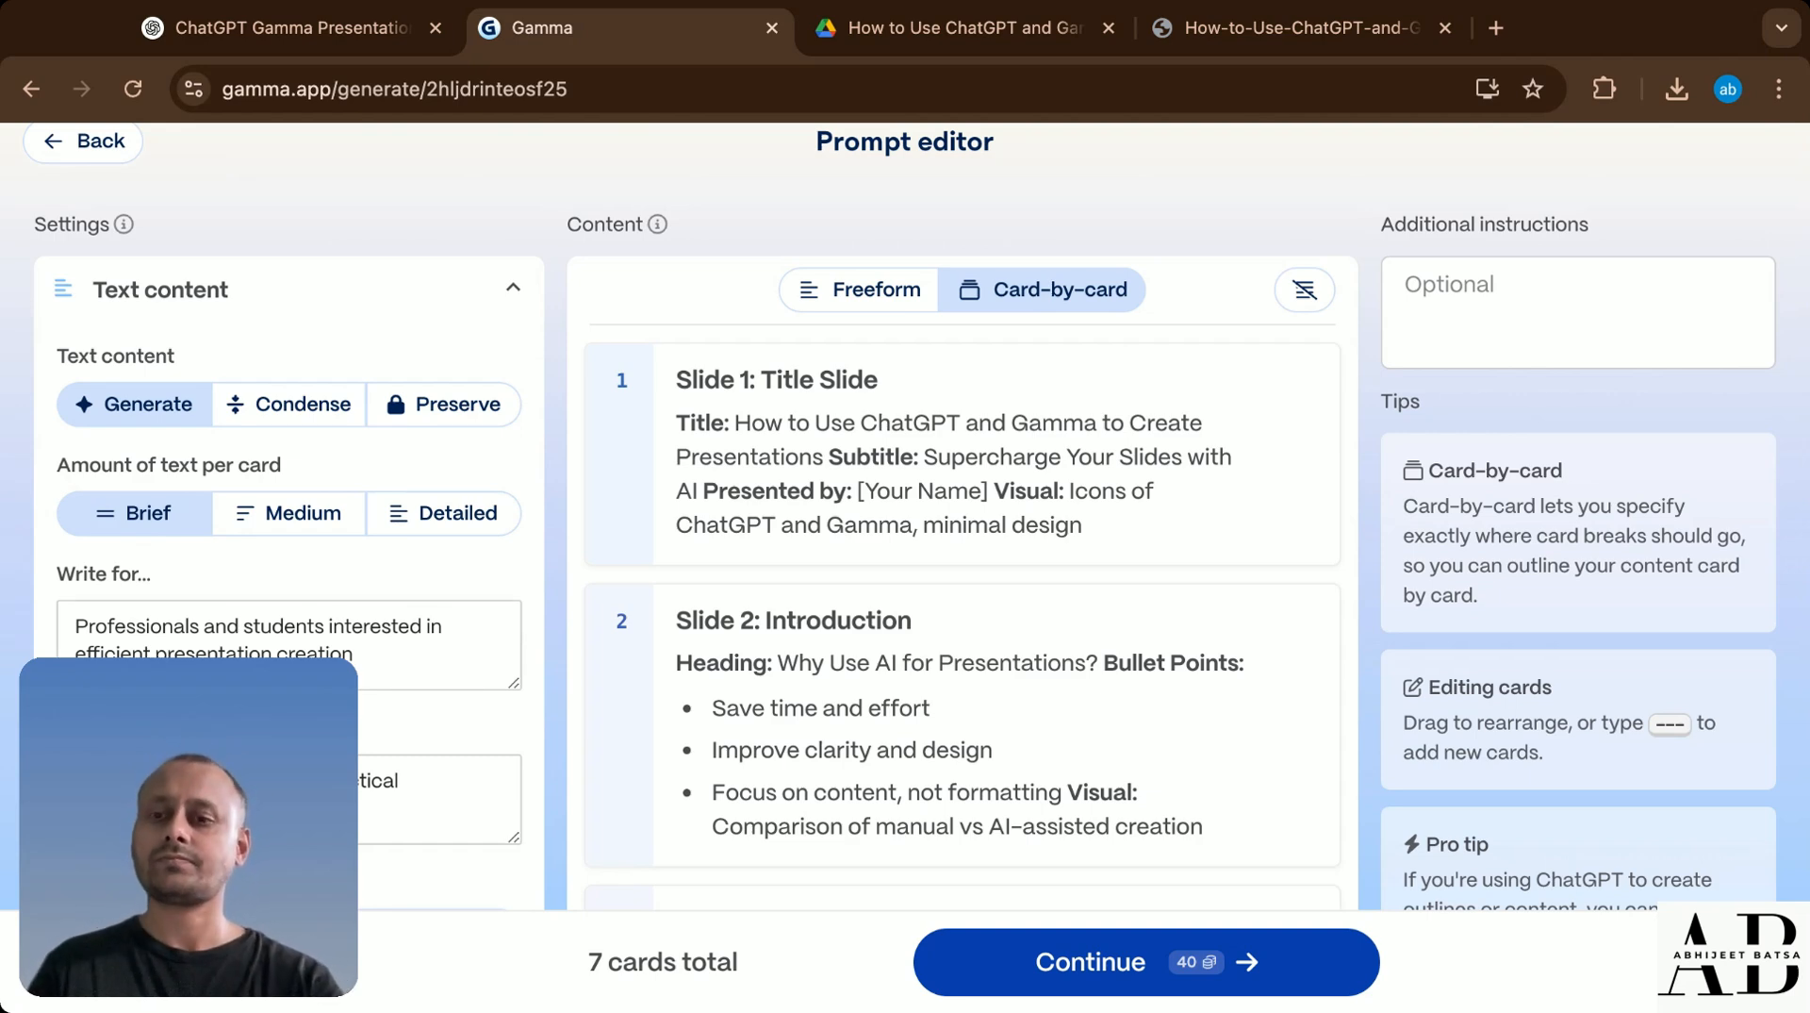
- Switch the text content setting to Condense and back to Generate to compare their options
{"action": "scroll", "coordinate": [905, 518], "scroll_direction": "down", "scroll_amount": 3}
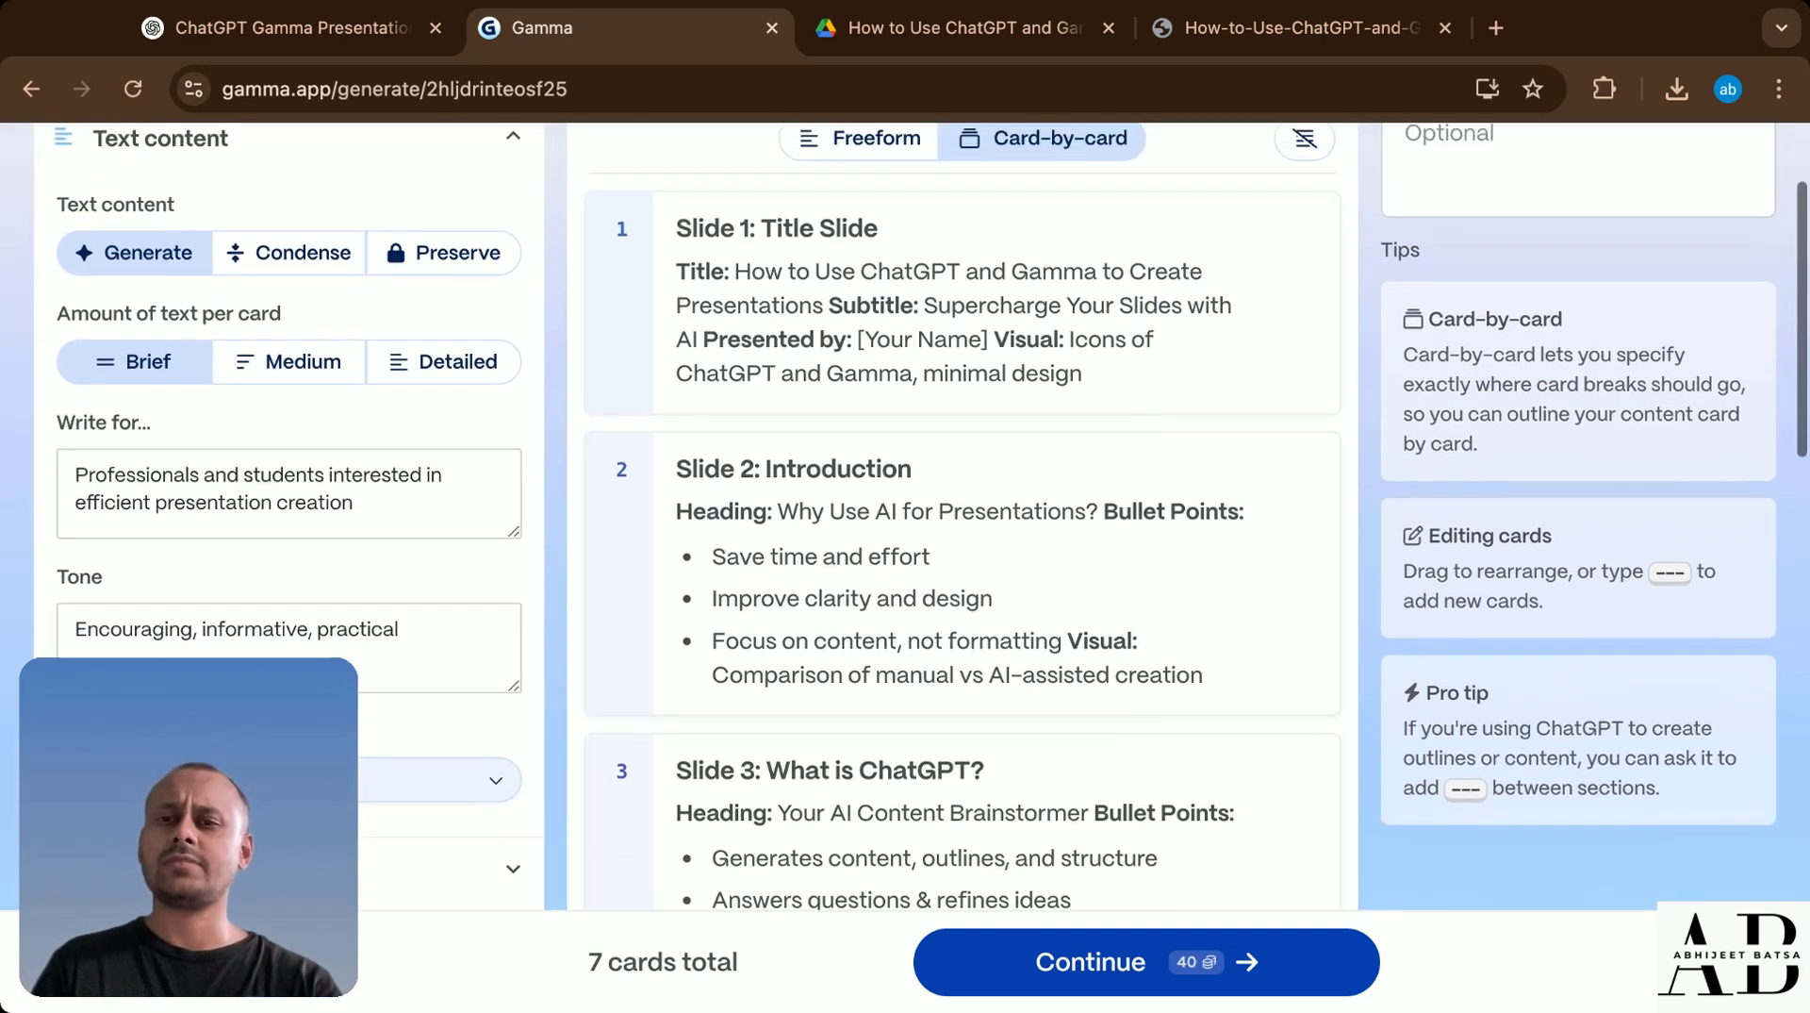
{"action": "left_click", "coordinate": [299, 254]}
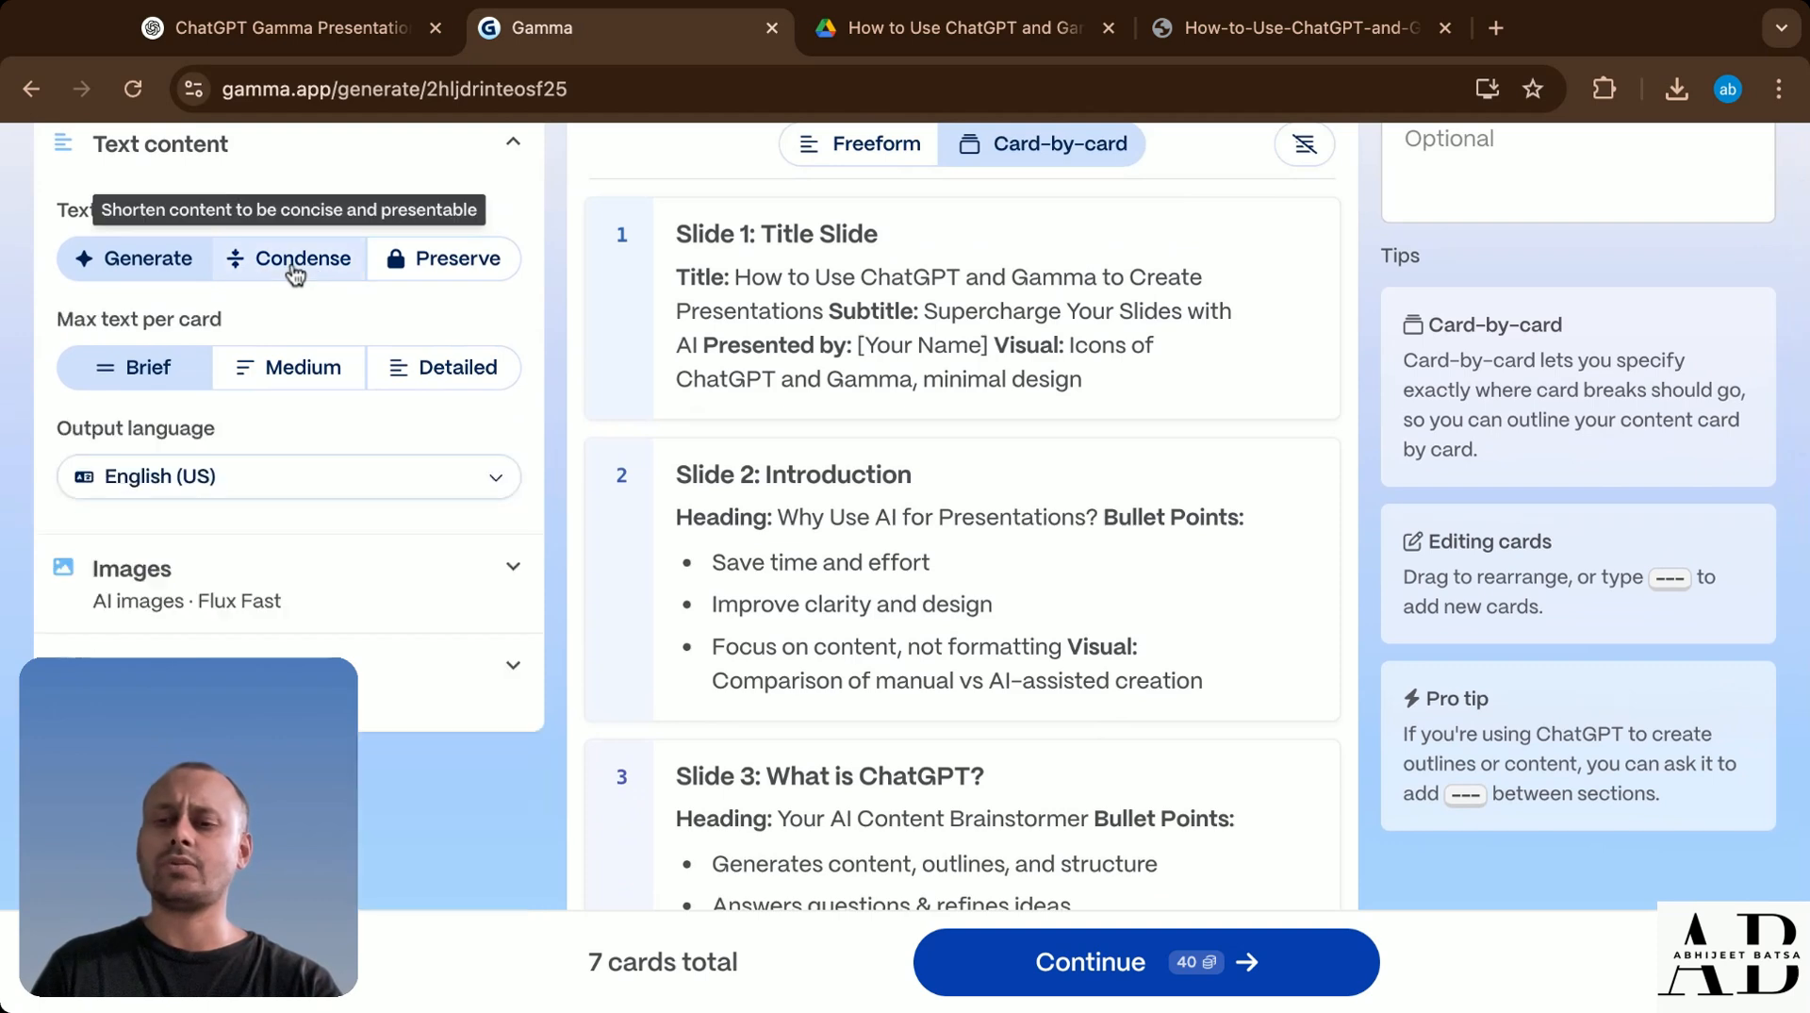
{"action": "left_click", "coordinate": [171, 271]}
- Try adding trial text to the end of the Tone description and erase it again
{"action": "scroll", "coordinate": [151, 321], "scroll_direction": "down", "scroll_amount": 3}
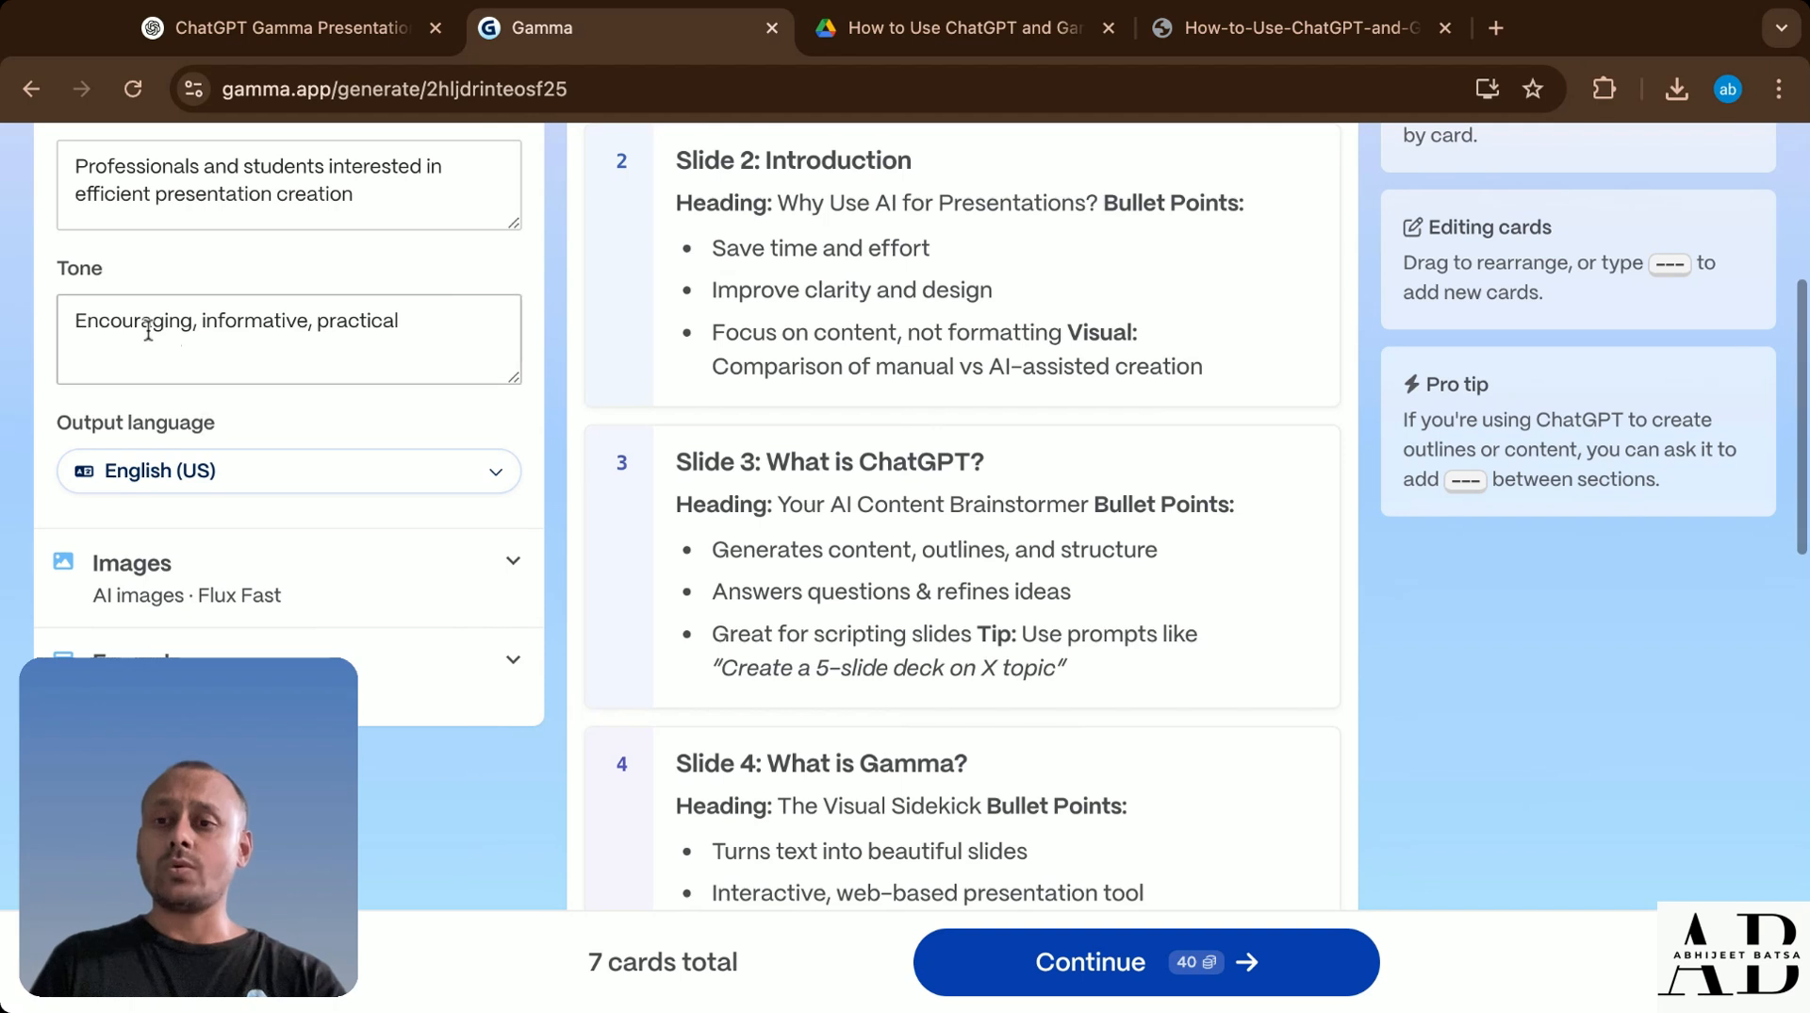
{"action": "scroll", "coordinate": [142, 344], "scroll_direction": "up", "scroll_amount": 1}
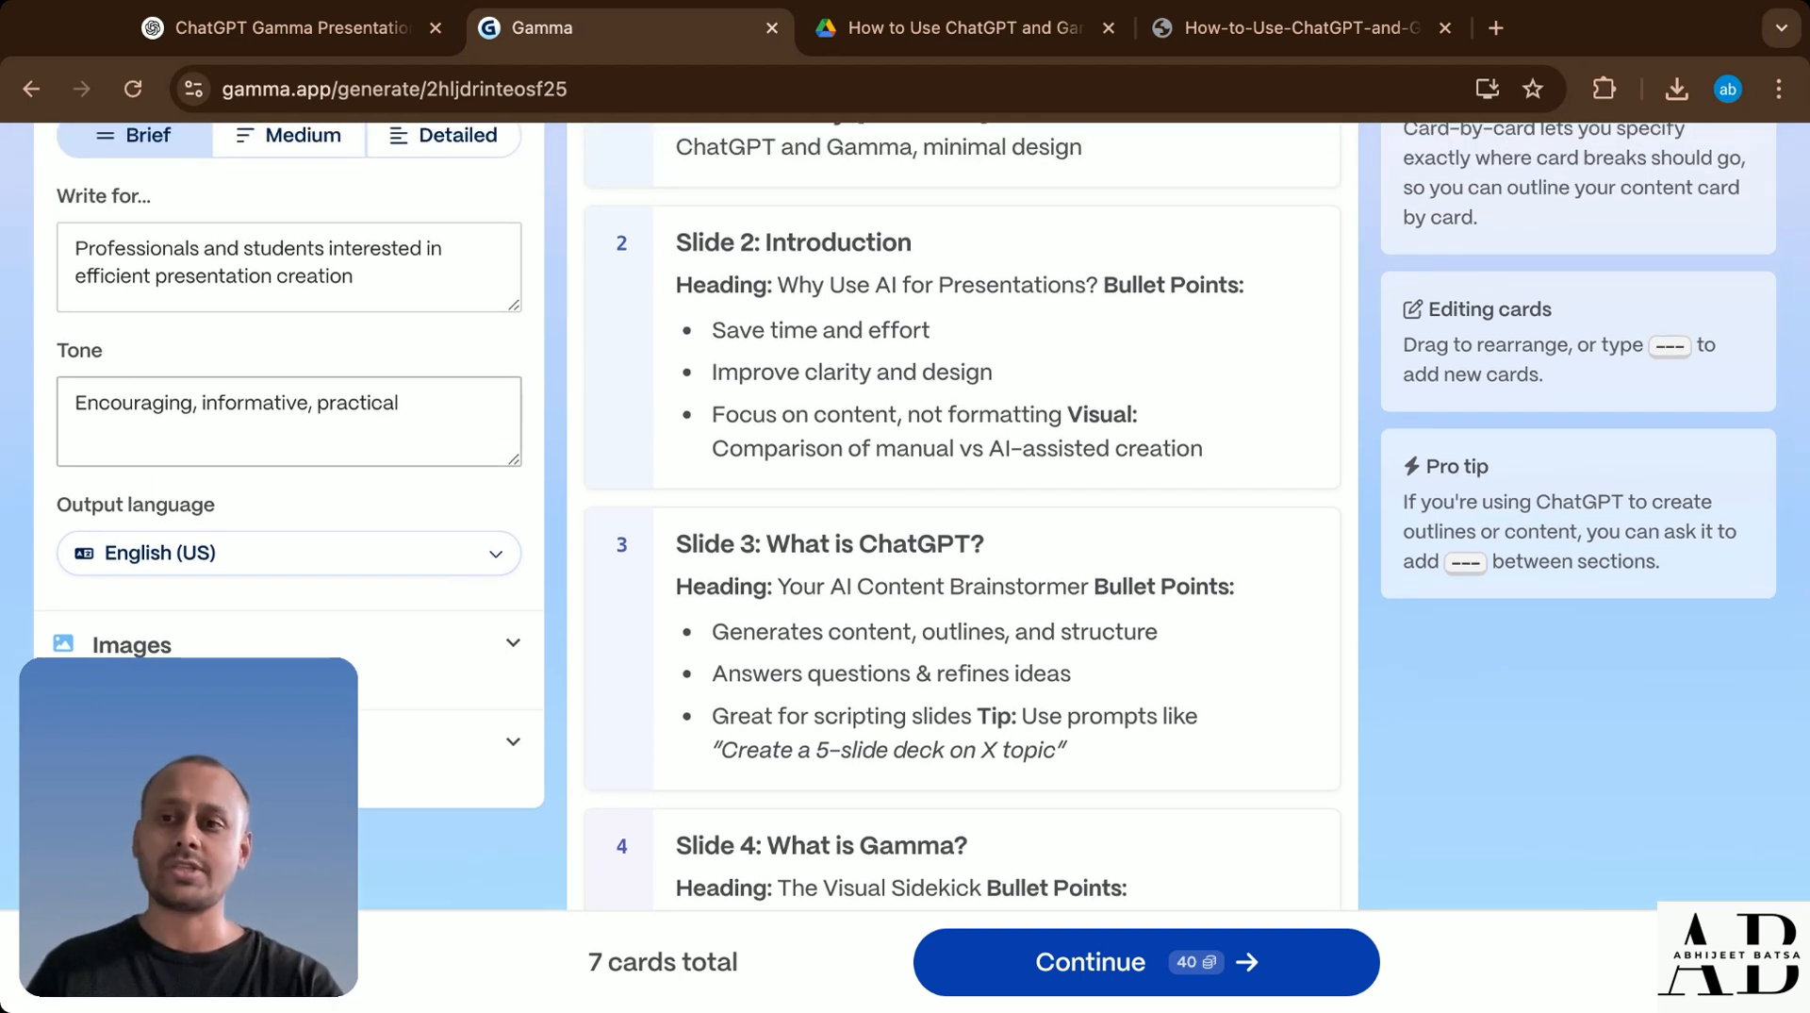
{"action": "left_click", "coordinate": [140, 403]}
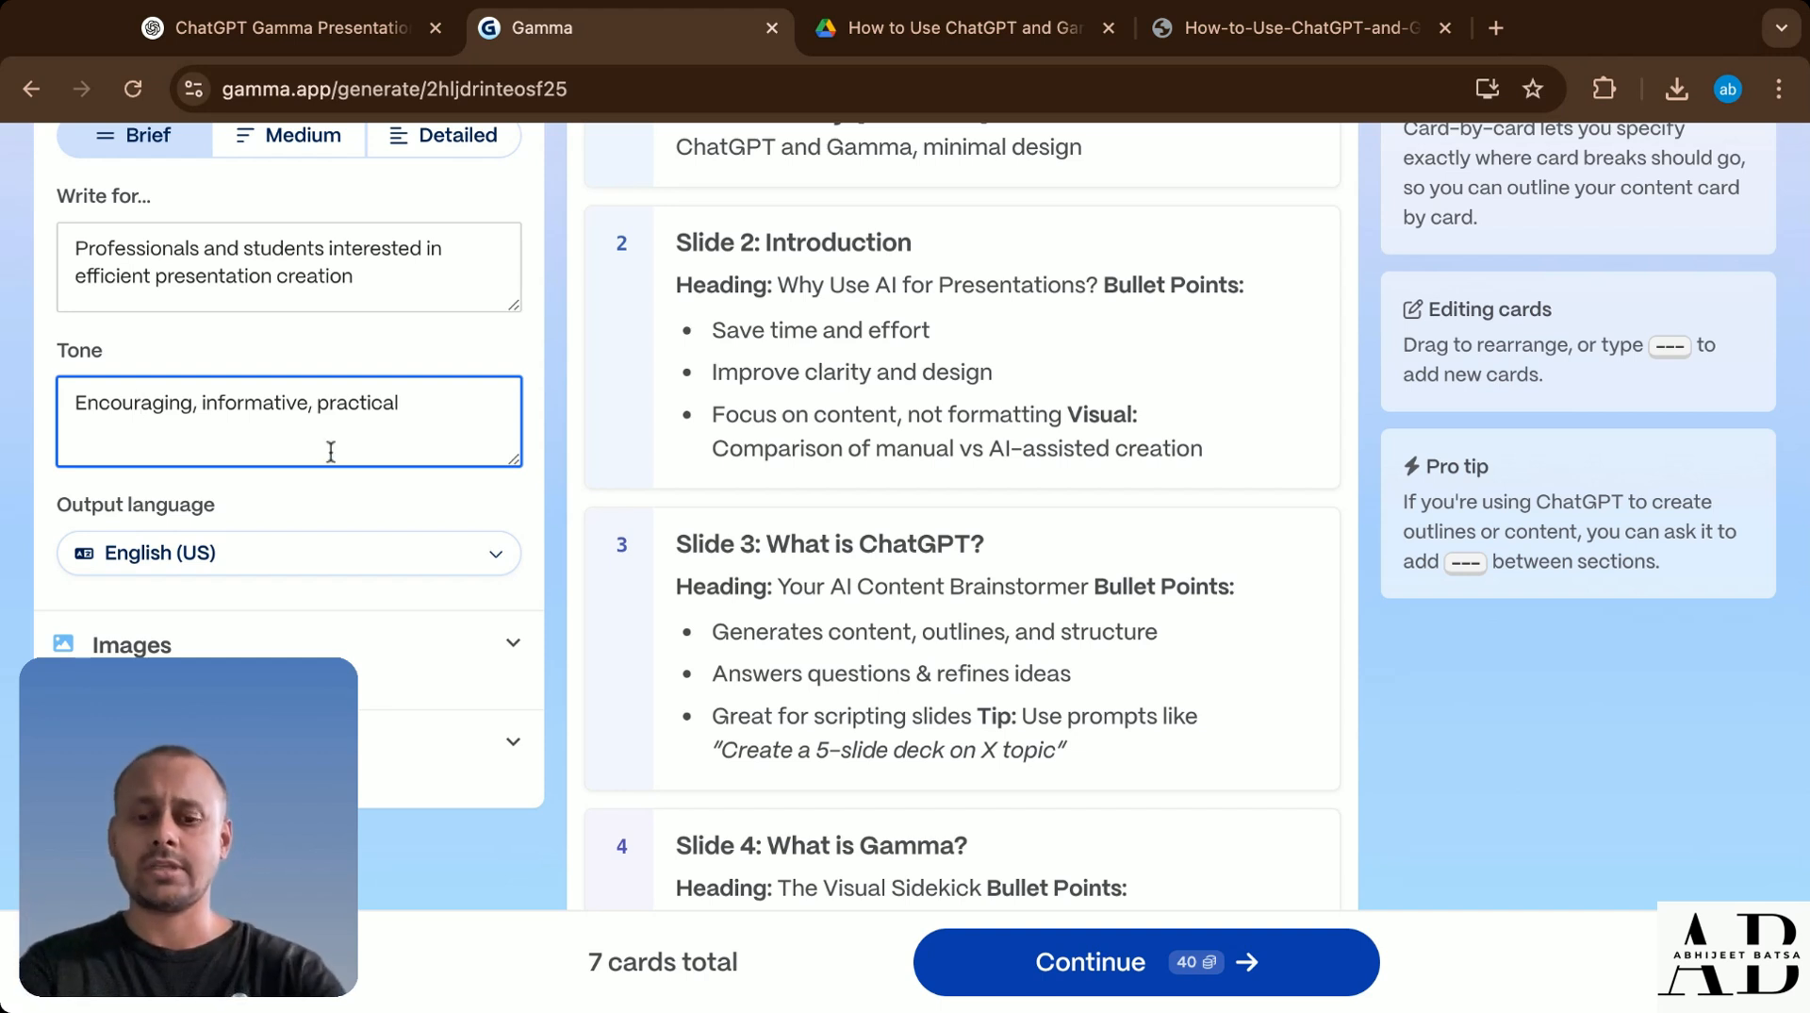
{"action": "type", "text": "fdslkfjasd"}
{"action": "key", "text": "BackSpace"}
{"action": "key", "text": "BackSpace"}
{"action": "key", "text": "BackSpace"}
{"action": "key", "text": "BackSpace"}
{"action": "key", "text": "BackSpace"}
{"action": "key", "text": "BackSpace"}
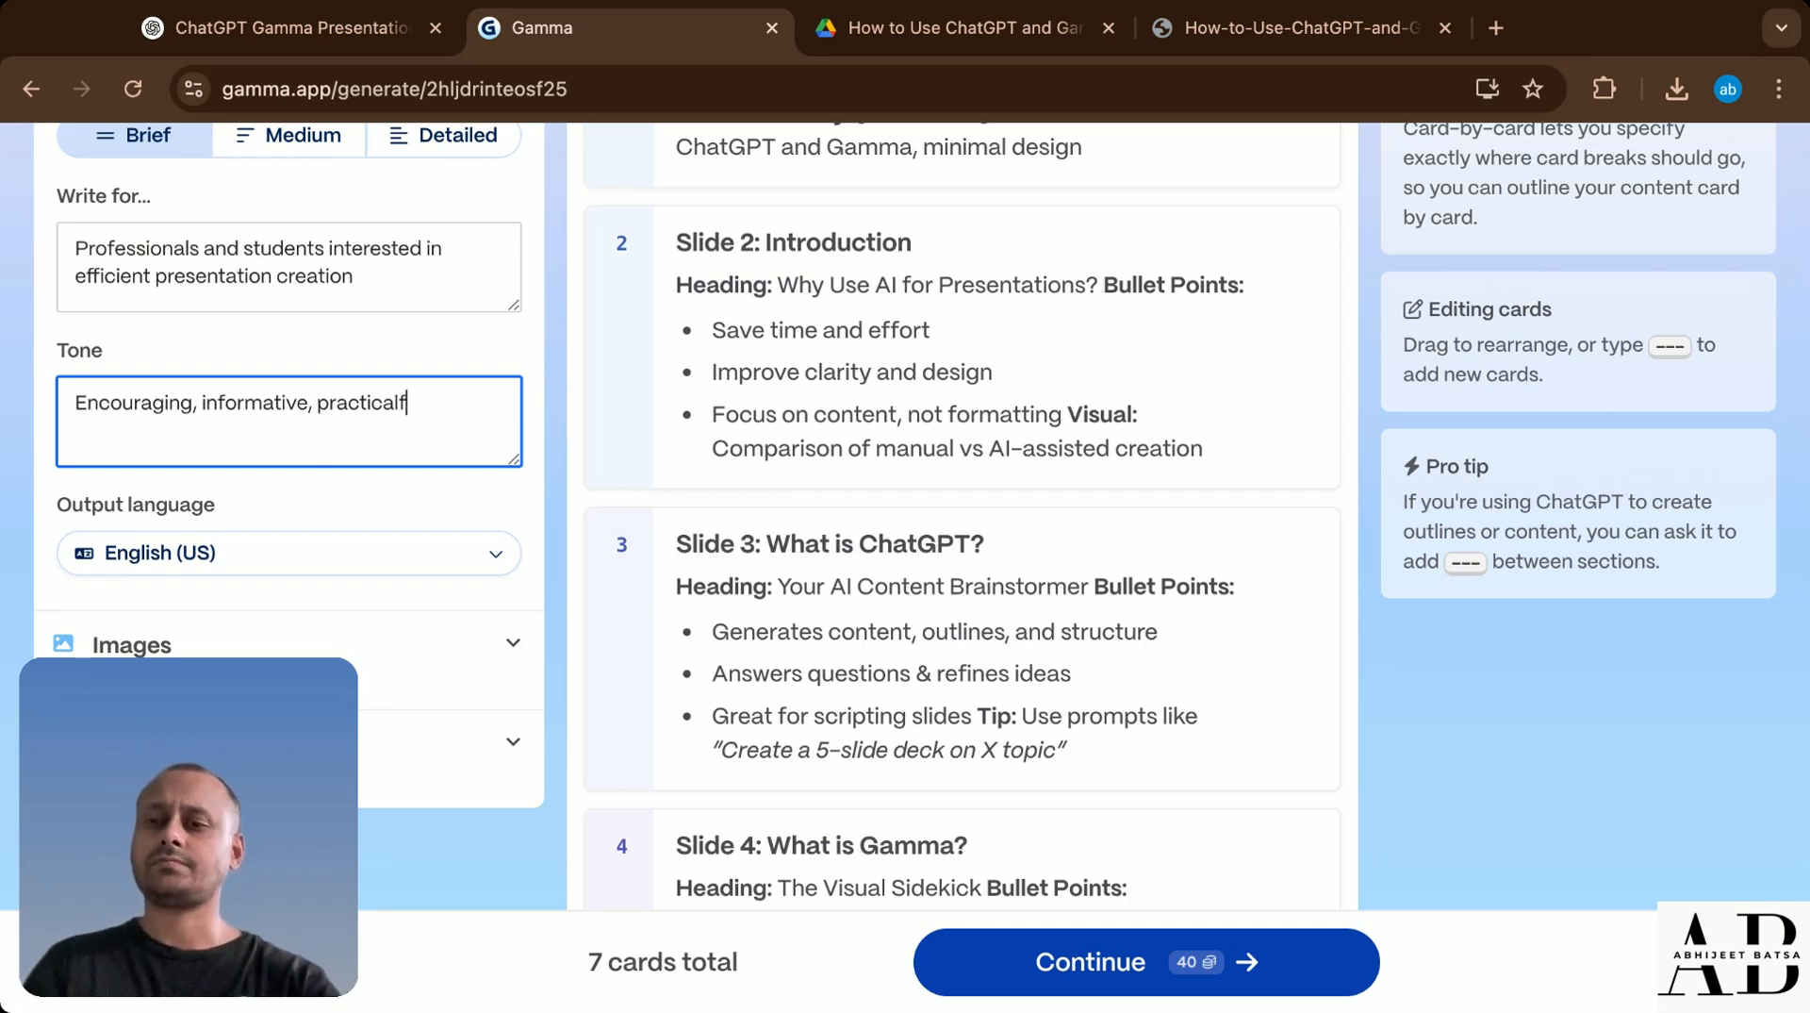
{"action": "key", "text": "BackSpace"}
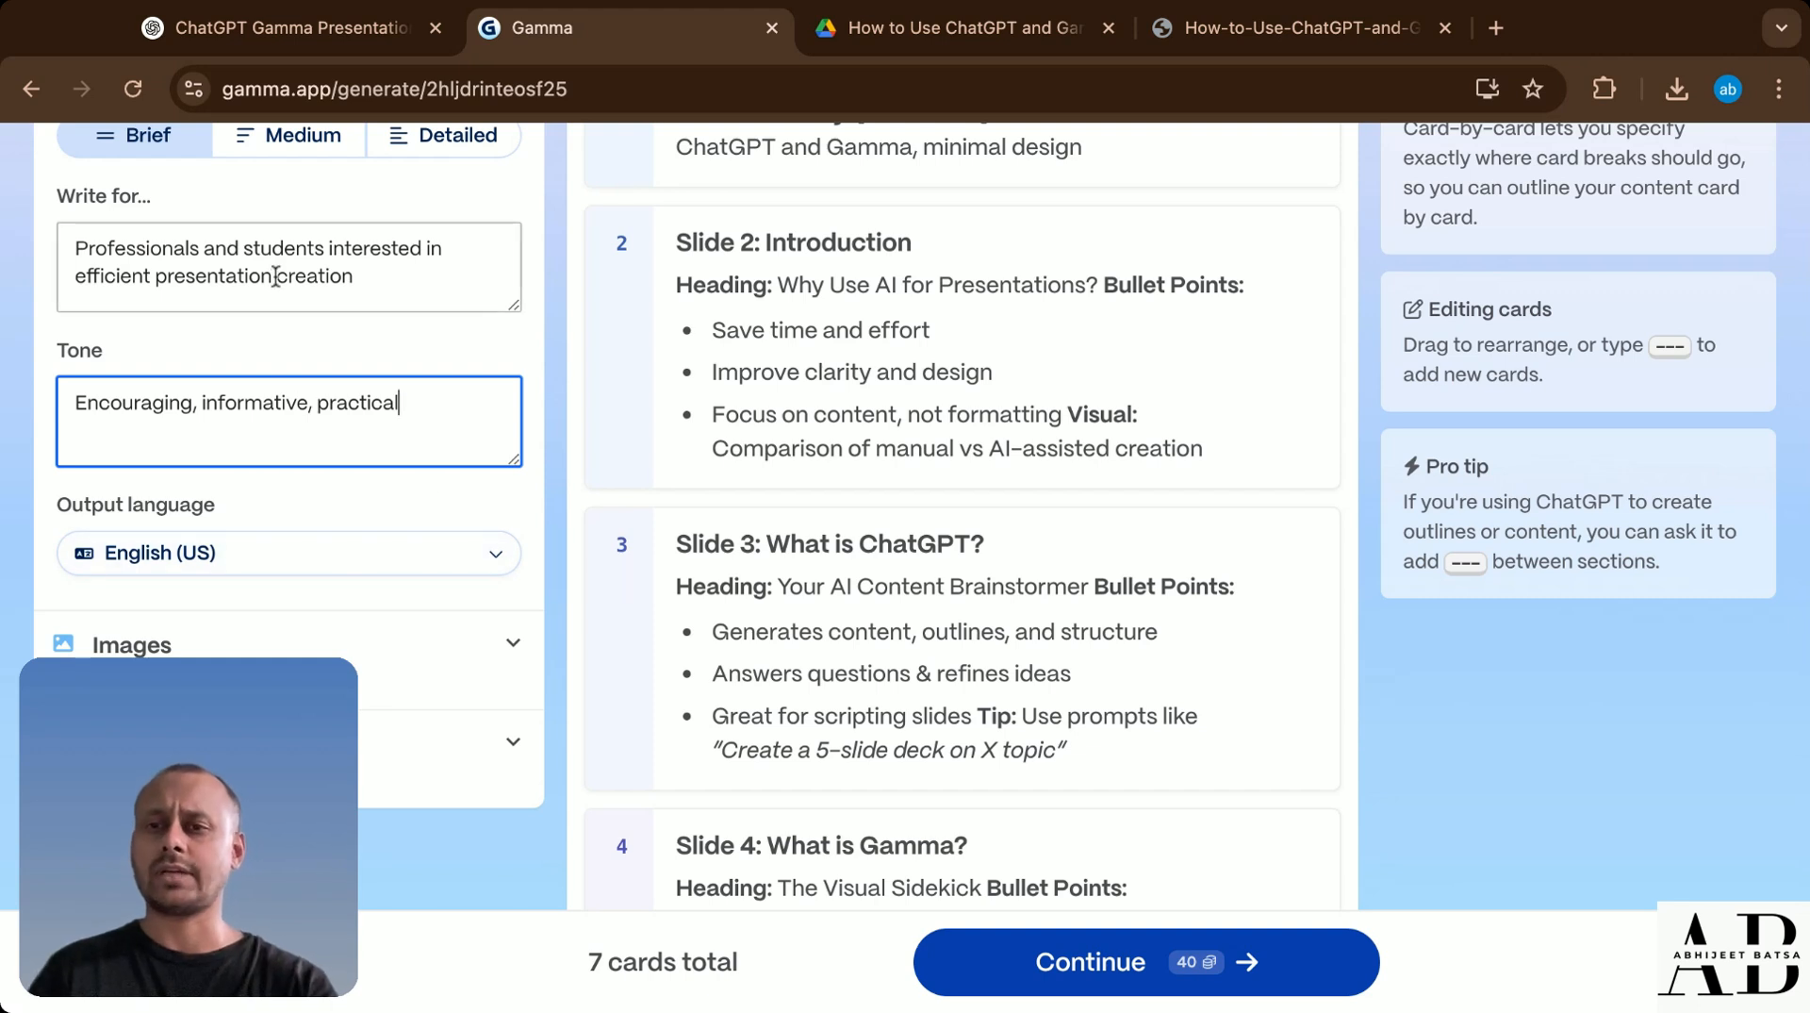
- Append "using AI" to the end of the target audience description
{"action": "left_click", "coordinate": [384, 288]}
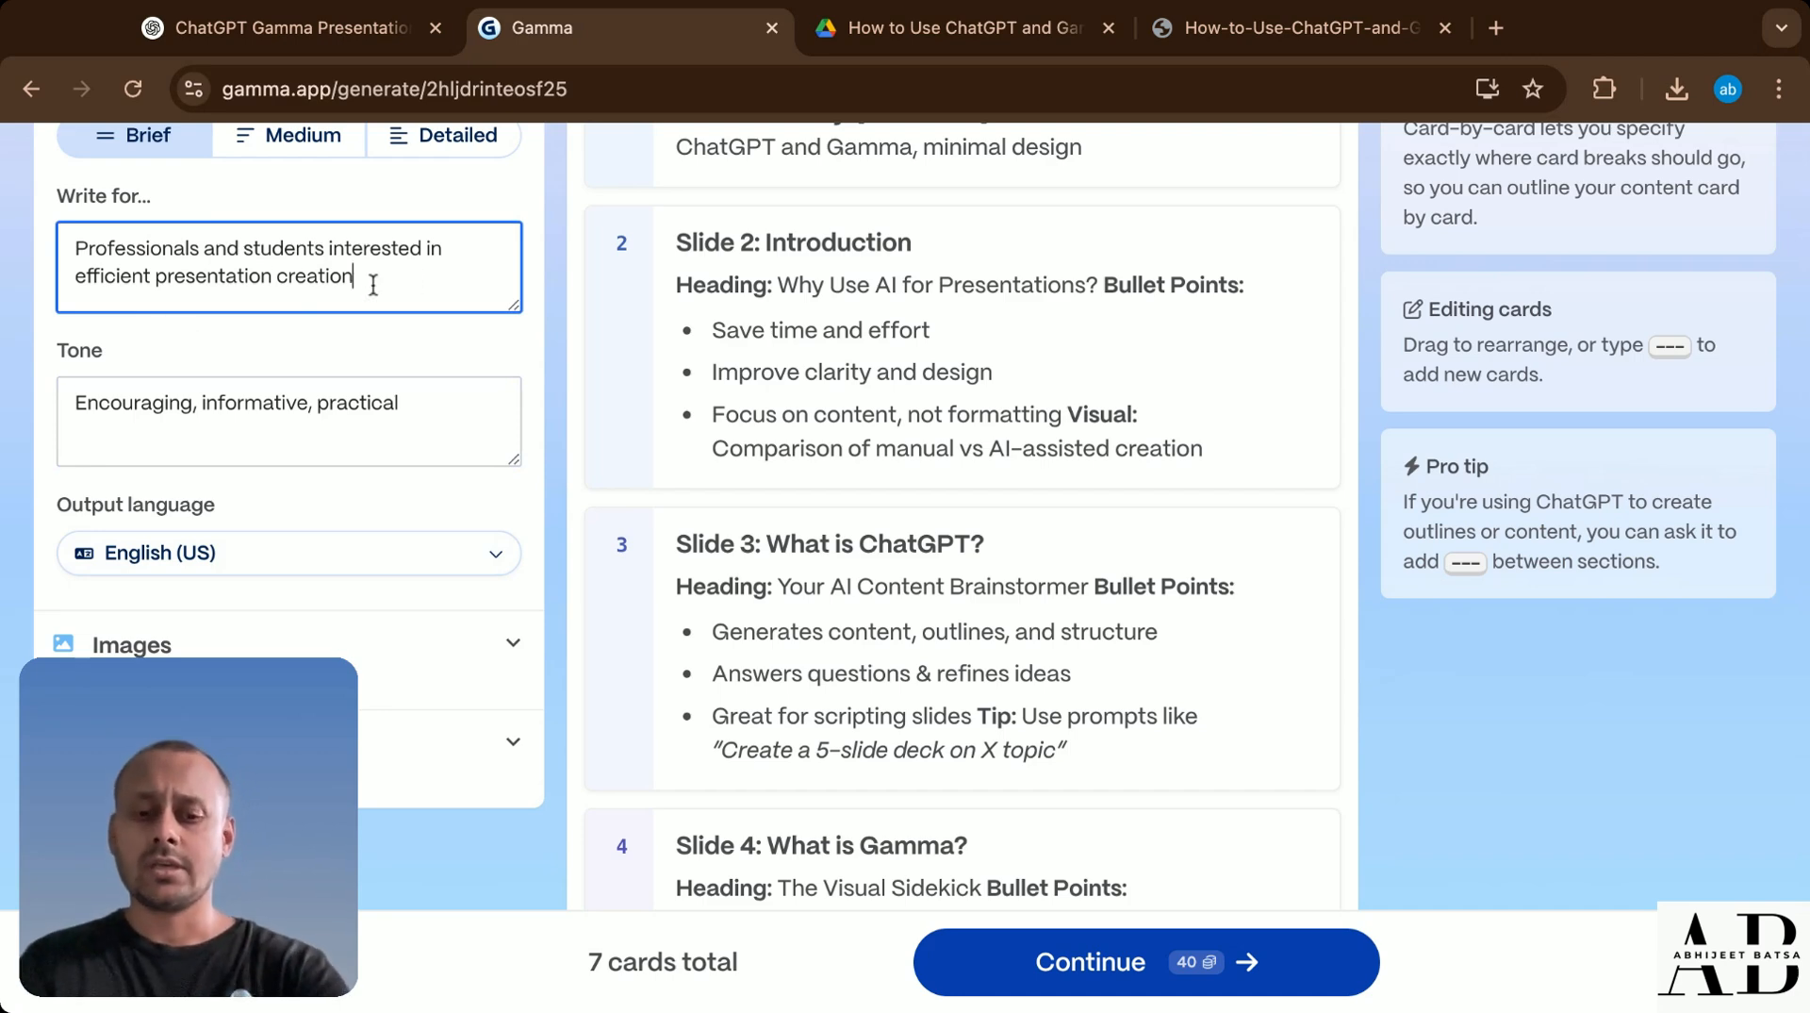
{"action": "type", "text": "using AI"}
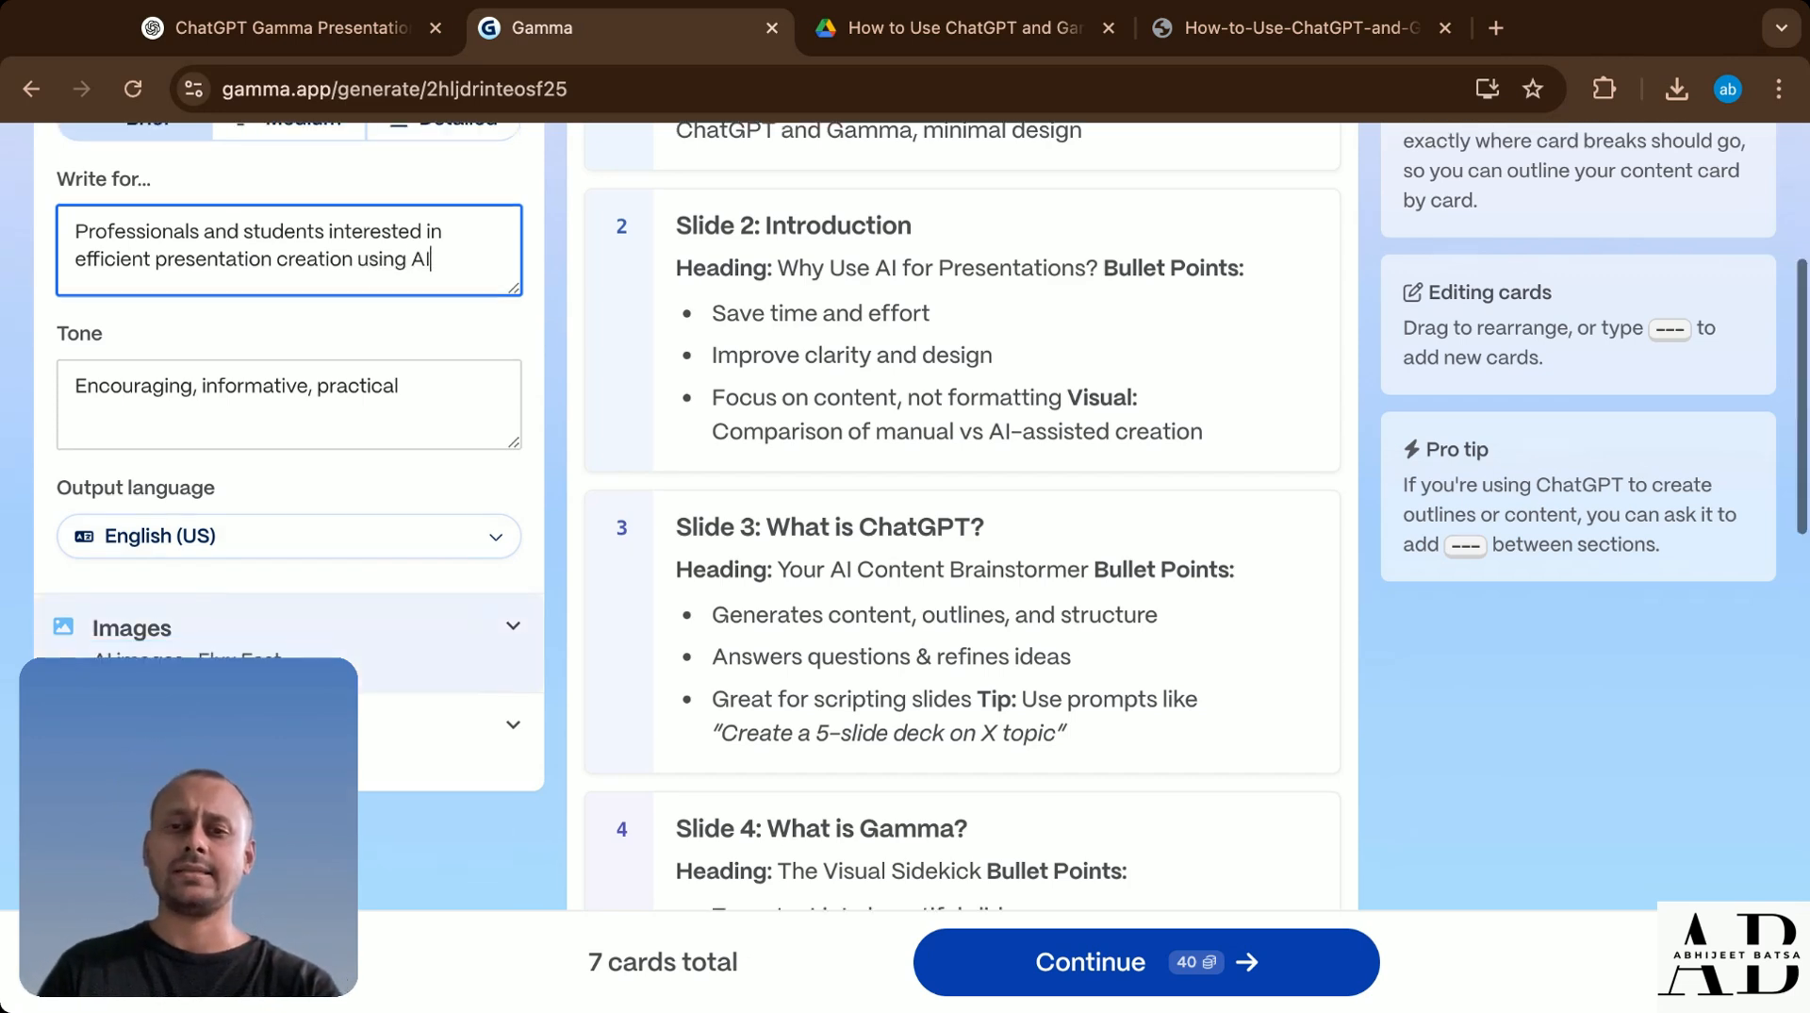
- Add four blank cards after the Slide 7 card to test the card limit
{"action": "scroll", "coordinate": [356, 566], "scroll_direction": "down", "scroll_amount": 4}
{"action": "scroll", "coordinate": [921, 509], "scroll_direction": "up", "scroll_amount": 1}
{"action": "scroll", "coordinate": [920, 509], "scroll_direction": "down", "scroll_amount": 3}
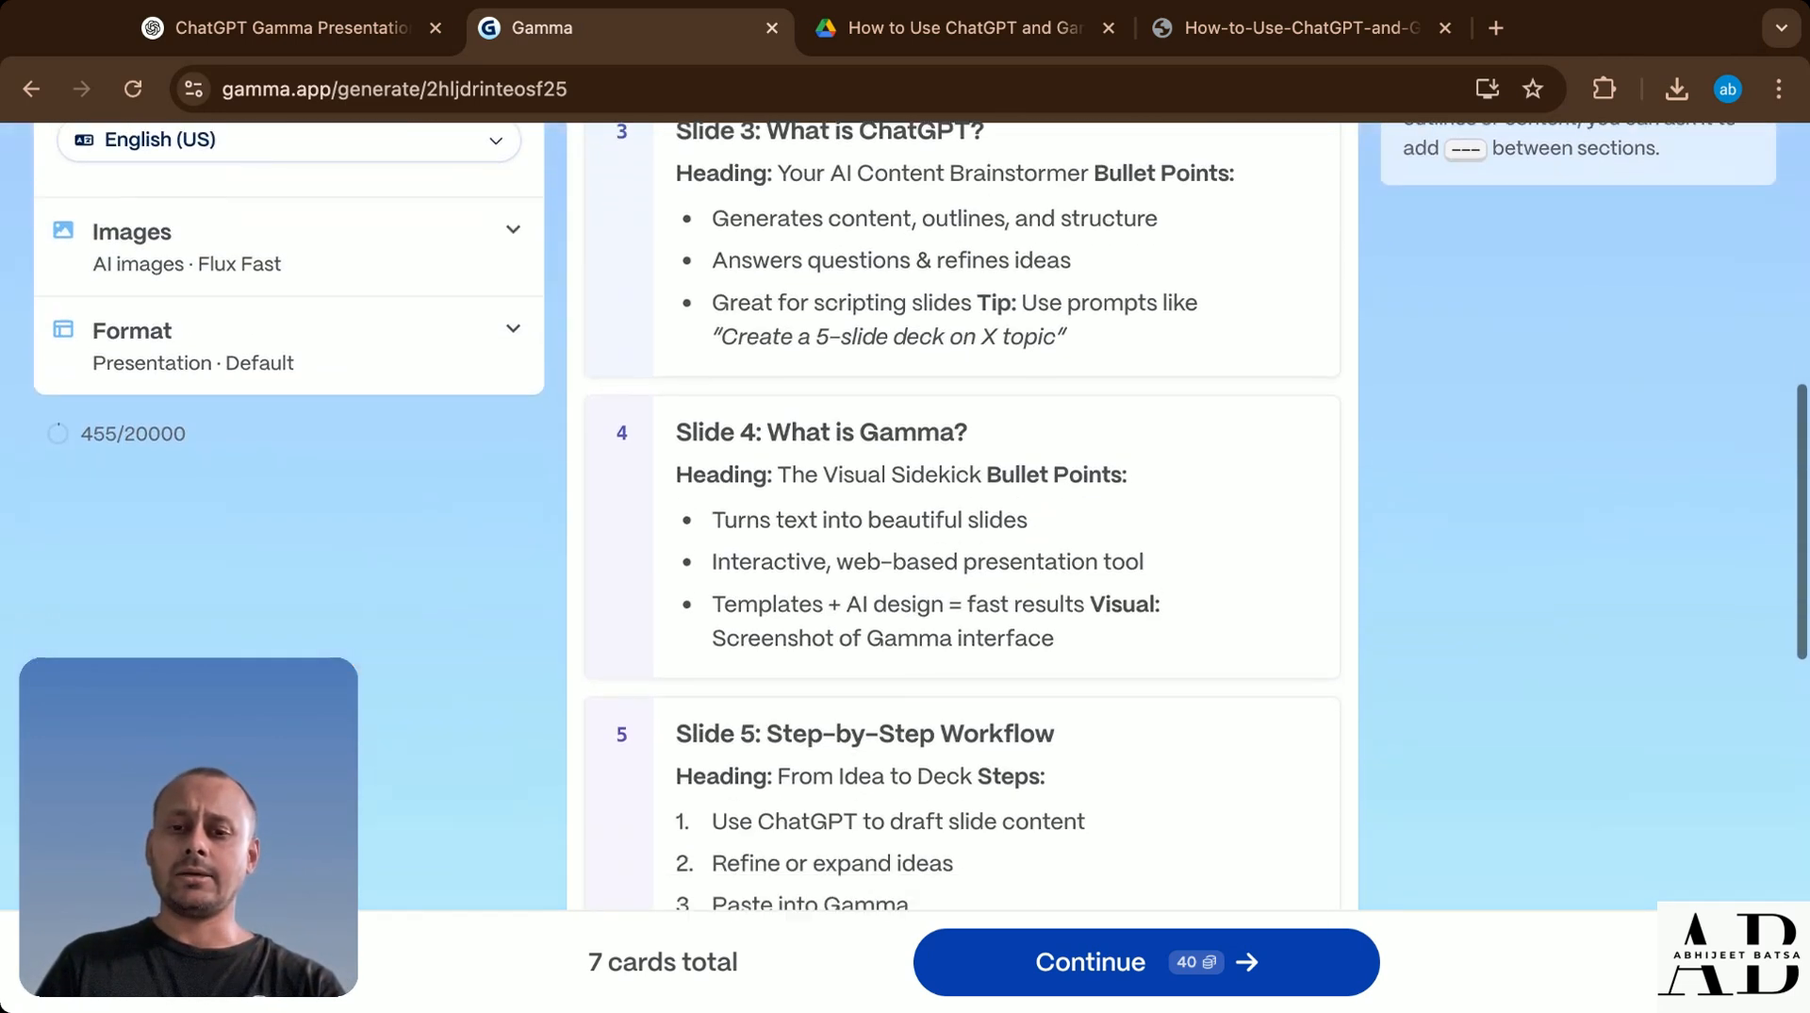
{"action": "scroll", "coordinate": [920, 509], "scroll_direction": "down", "scroll_amount": 10}
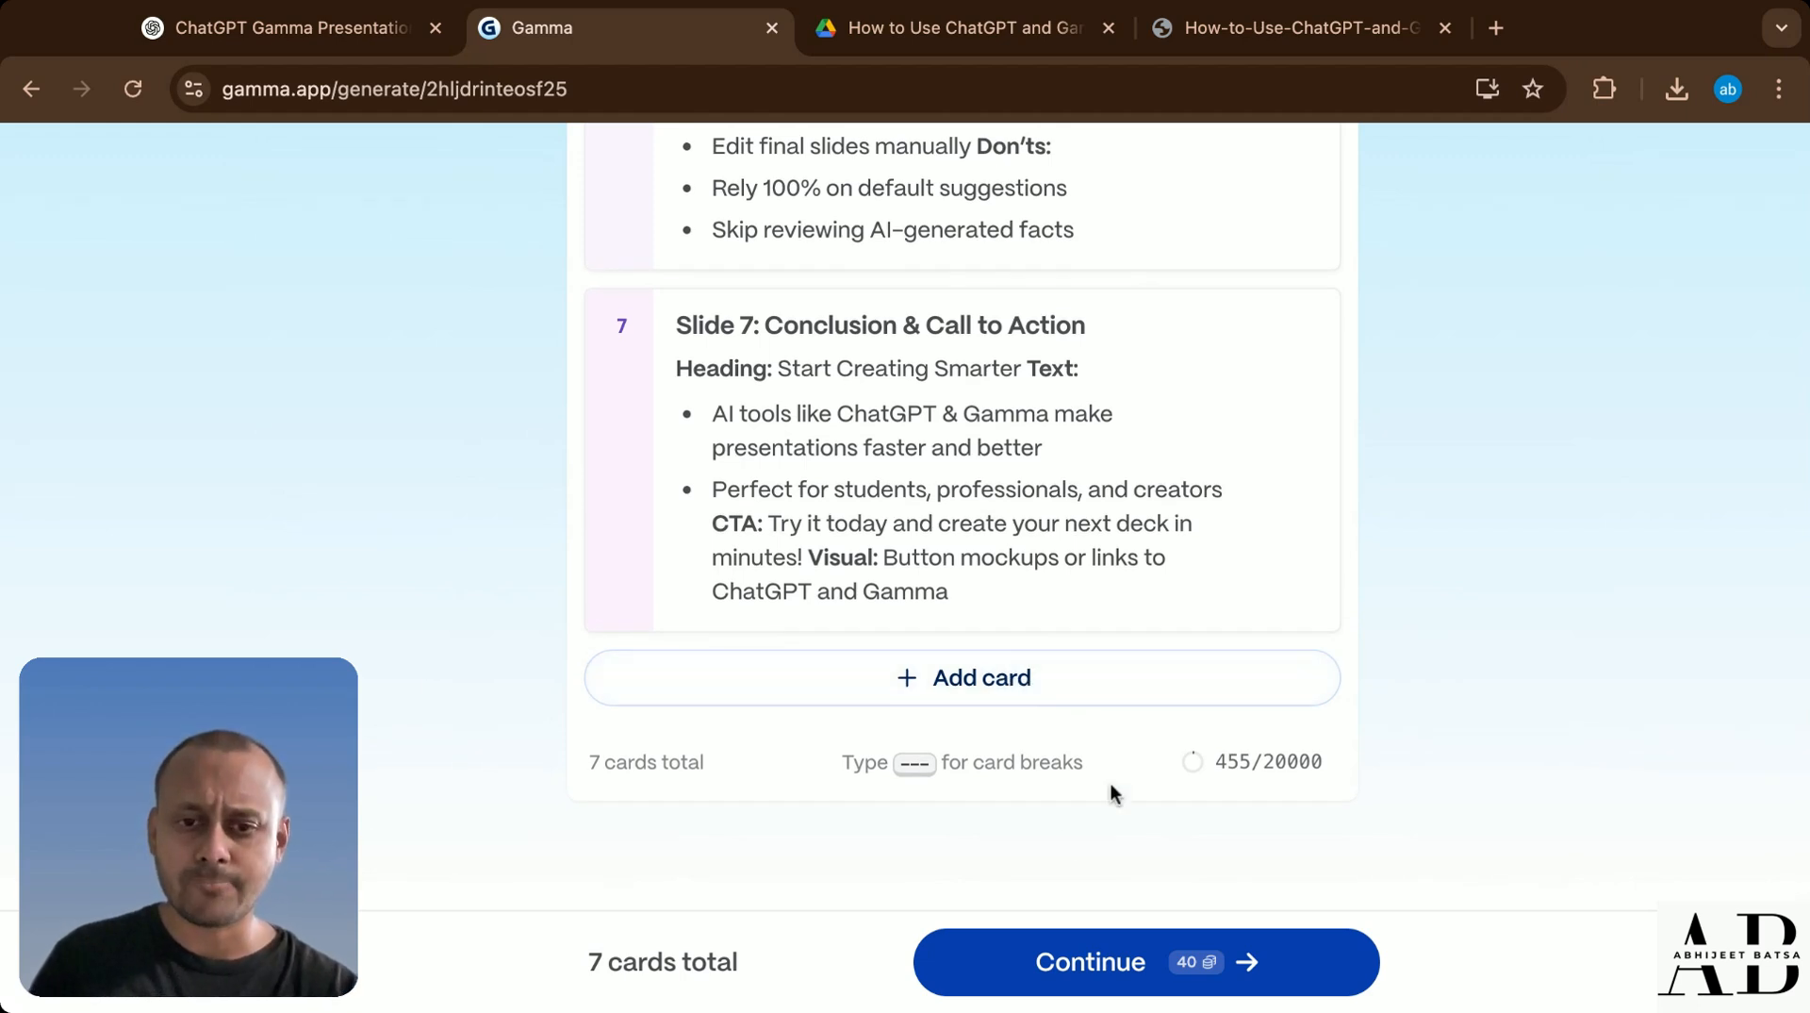
{"action": "left_click", "coordinate": [937, 681]}
{"action": "left_click", "coordinate": [943, 789]}
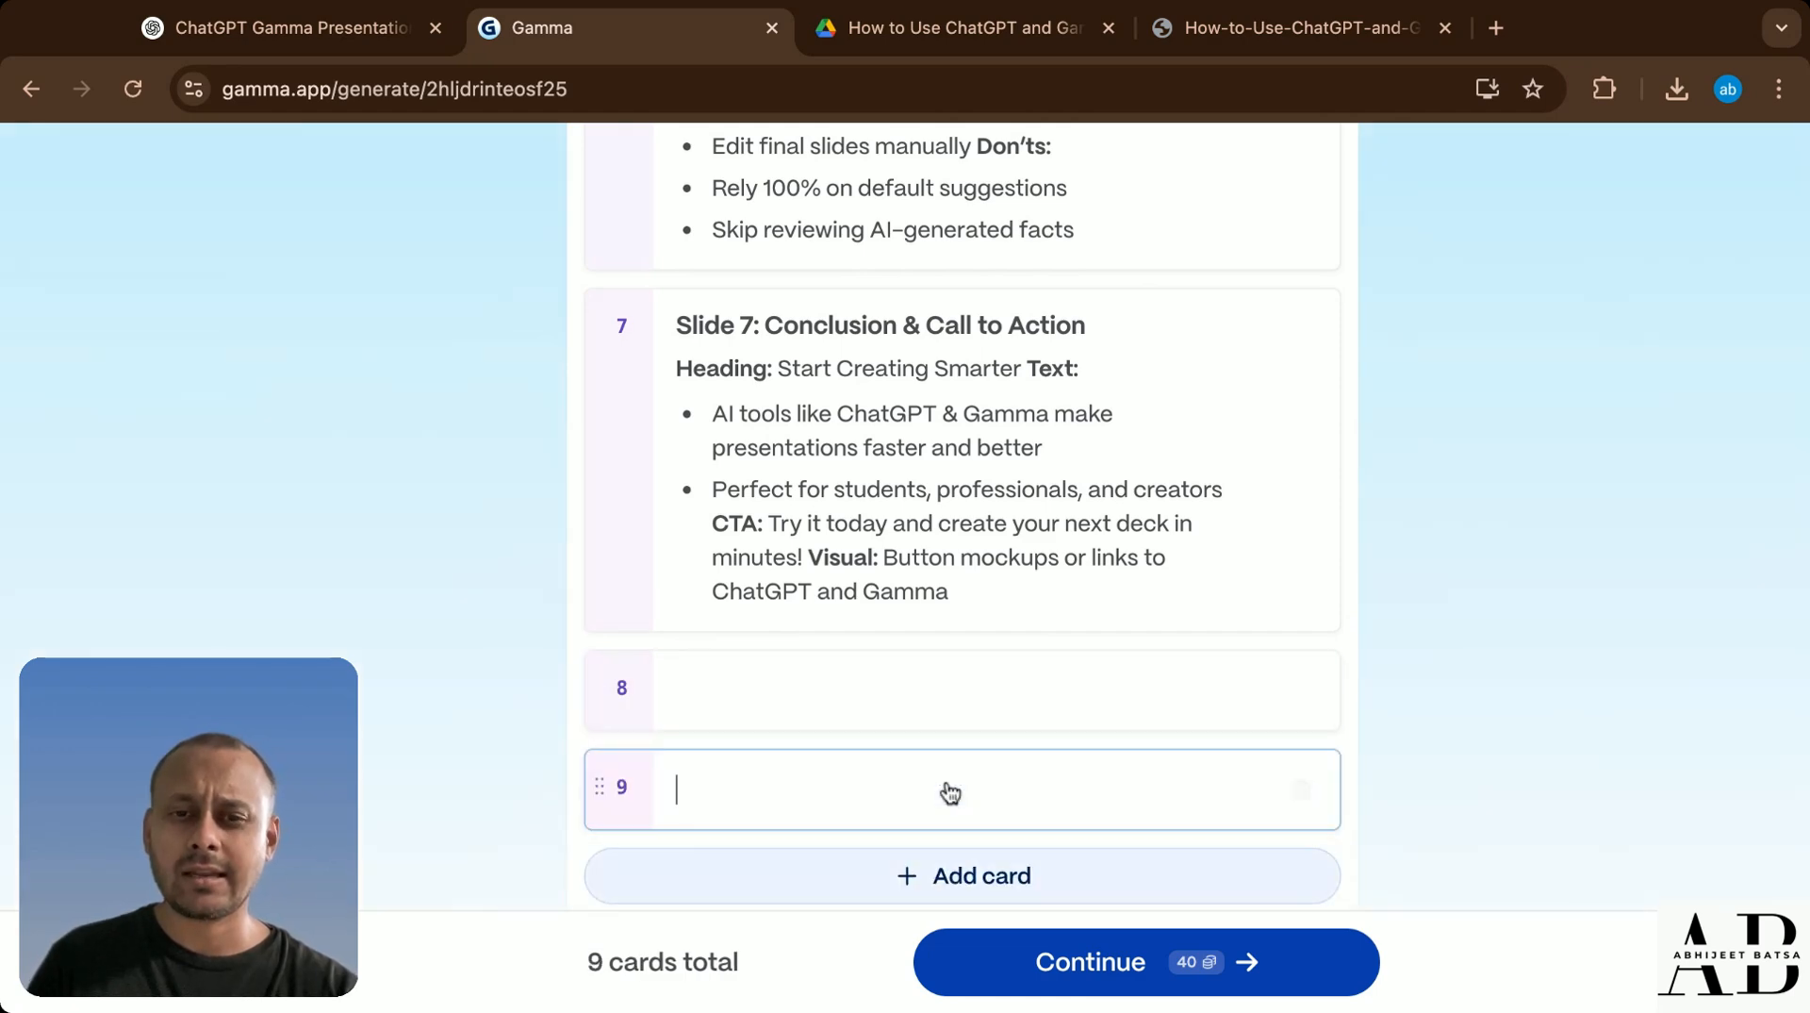
{"action": "scroll", "coordinate": [943, 795], "scroll_direction": "down", "scroll_amount": 3}
{"action": "left_click", "coordinate": [959, 684]}
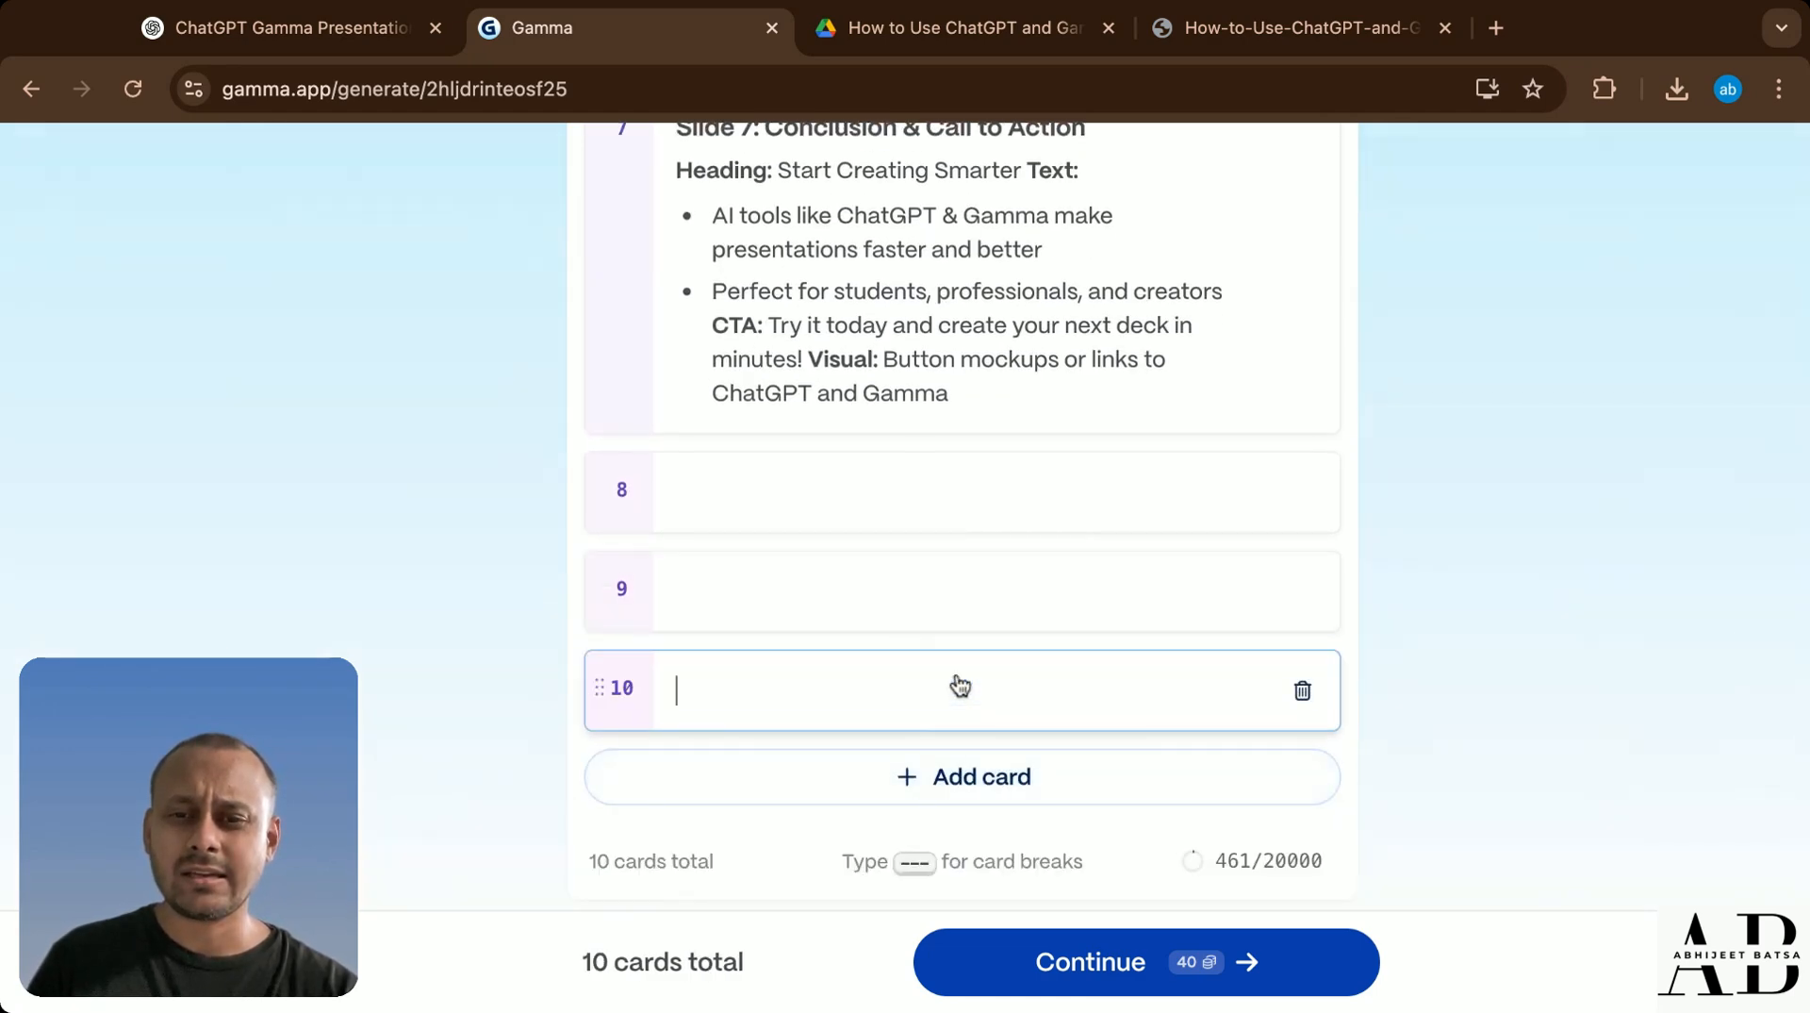
{"action": "left_click", "coordinate": [964, 781]}
{"action": "scroll", "coordinate": [966, 789], "scroll_direction": "down", "scroll_amount": 3}
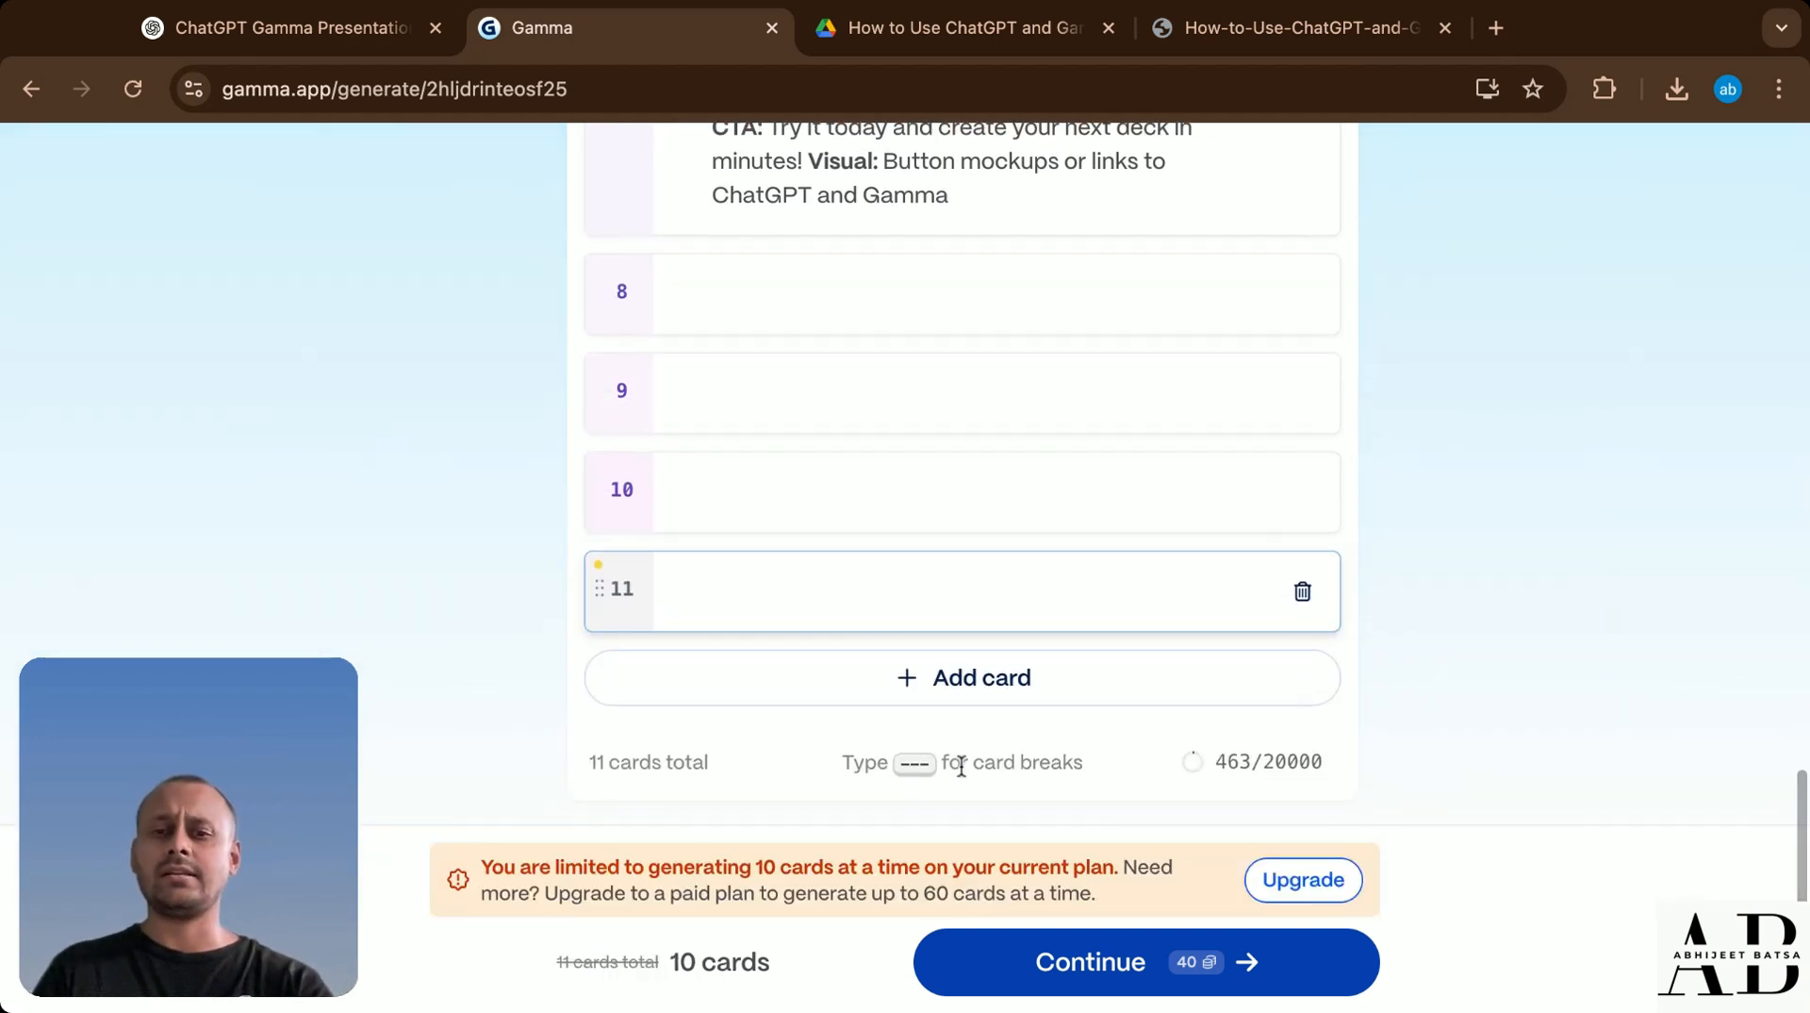
- Delete the four blank cards that follow the Slide 7 card
{"action": "mouse_move", "coordinate": [650, 612]}
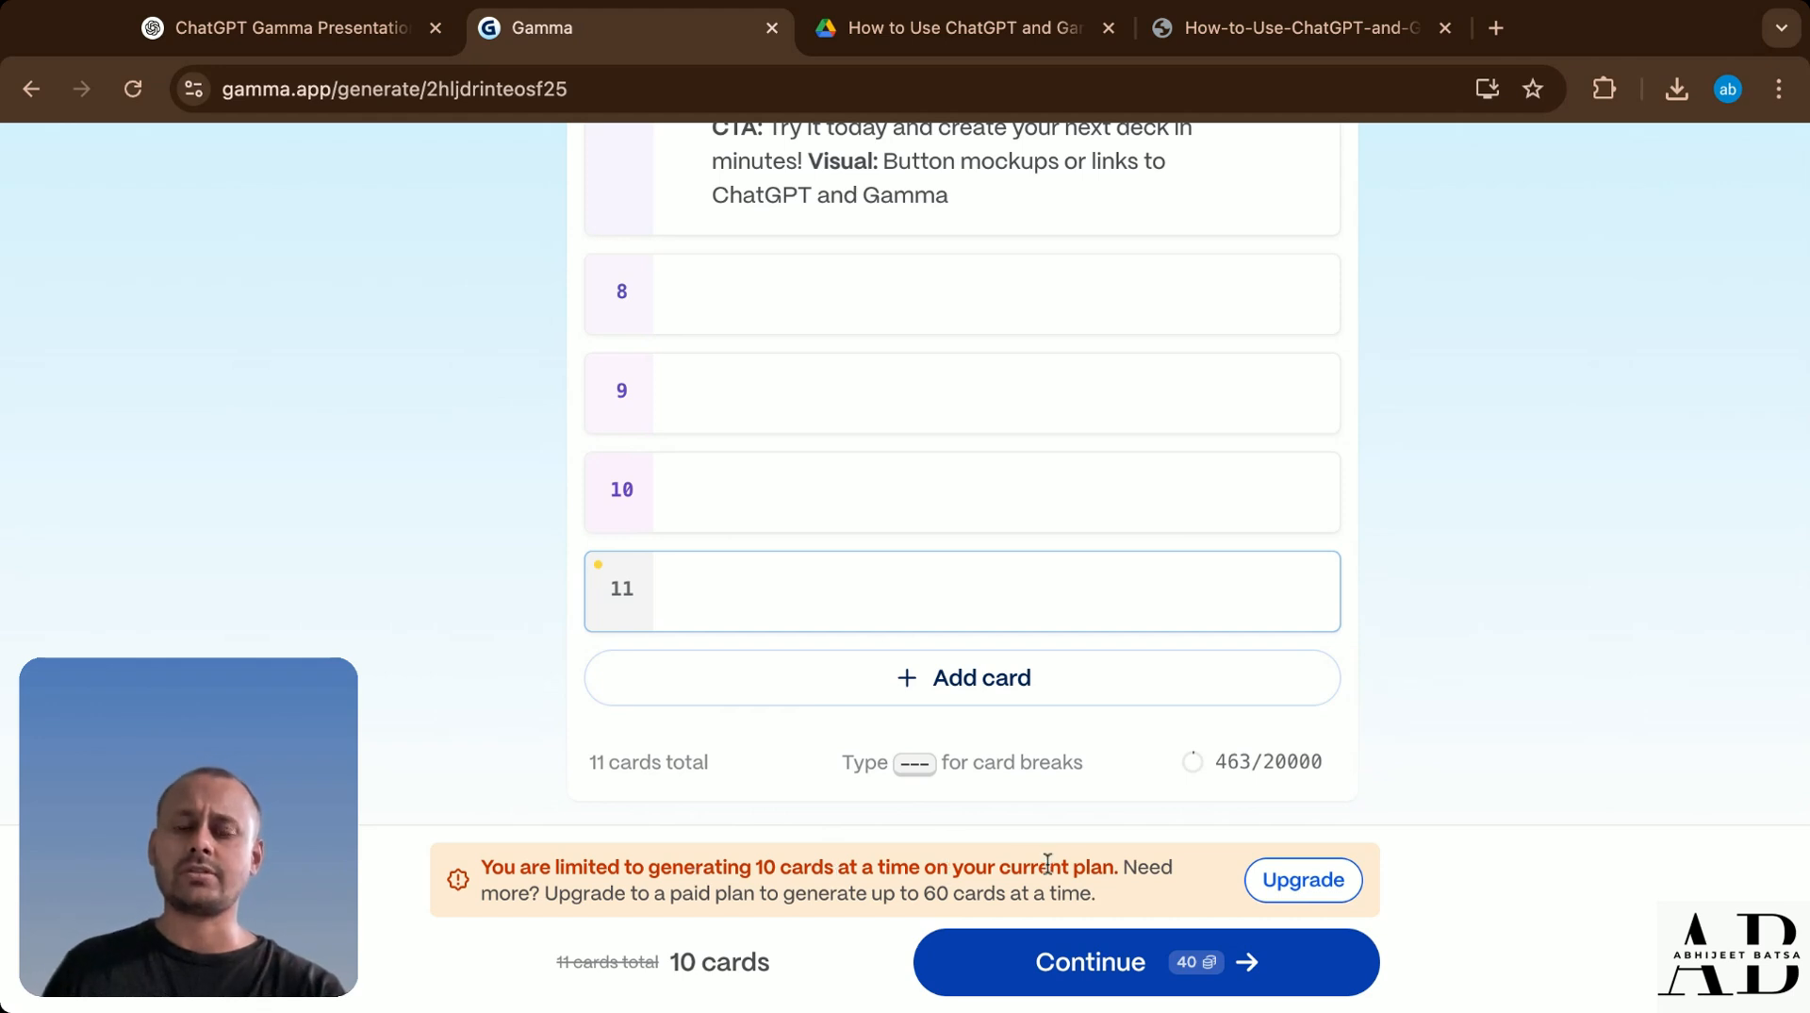
{"action": "mouse_move", "coordinate": [1004, 593]}
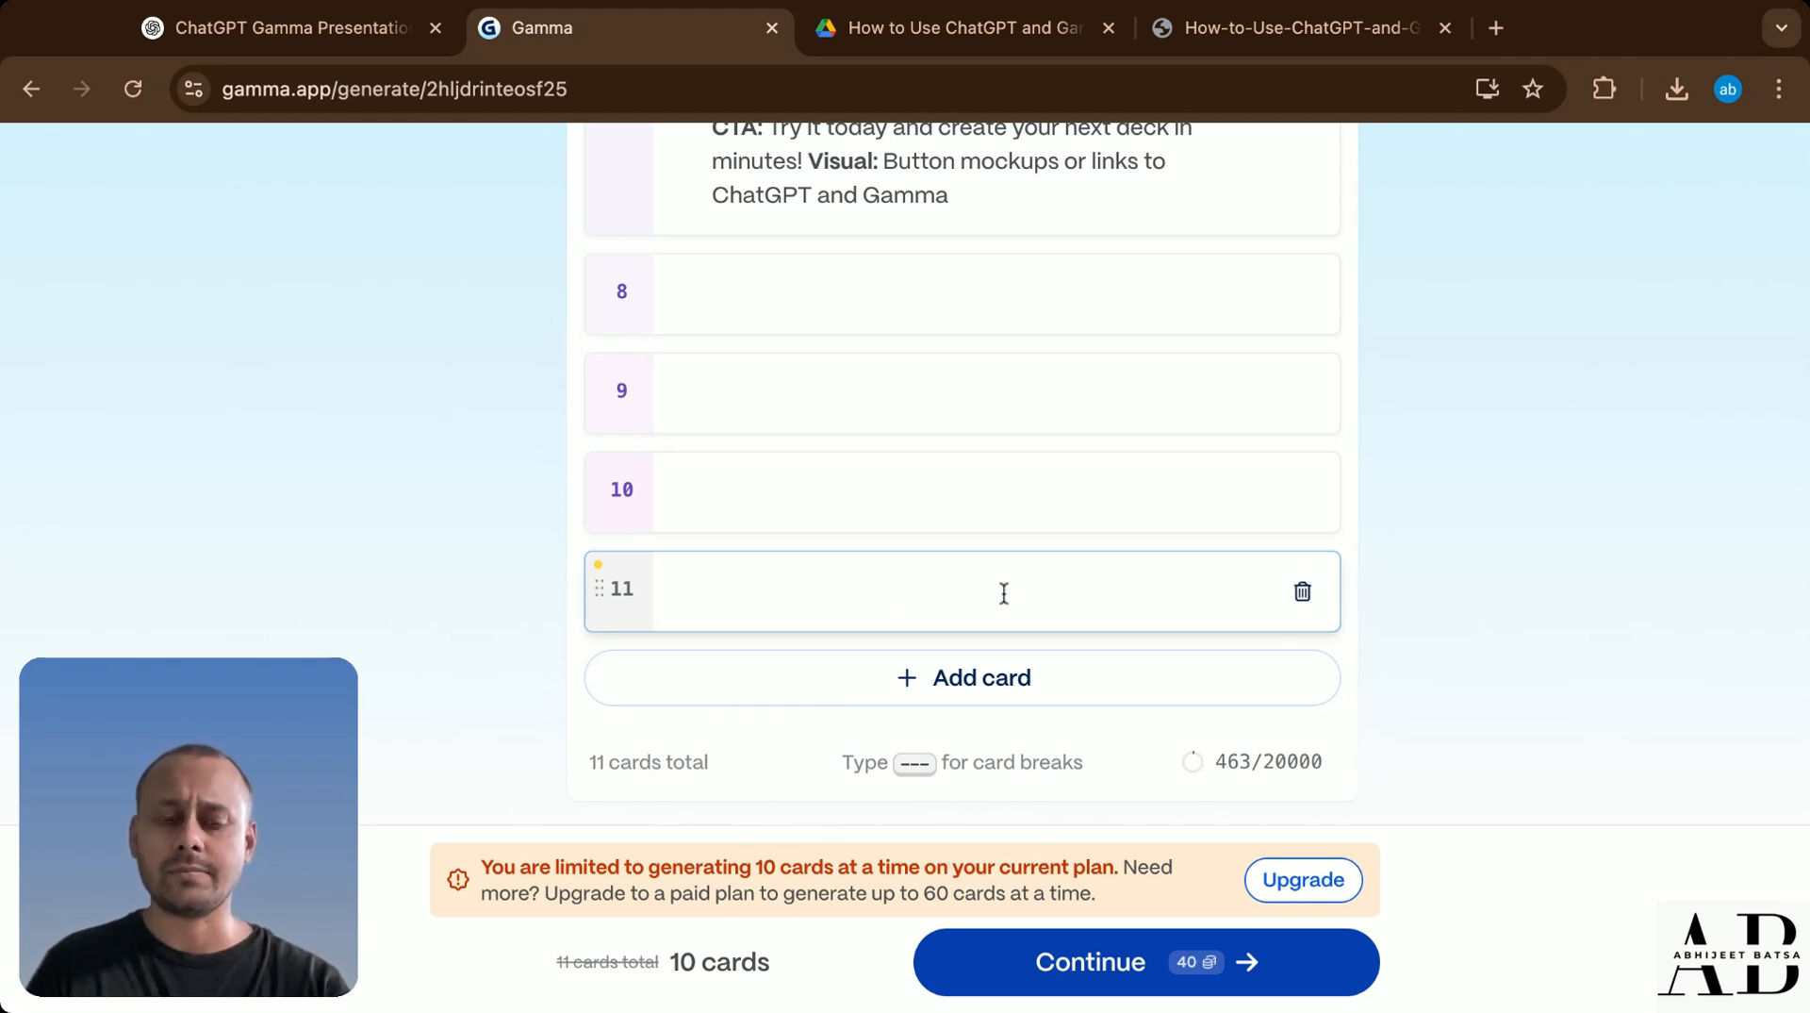
{"action": "left_click", "coordinate": [1303, 594]}
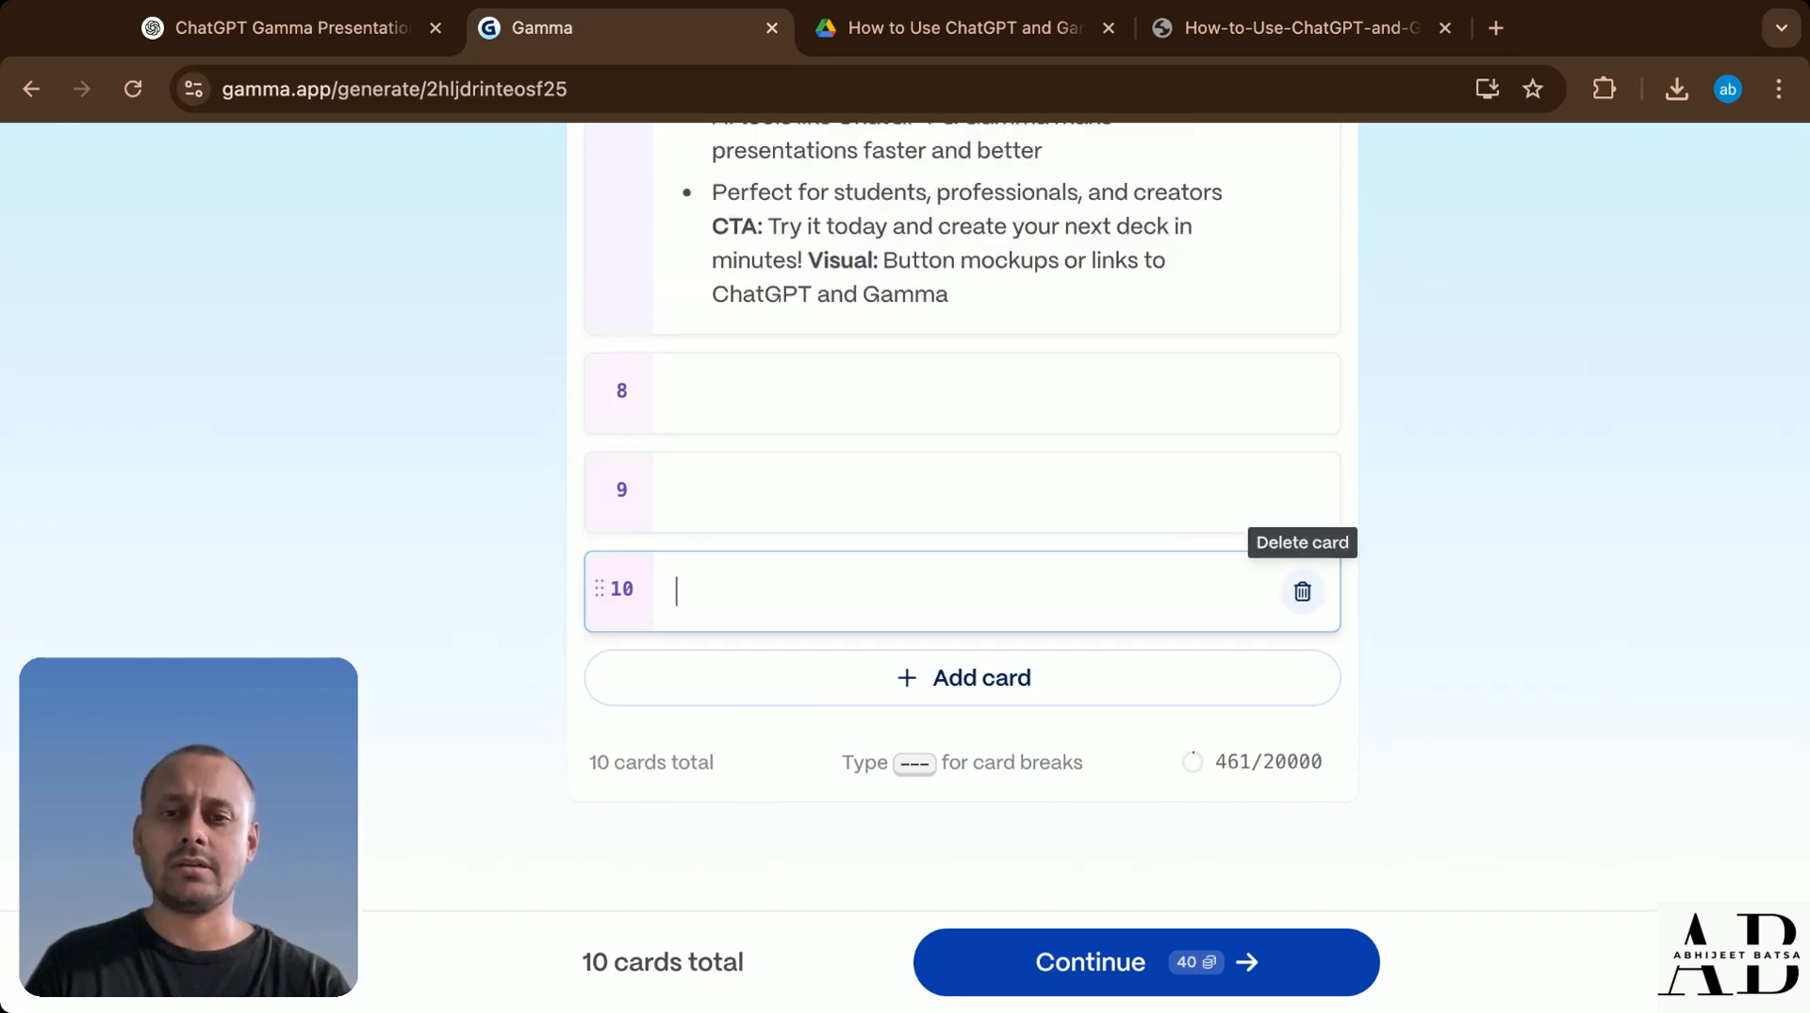
{"action": "left_click", "coordinate": [1303, 591]}
{"action": "left_click", "coordinate": [1303, 592]}
{"action": "left_click", "coordinate": [1303, 591]}
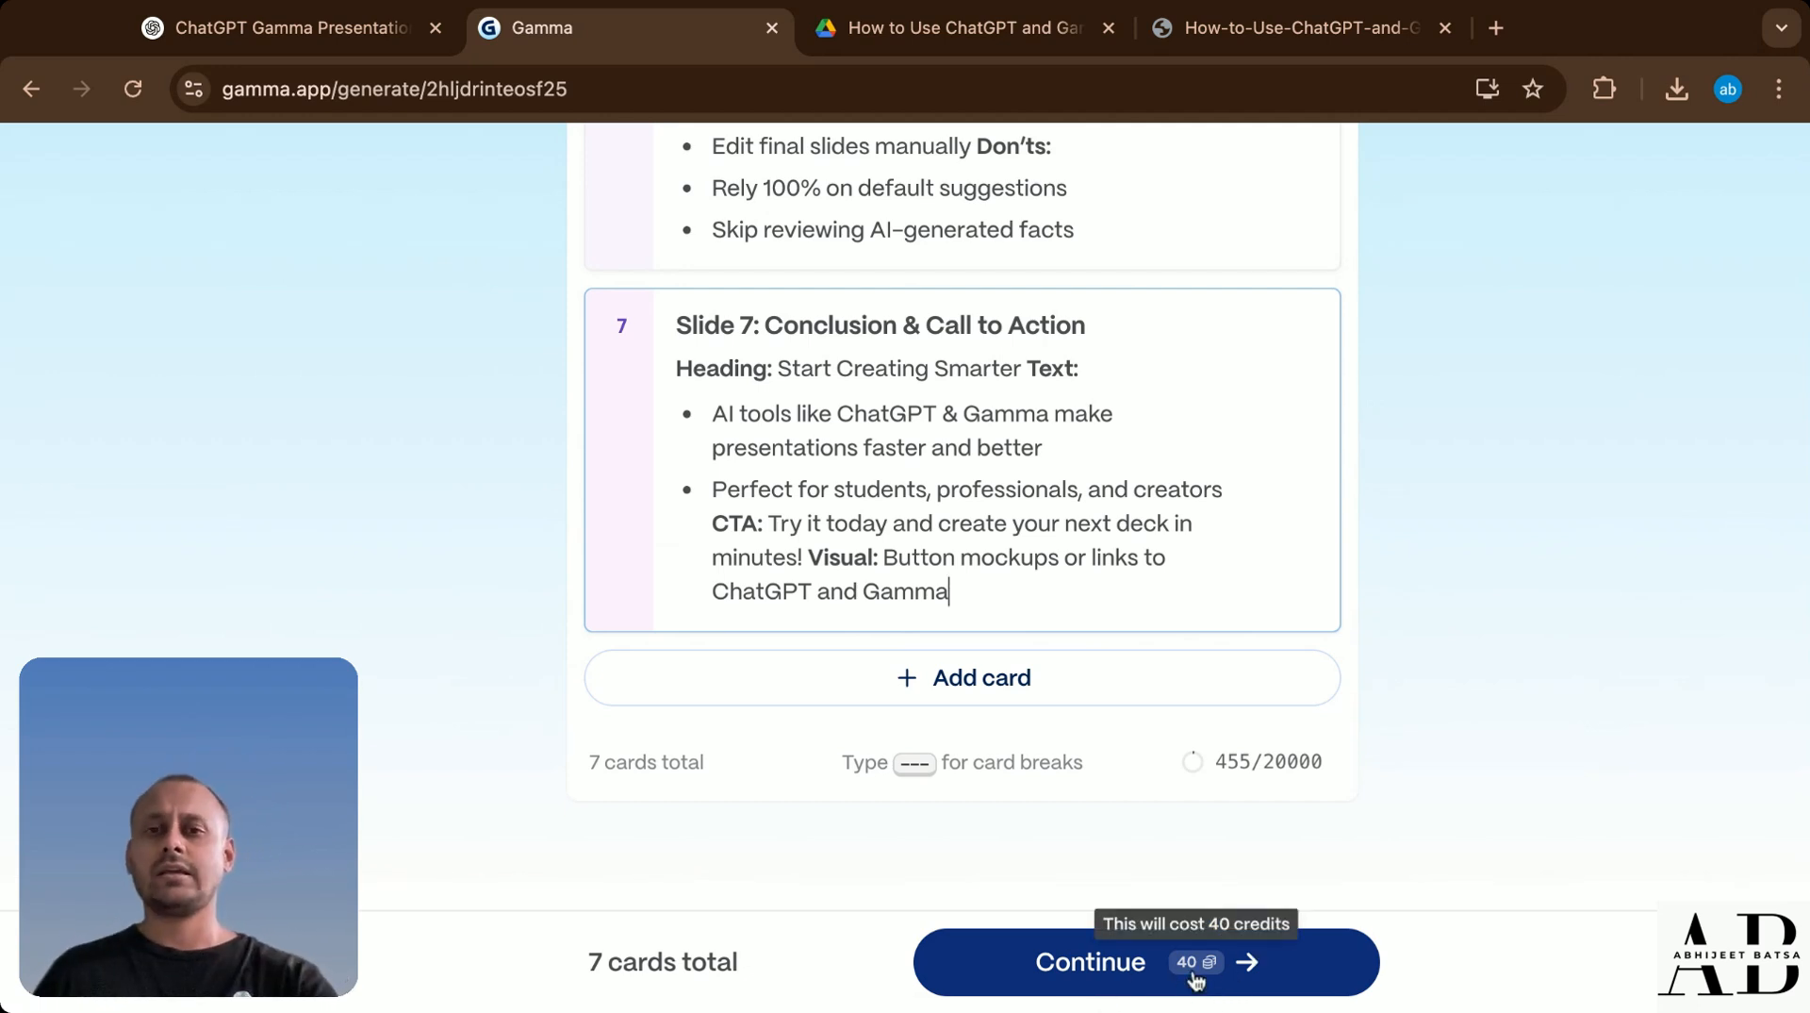
- Check the prompt settings and the seven cards once more, and continue to the theme selection
{"action": "scroll", "coordinate": [1349, 612], "scroll_direction": "up", "scroll_amount": 15}
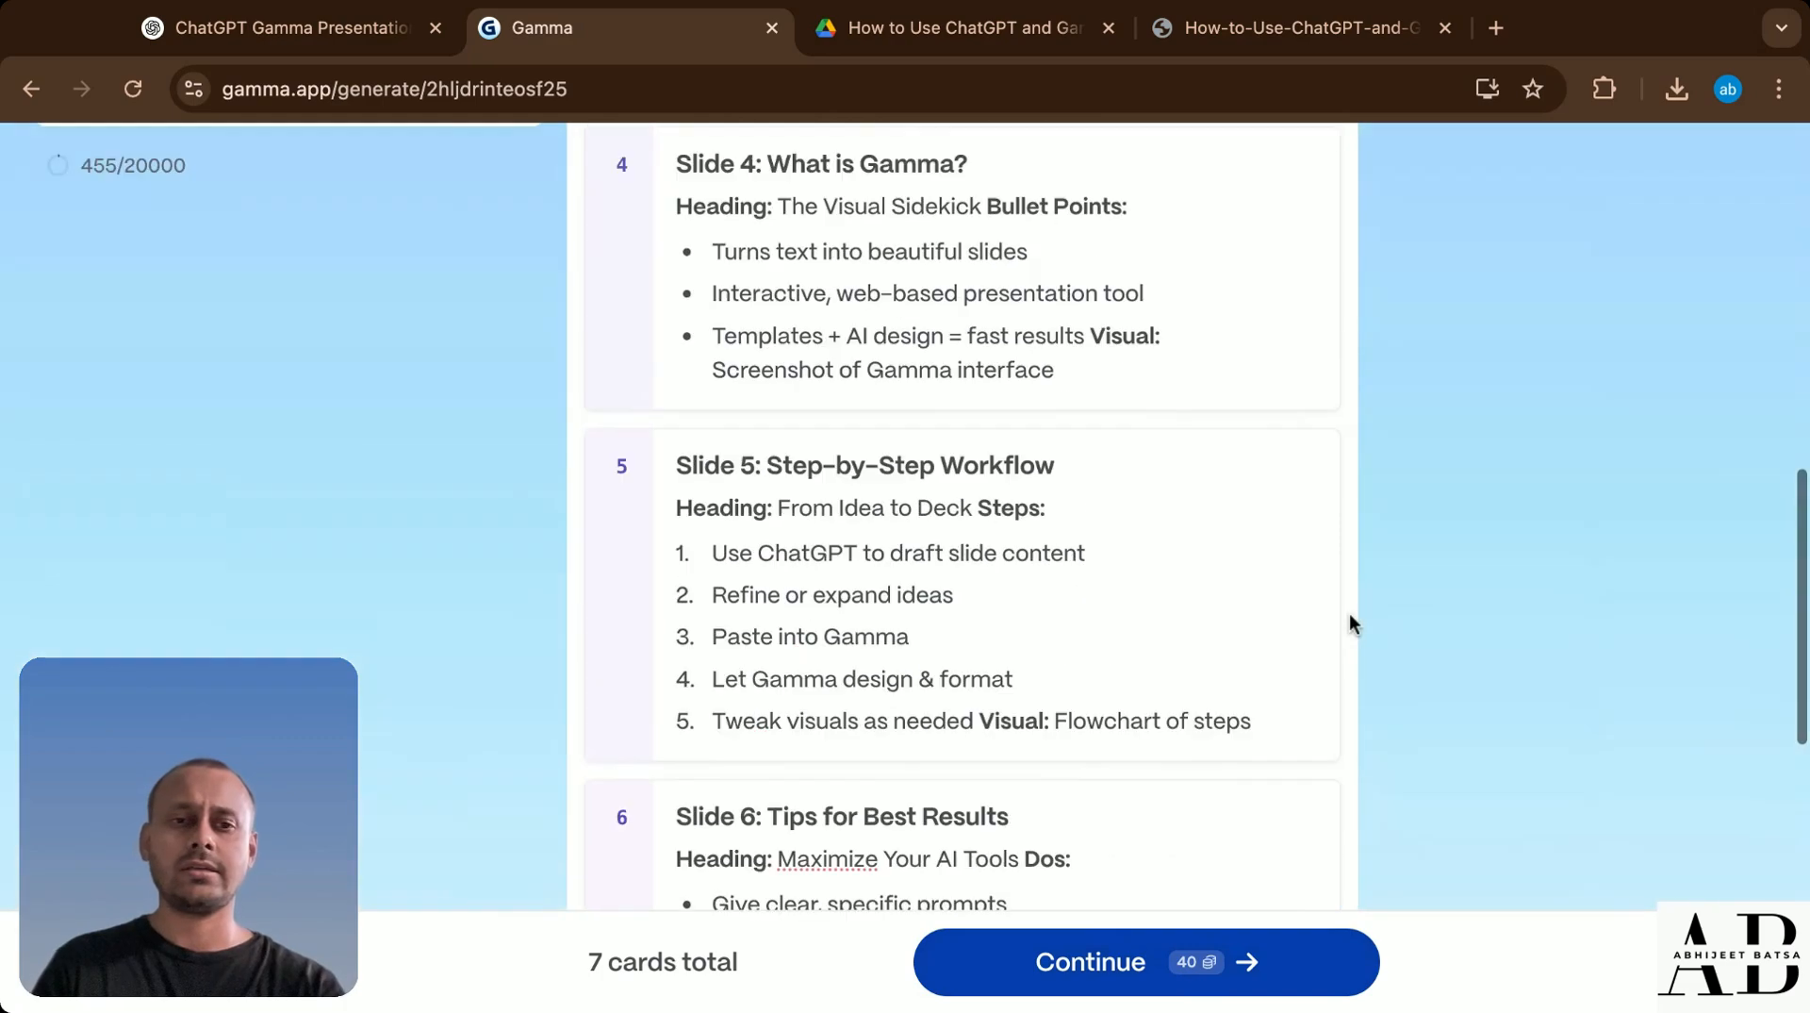
{"action": "scroll", "coordinate": [1349, 612], "scroll_direction": "down", "scroll_amount": 4}
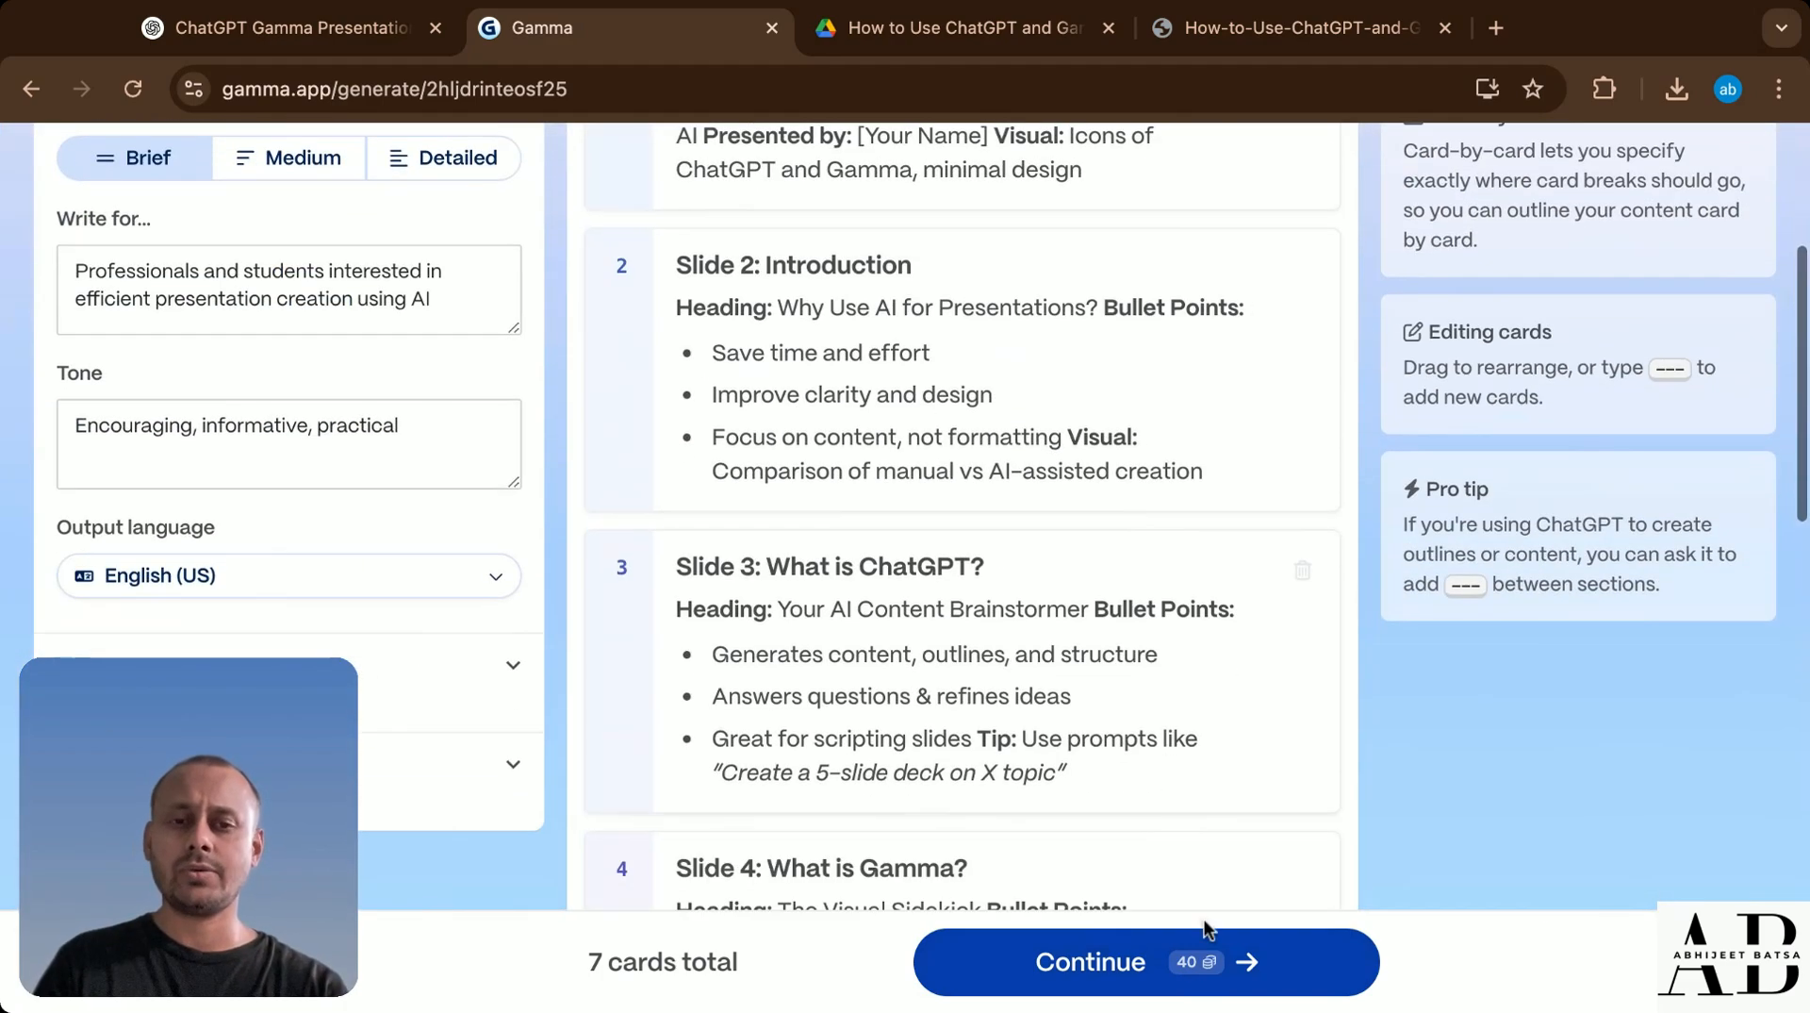
{"action": "left_click", "coordinate": [1101, 961]}
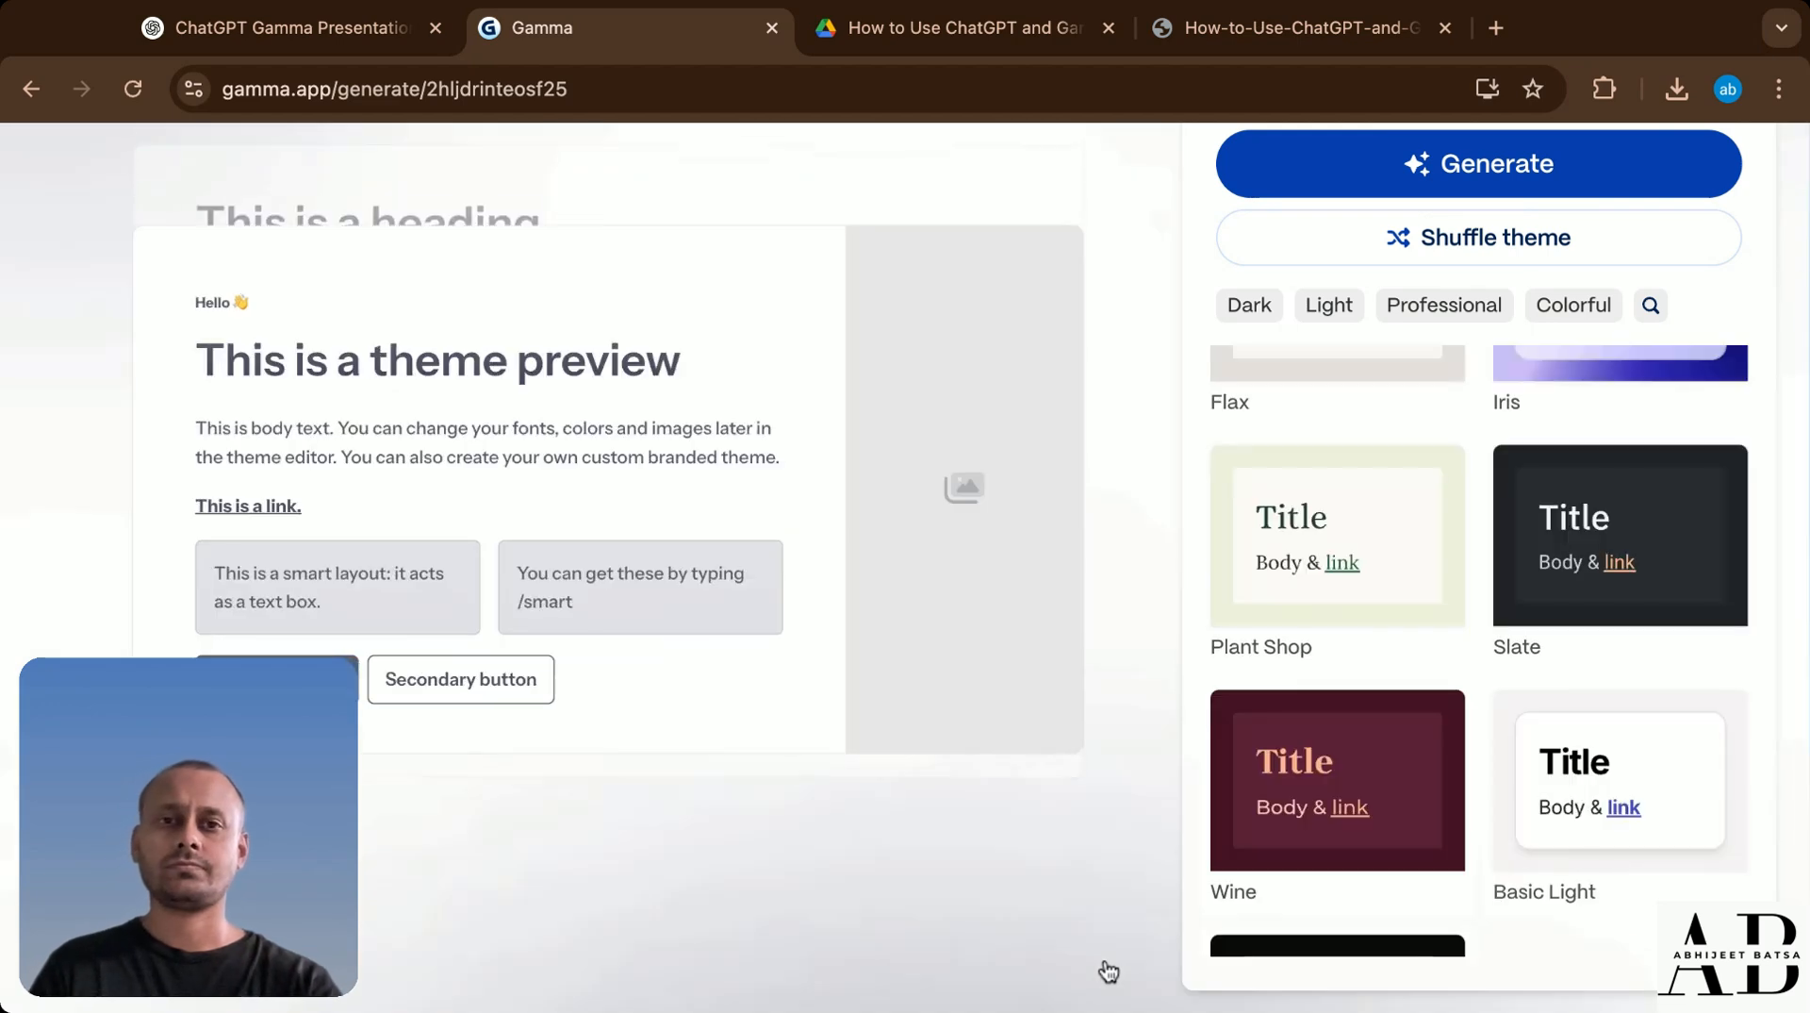
- Close the two other browser tabs holding the Drive file and the How-to-Use-ChatGPT document
{"action": "left_click", "coordinate": [1109, 27]}
{"action": "left_click", "coordinate": [1109, 27]}
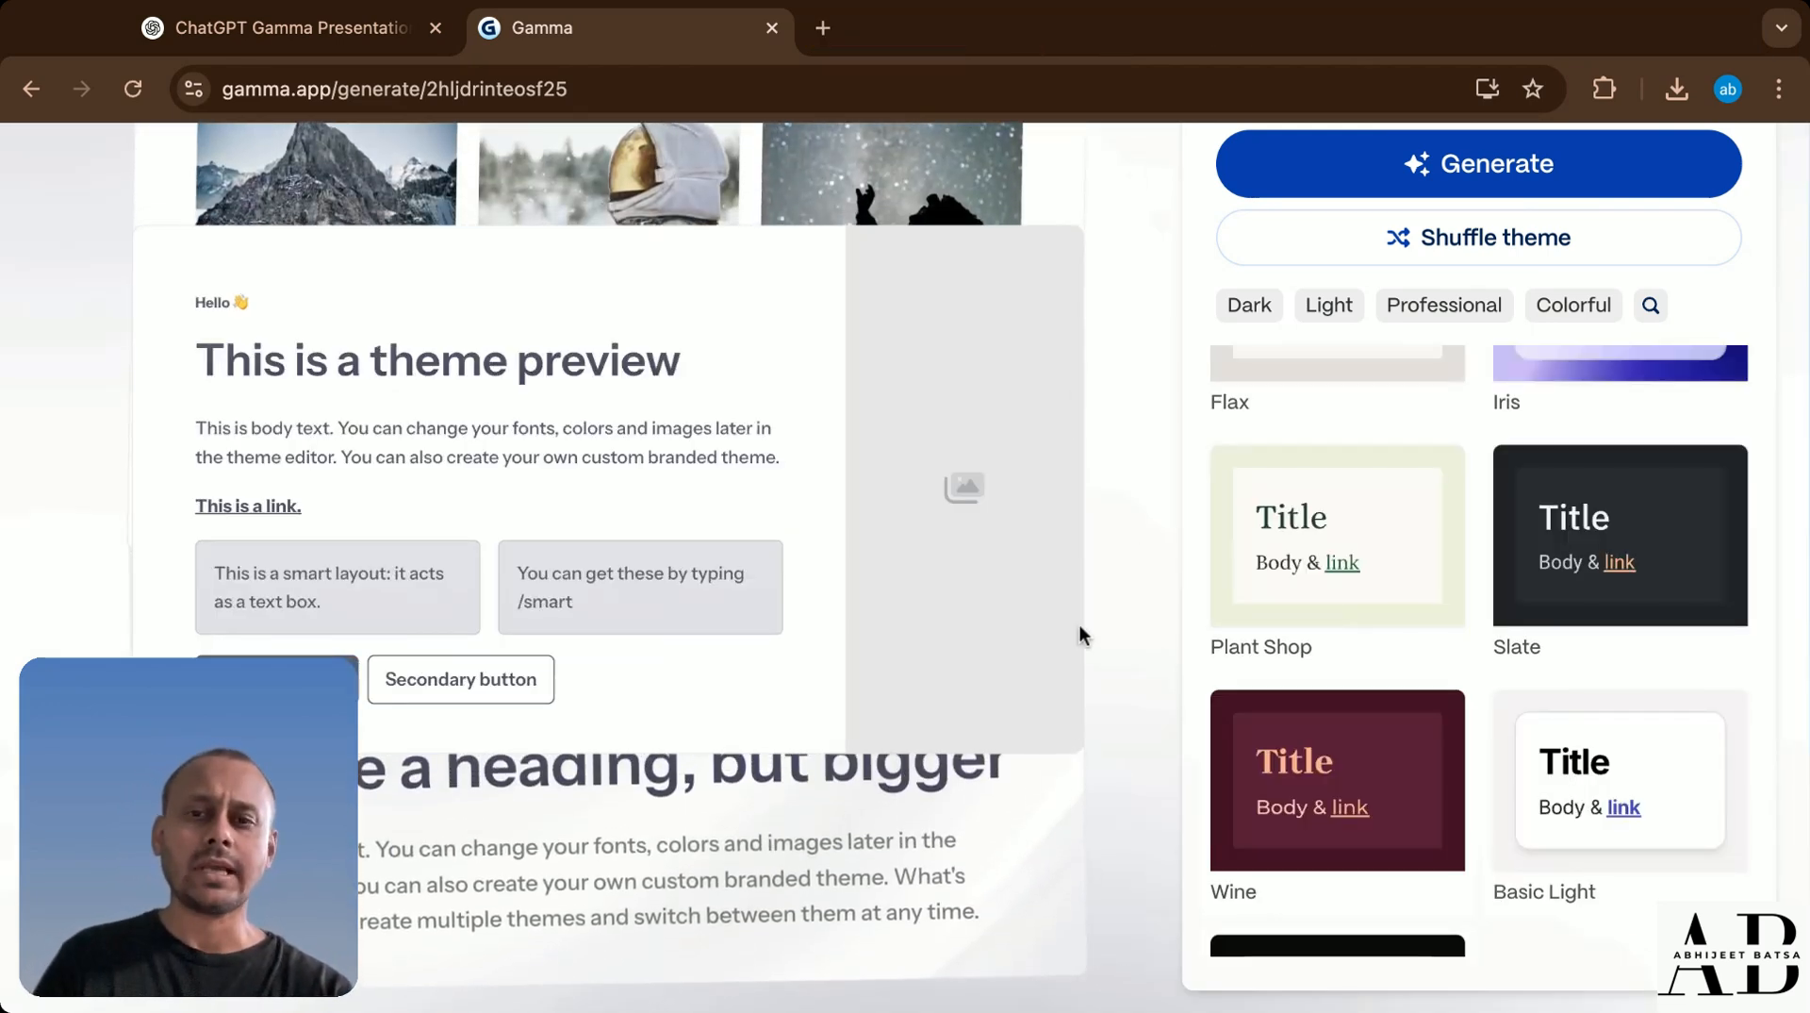
- Choose the Daktilo theme for the presentation and generate the deck
{"action": "scroll", "coordinate": [1078, 624], "scroll_direction": "up", "scroll_amount": 3}
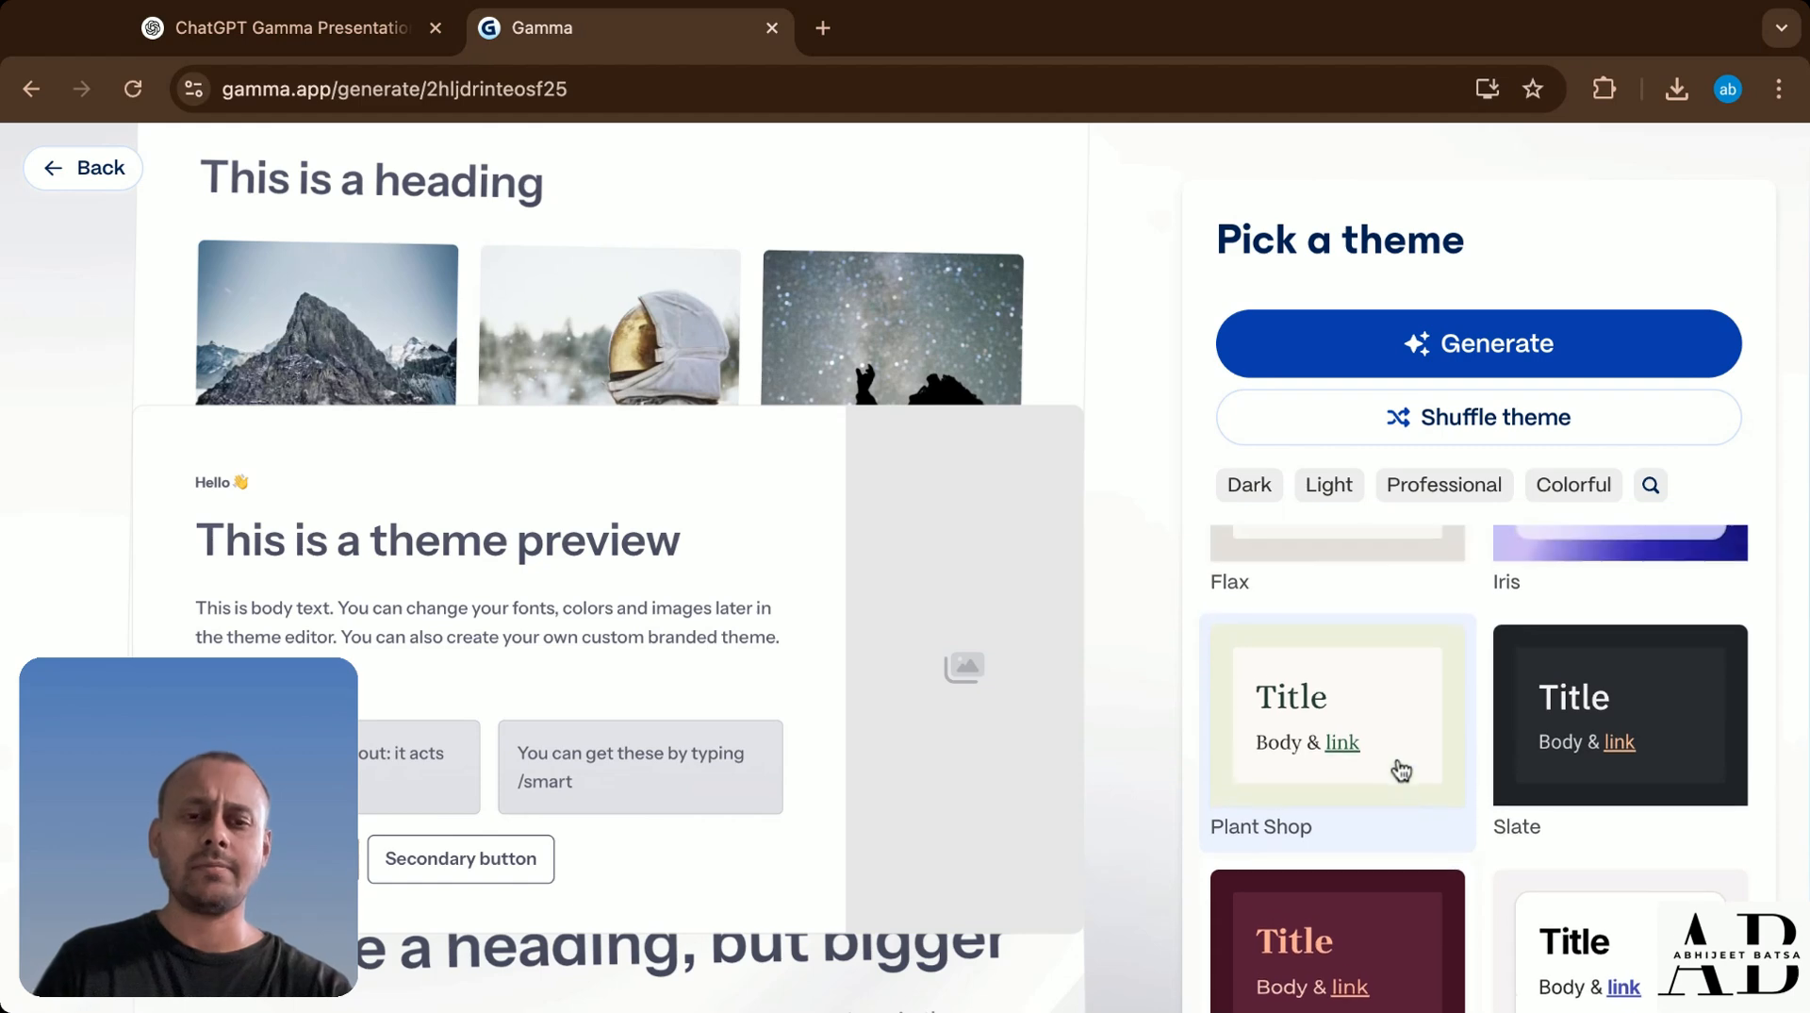
{"action": "scroll", "coordinate": [1065, 698], "scroll_direction": "down", "scroll_amount": 3}
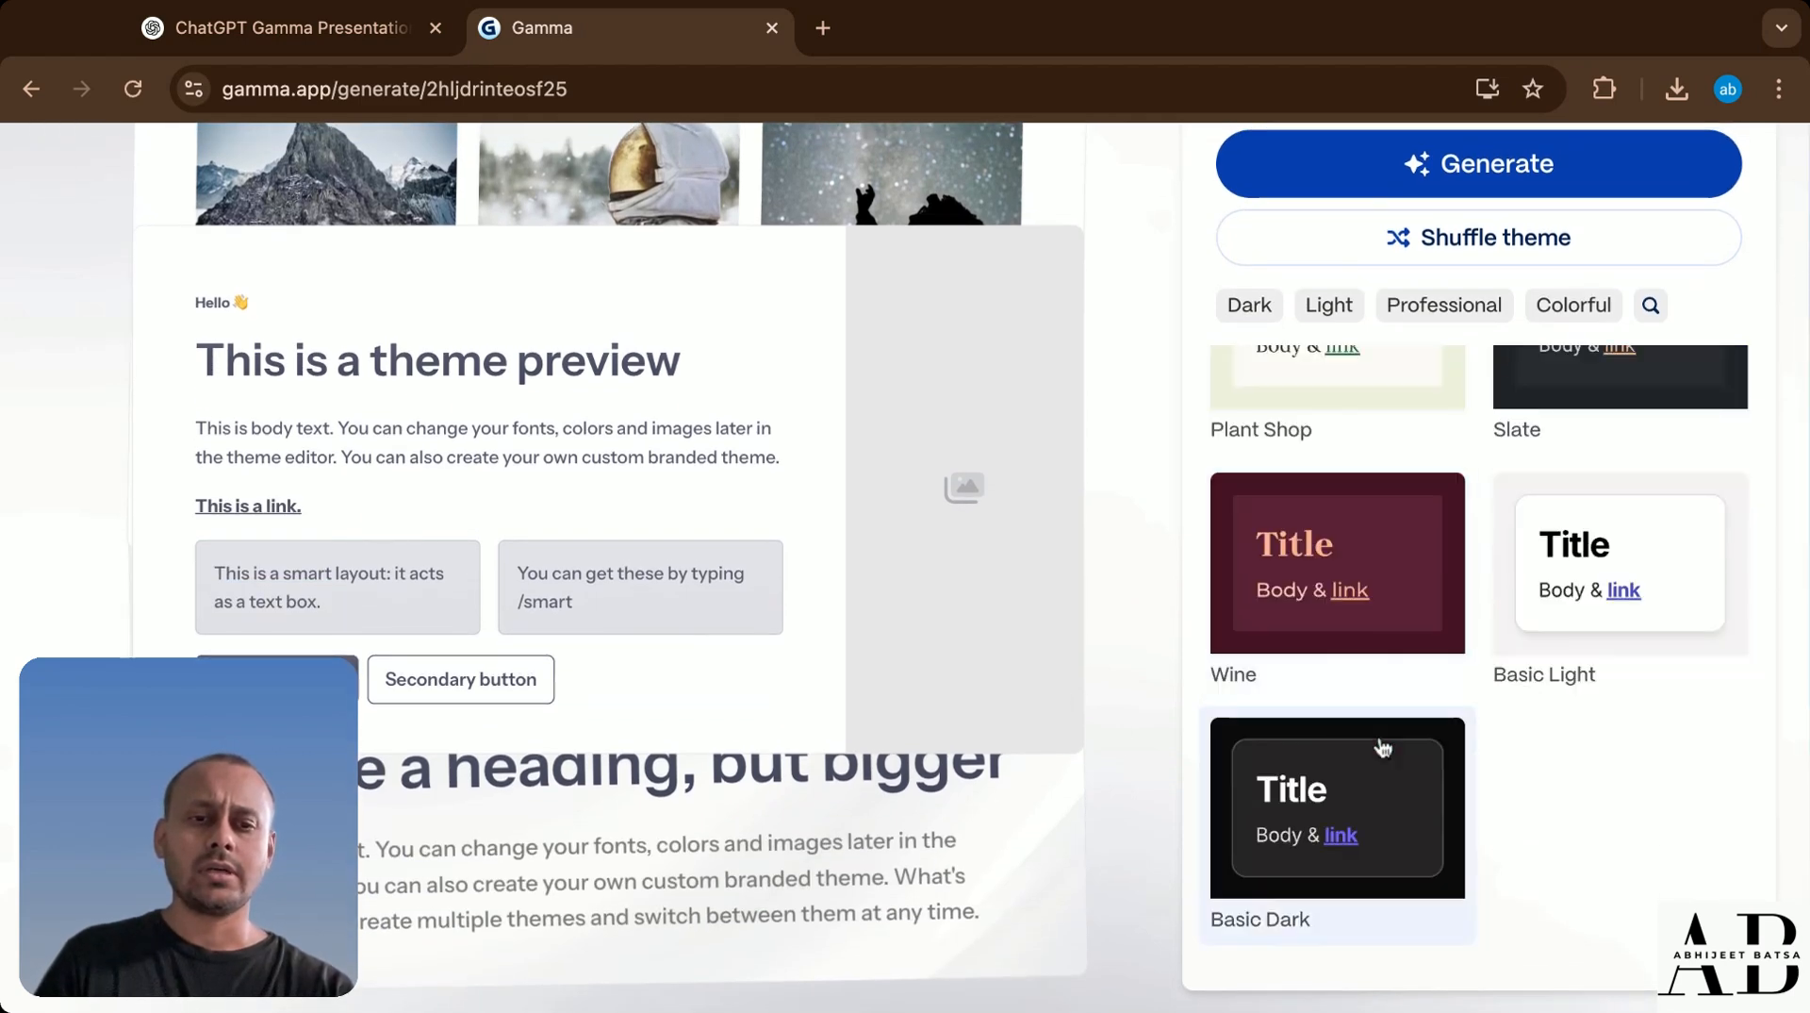
{"action": "scroll", "coordinate": [1382, 748], "scroll_direction": "up", "scroll_amount": 6}
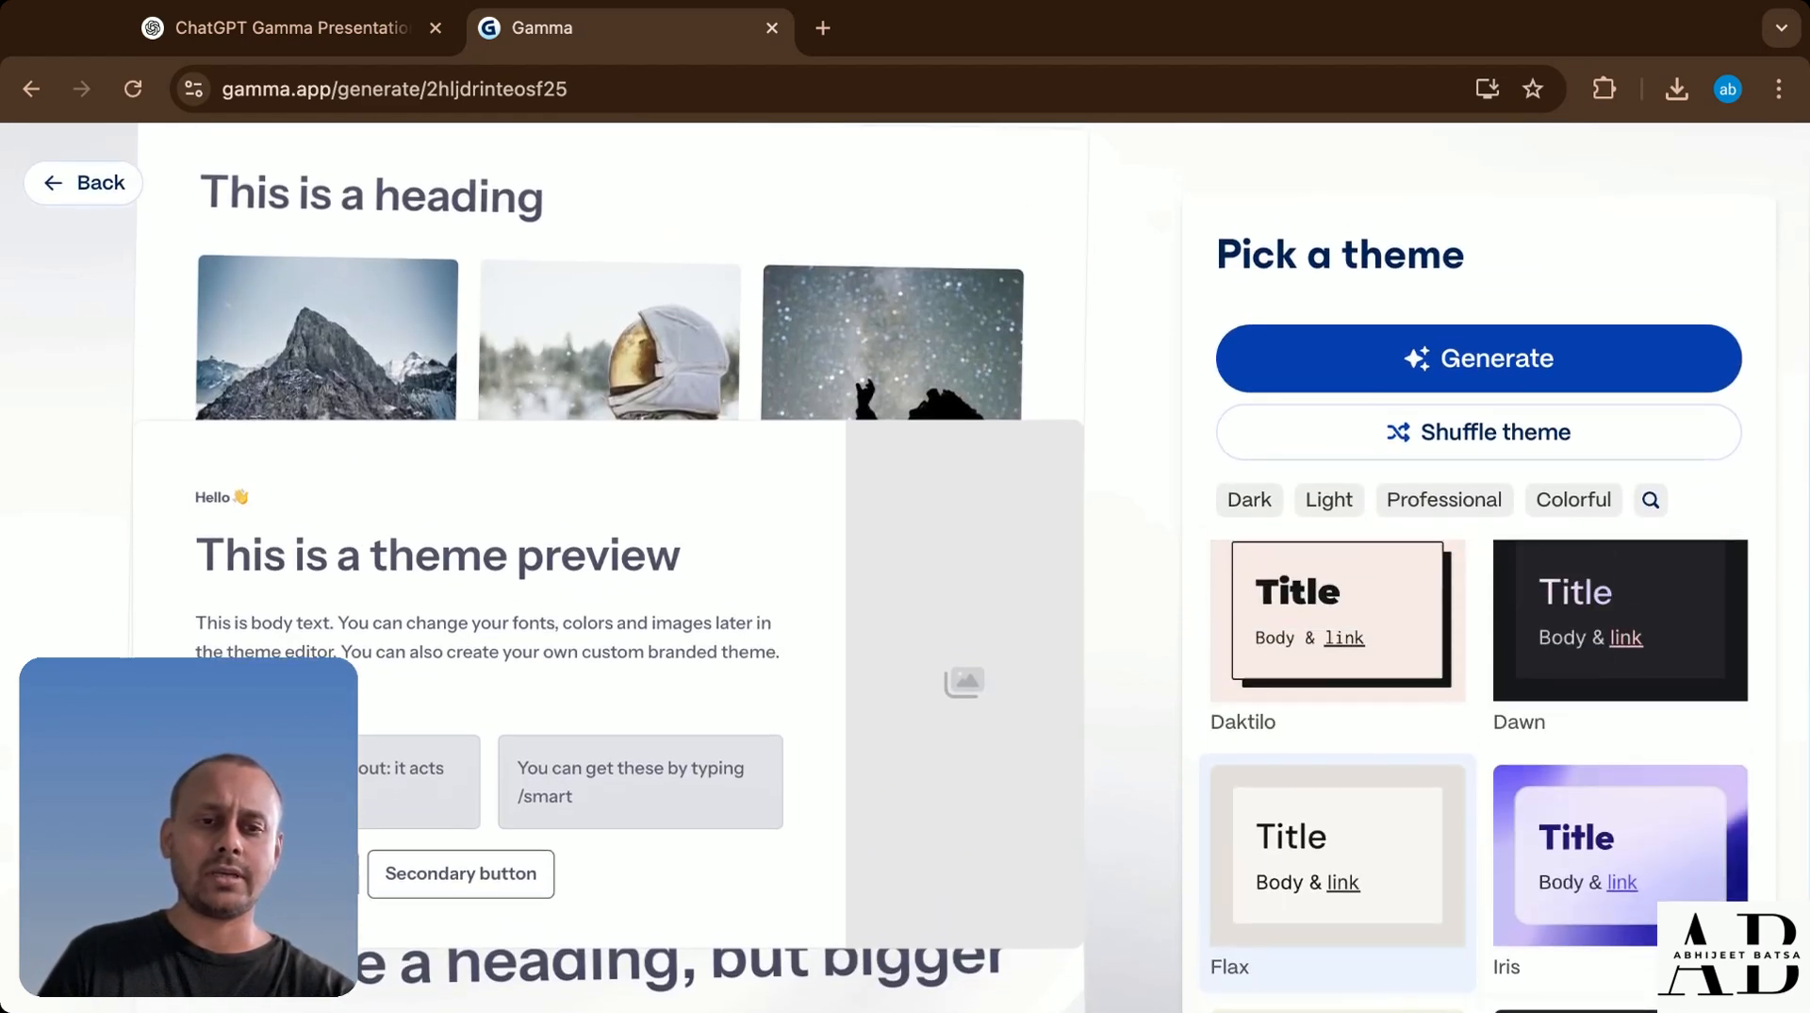
{"action": "scroll", "coordinate": [1339, 811], "scroll_direction": "up", "scroll_amount": 2}
{"action": "scroll", "coordinate": [1358, 792], "scroll_direction": "up", "scroll_amount": 1}
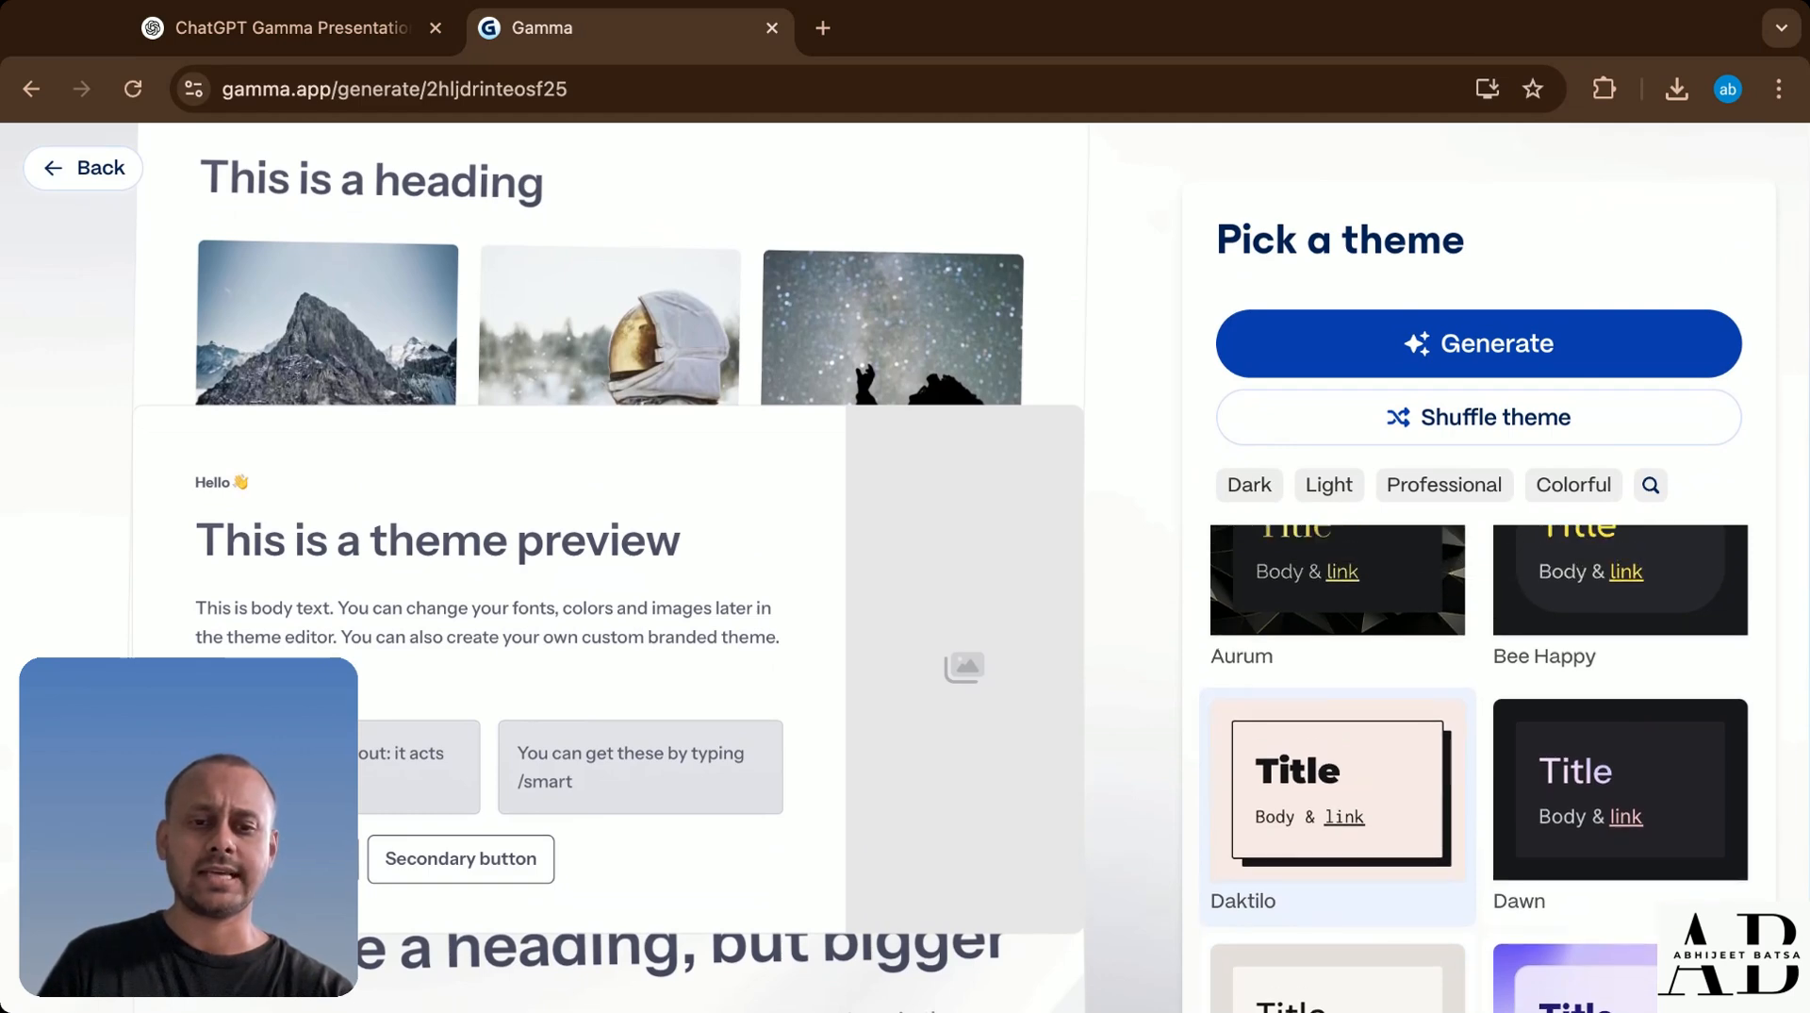
{"action": "left_click", "coordinate": [1337, 790]}
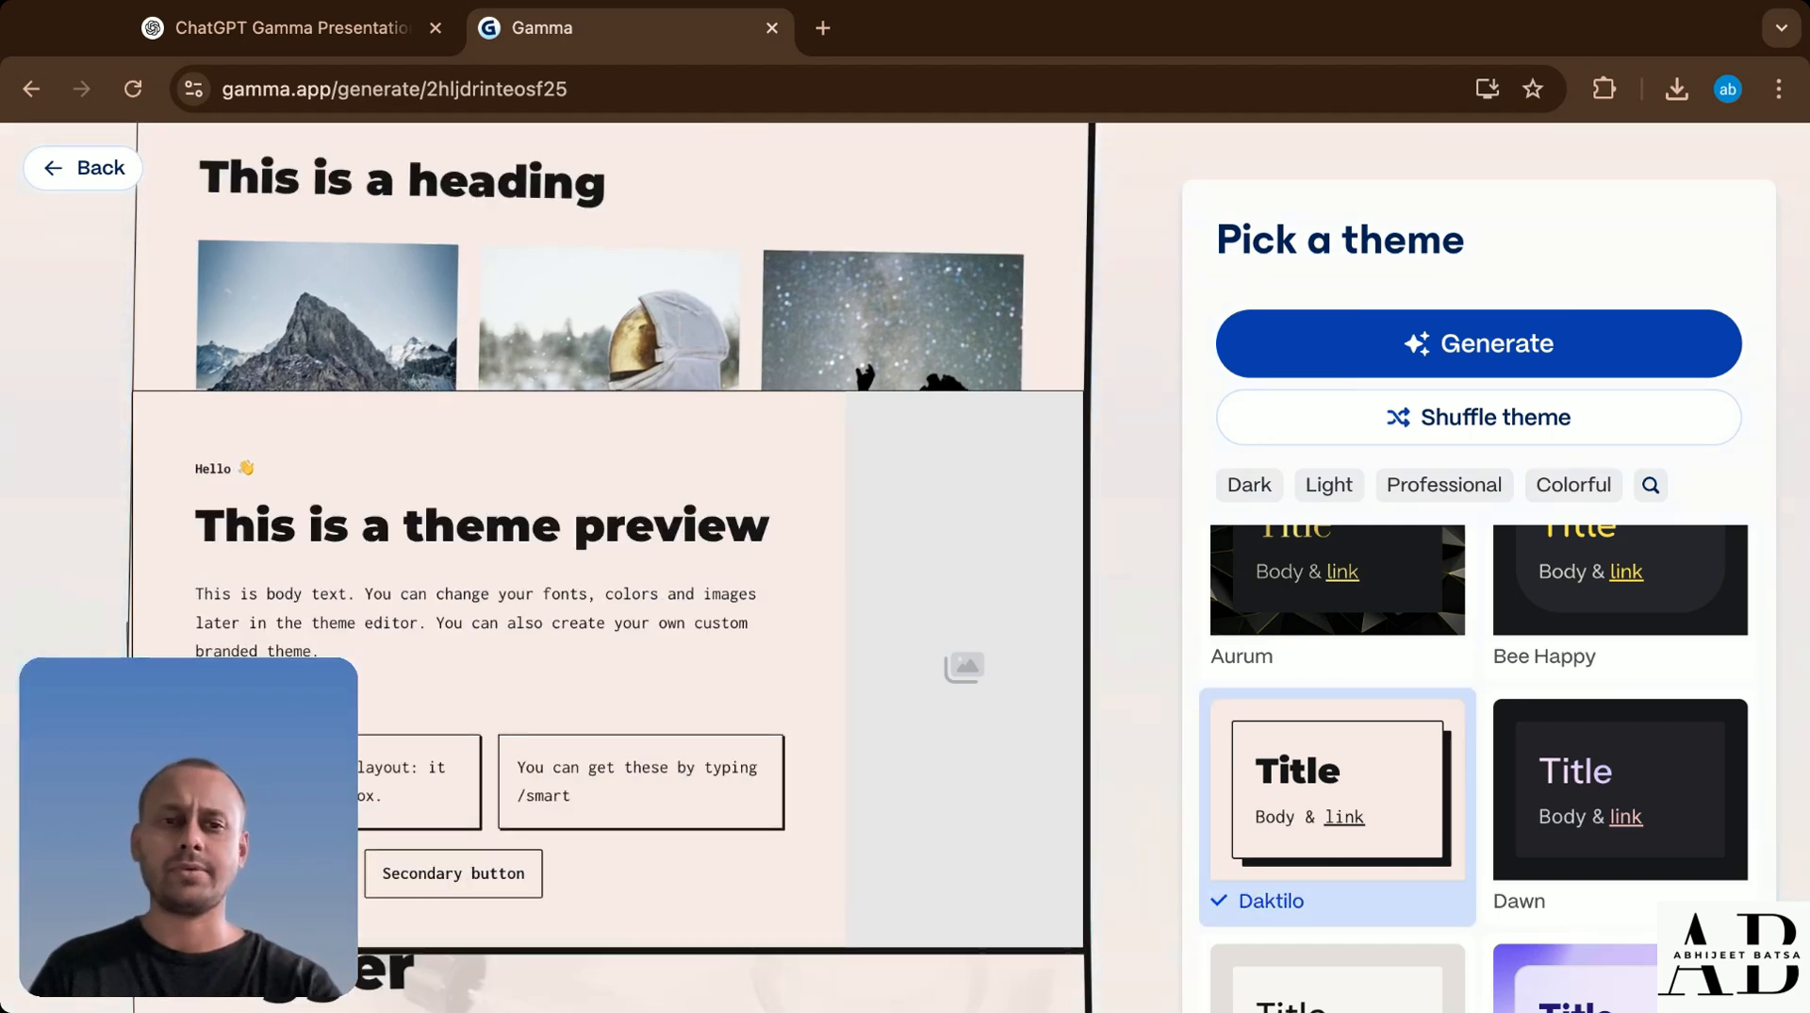
{"action": "left_click", "coordinate": [1401, 354]}
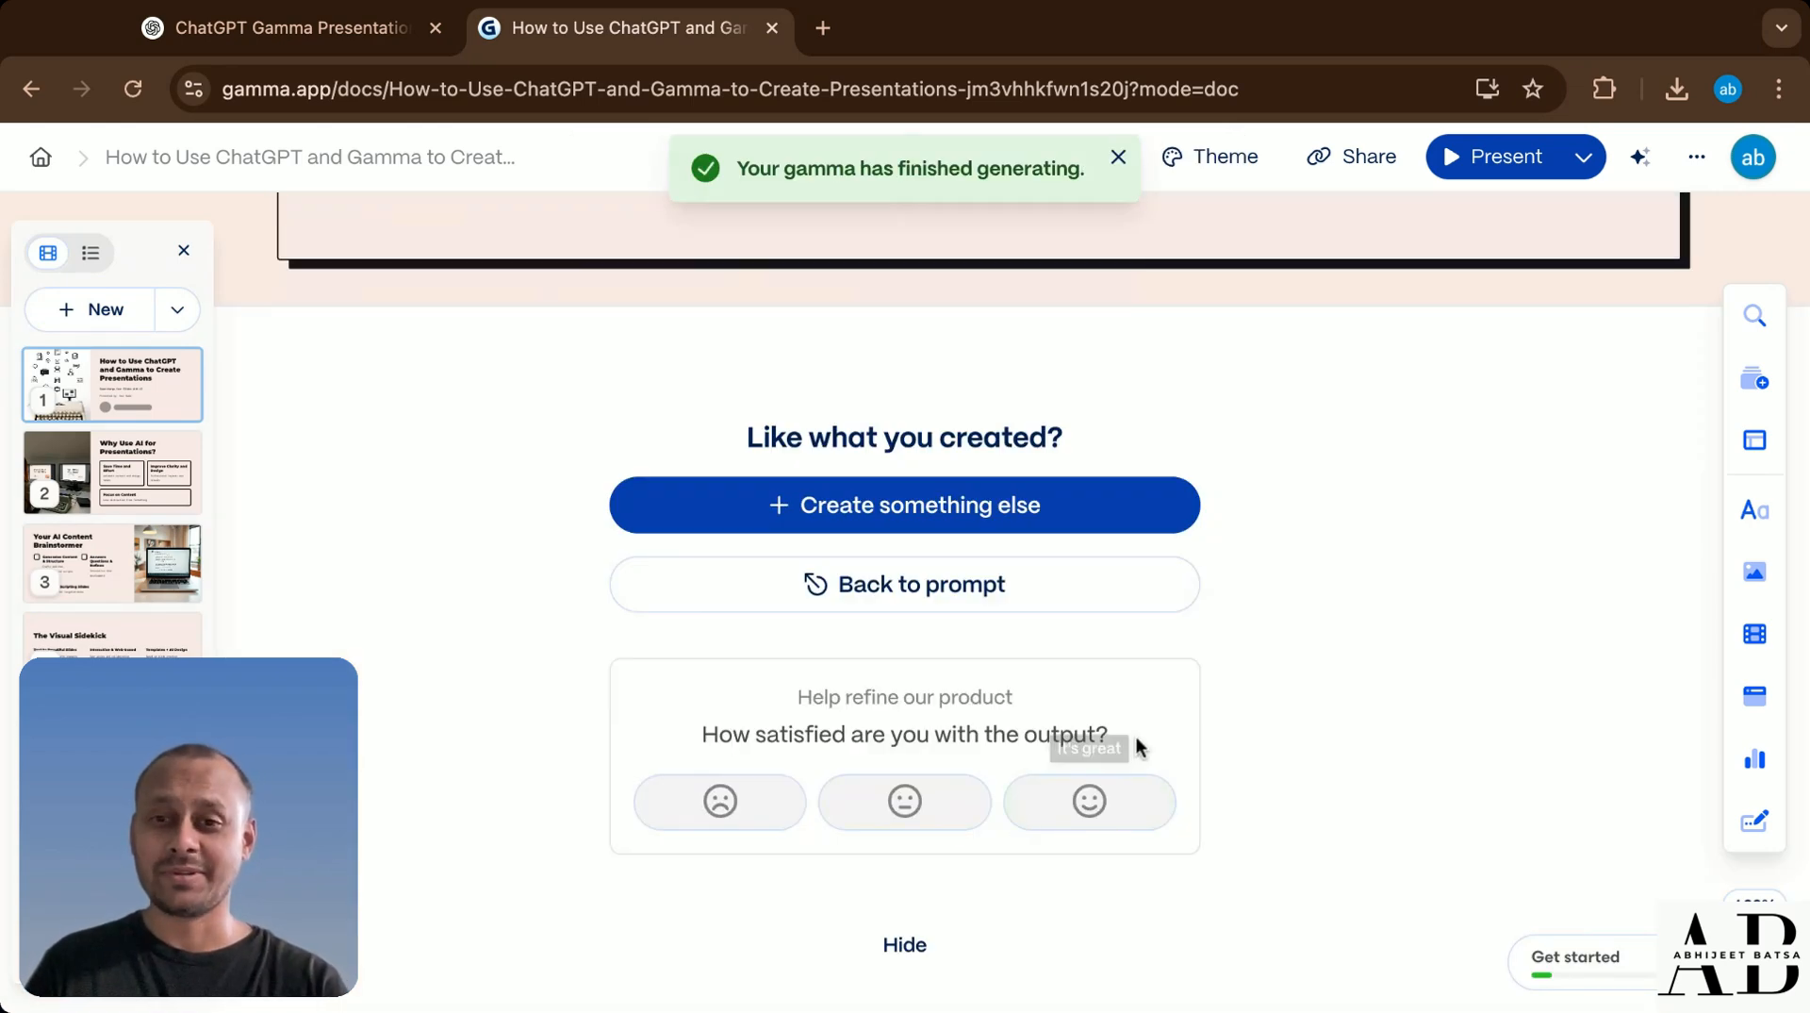
- Return to the title slide of the generated deck and fill in the presenter's full name after "Presented by:"
{"action": "scroll", "coordinate": [1135, 737], "scroll_direction": "up", "scroll_amount": 7}
{"action": "scroll", "coordinate": [1135, 737], "scroll_direction": "up", "scroll_amount": 3}
{"action": "scroll", "coordinate": [1135, 737], "scroll_direction": "down", "scroll_amount": 1}
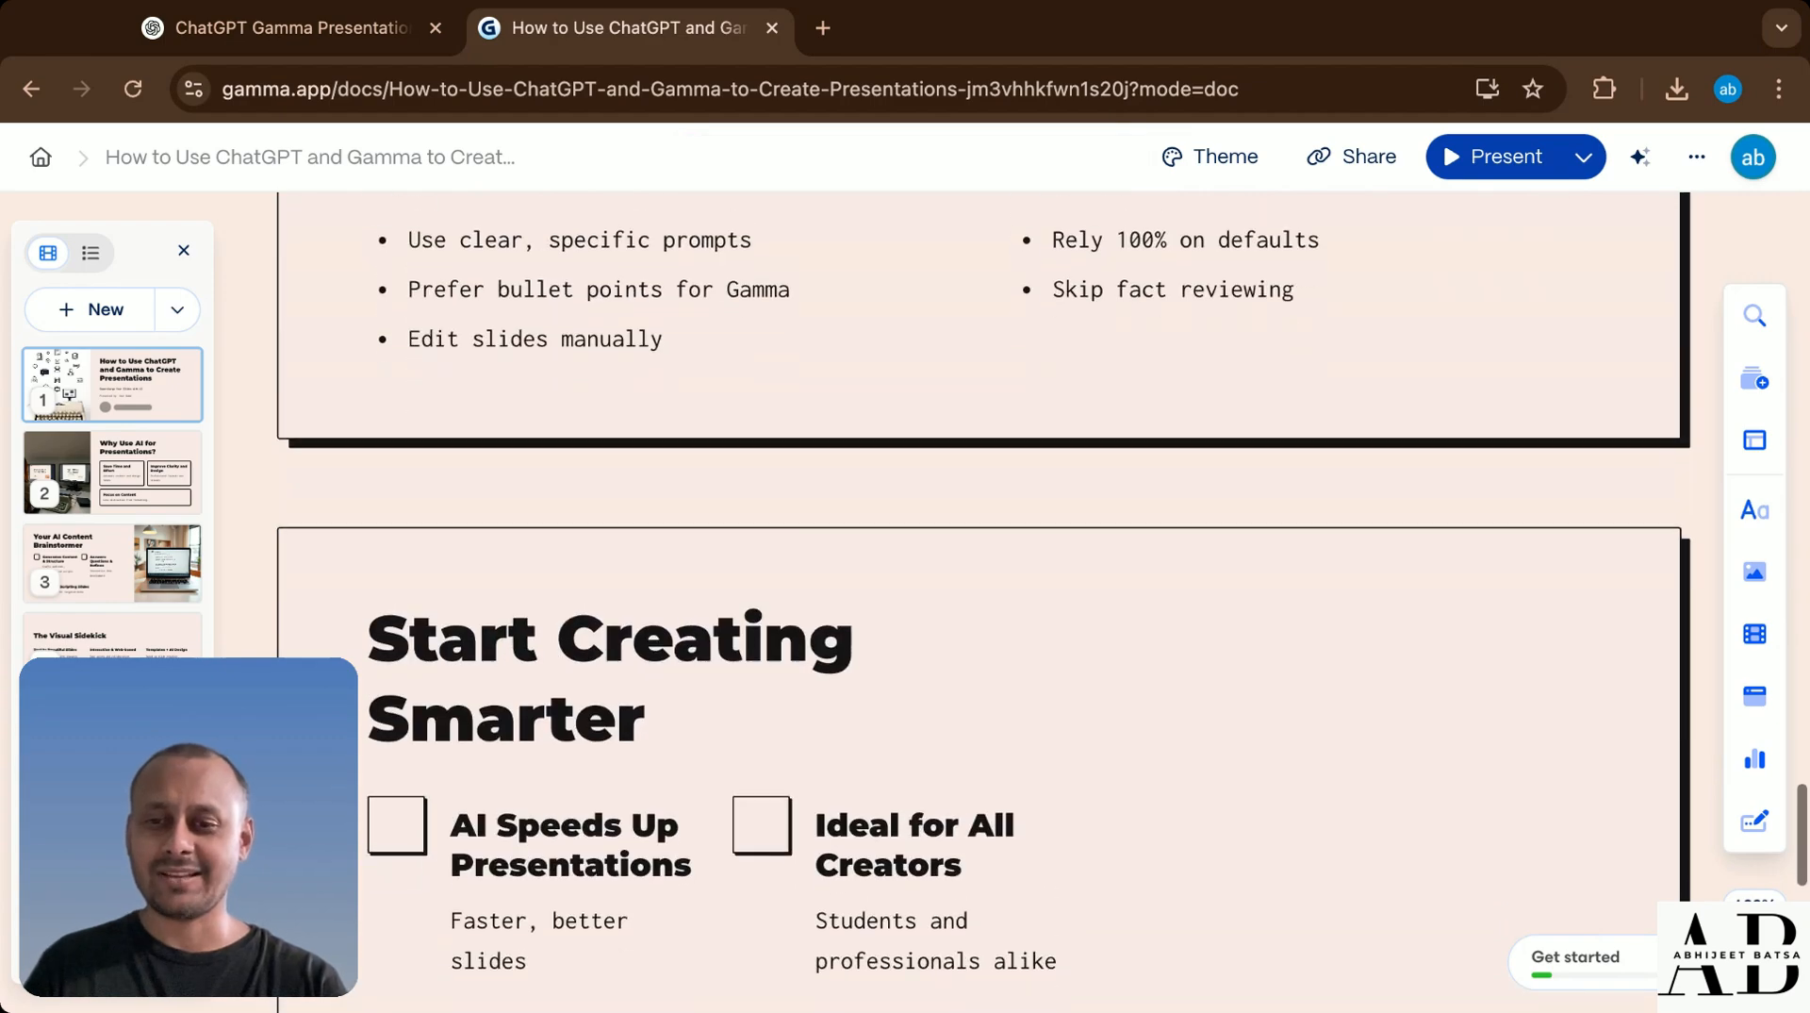
{"action": "scroll", "coordinate": [1136, 738], "scroll_direction": "up", "scroll_amount": 15}
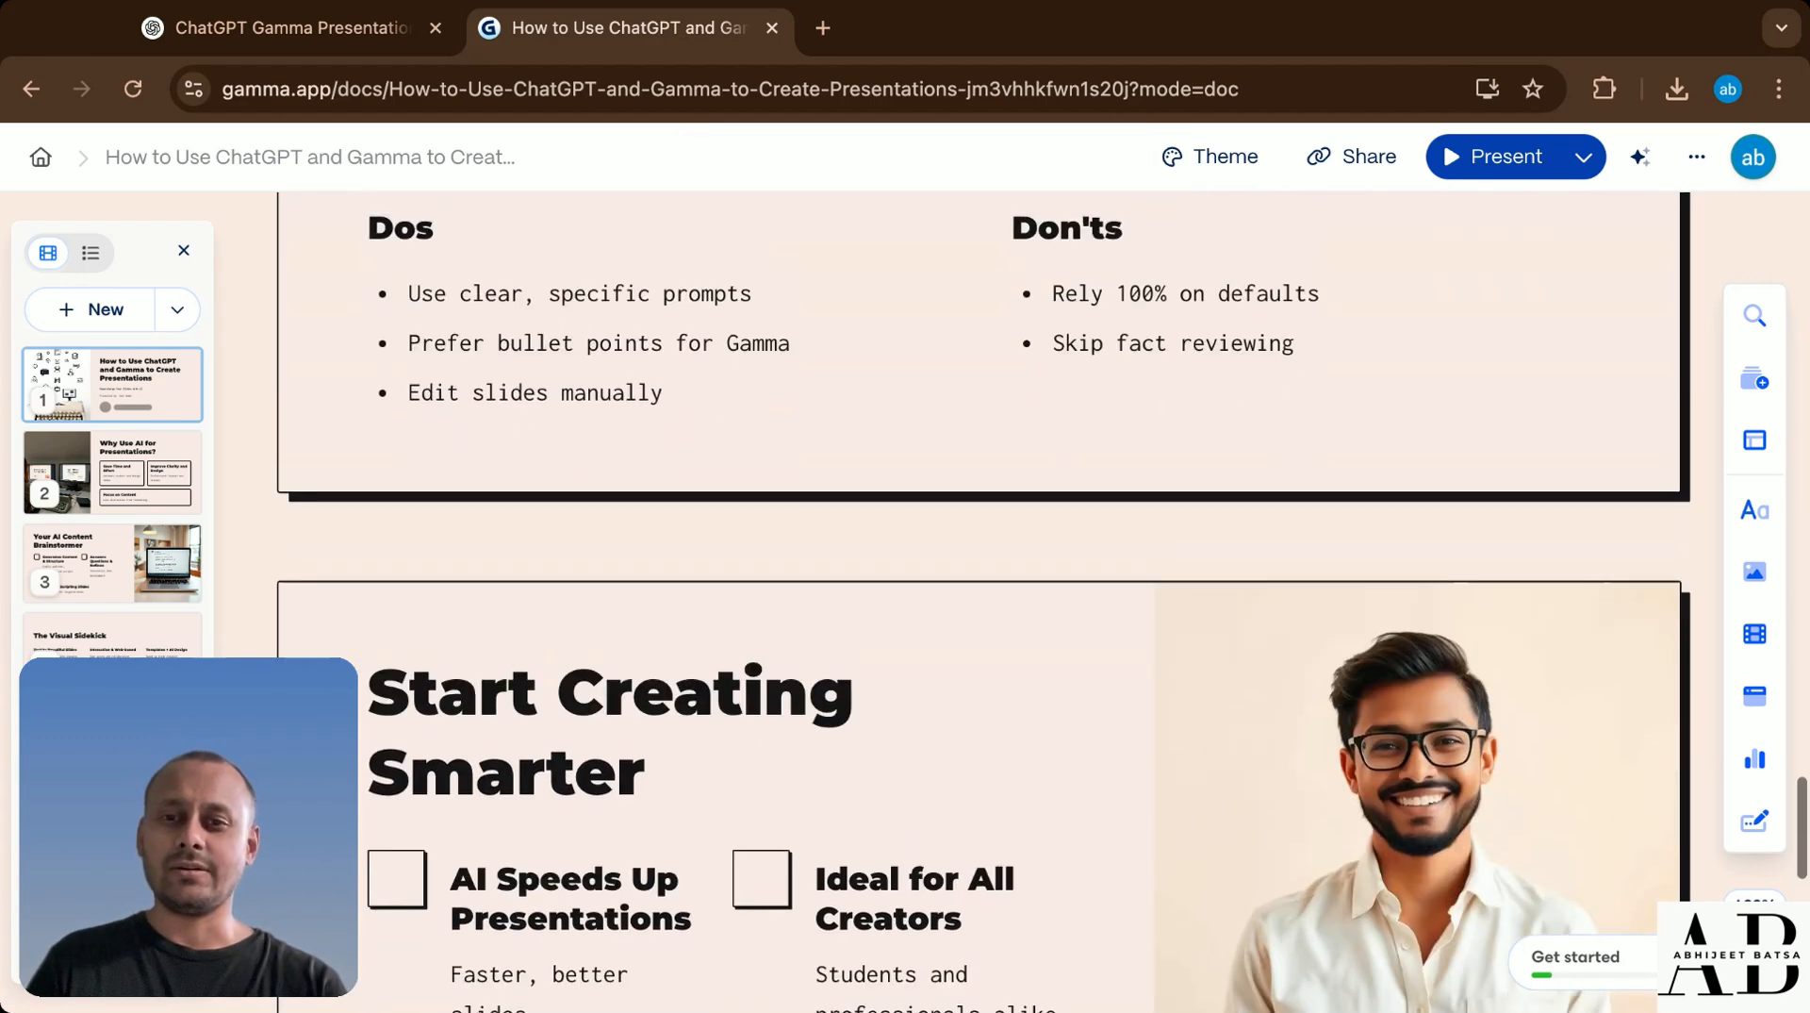
{"action": "scroll", "coordinate": [1136, 737], "scroll_direction": "up", "scroll_amount": 10}
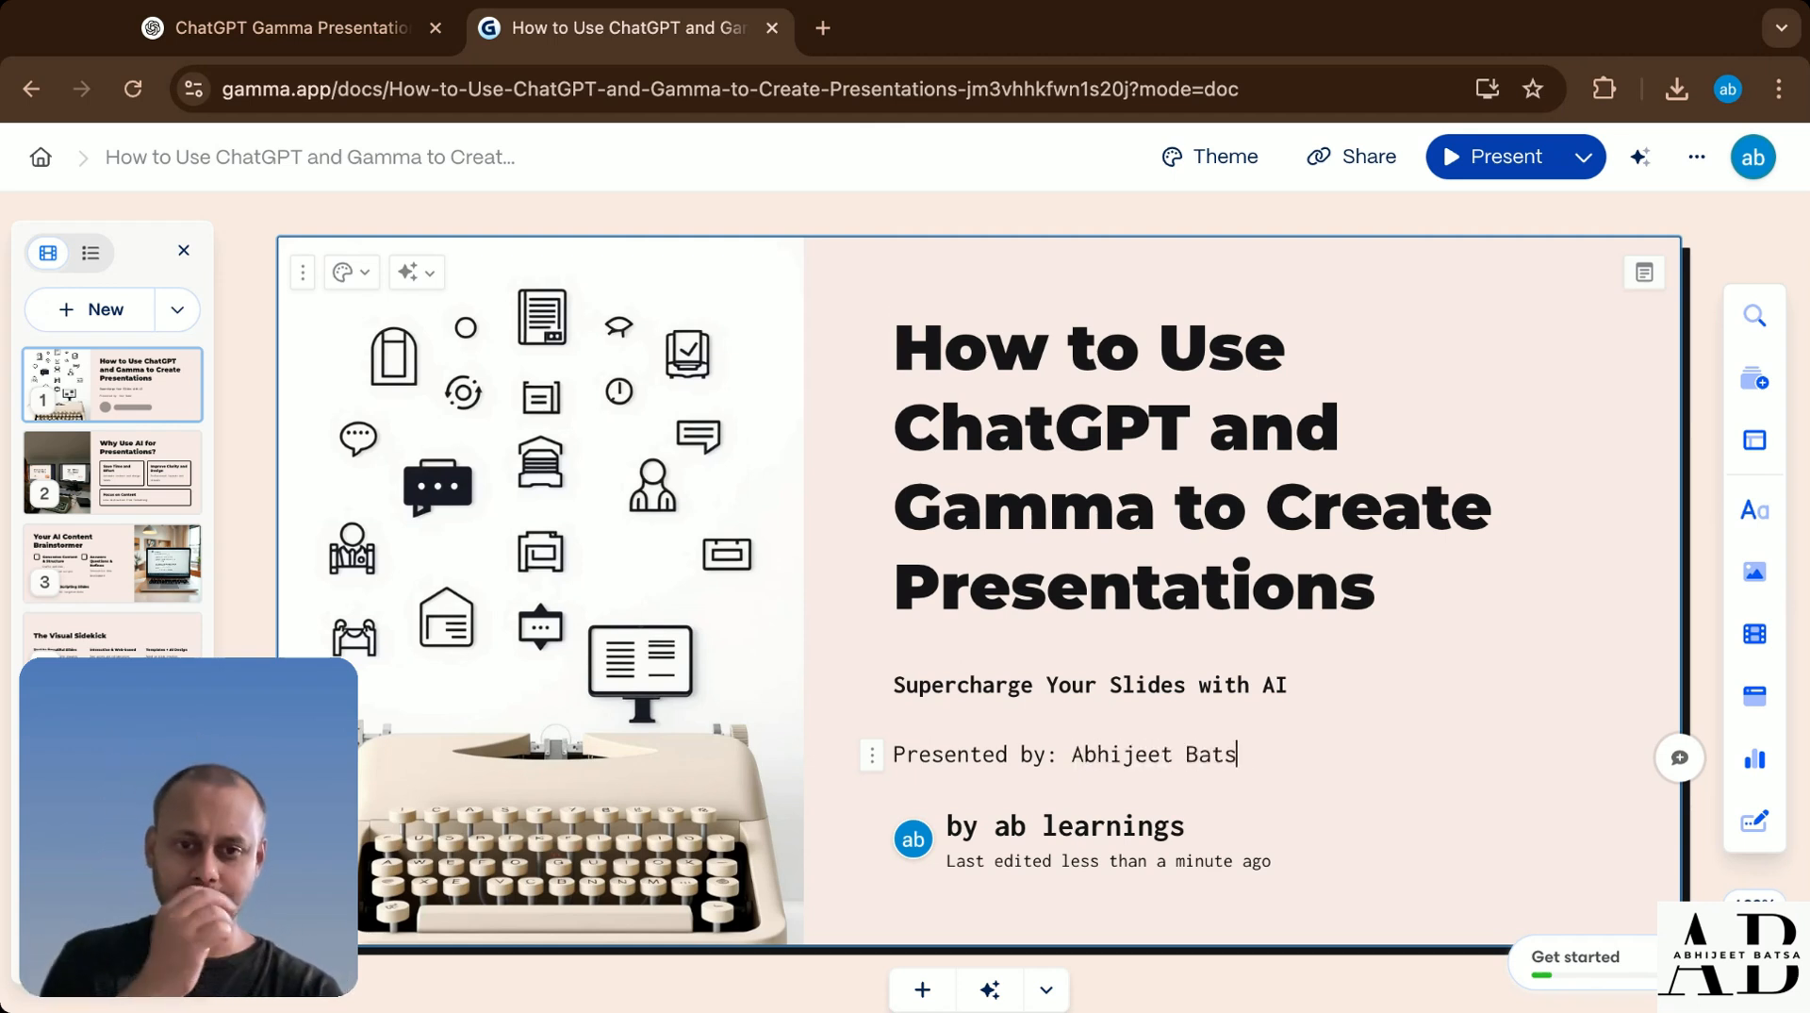
{"action": "scroll", "coordinate": [1399, 840], "scroll_direction": "down", "scroll_amount": 2}
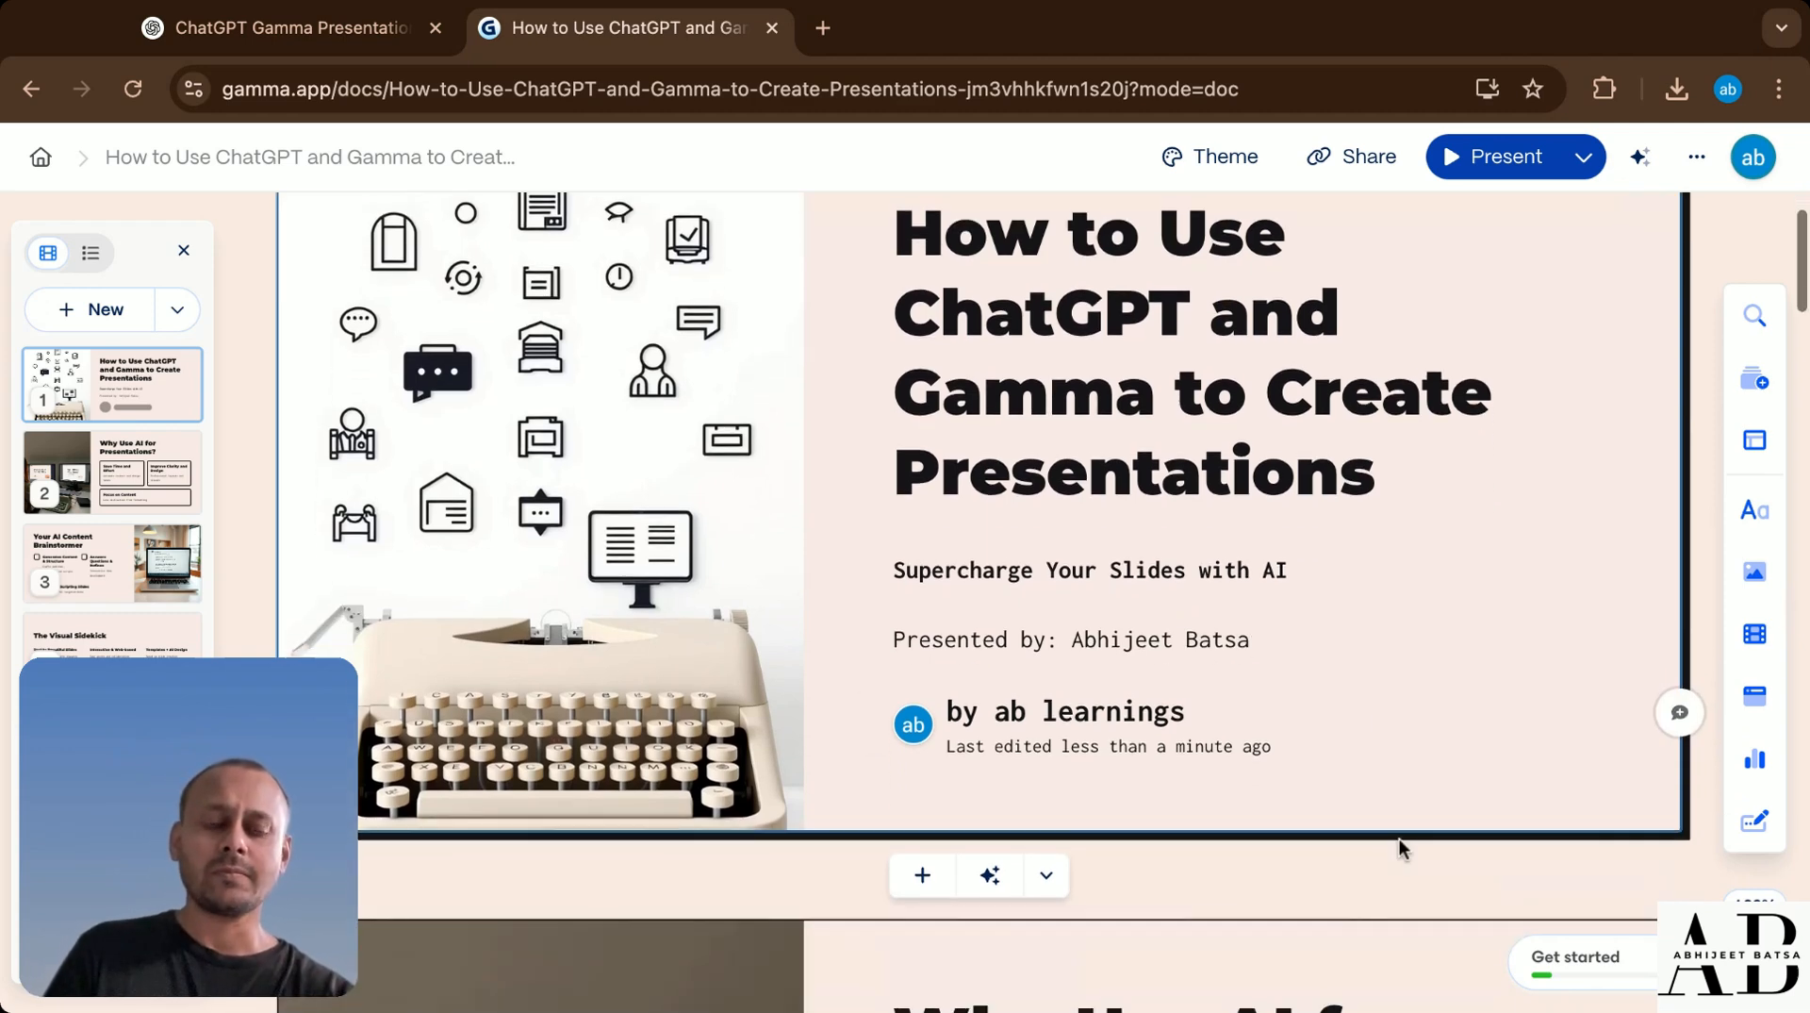
- Review the title slide, the "Why Use AI for Presentations?" slide and the "Your AI Content Brainstormer" slide of the generated deck
{"action": "scroll", "coordinate": [1399, 839], "scroll_direction": "down", "scroll_amount": 1}
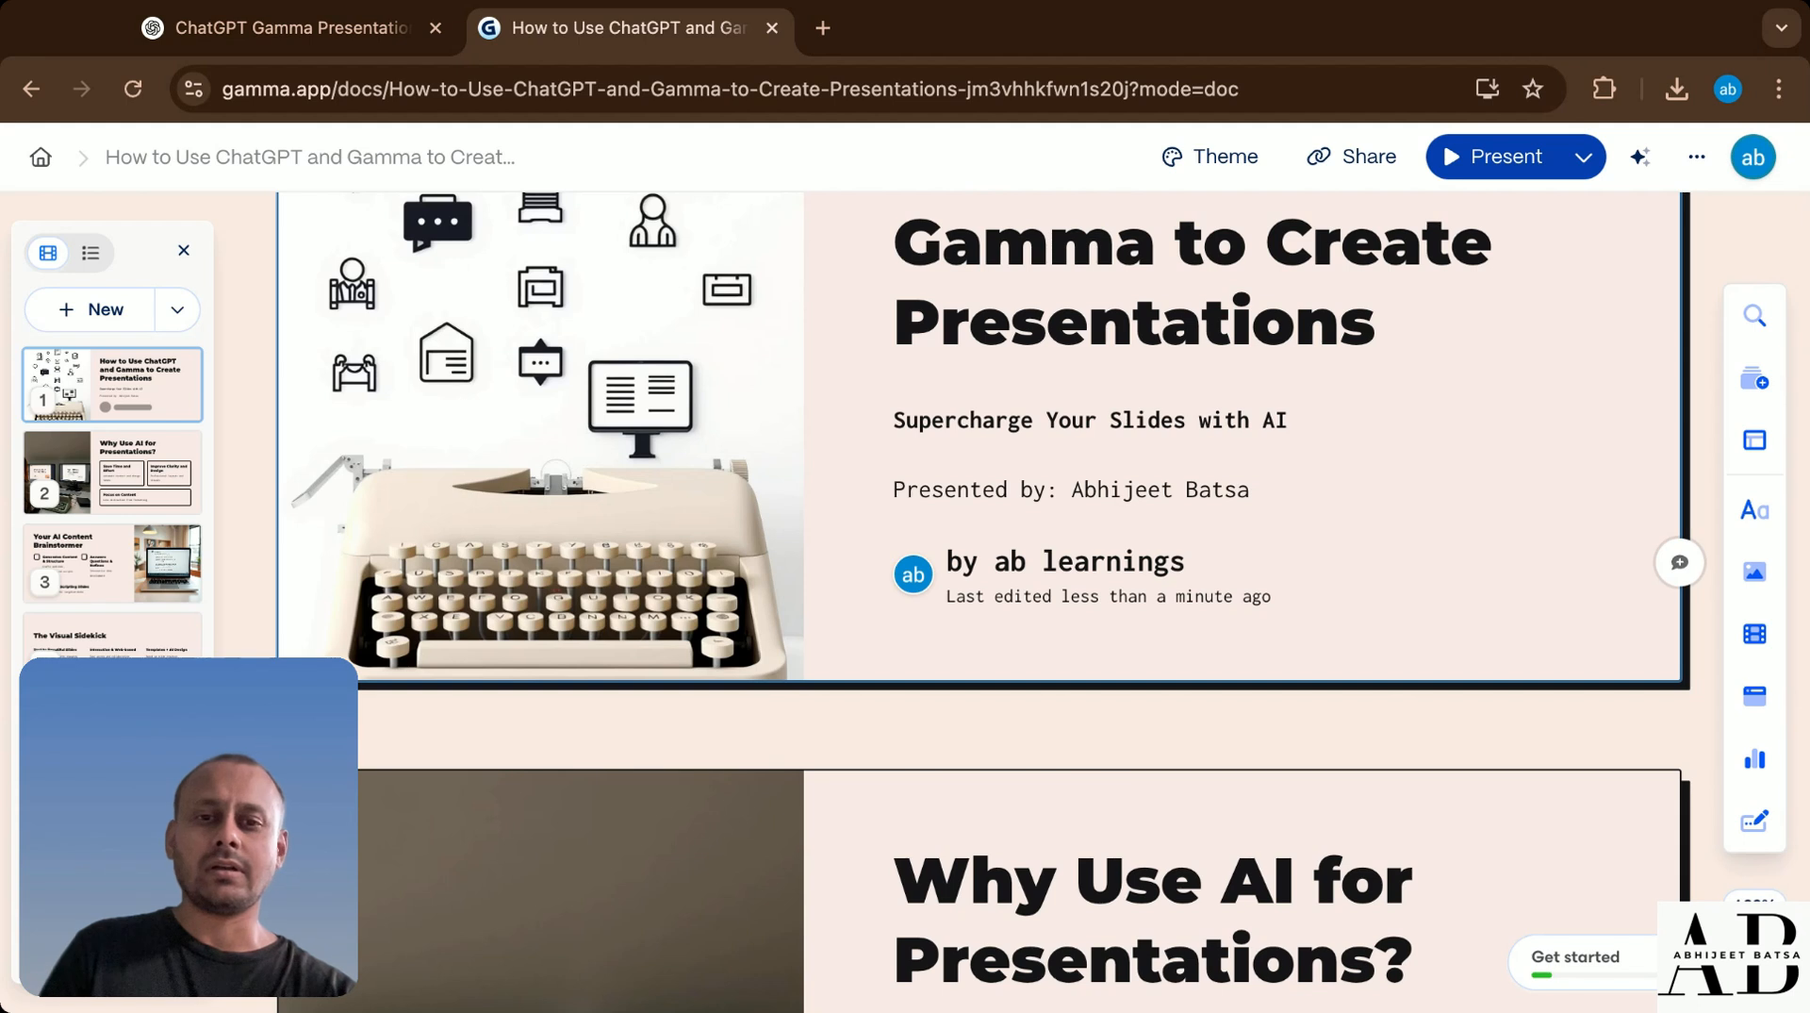
{"action": "scroll", "coordinate": [1062, 585], "scroll_direction": "down", "scroll_amount": 1}
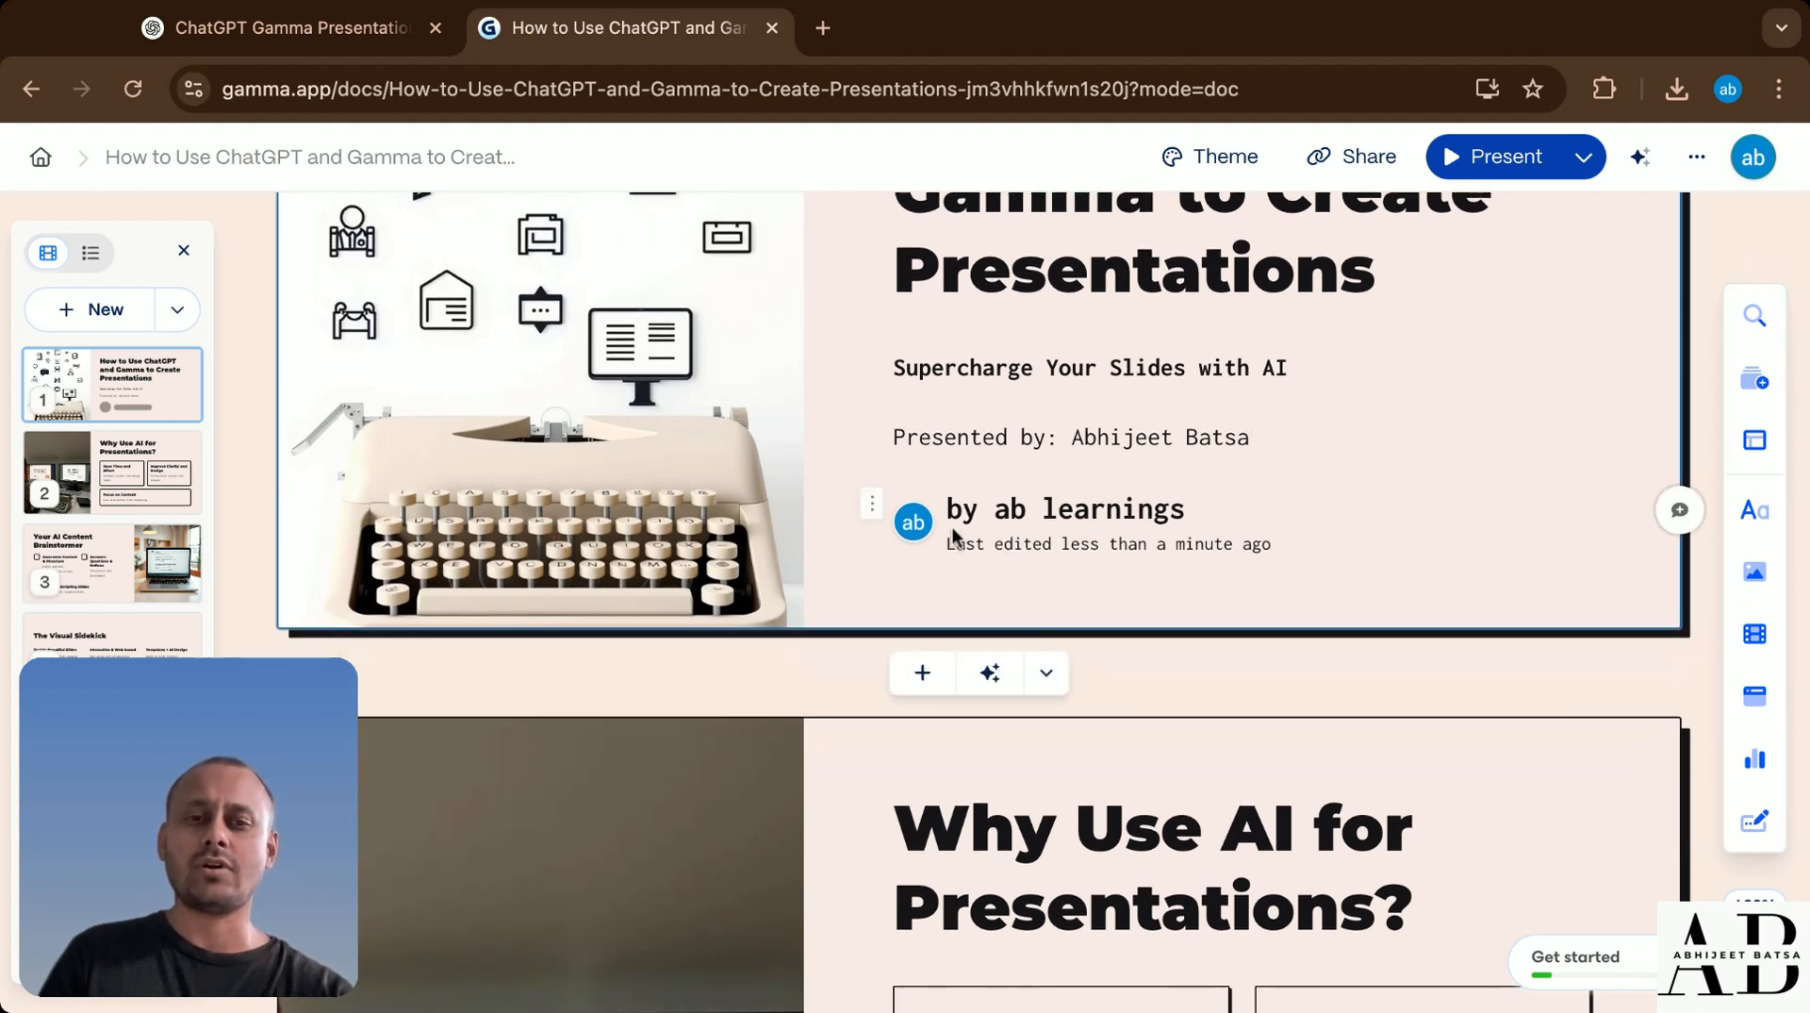
{"action": "scroll", "coordinate": [1110, 647], "scroll_direction": "down", "scroll_amount": 1}
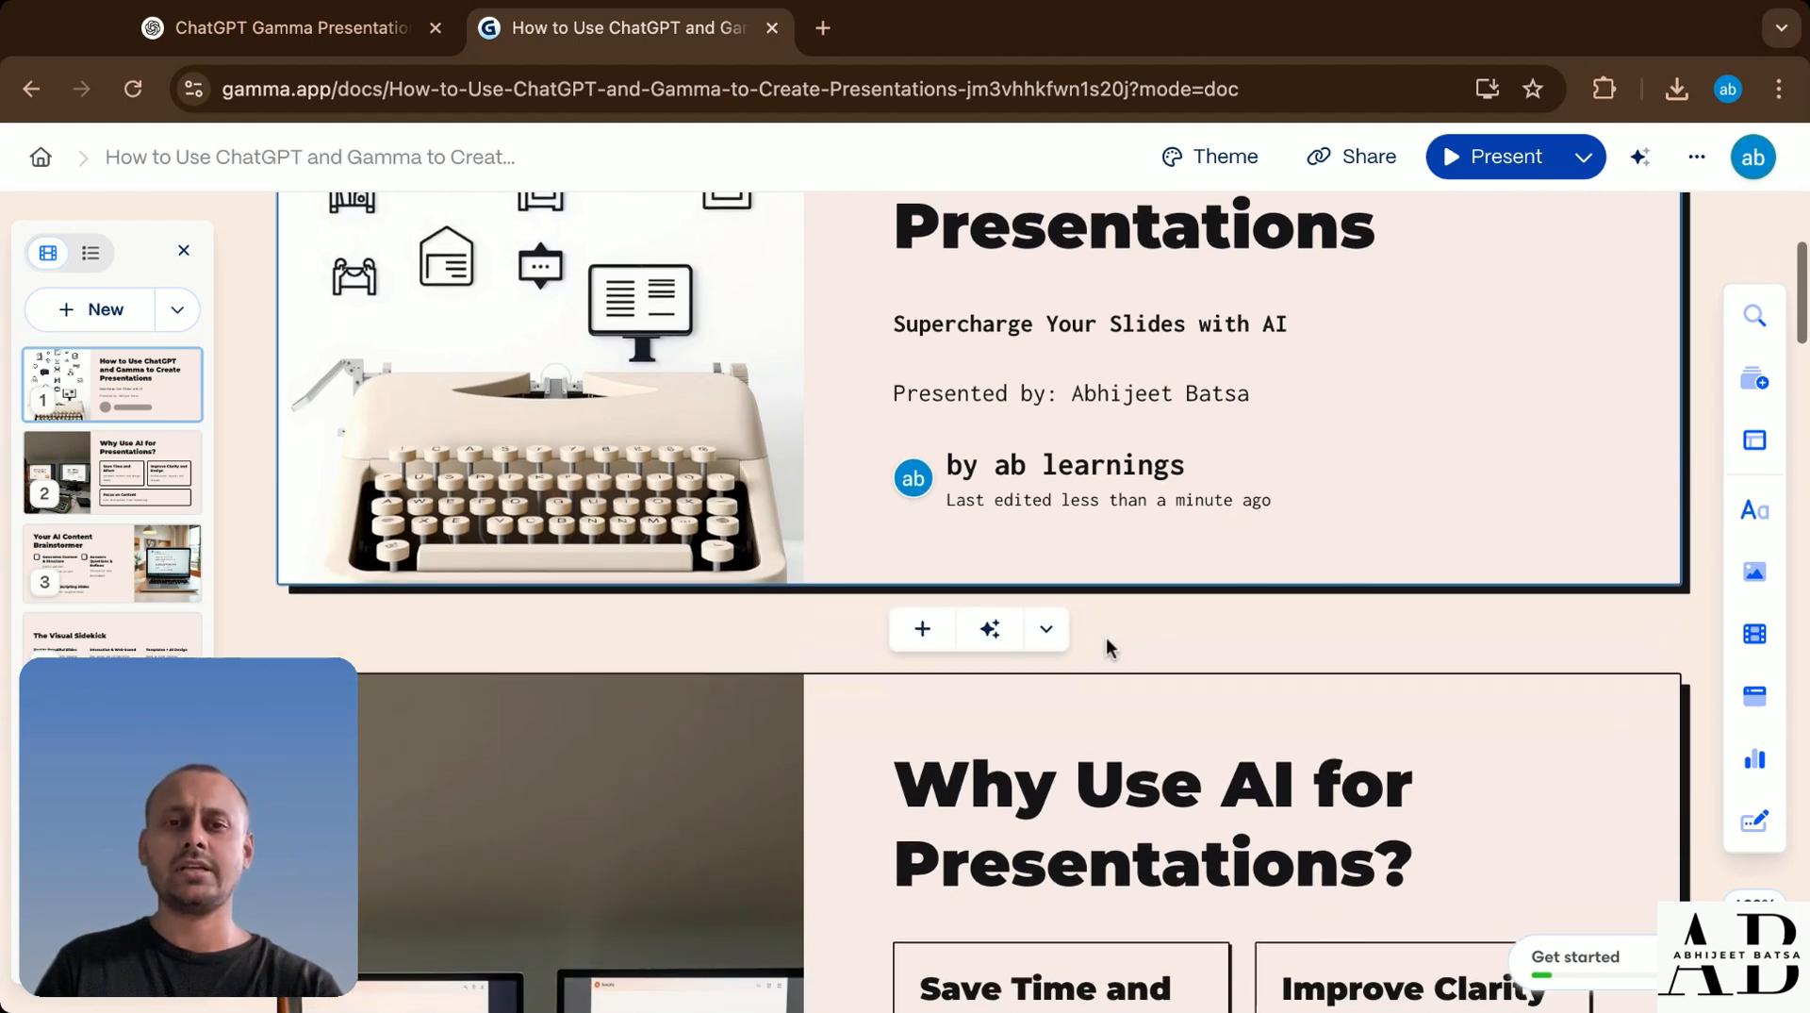
{"action": "scroll", "coordinate": [1135, 494], "scroll_direction": "down", "scroll_amount": 5}
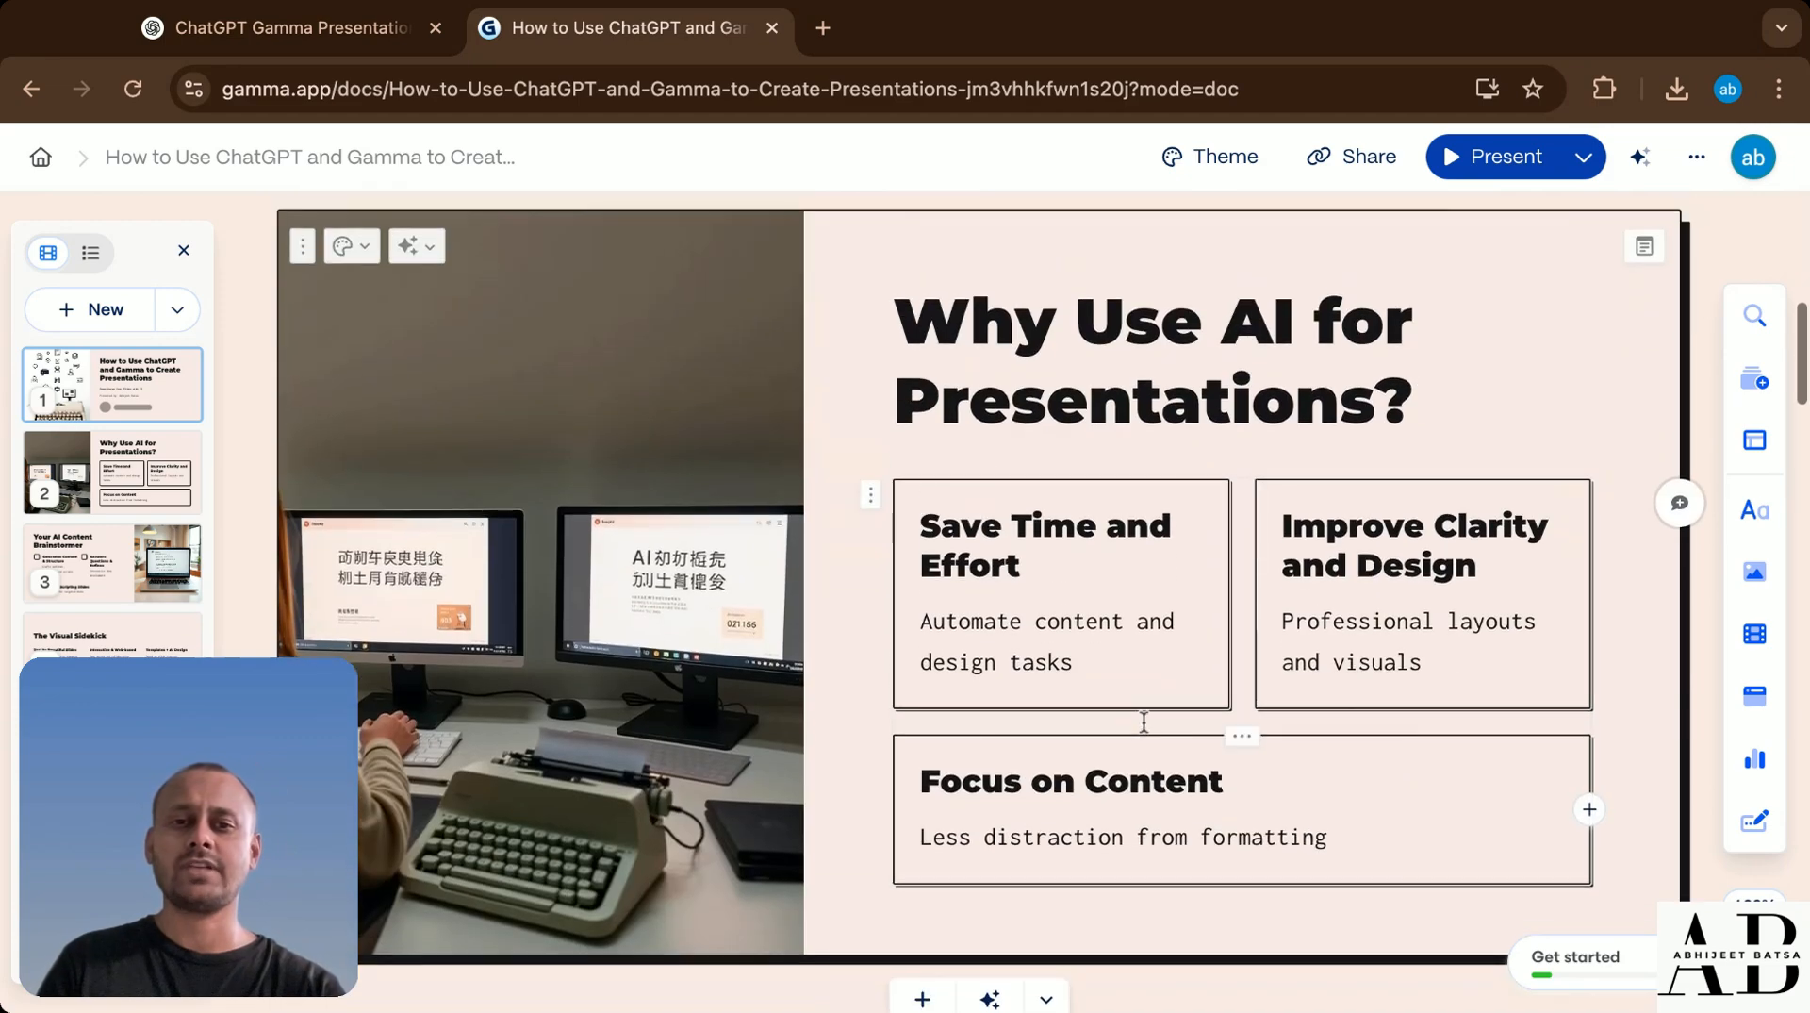
{"action": "scroll", "coordinate": [1078, 714], "scroll_direction": "down", "scroll_amount": 2}
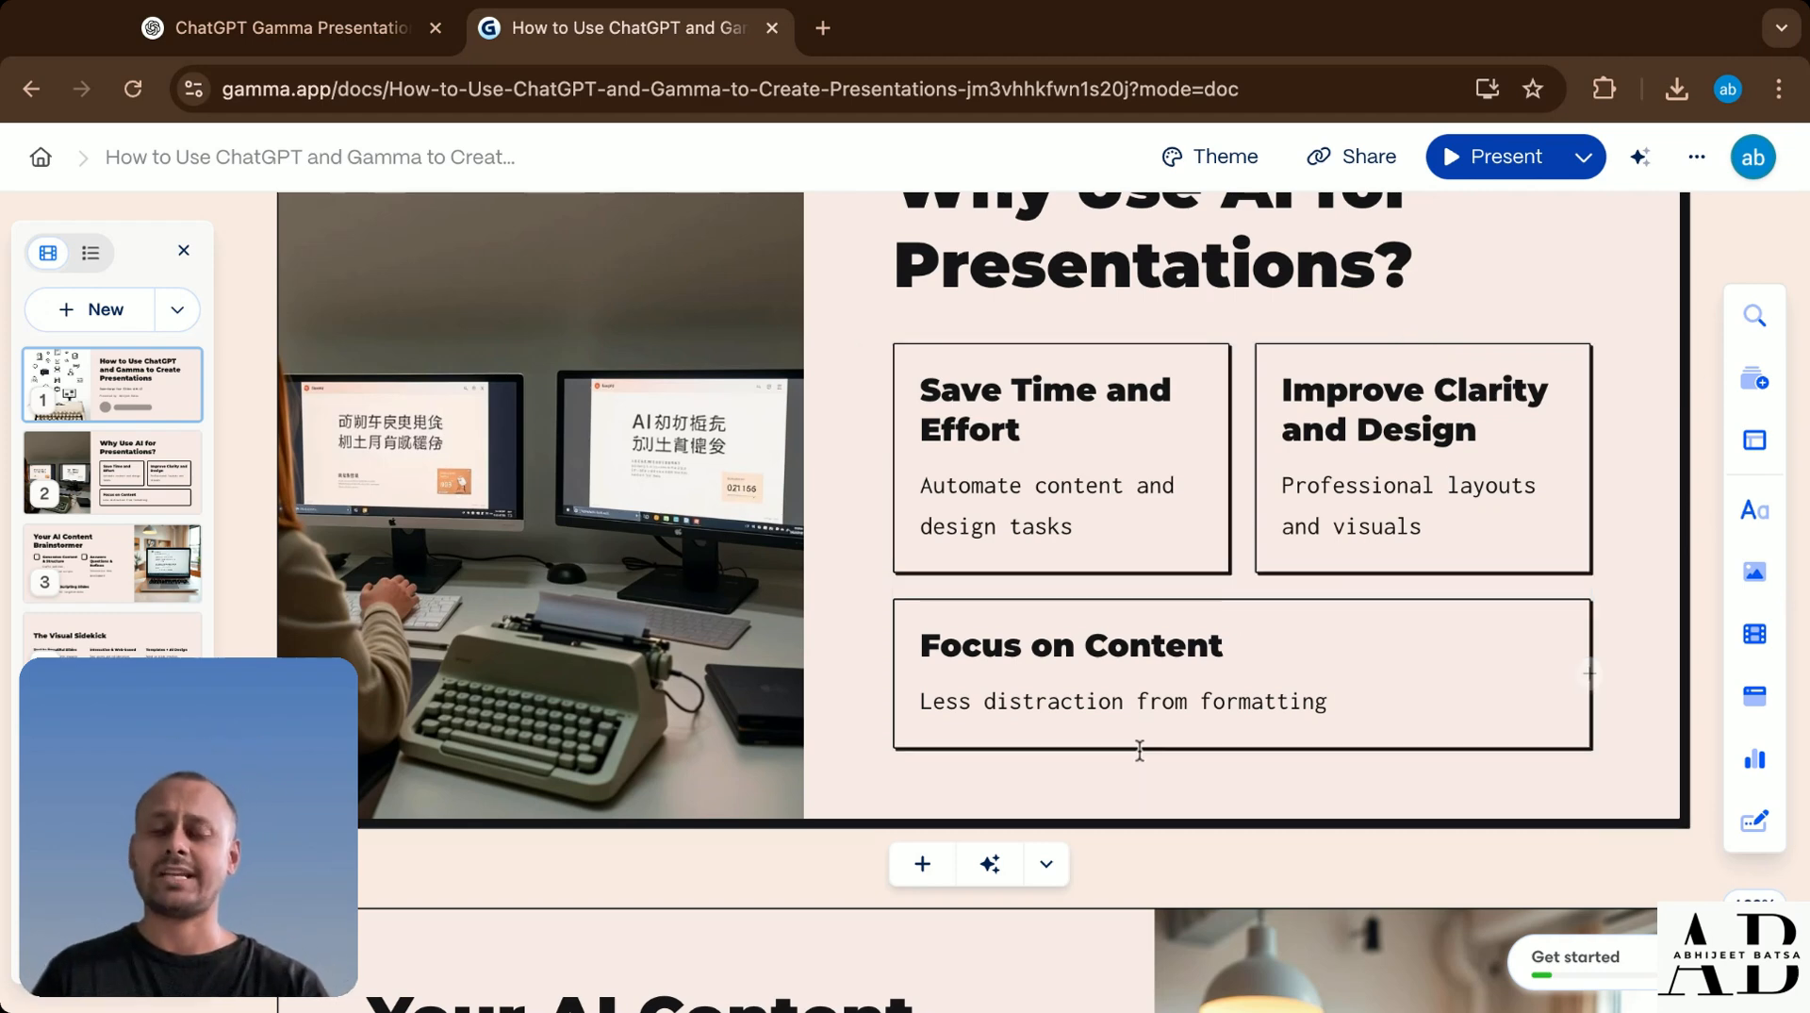
{"action": "scroll", "coordinate": [1241, 792], "scroll_direction": "down", "scroll_amount": 2}
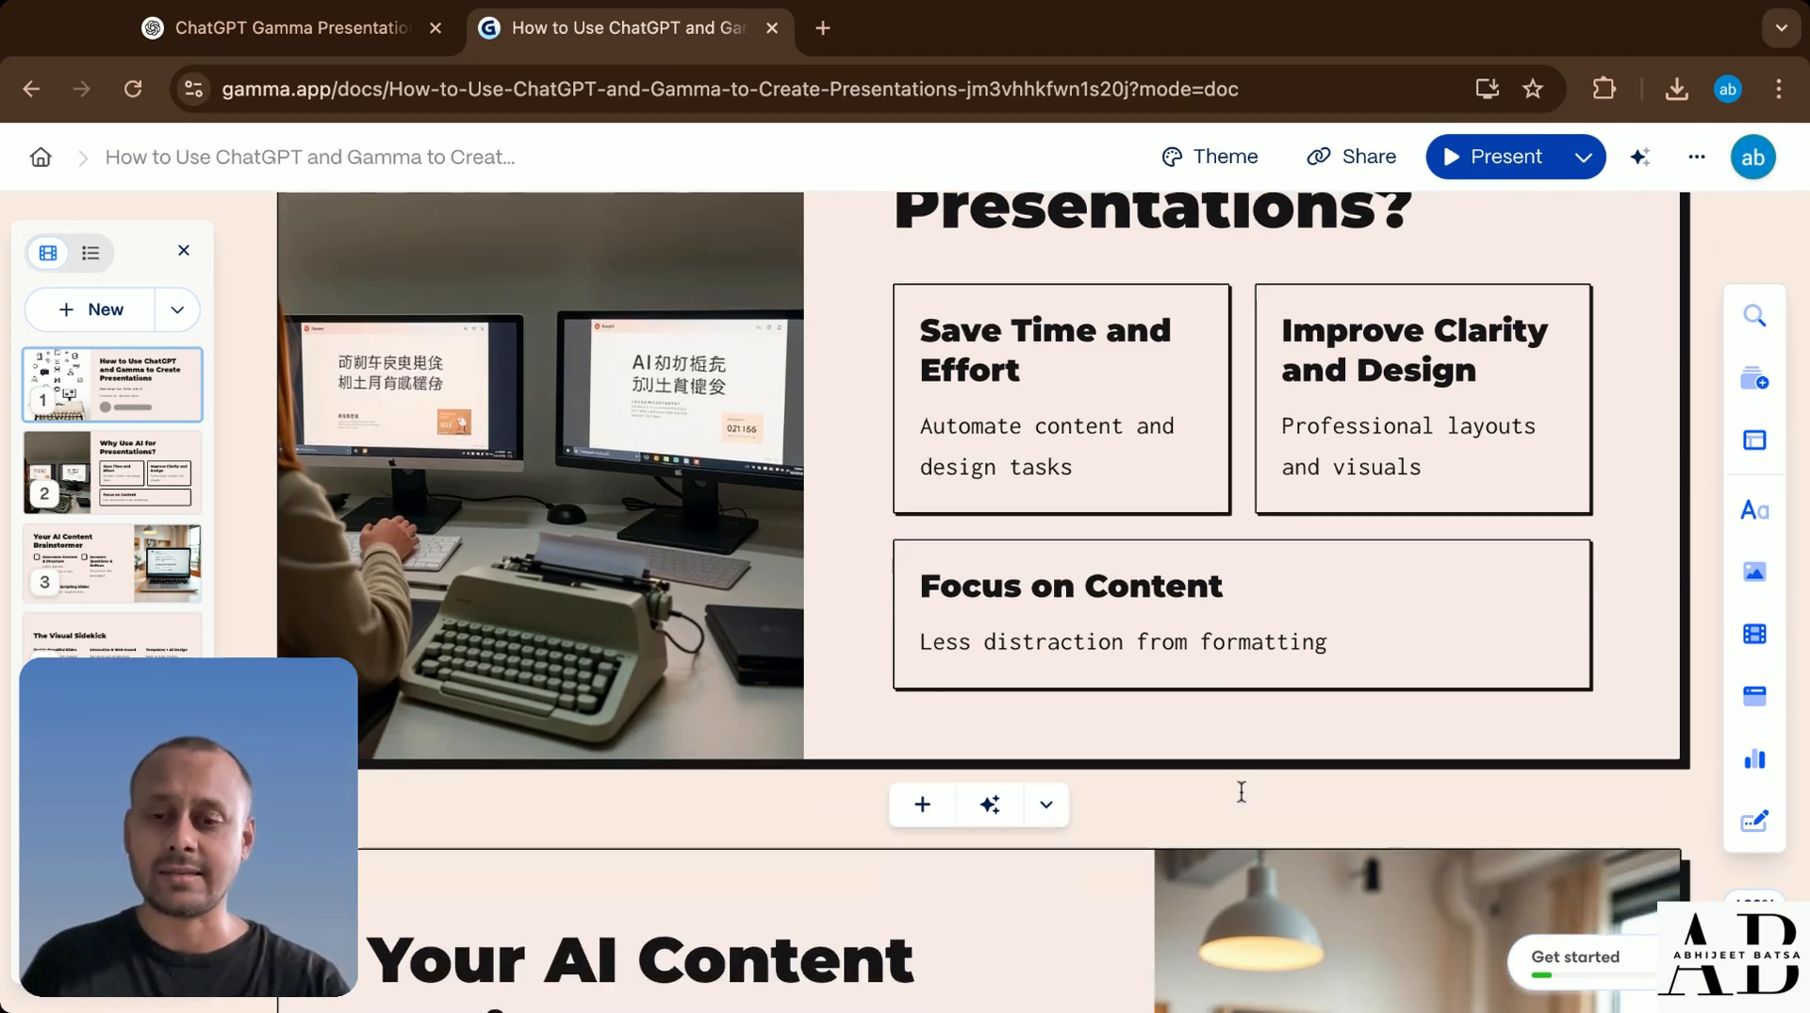
{"action": "scroll", "coordinate": [1241, 792], "scroll_direction": "down", "scroll_amount": 1}
{"action": "scroll", "coordinate": [1240, 792], "scroll_direction": "down", "scroll_amount": 5}
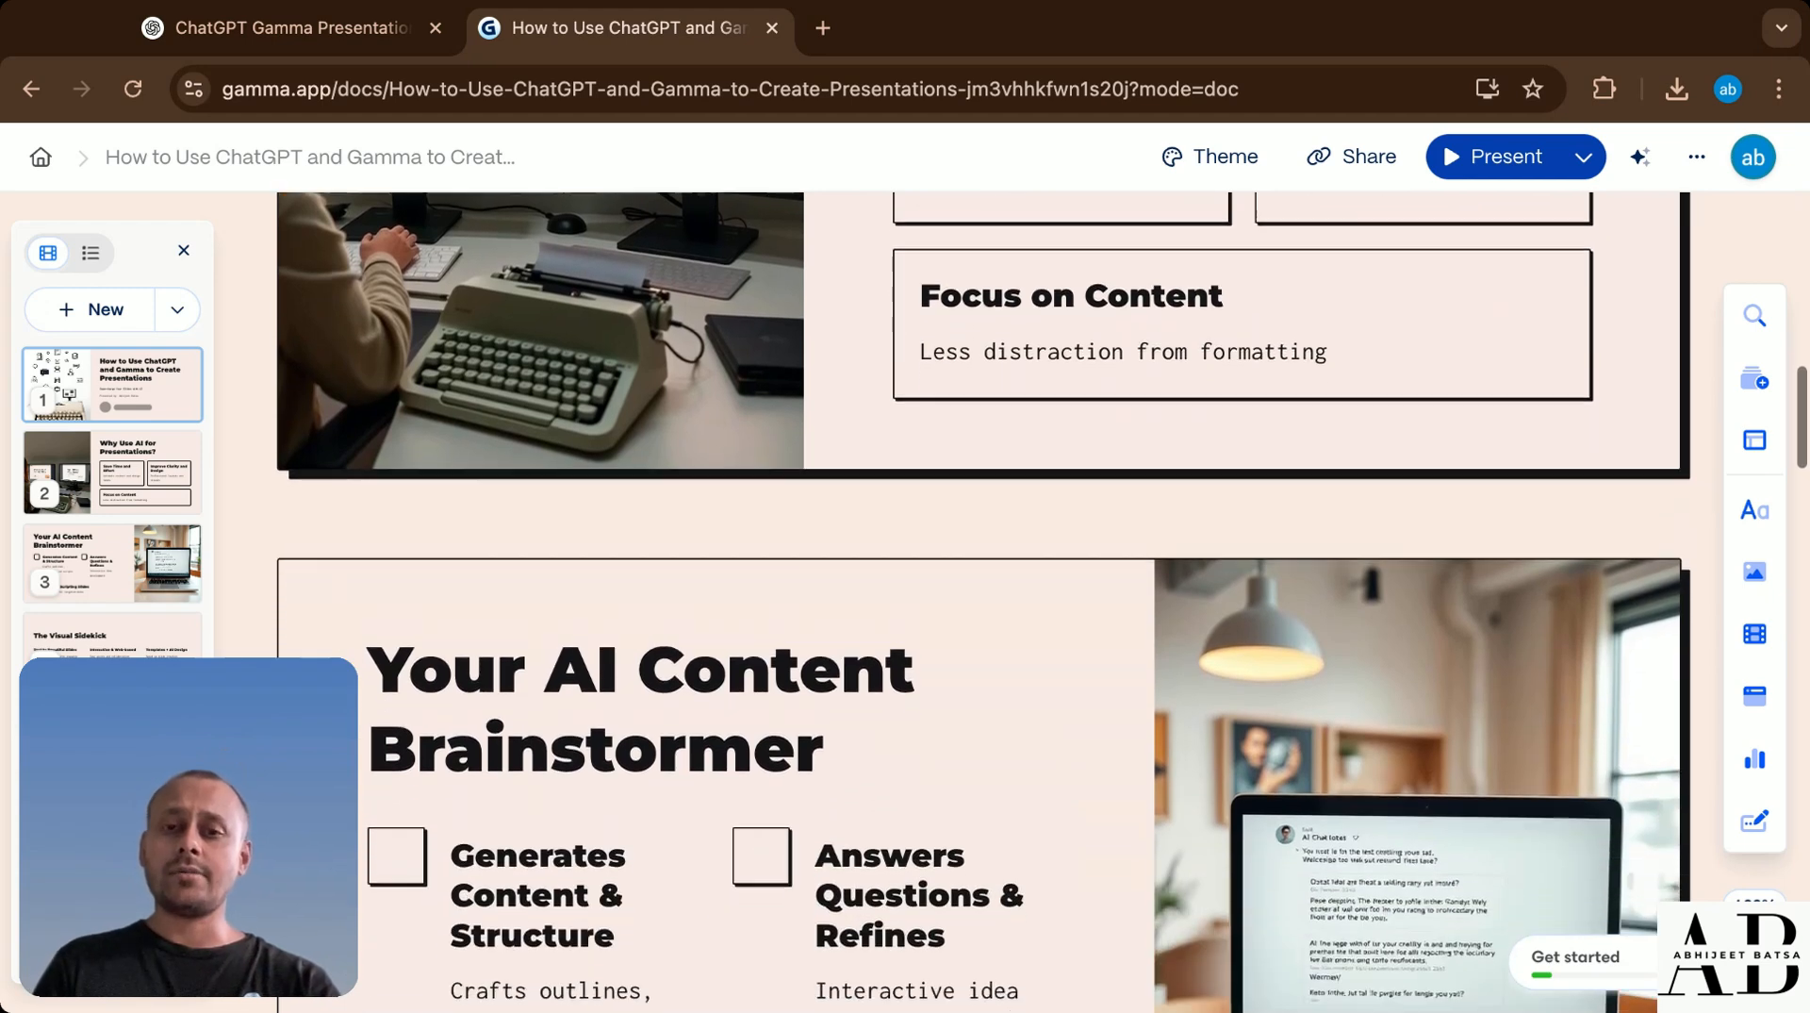
{"action": "scroll", "coordinate": [981, 603], "scroll_direction": "down", "scroll_amount": 7}
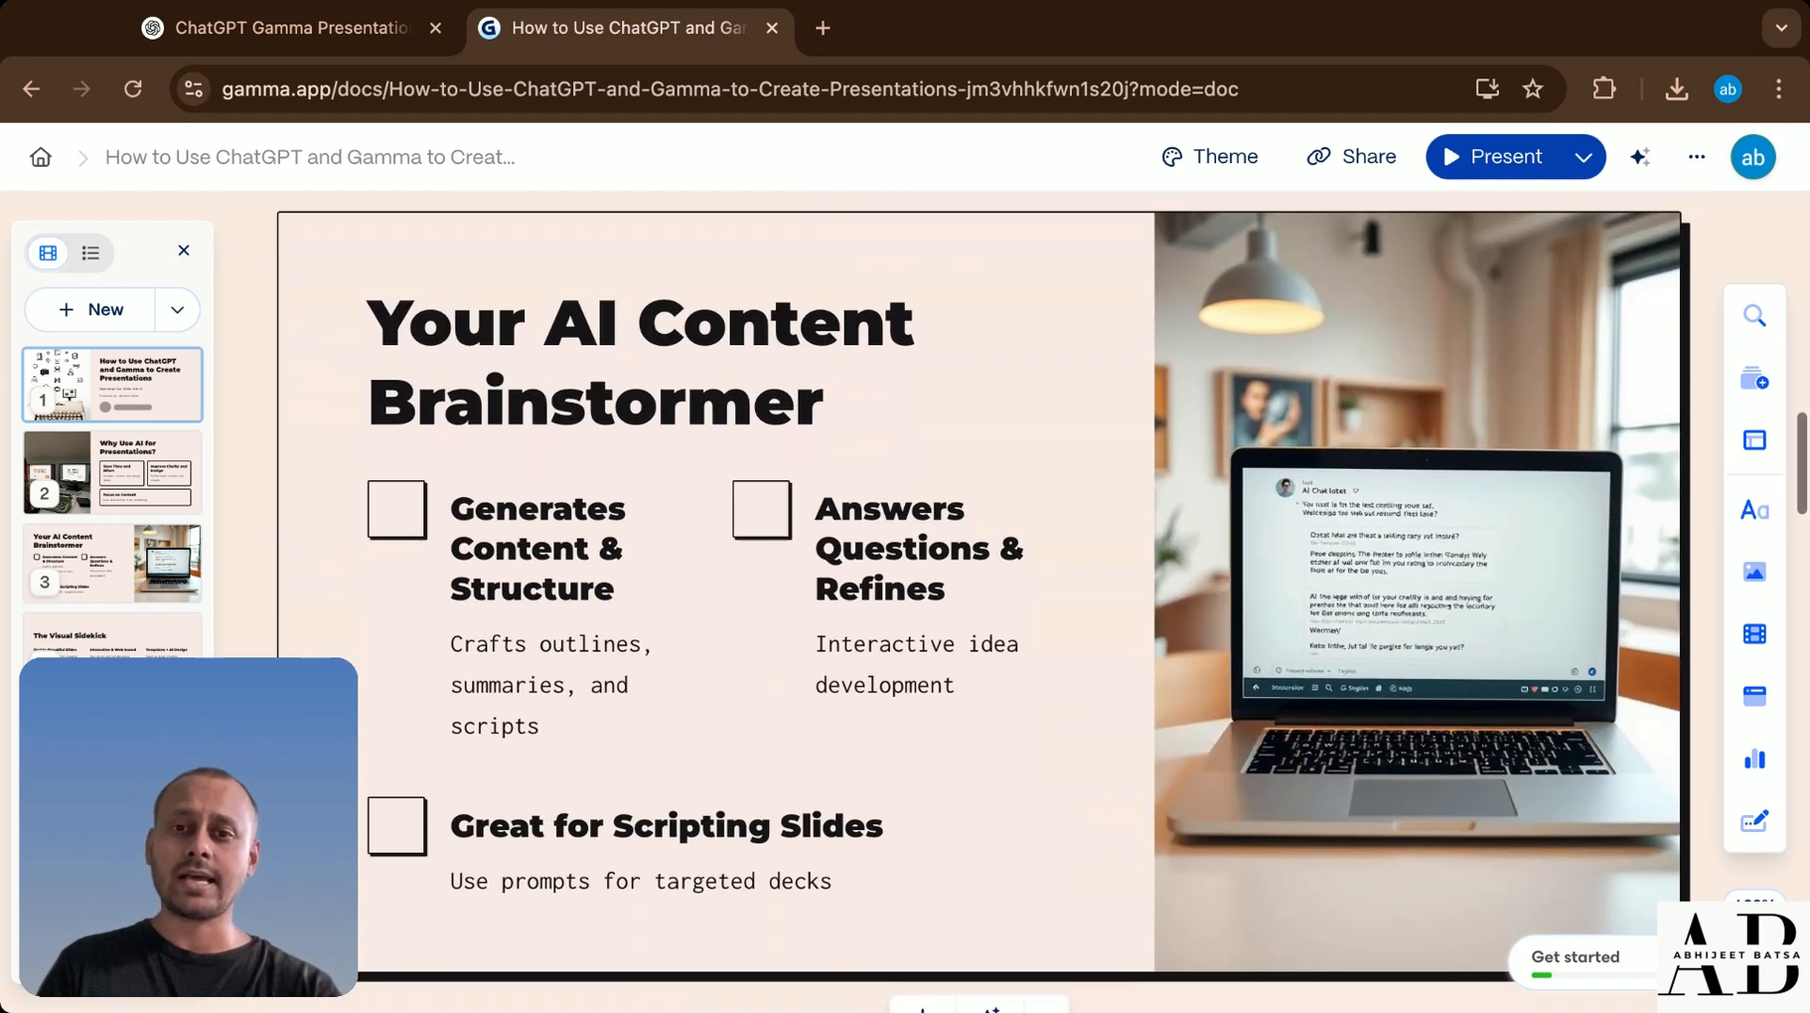
{"action": "scroll", "coordinate": [951, 617], "scroll_direction": "down", "scroll_amount": 2}
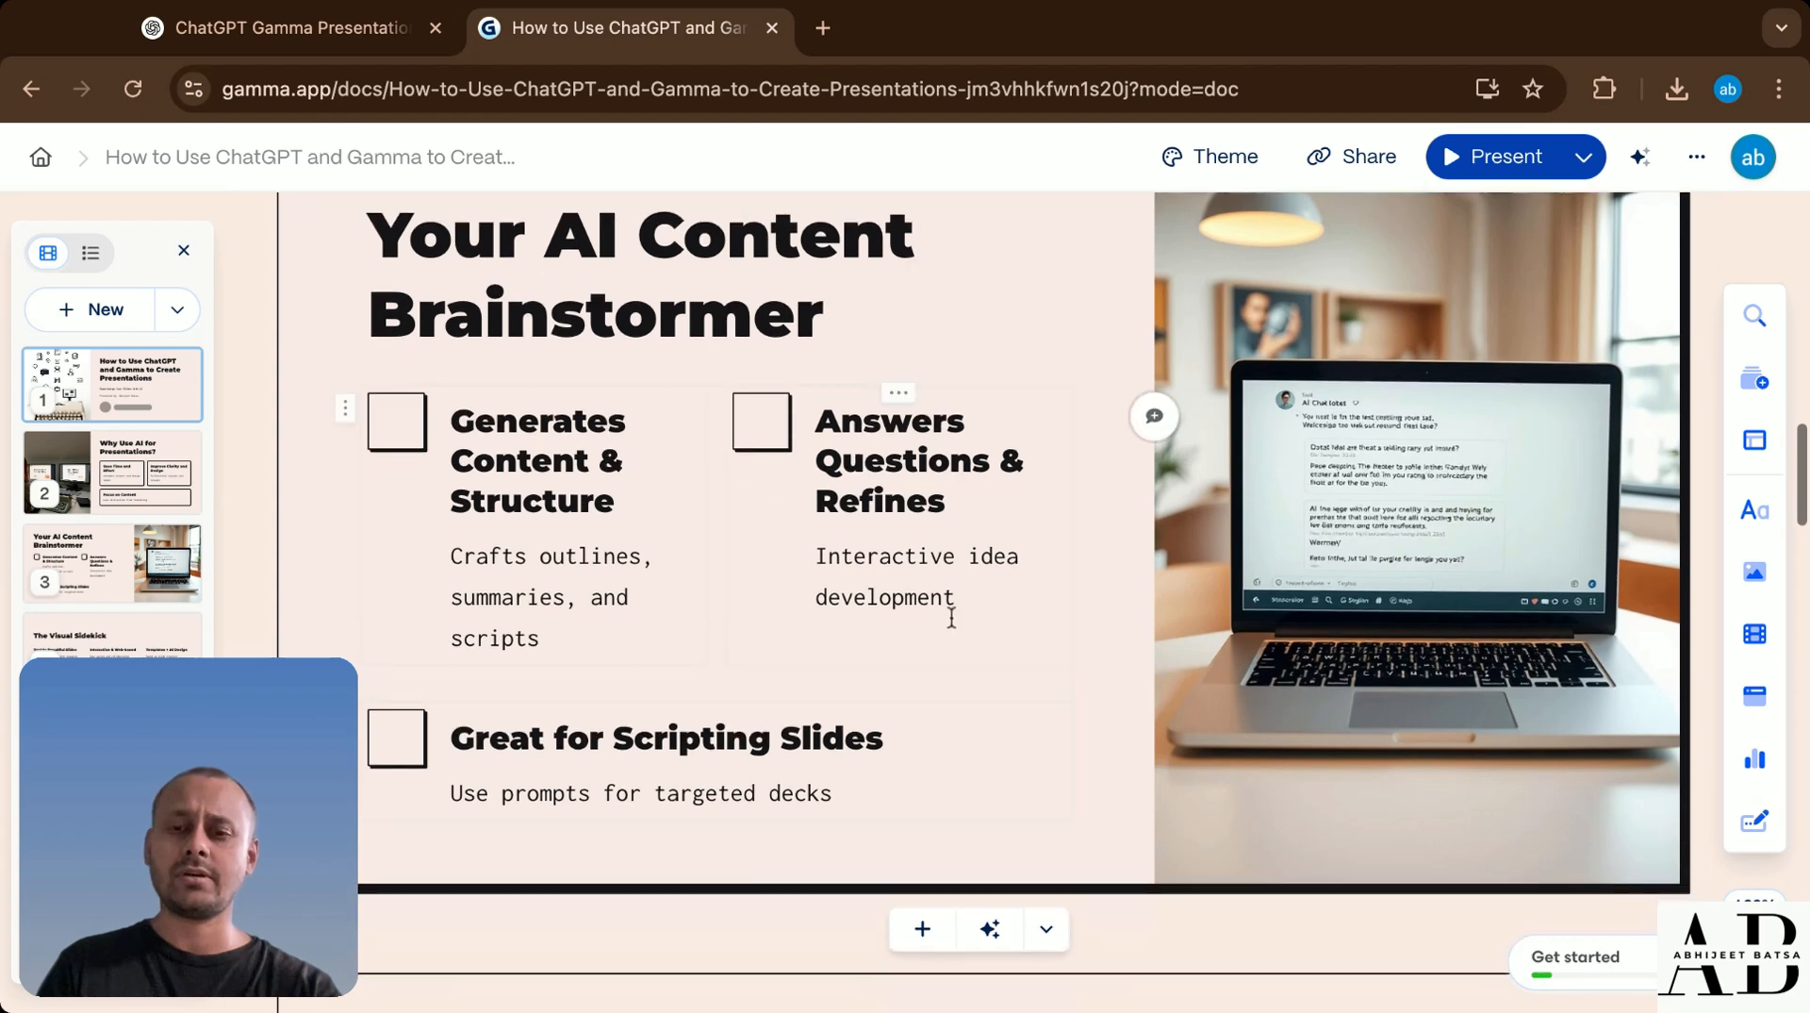
{"action": "scroll", "coordinate": [1091, 846], "scroll_direction": "down", "scroll_amount": 2}
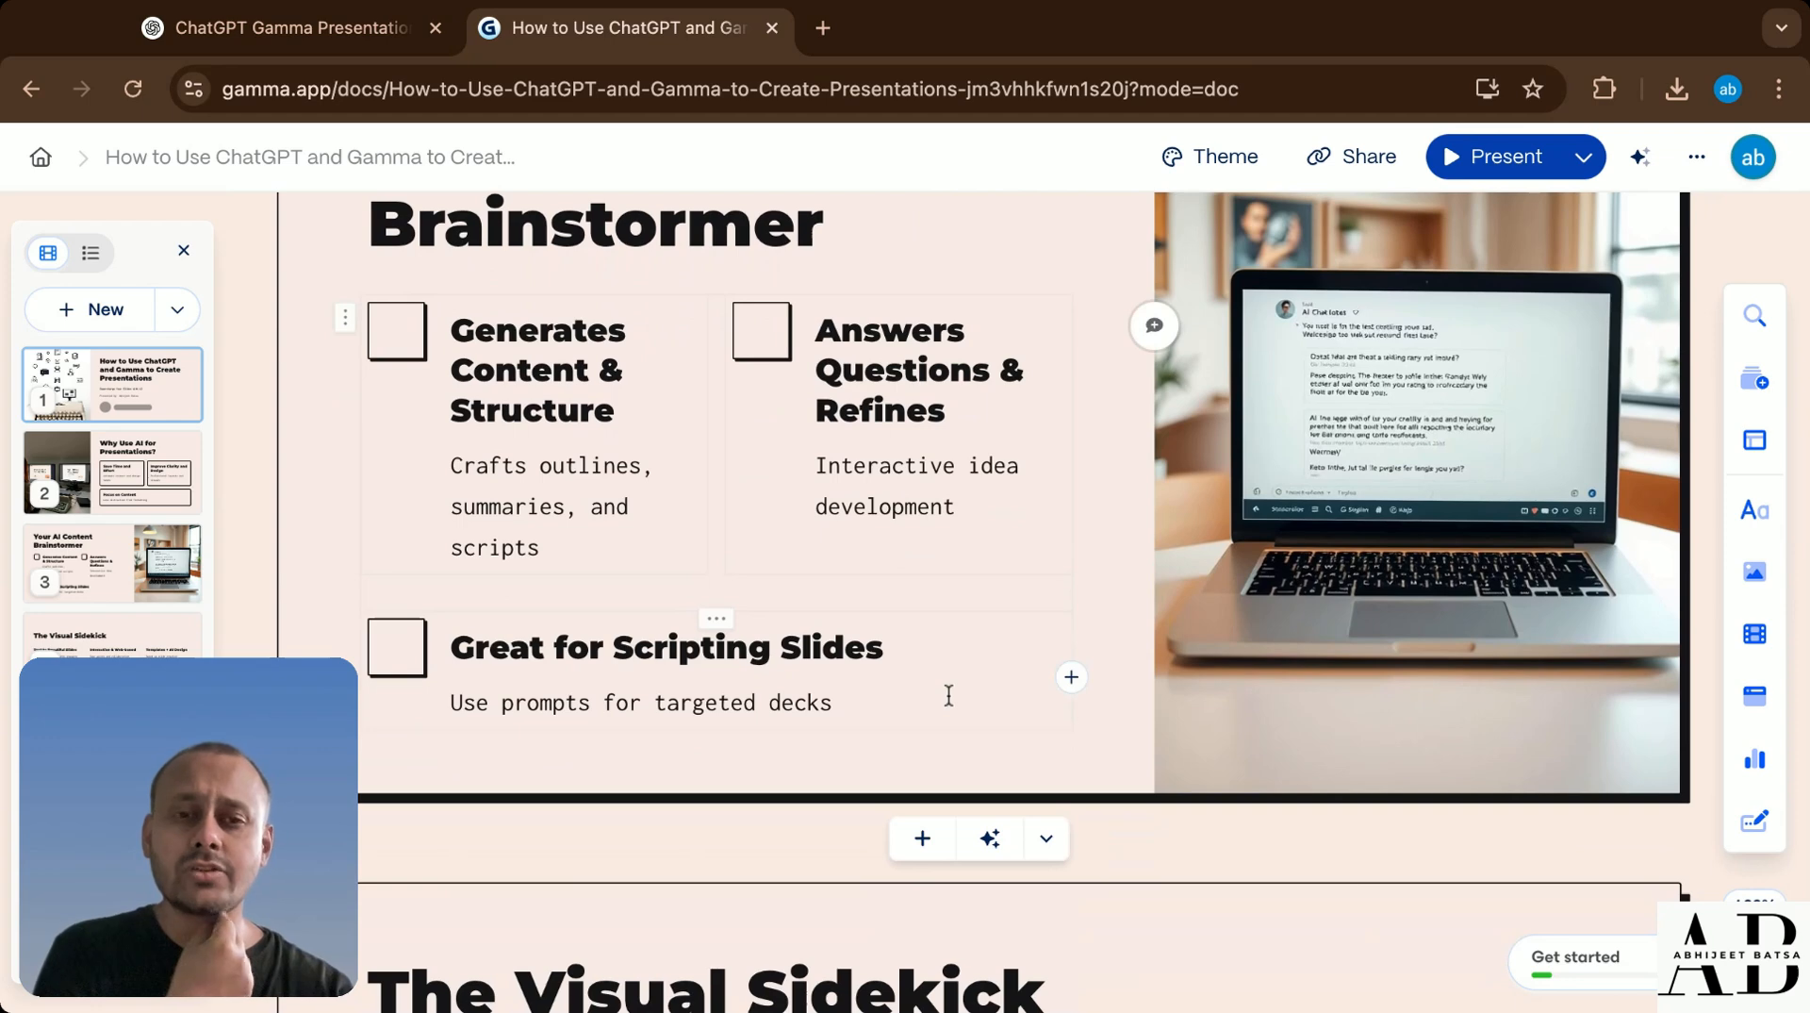
- Examine the AI prompt, style, aspect ratio and model settings of the laptop image on the "Your AI Content Brainstormer" slide, leaving them unedited
{"action": "scroll", "coordinate": [850, 674], "scroll_direction": "up", "scroll_amount": 6}
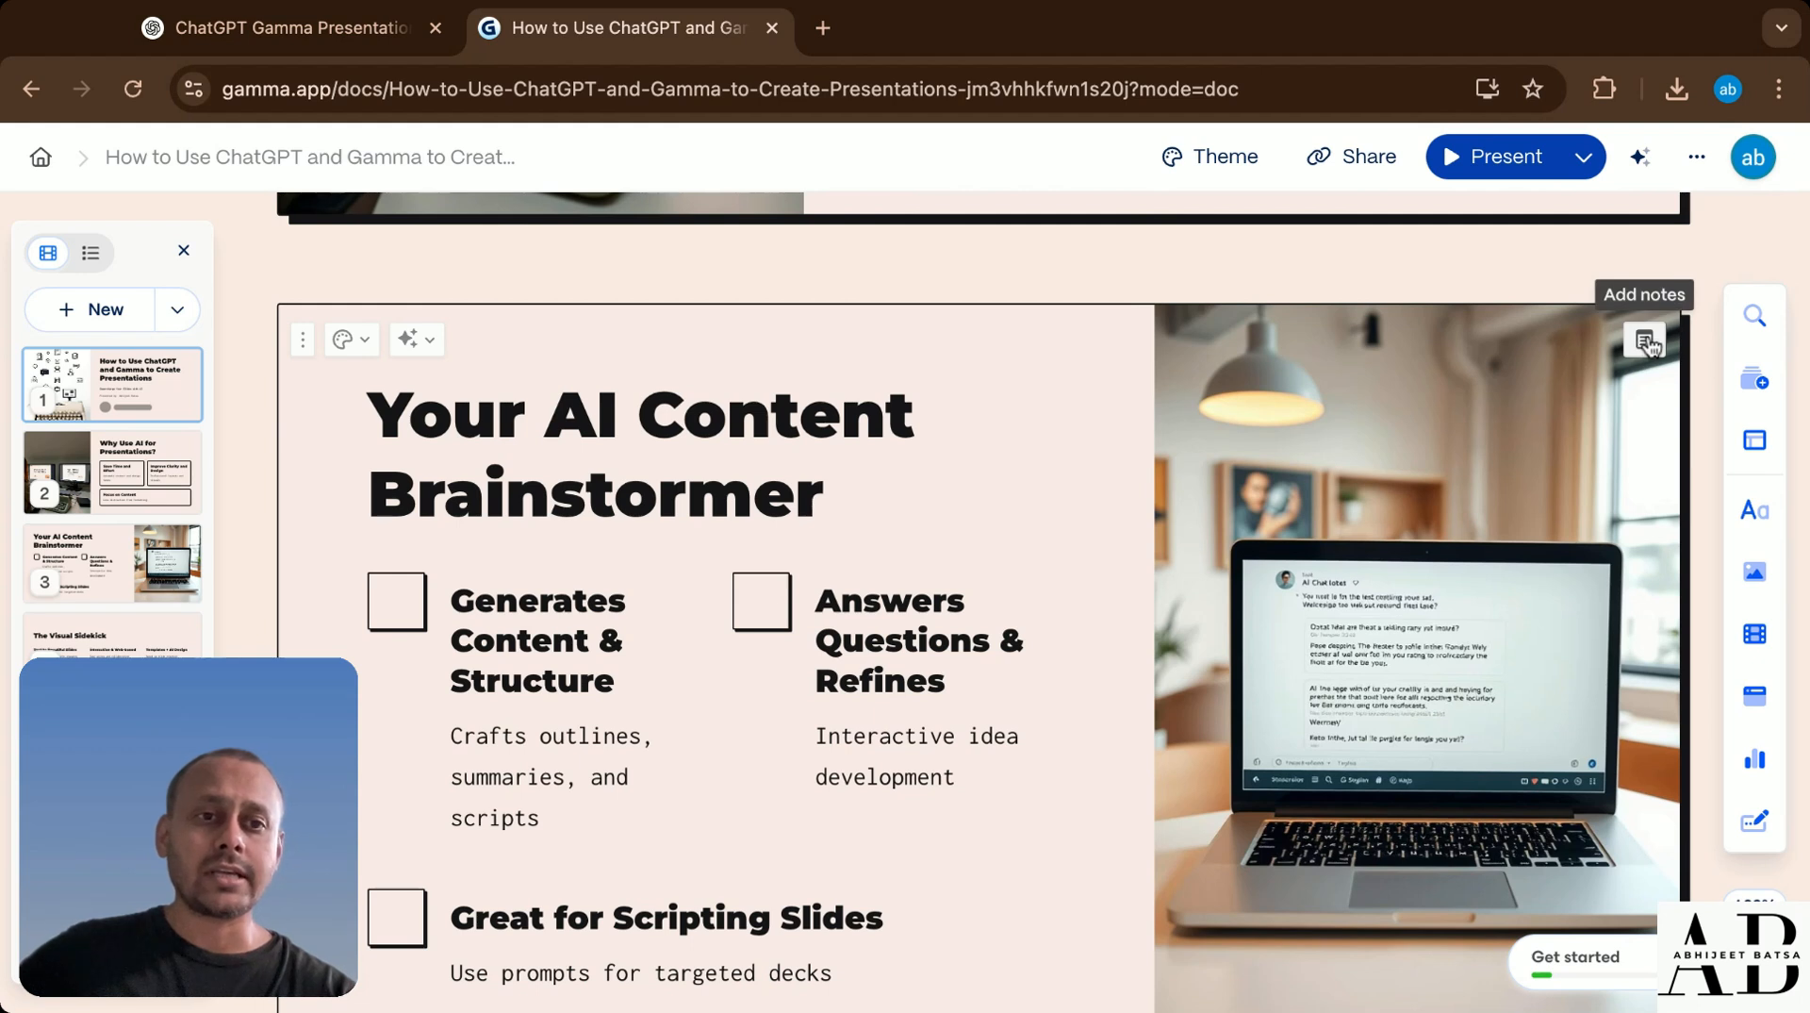
{"action": "left_click", "coordinate": [1529, 436]}
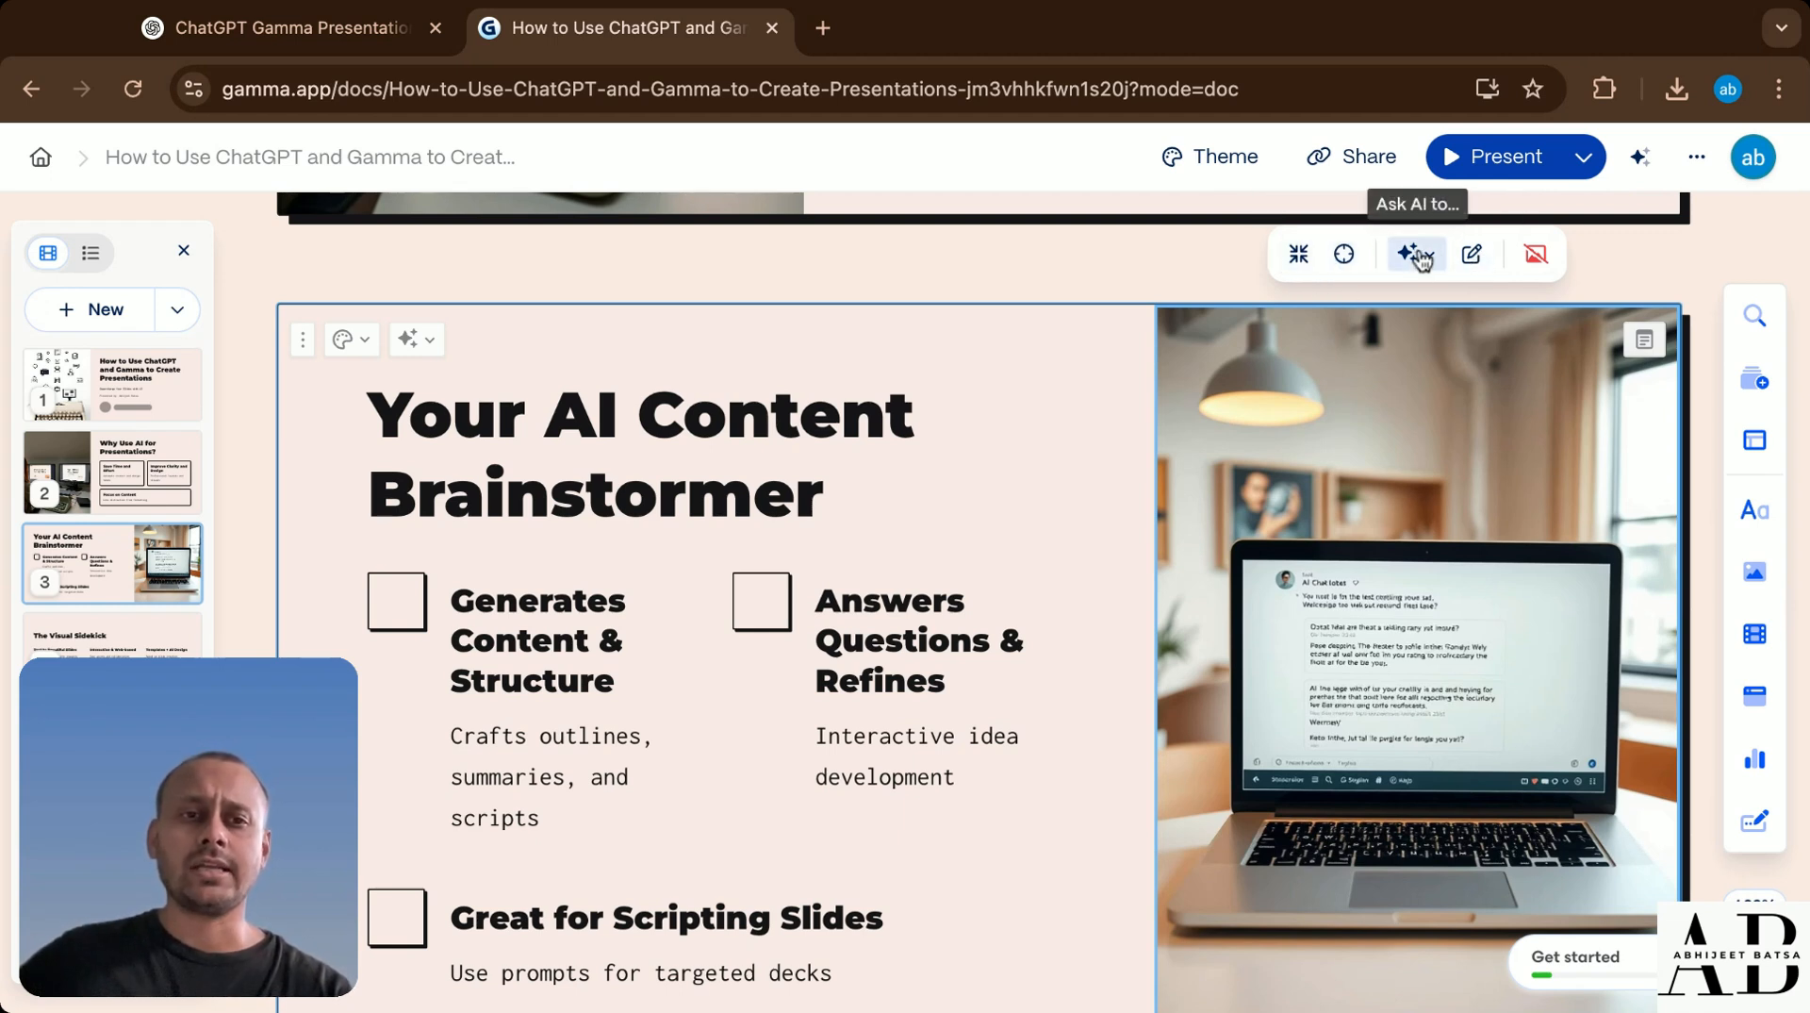
{"action": "left_click", "coordinate": [1472, 254]}
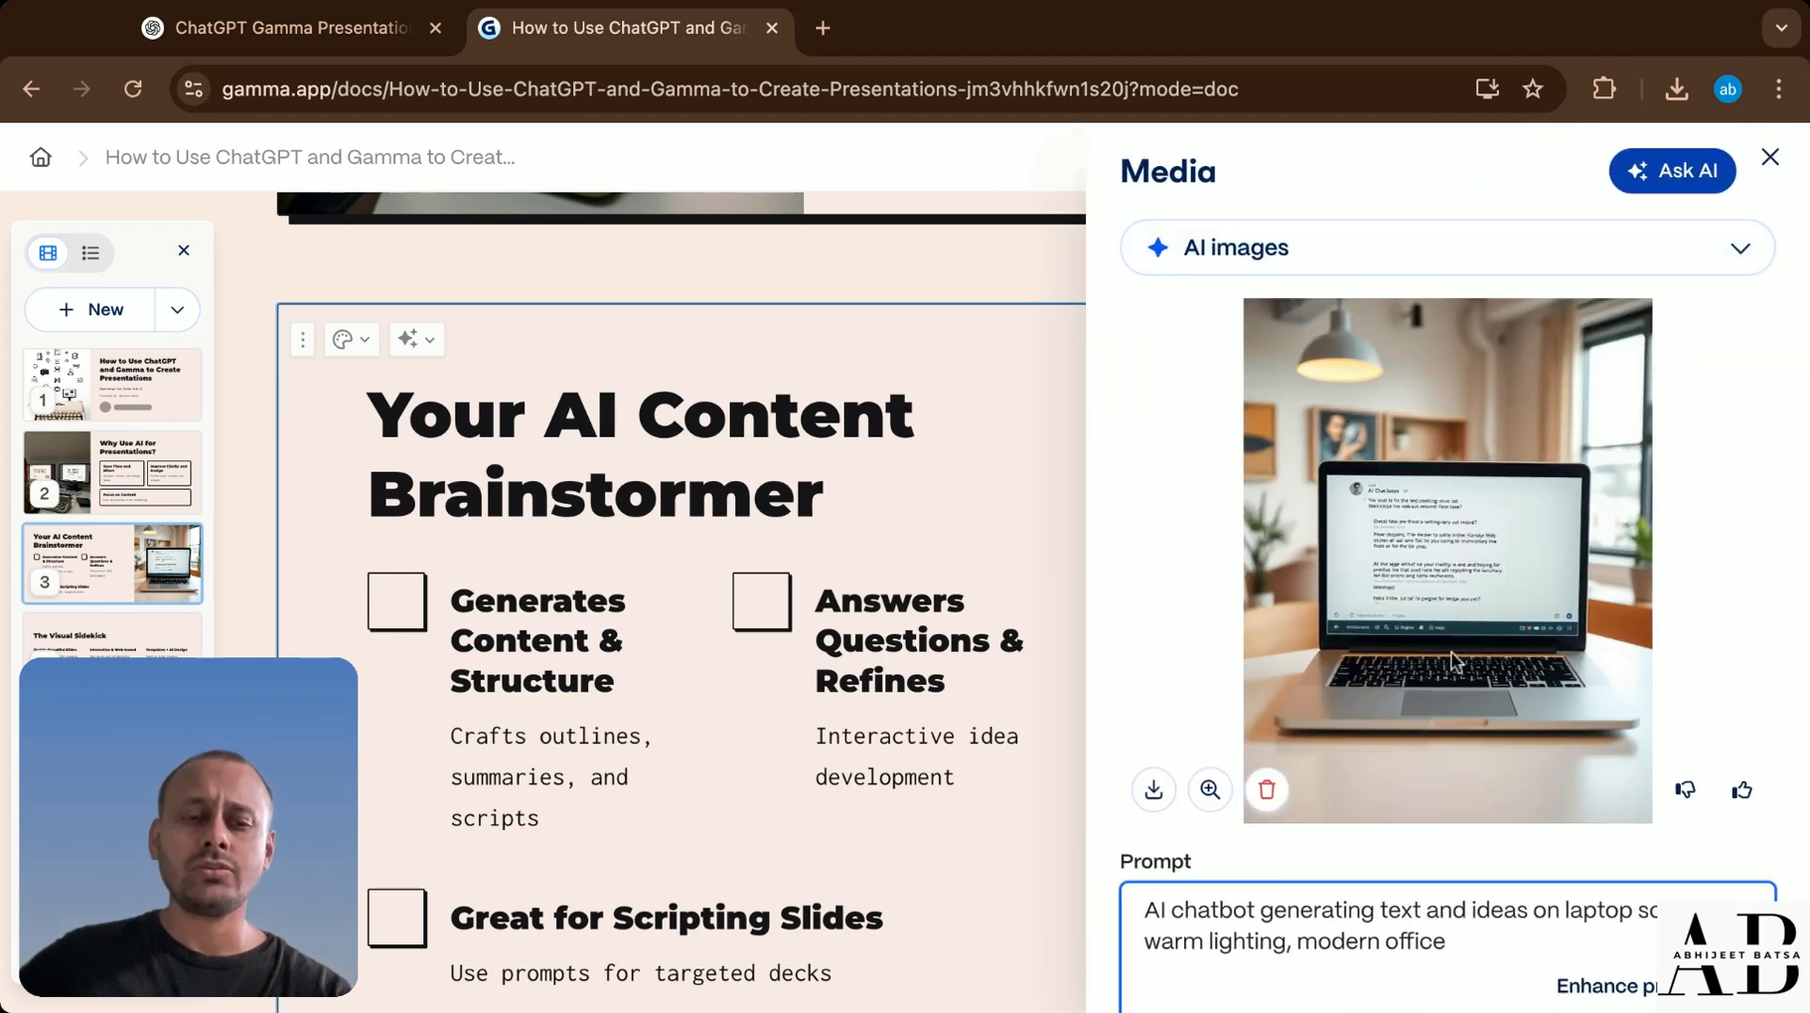
{"action": "scroll", "coordinate": [1428, 734], "scroll_direction": "down", "scroll_amount": 3}
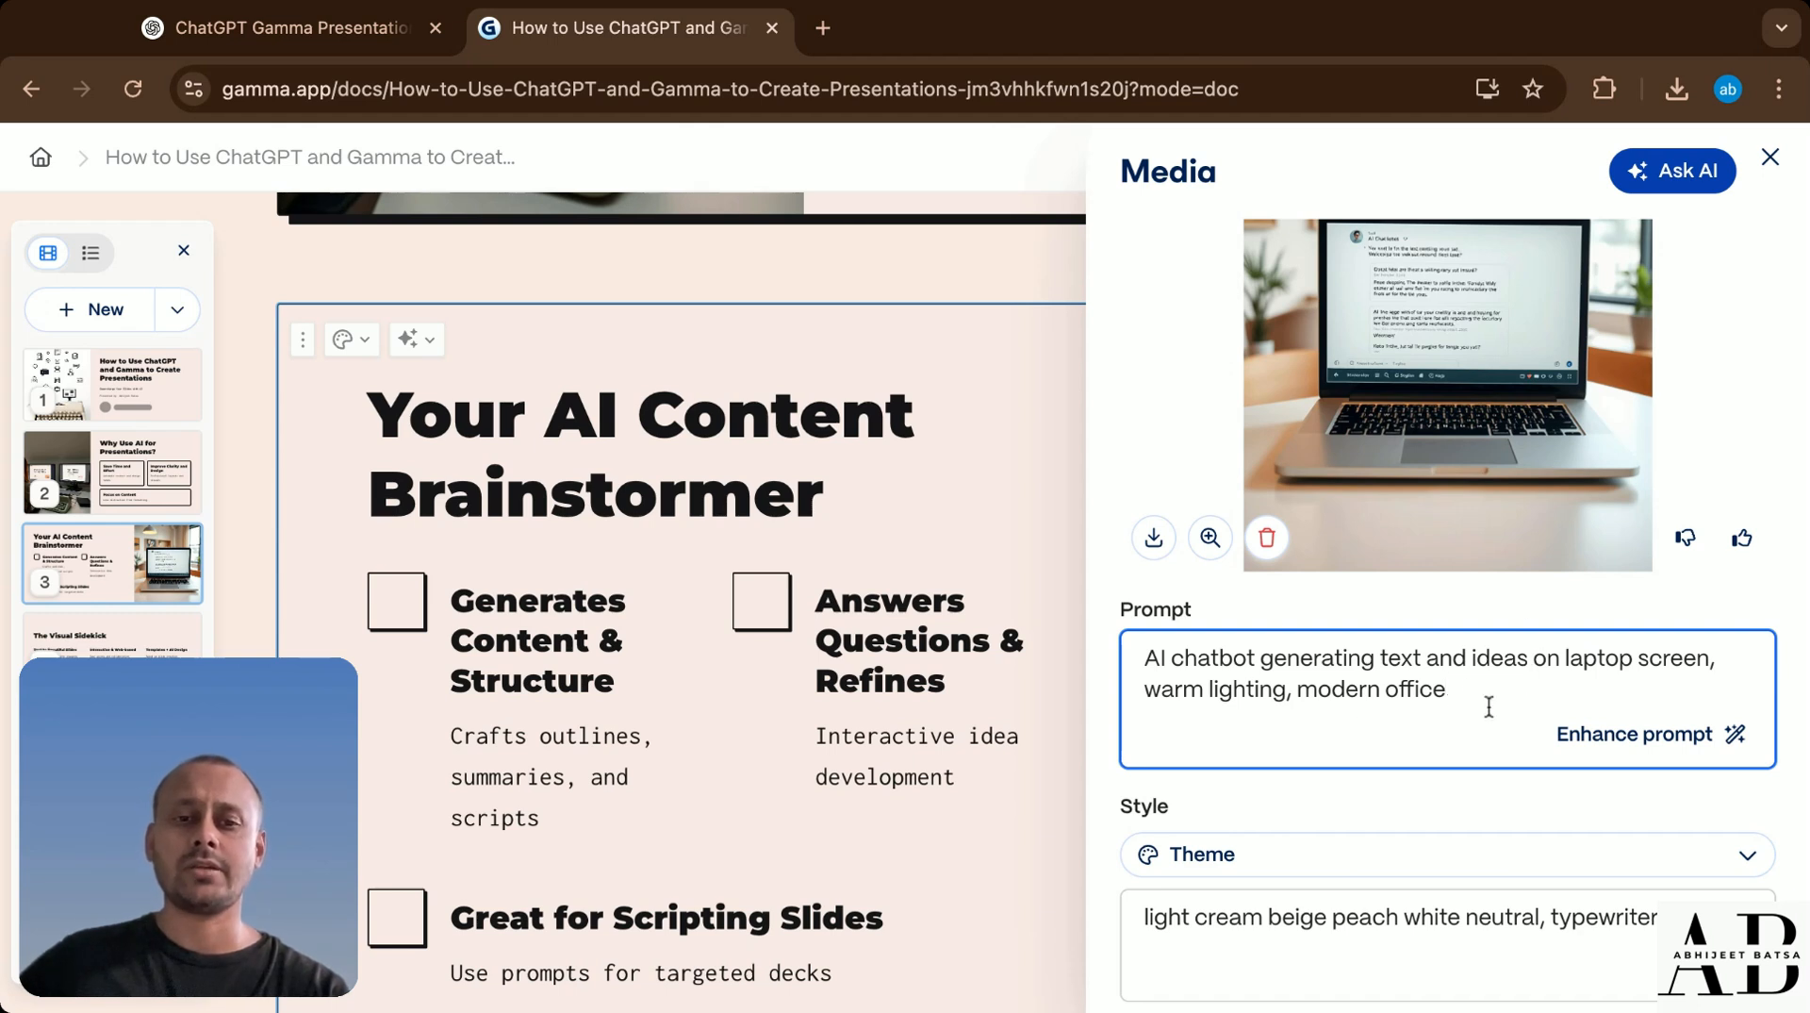
{"action": "scroll", "coordinate": [1489, 707], "scroll_direction": "down", "scroll_amount": 6}
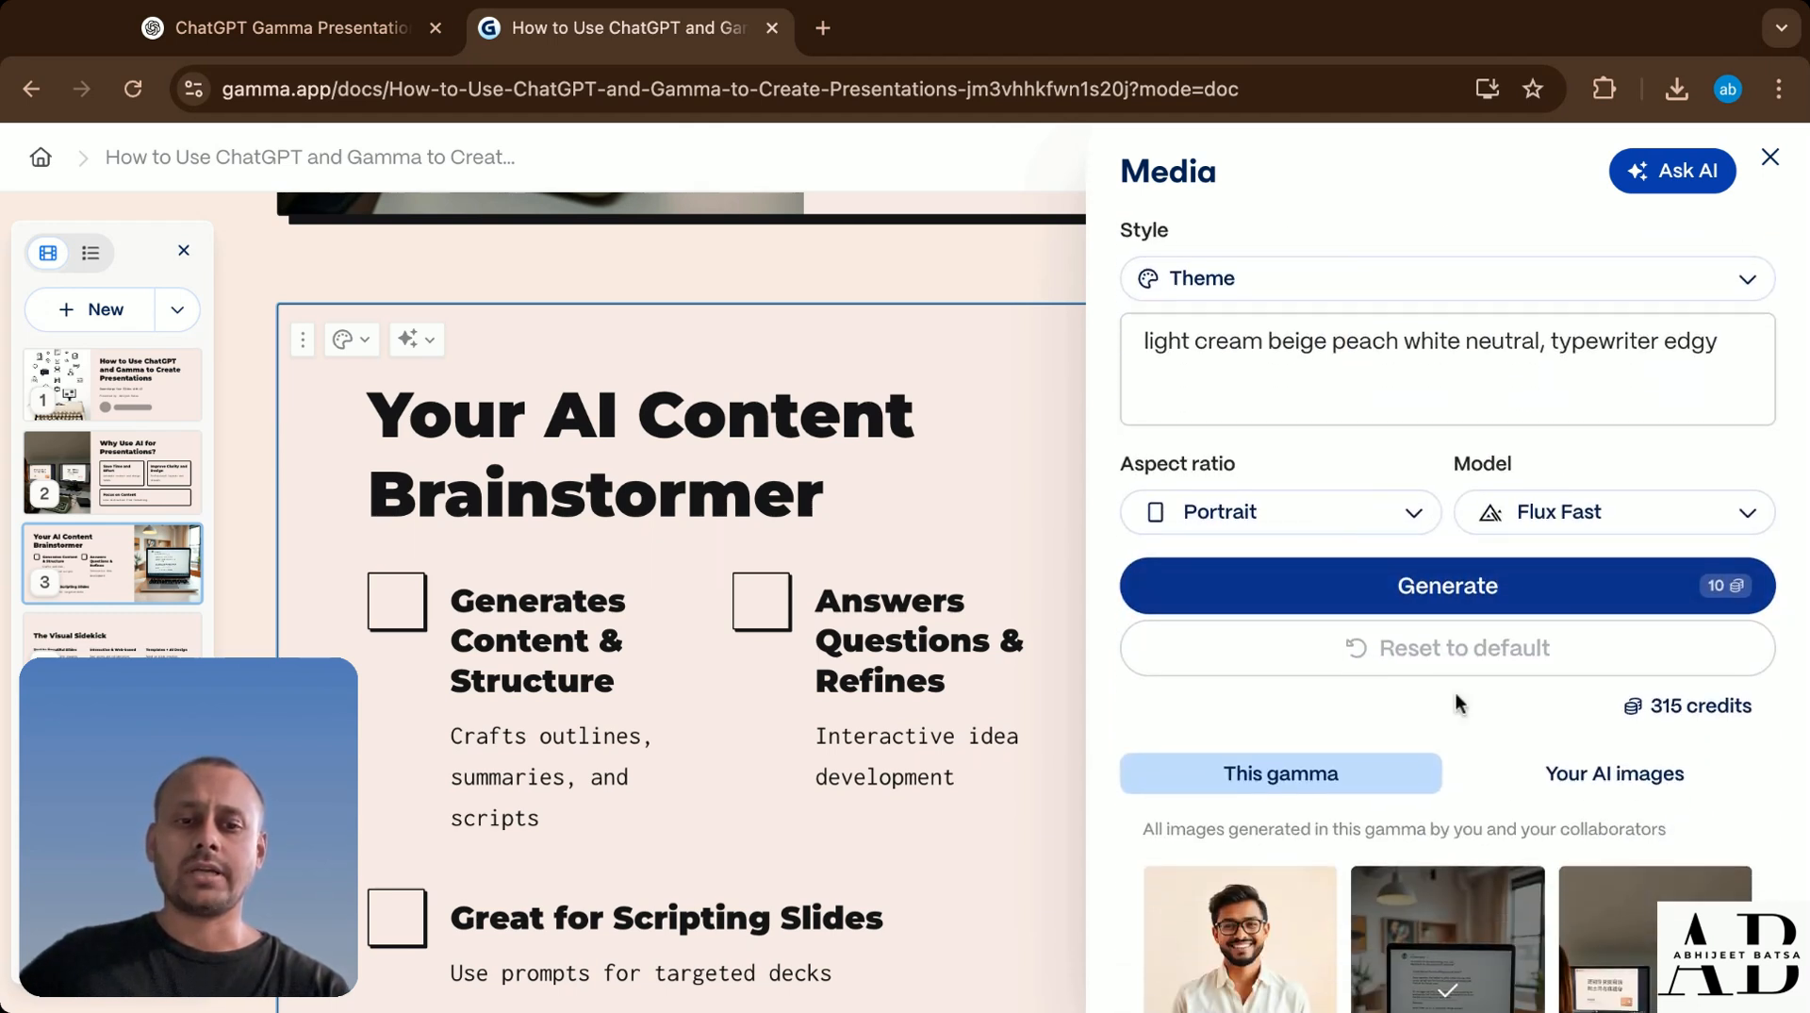
{"action": "scroll", "coordinate": [1425, 693], "scroll_direction": "down", "scroll_amount": 2}
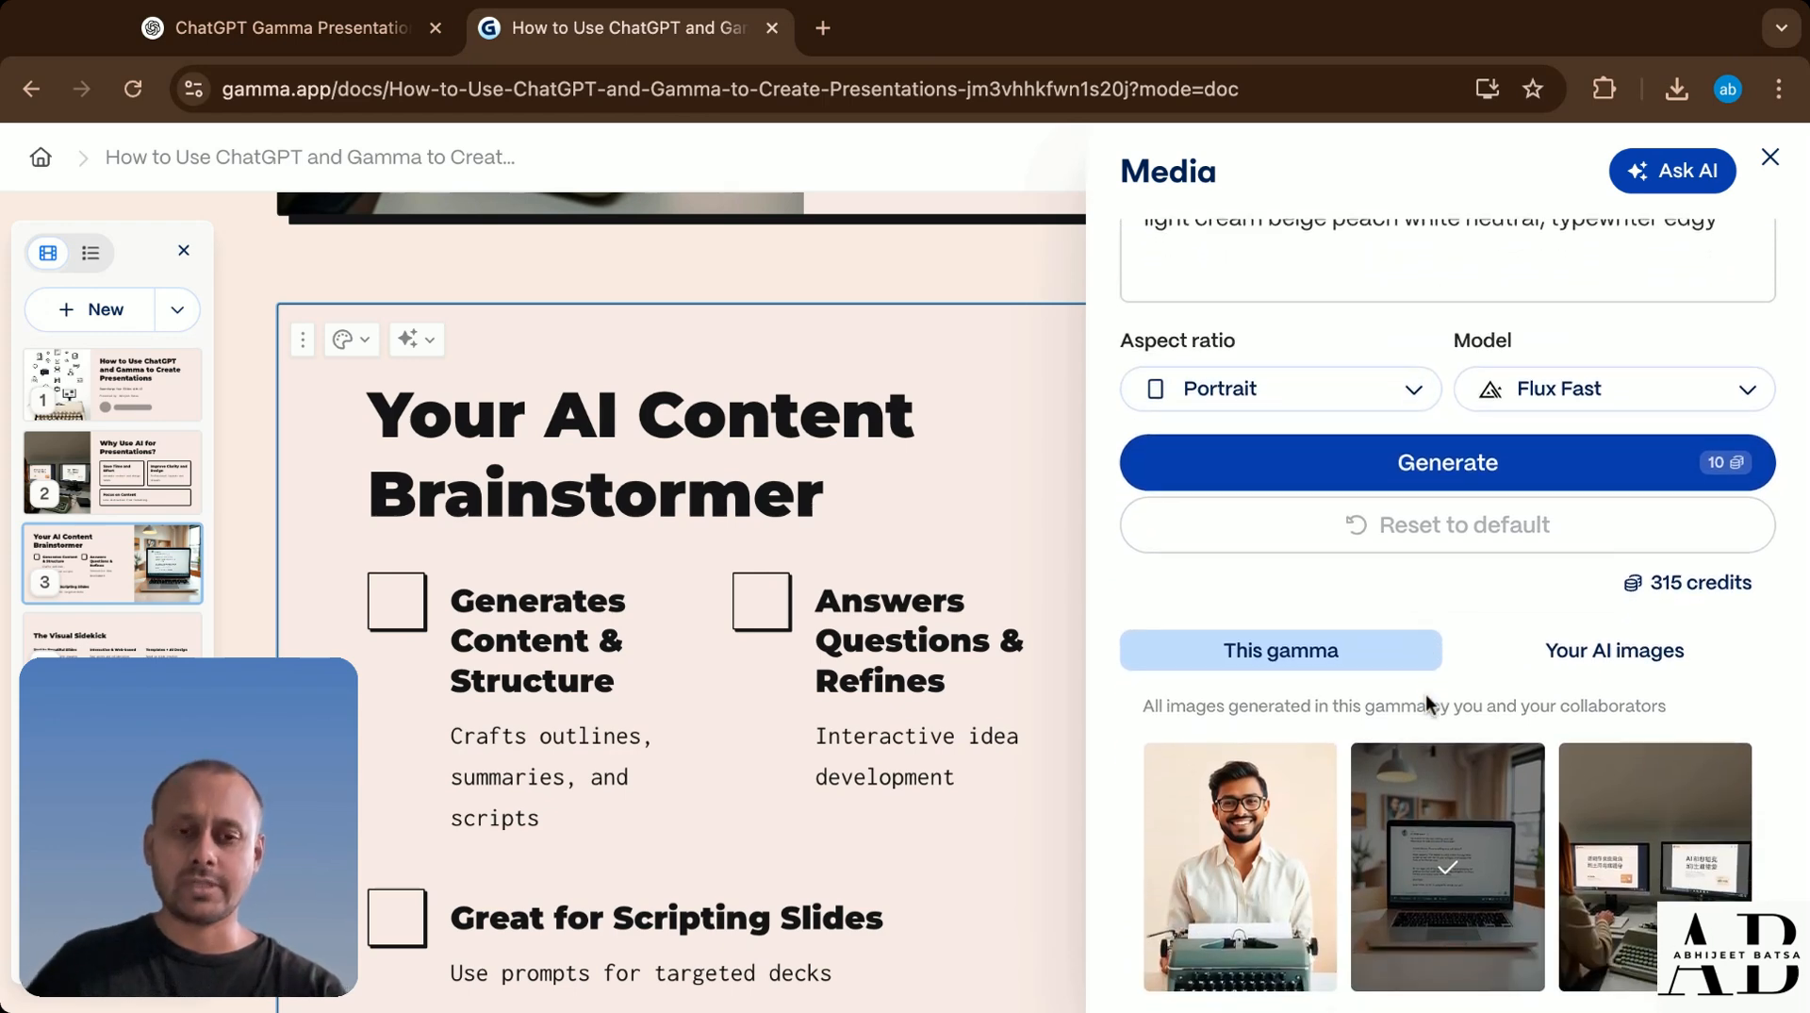
{"action": "scroll", "coordinate": [1425, 697], "scroll_direction": "down", "scroll_amount": 1}
{"action": "scroll", "coordinate": [1425, 697], "scroll_direction": "up", "scroll_amount": 1}
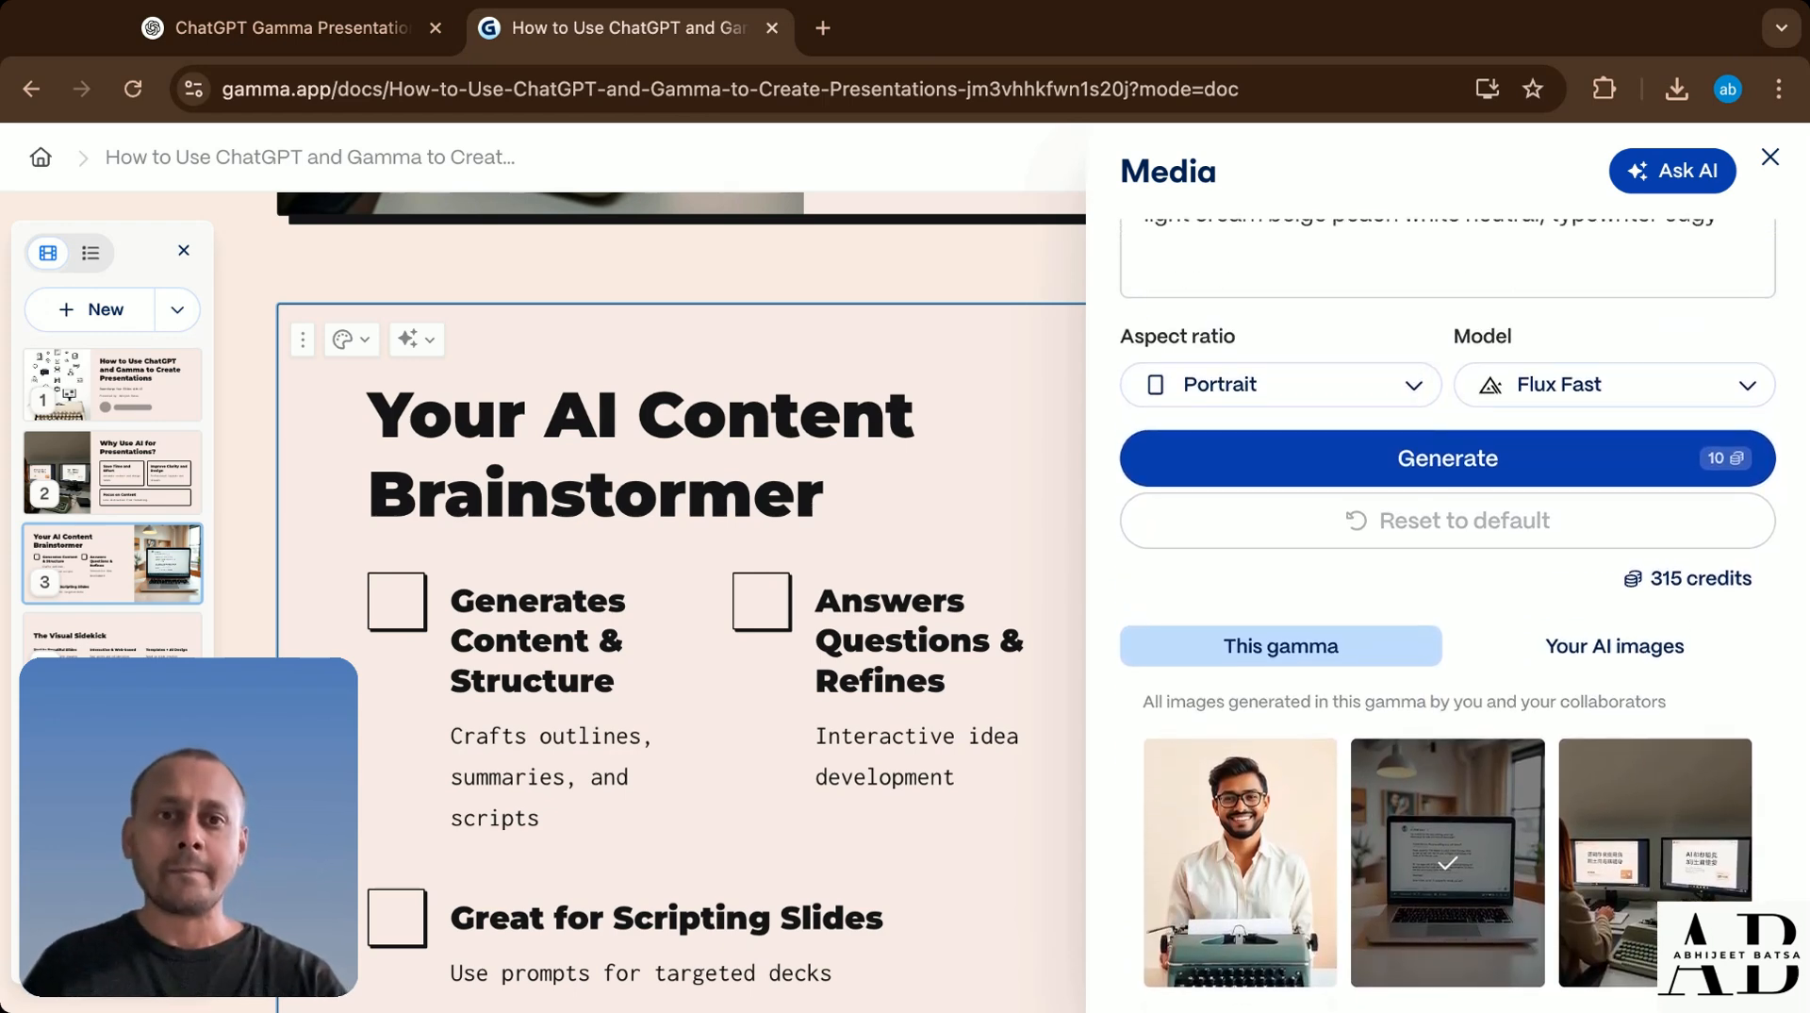
{"action": "scroll", "coordinate": [1447, 613], "scroll_direction": "up", "scroll_amount": 10}
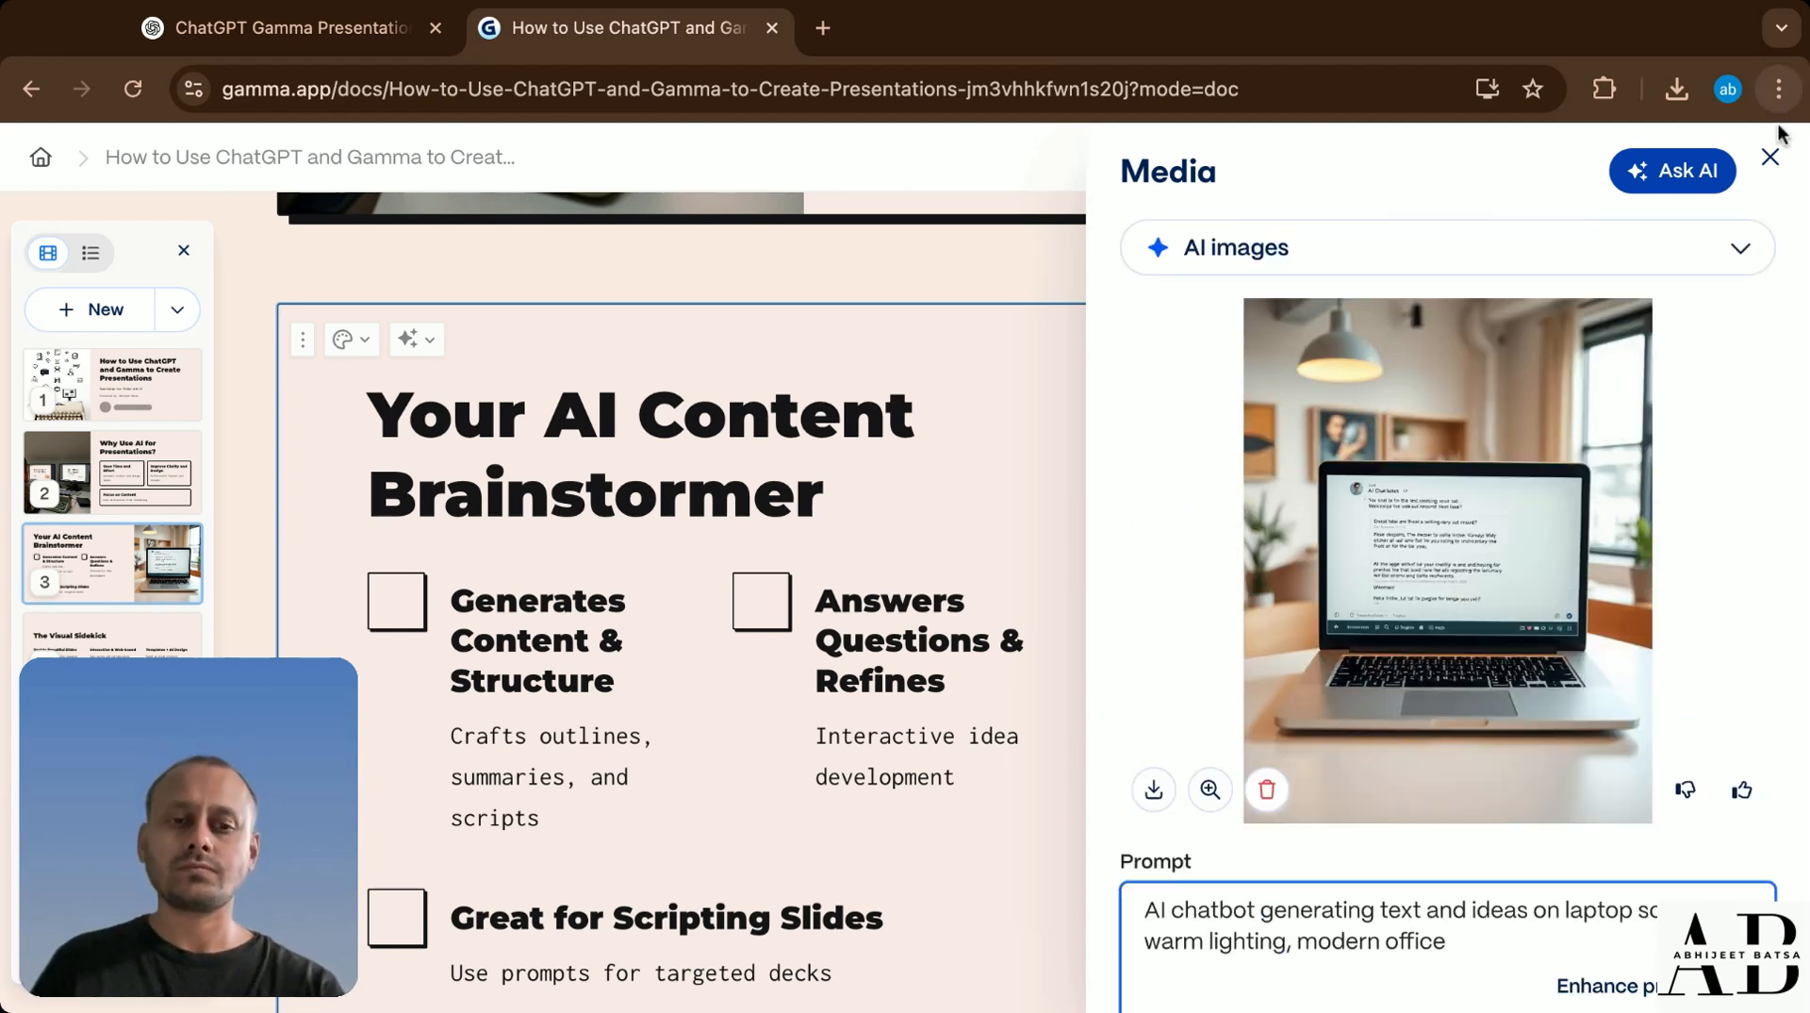
{"action": "left_click", "coordinate": [1769, 156]}
- Review the three columns on "The Visual Sidekick" slide and compare its layout with the "Your AI Content Brainstormer" slide
{"action": "scroll", "coordinate": [1389, 737], "scroll_direction": "down", "scroll_amount": 5}
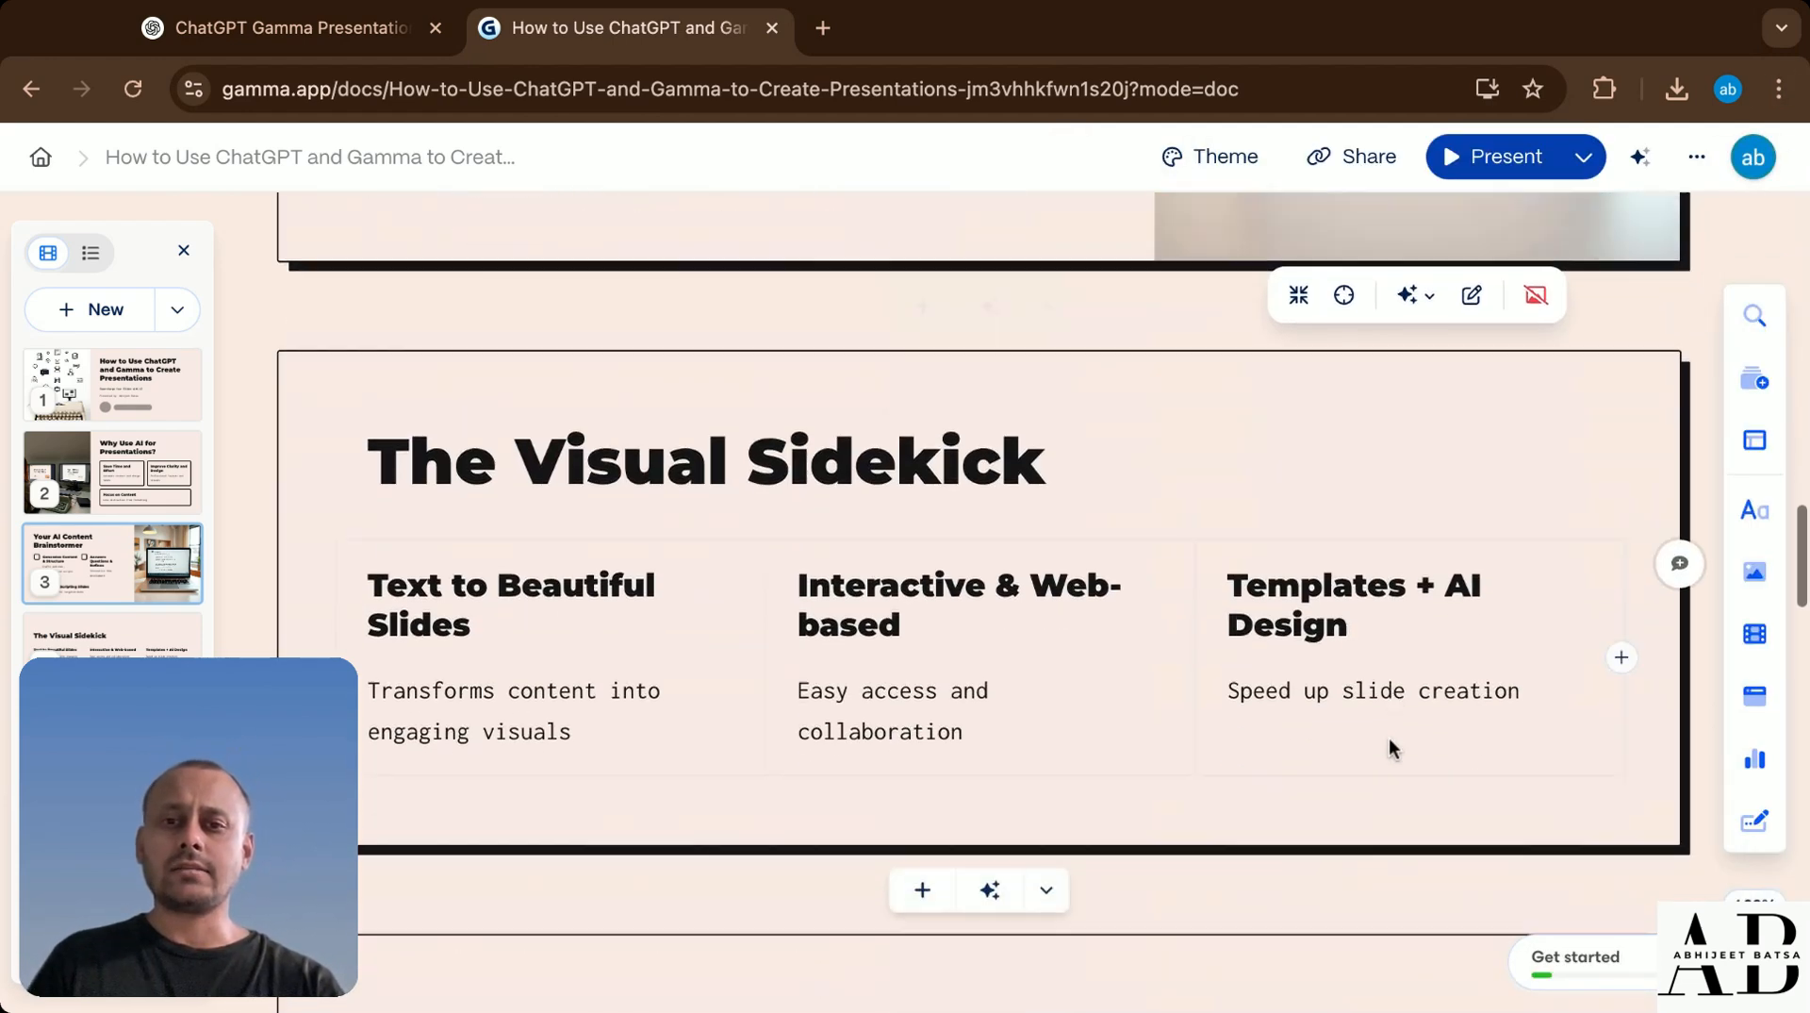
{"action": "scroll", "coordinate": [1389, 745], "scroll_direction": "up", "scroll_amount": 2}
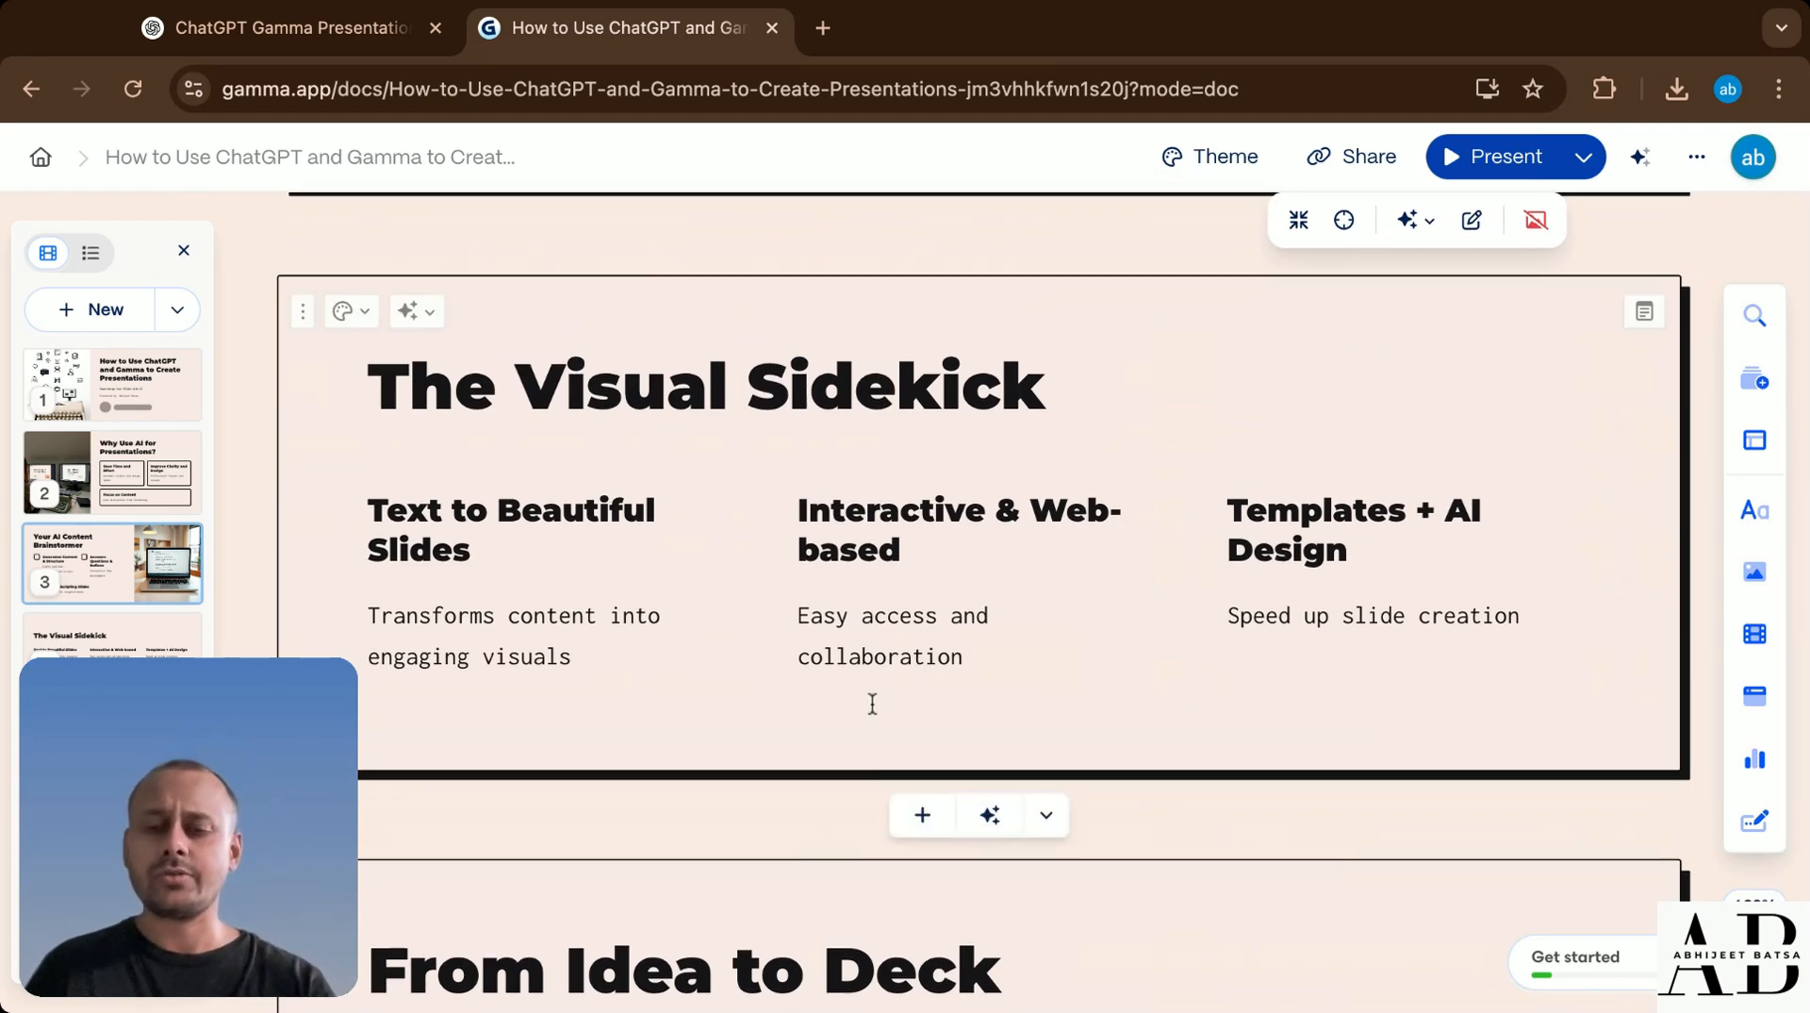
{"action": "scroll", "coordinate": [870, 702], "scroll_direction": "down", "scroll_amount": 2}
{"action": "scroll", "coordinate": [870, 702], "scroll_direction": "up", "scroll_amount": 3}
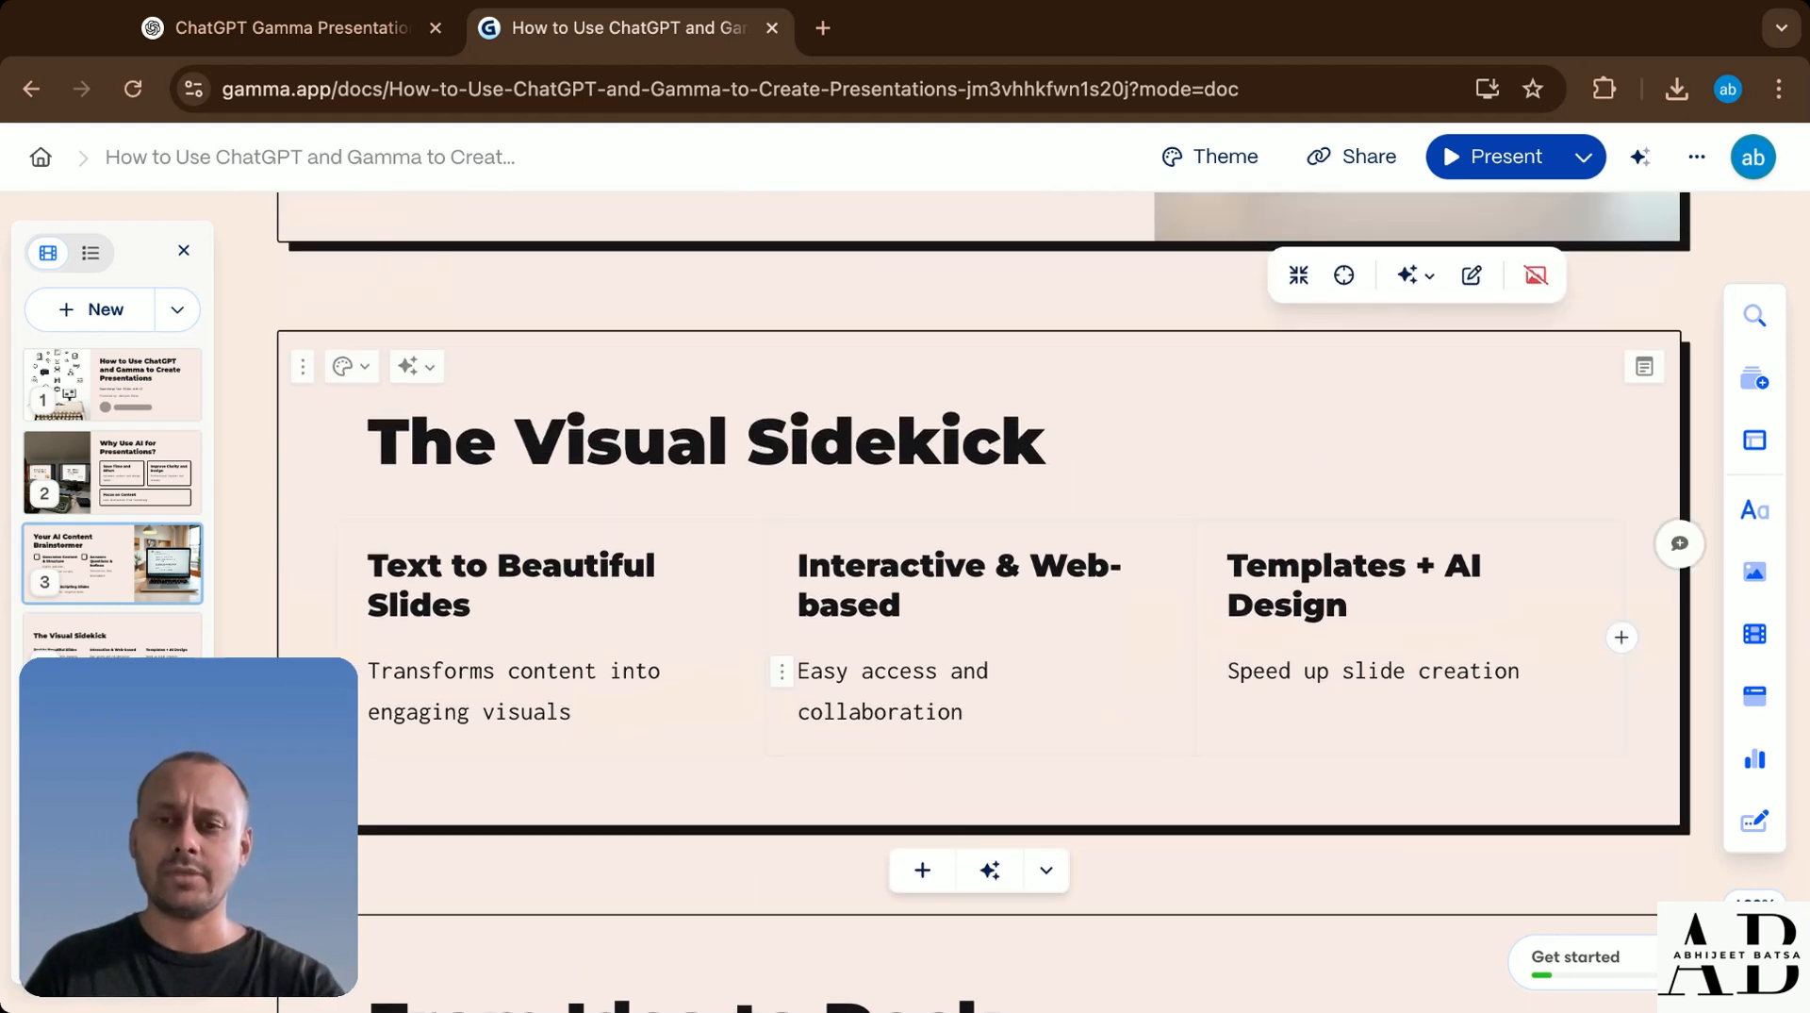
{"action": "scroll", "coordinate": [981, 603], "scroll_direction": "down", "scroll_amount": 1}
{"action": "scroll", "coordinate": [980, 604], "scroll_direction": "down", "scroll_amount": 6}
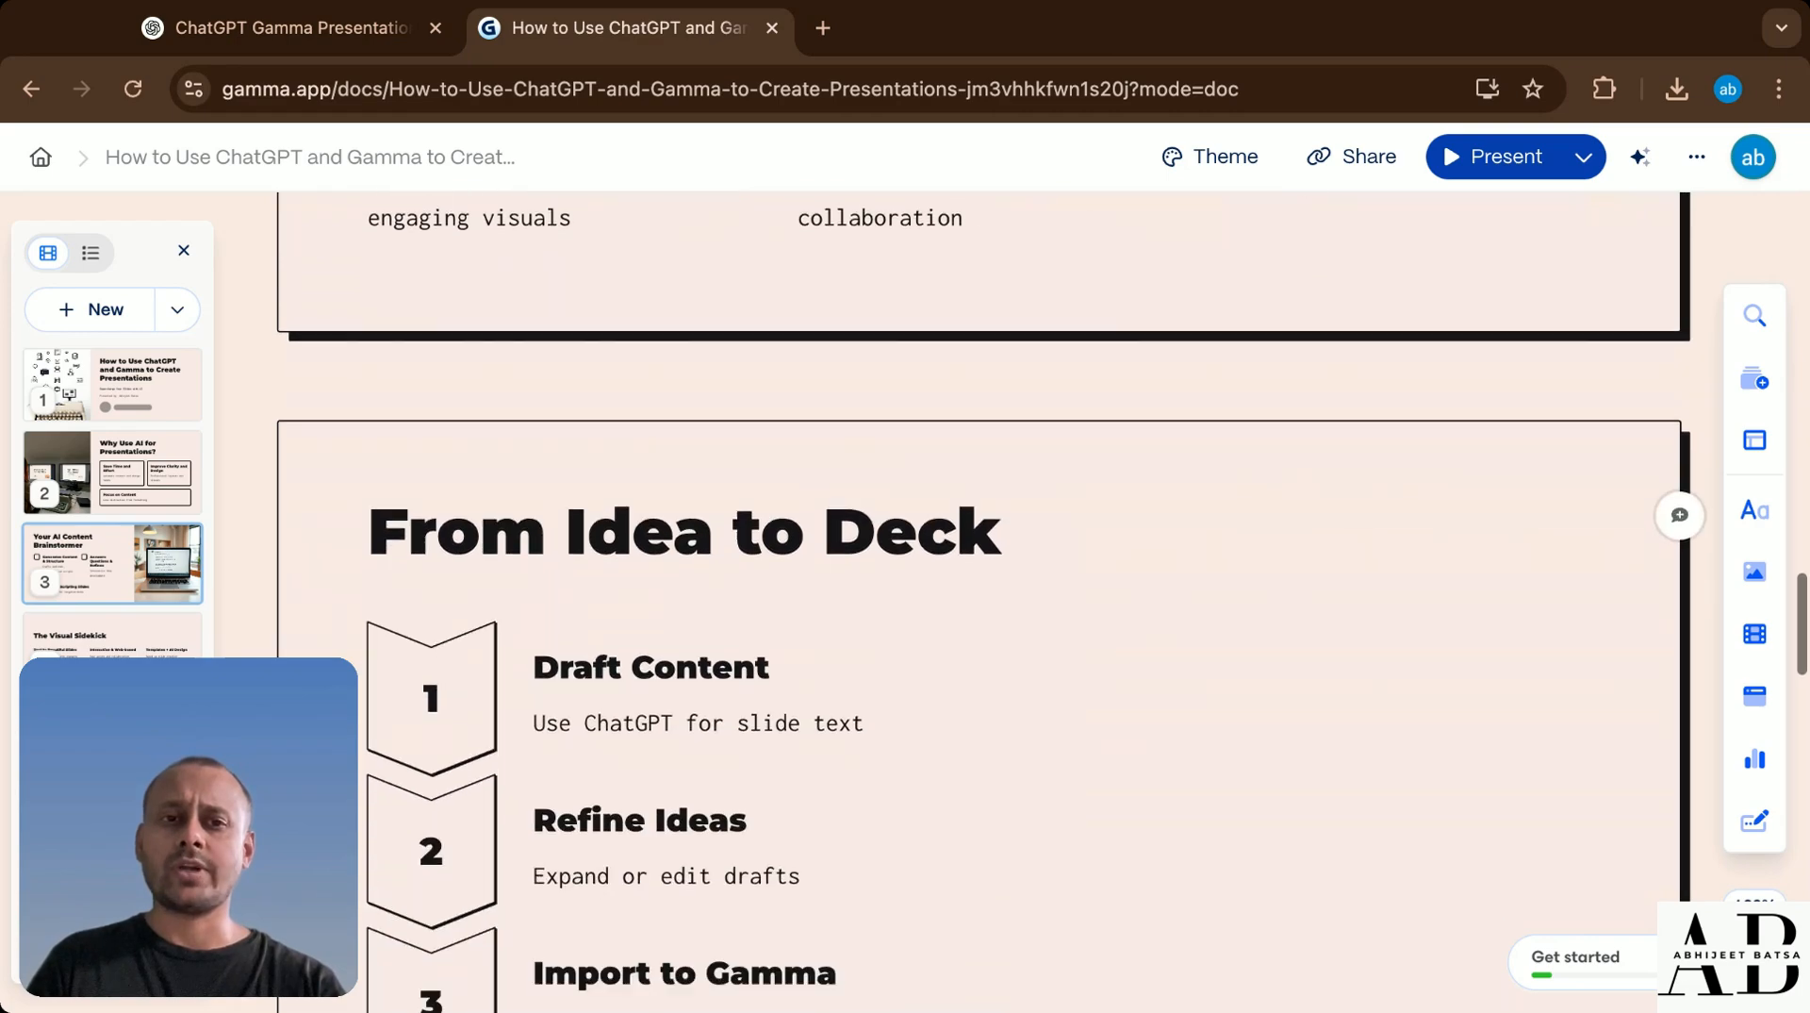
{"action": "scroll", "coordinate": [981, 603], "scroll_direction": "up", "scroll_amount": 11}
{"action": "scroll", "coordinate": [1094, 681], "scroll_direction": "up", "scroll_amount": 5}
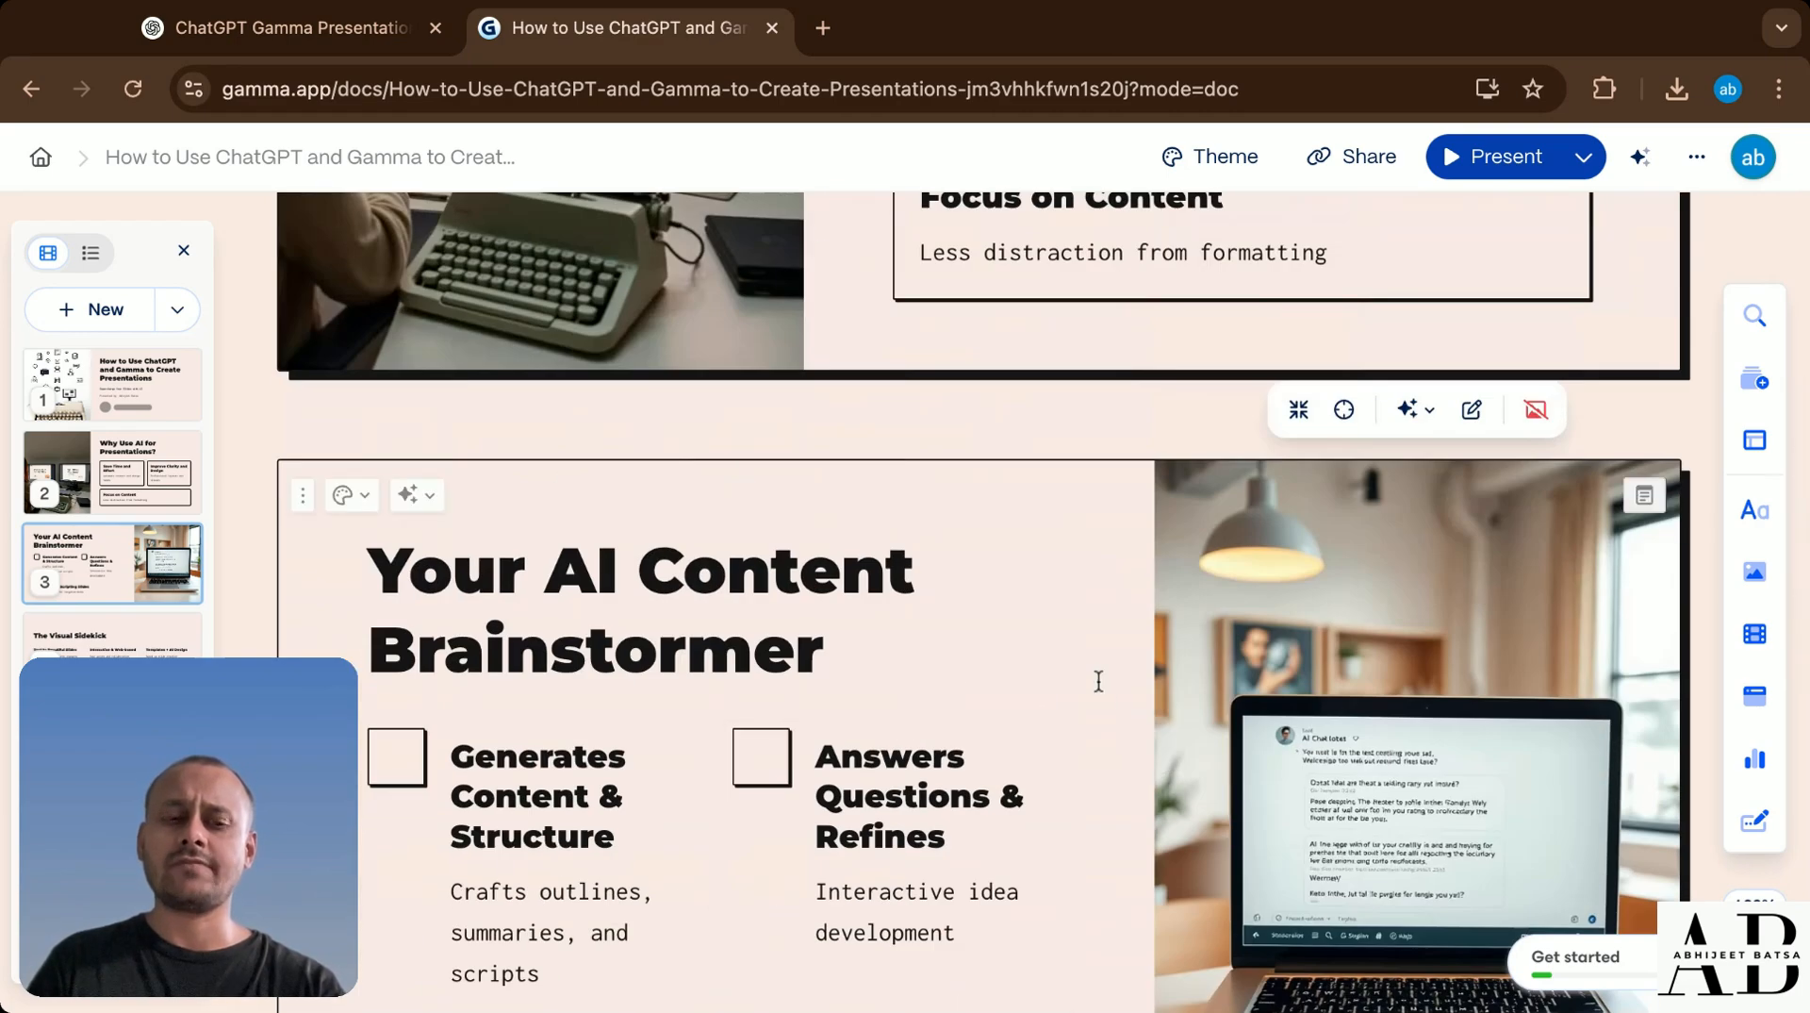
{"action": "scroll", "coordinate": [953, 618], "scroll_direction": "up", "scroll_amount": 2}
{"action": "scroll", "coordinate": [1128, 675], "scroll_direction": "down", "scroll_amount": 10}
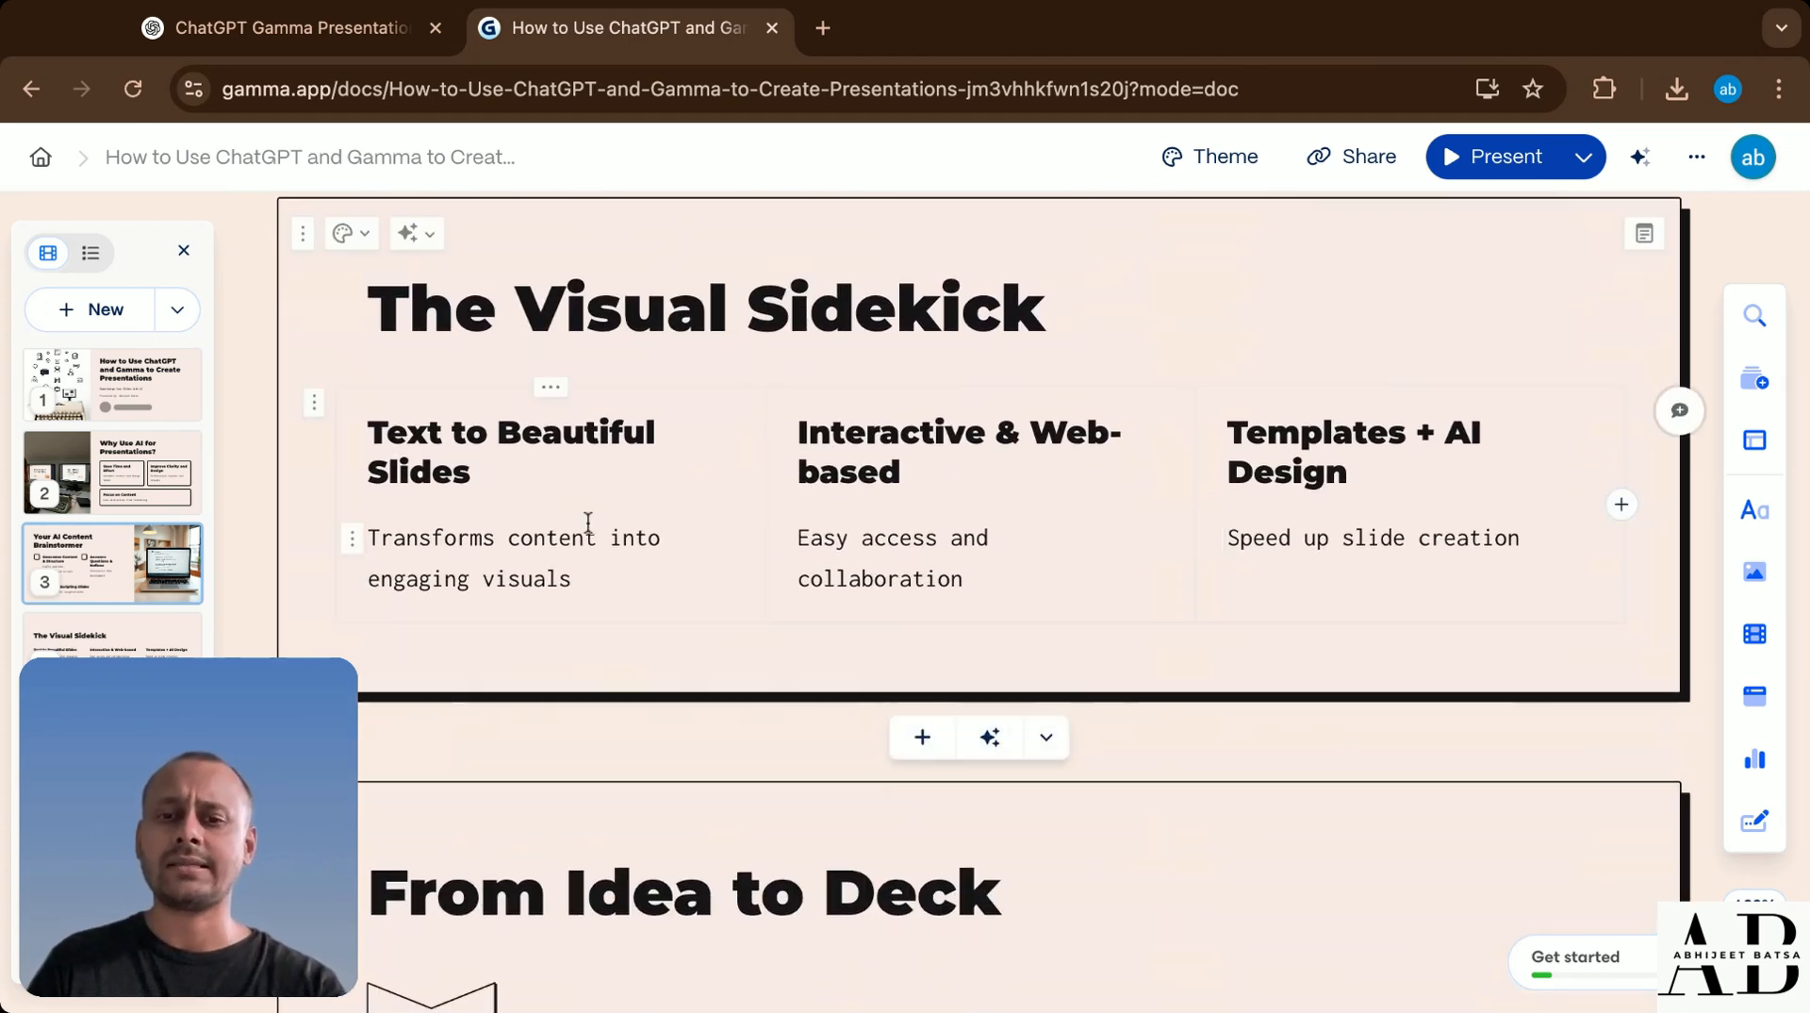
- Read through the five numbered workflow steps on the "From Idea to Deck" slide
{"action": "scroll", "coordinate": [1164, 633], "scroll_direction": "down", "scroll_amount": 6}
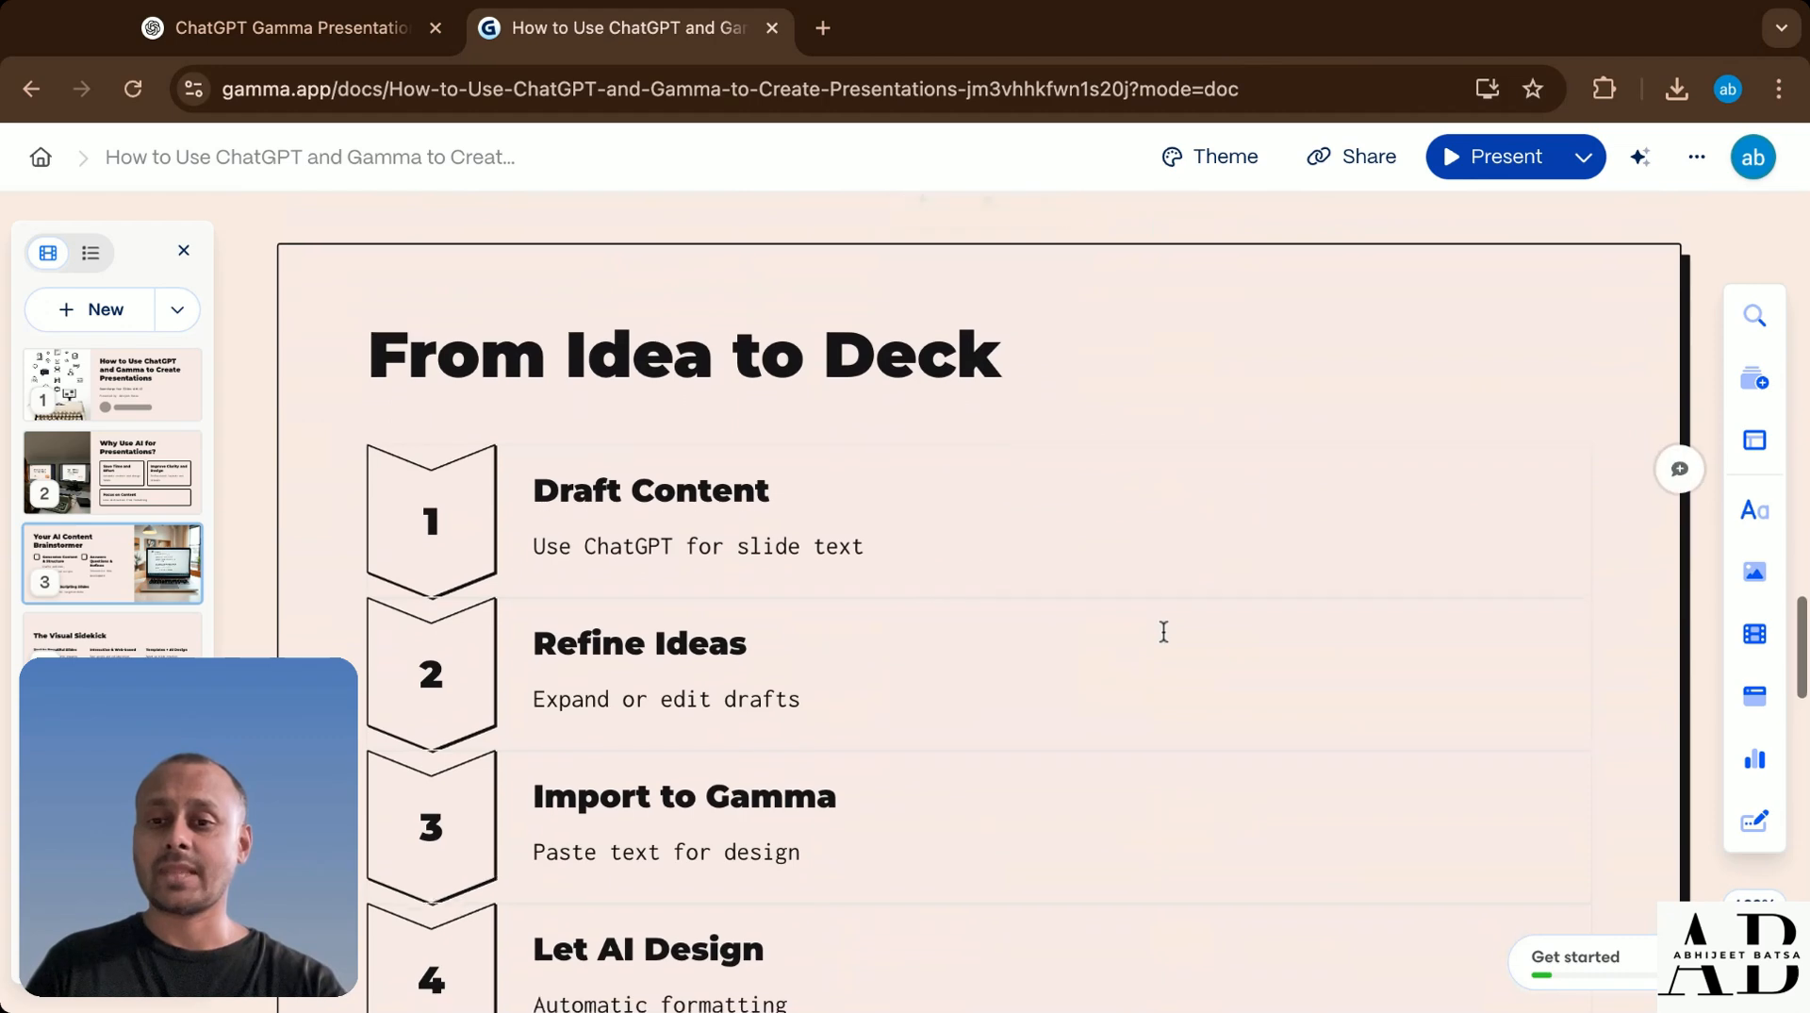
{"action": "scroll", "coordinate": [456, 722], "scroll_direction": "down", "scroll_amount": 3}
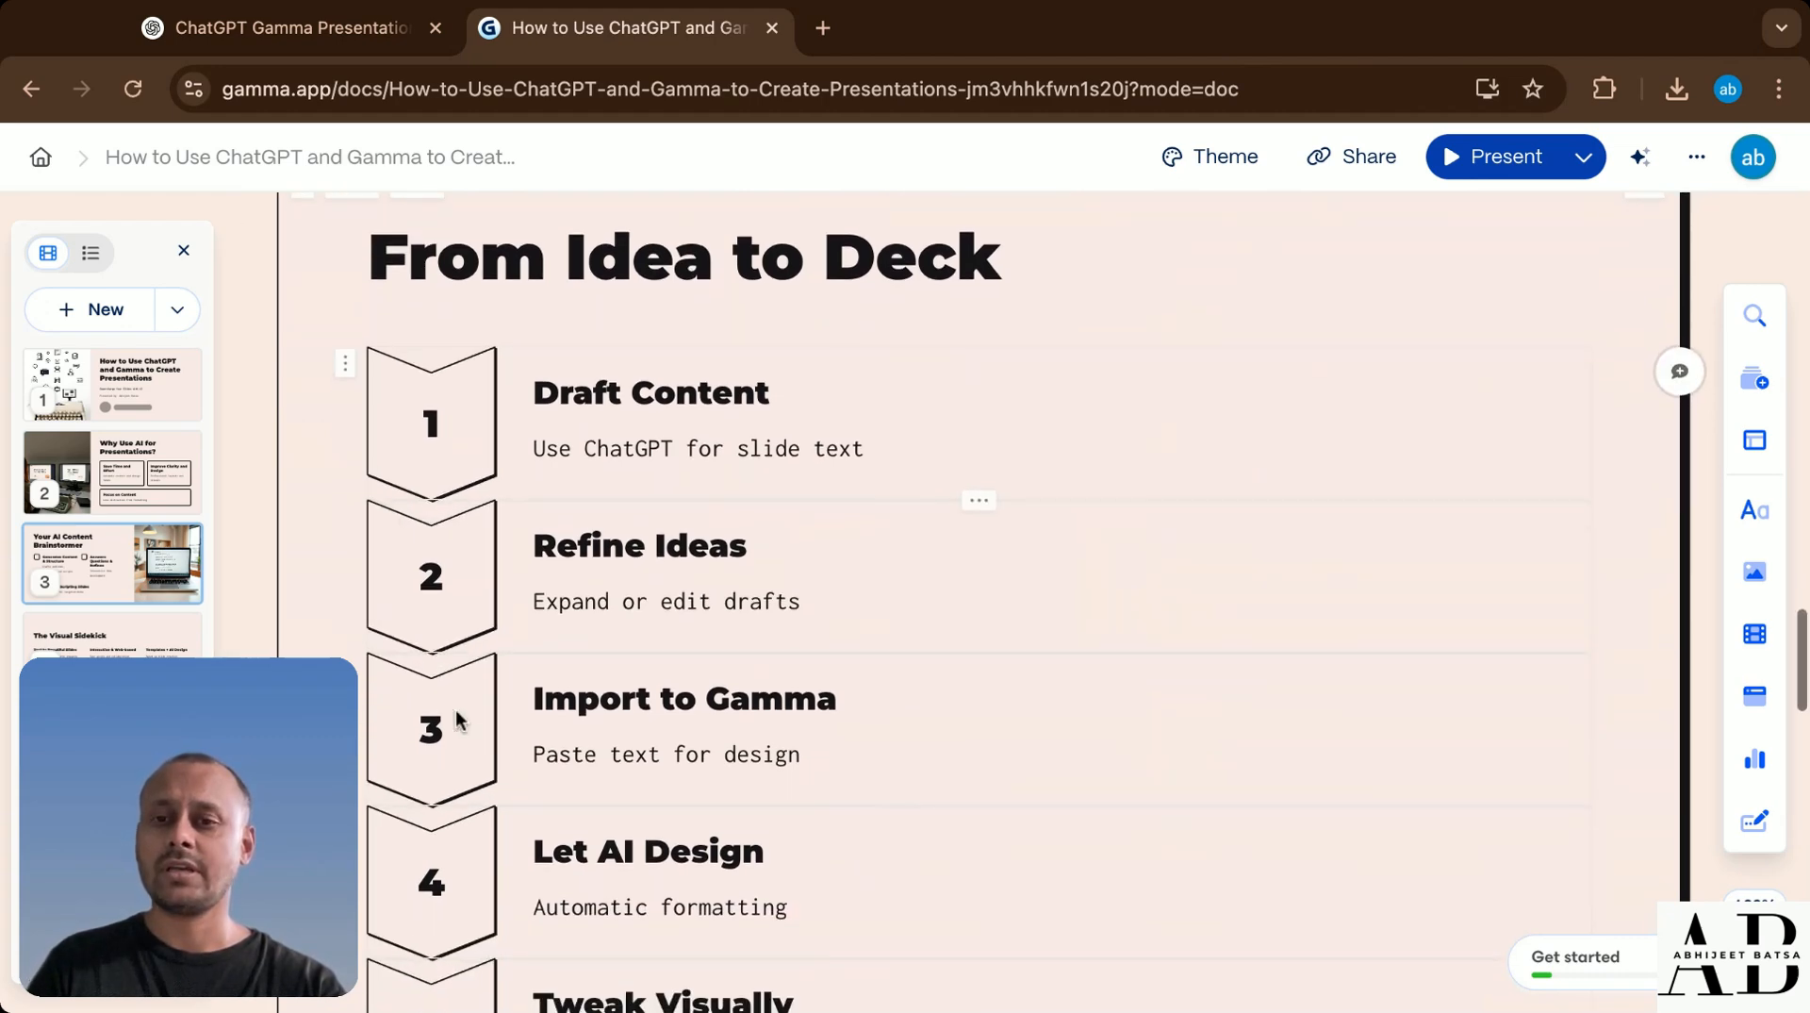
{"action": "scroll", "coordinate": [456, 721], "scroll_direction": "up", "scroll_amount": 3}
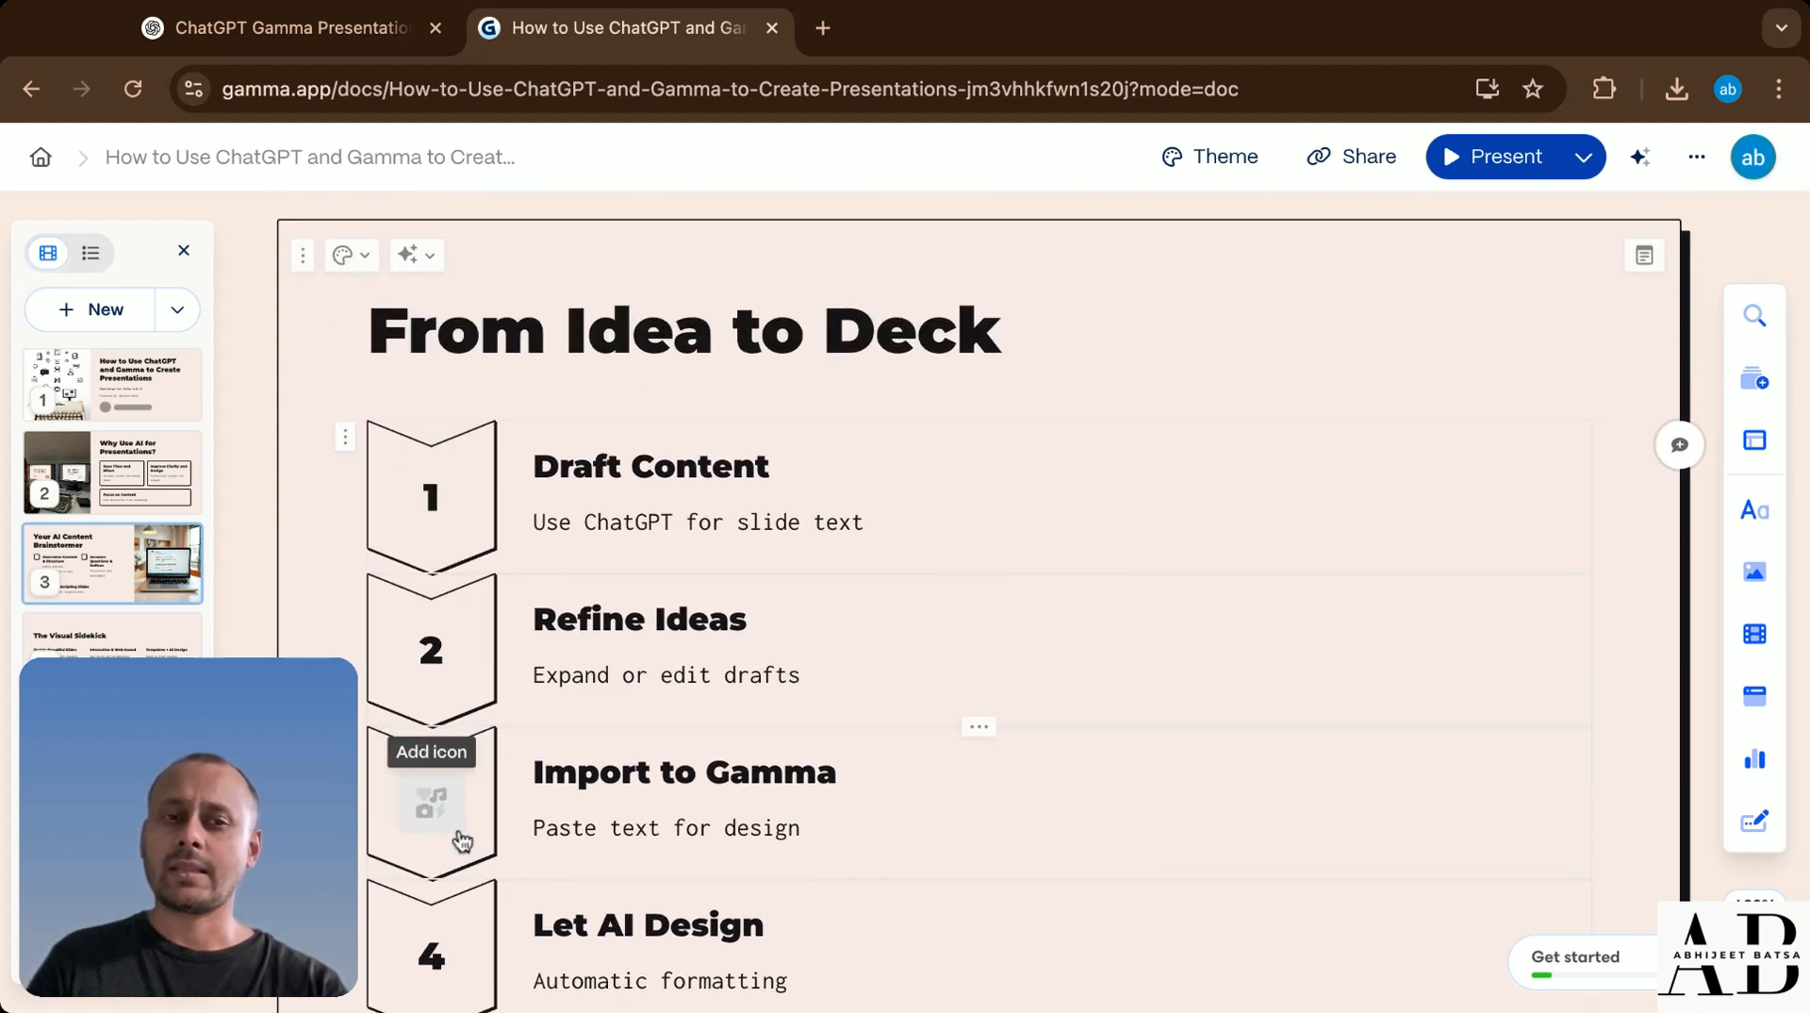
{"action": "scroll", "coordinate": [460, 842], "scroll_direction": "down", "scroll_amount": 1}
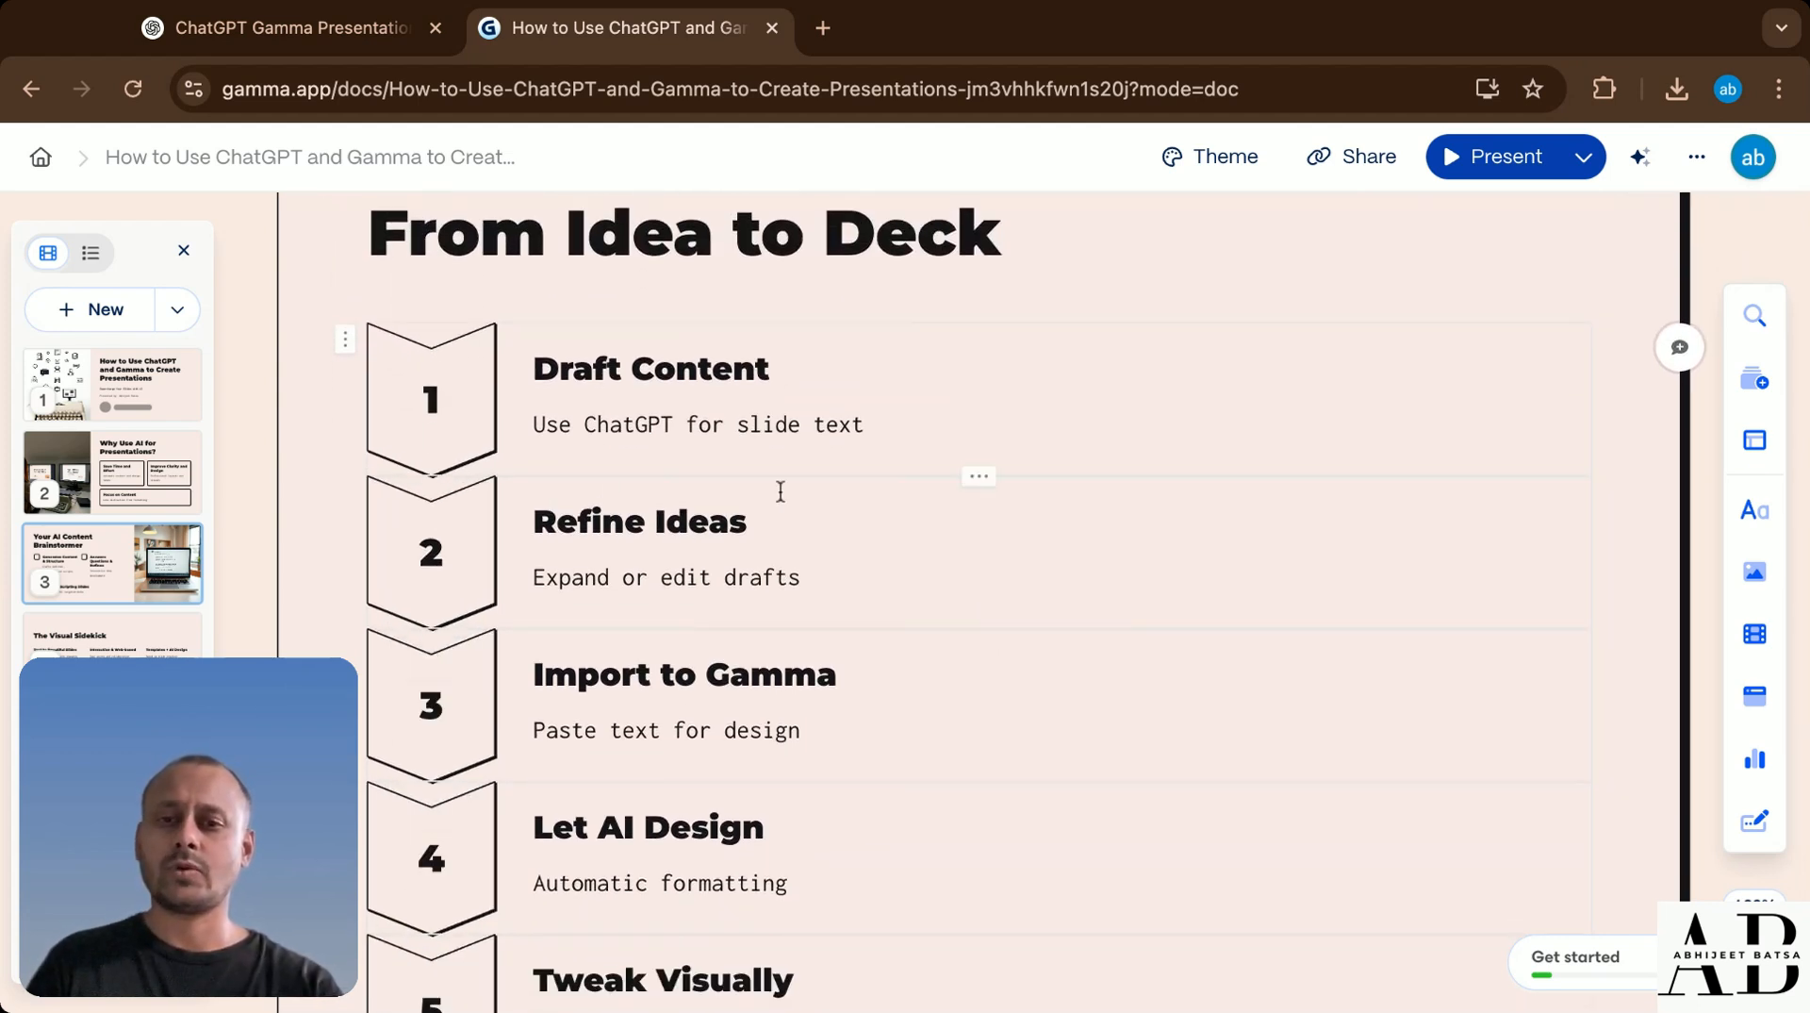
{"action": "scroll", "coordinate": [739, 666], "scroll_direction": "down", "scroll_amount": 4}
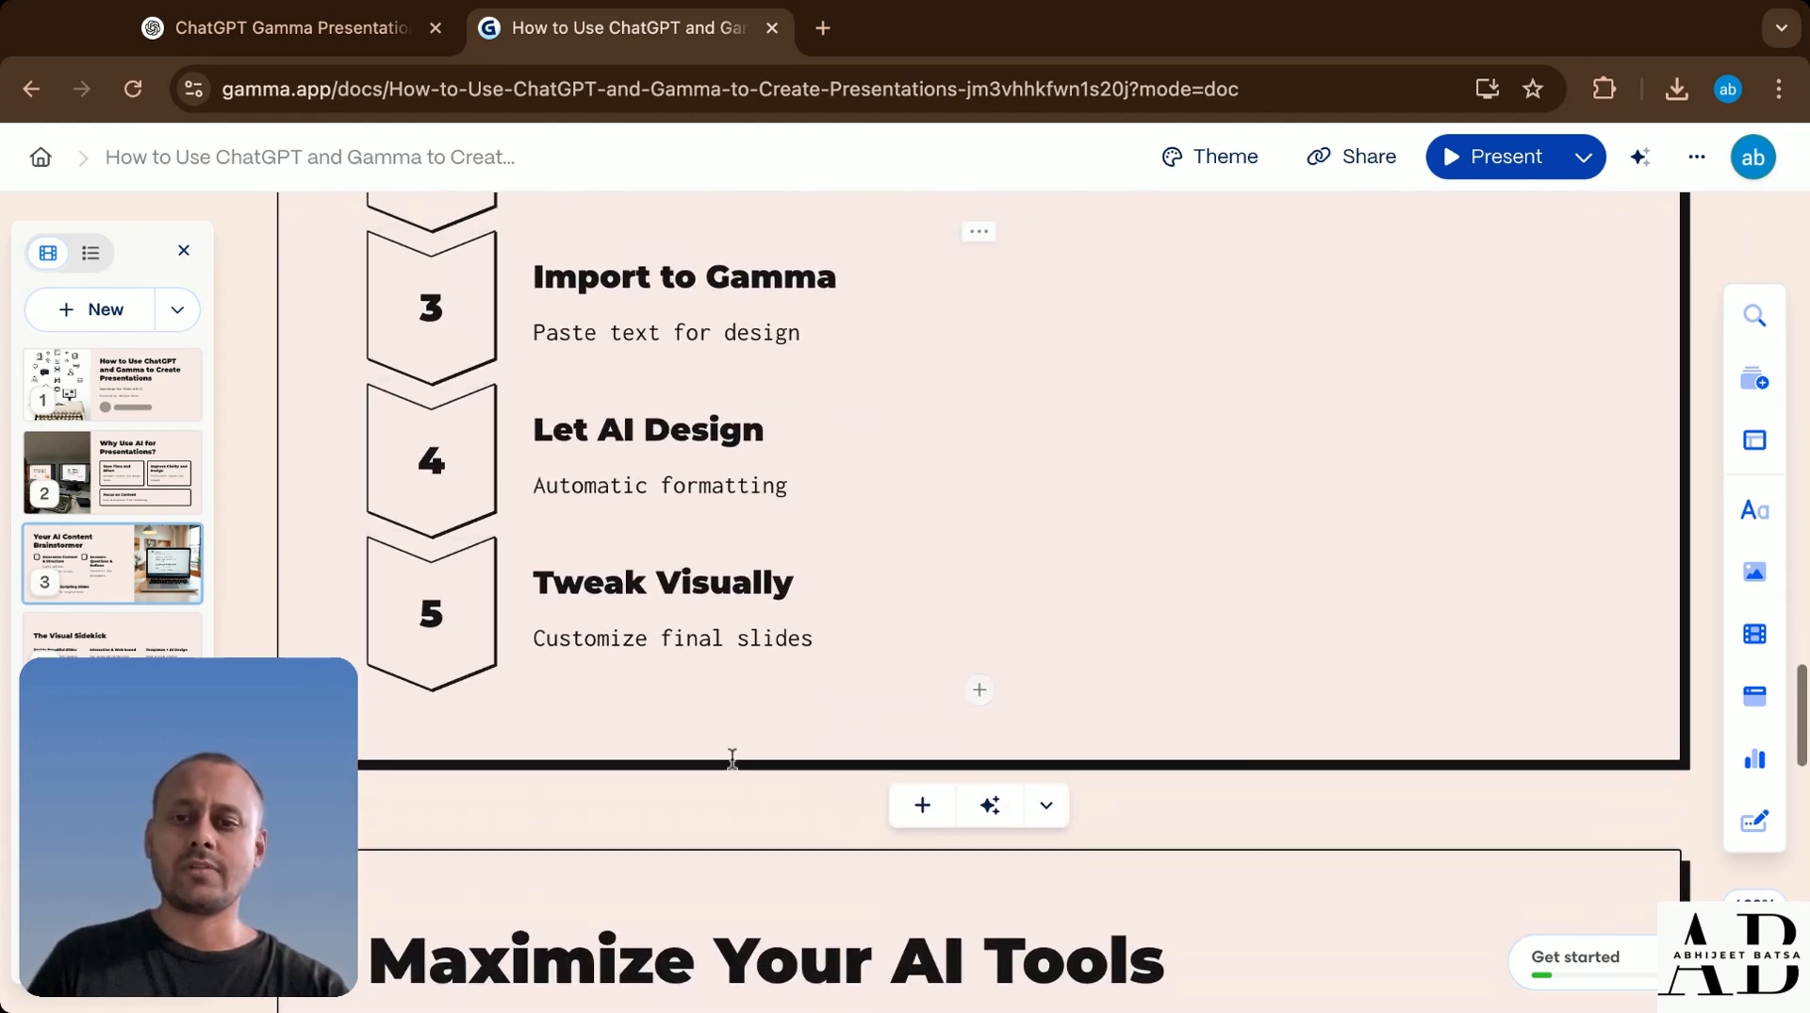
{"action": "scroll", "coordinate": [732, 760], "scroll_direction": "up", "scroll_amount": 8}
{"action": "scroll", "coordinate": [732, 760], "scroll_direction": "down", "scroll_amount": 10}
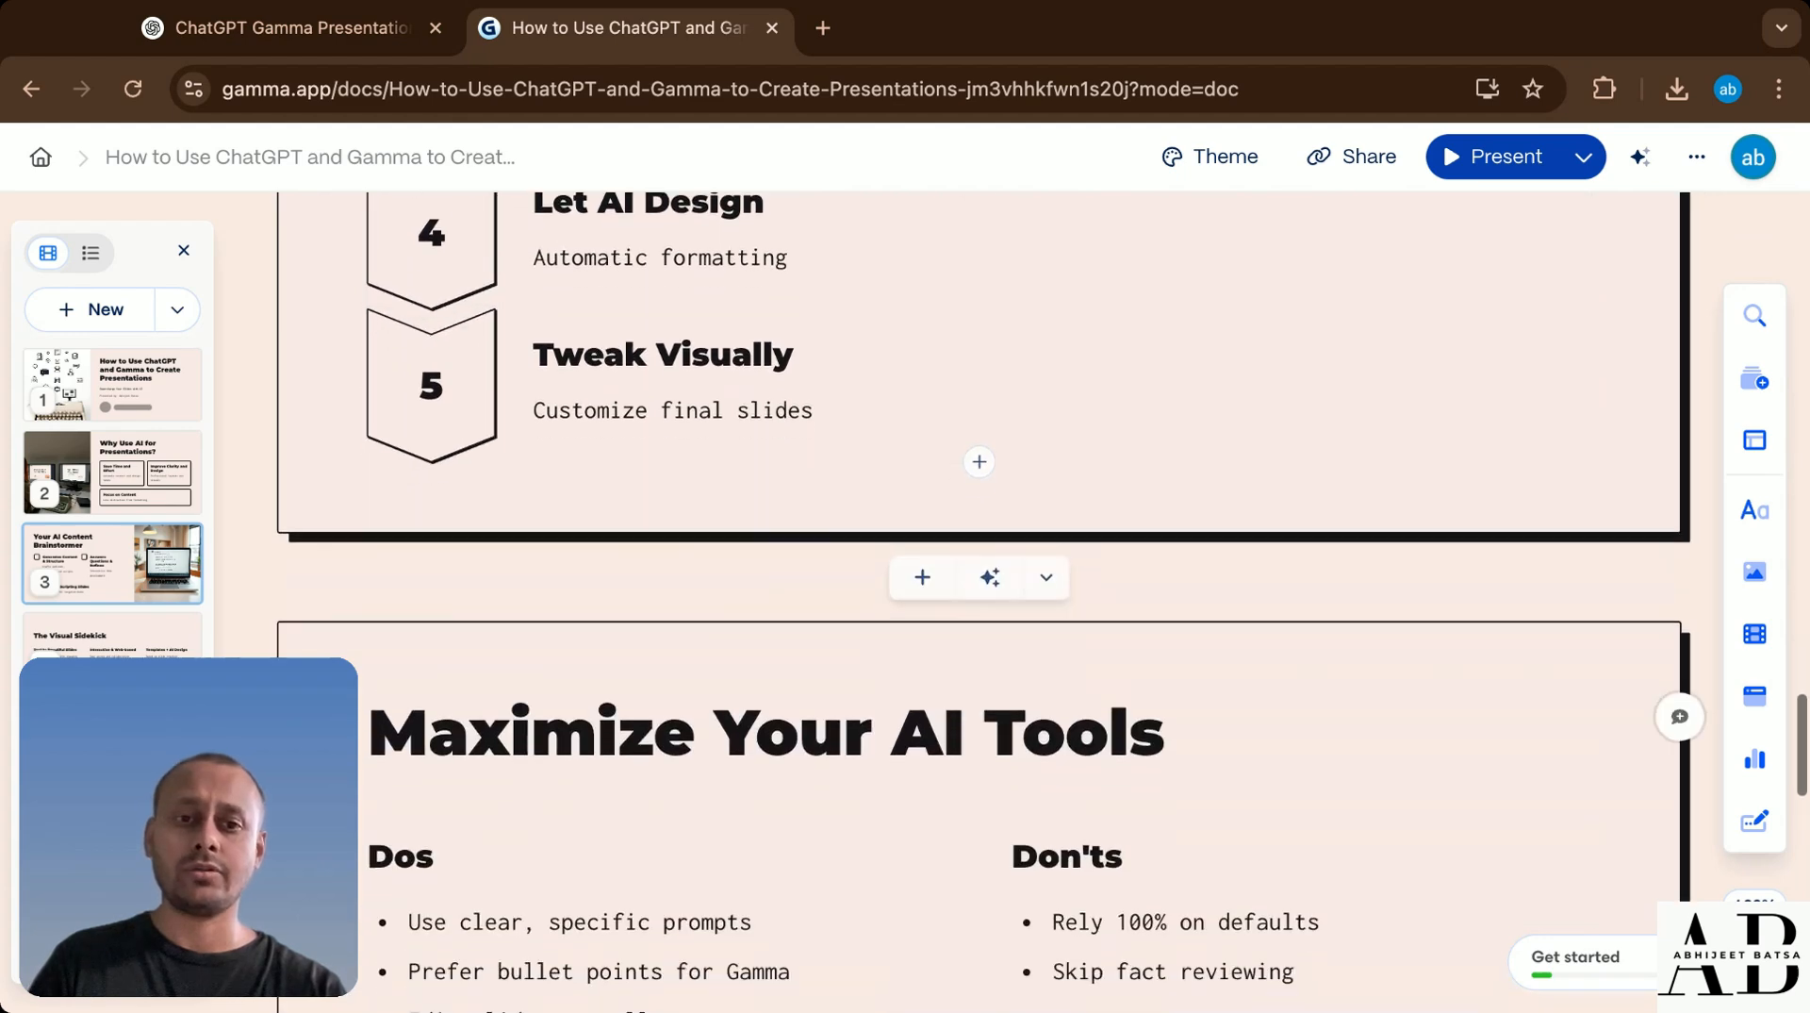
{"action": "scroll", "coordinate": [1273, 497], "scroll_direction": "up", "scroll_amount": 8}
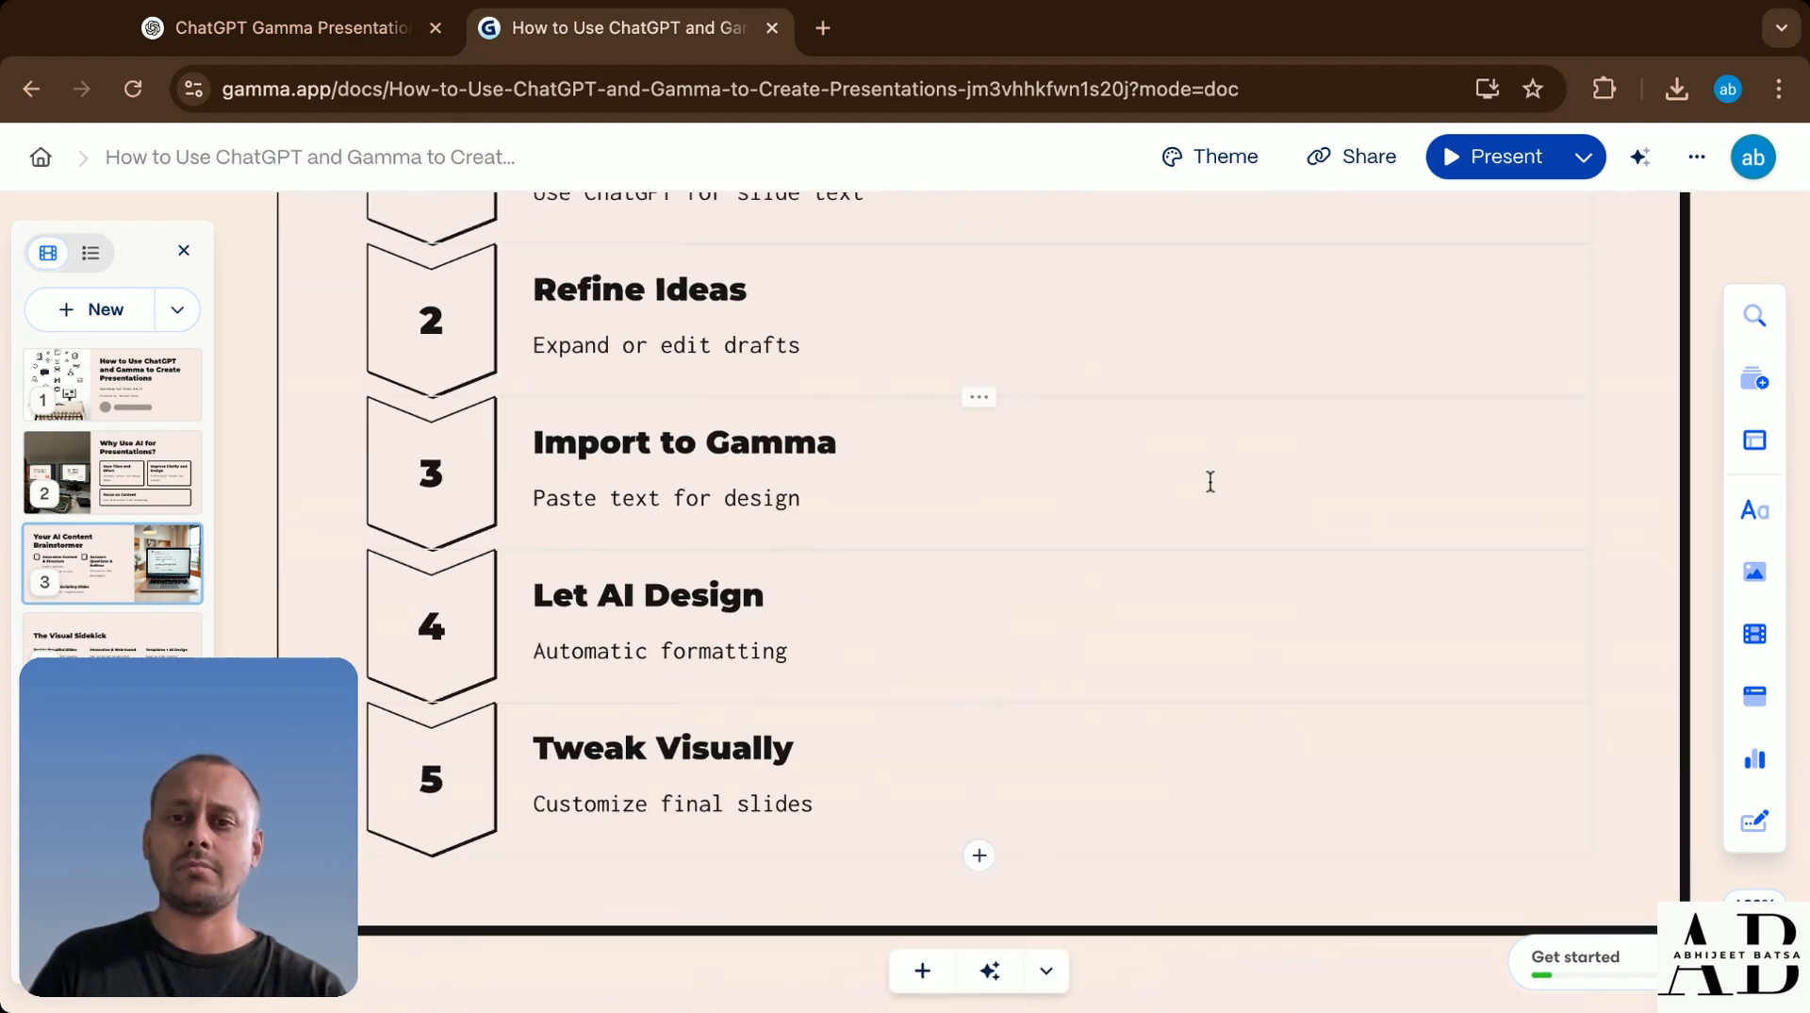
{"action": "scroll", "coordinate": [1207, 481], "scroll_direction": "up", "scroll_amount": 2}
{"action": "scroll", "coordinate": [1197, 513], "scroll_direction": "up", "scroll_amount": 2}
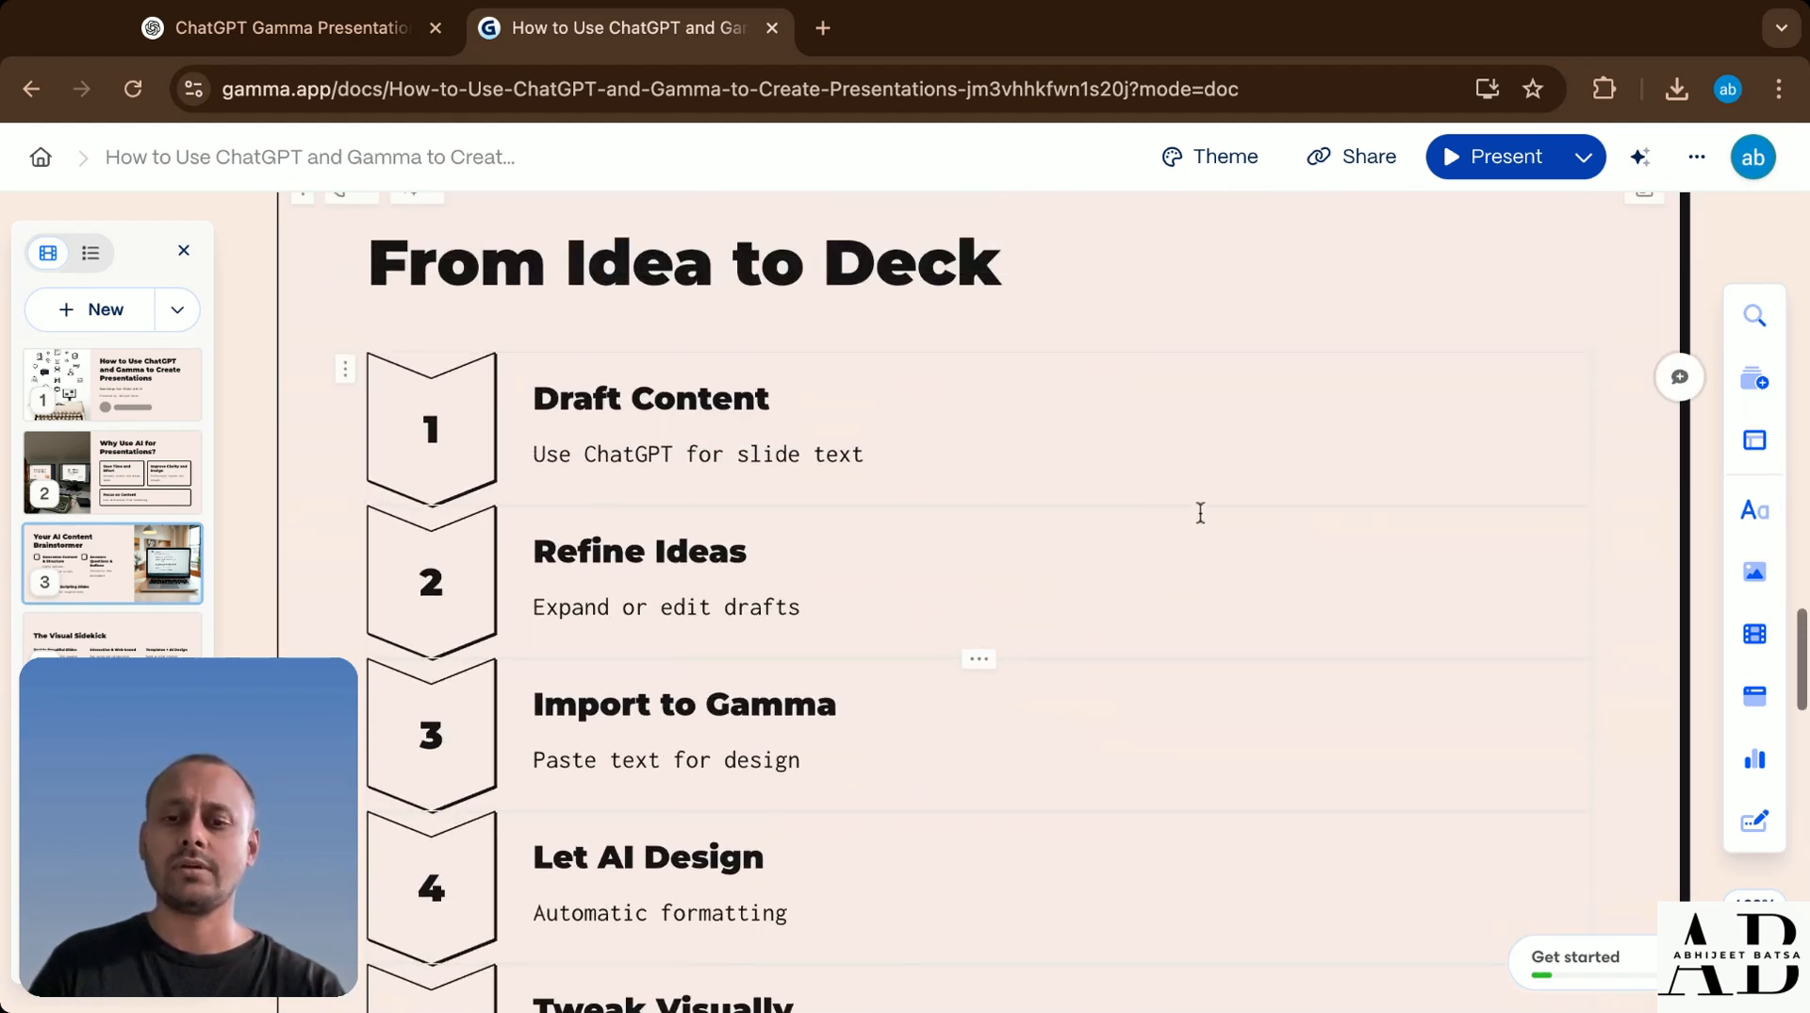
- Check the dos and don'ts on the "Maximize Your AI Tools" slide and the closing "Start Creating Smarter" slide
{"action": "scroll", "coordinate": [1148, 630], "scroll_direction": "down", "scroll_amount": 5}
{"action": "scroll", "coordinate": [1148, 627], "scroll_direction": "down", "scroll_amount": 5}
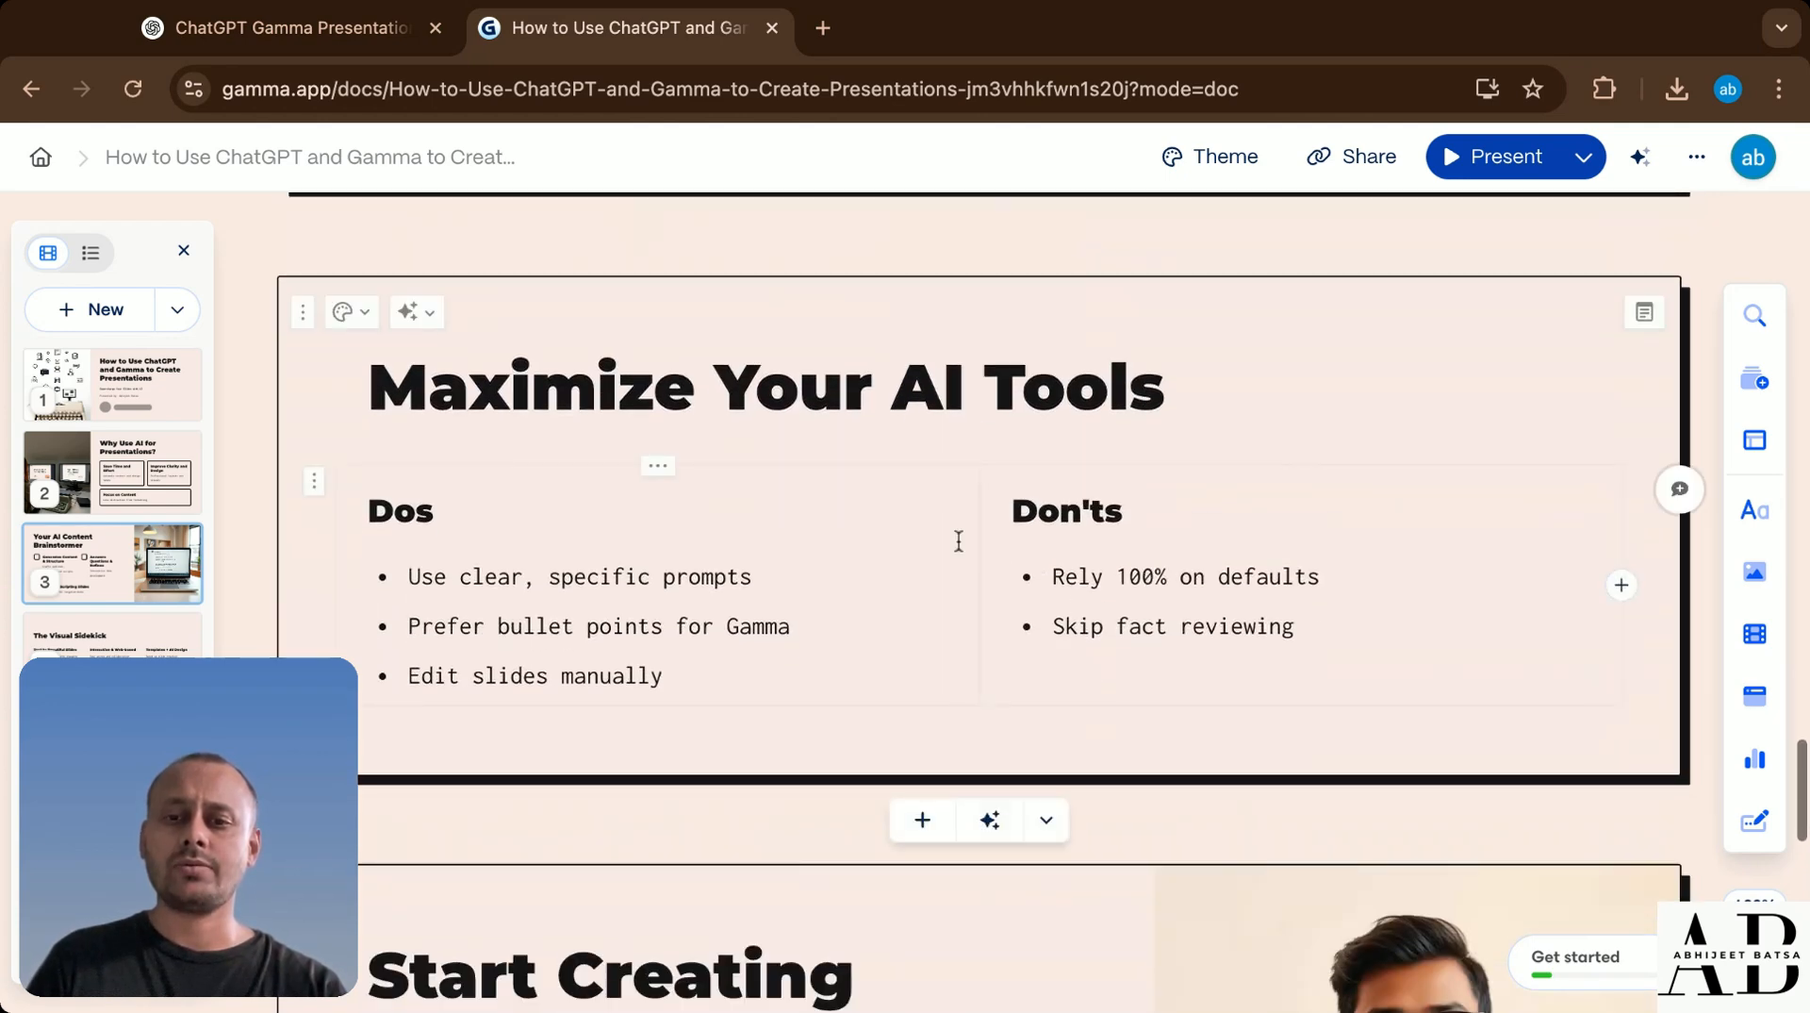
{"action": "scroll", "coordinate": [999, 565], "scroll_direction": "down", "scroll_amount": 1}
{"action": "scroll", "coordinate": [1037, 686], "scroll_direction": "down", "scroll_amount": 8}
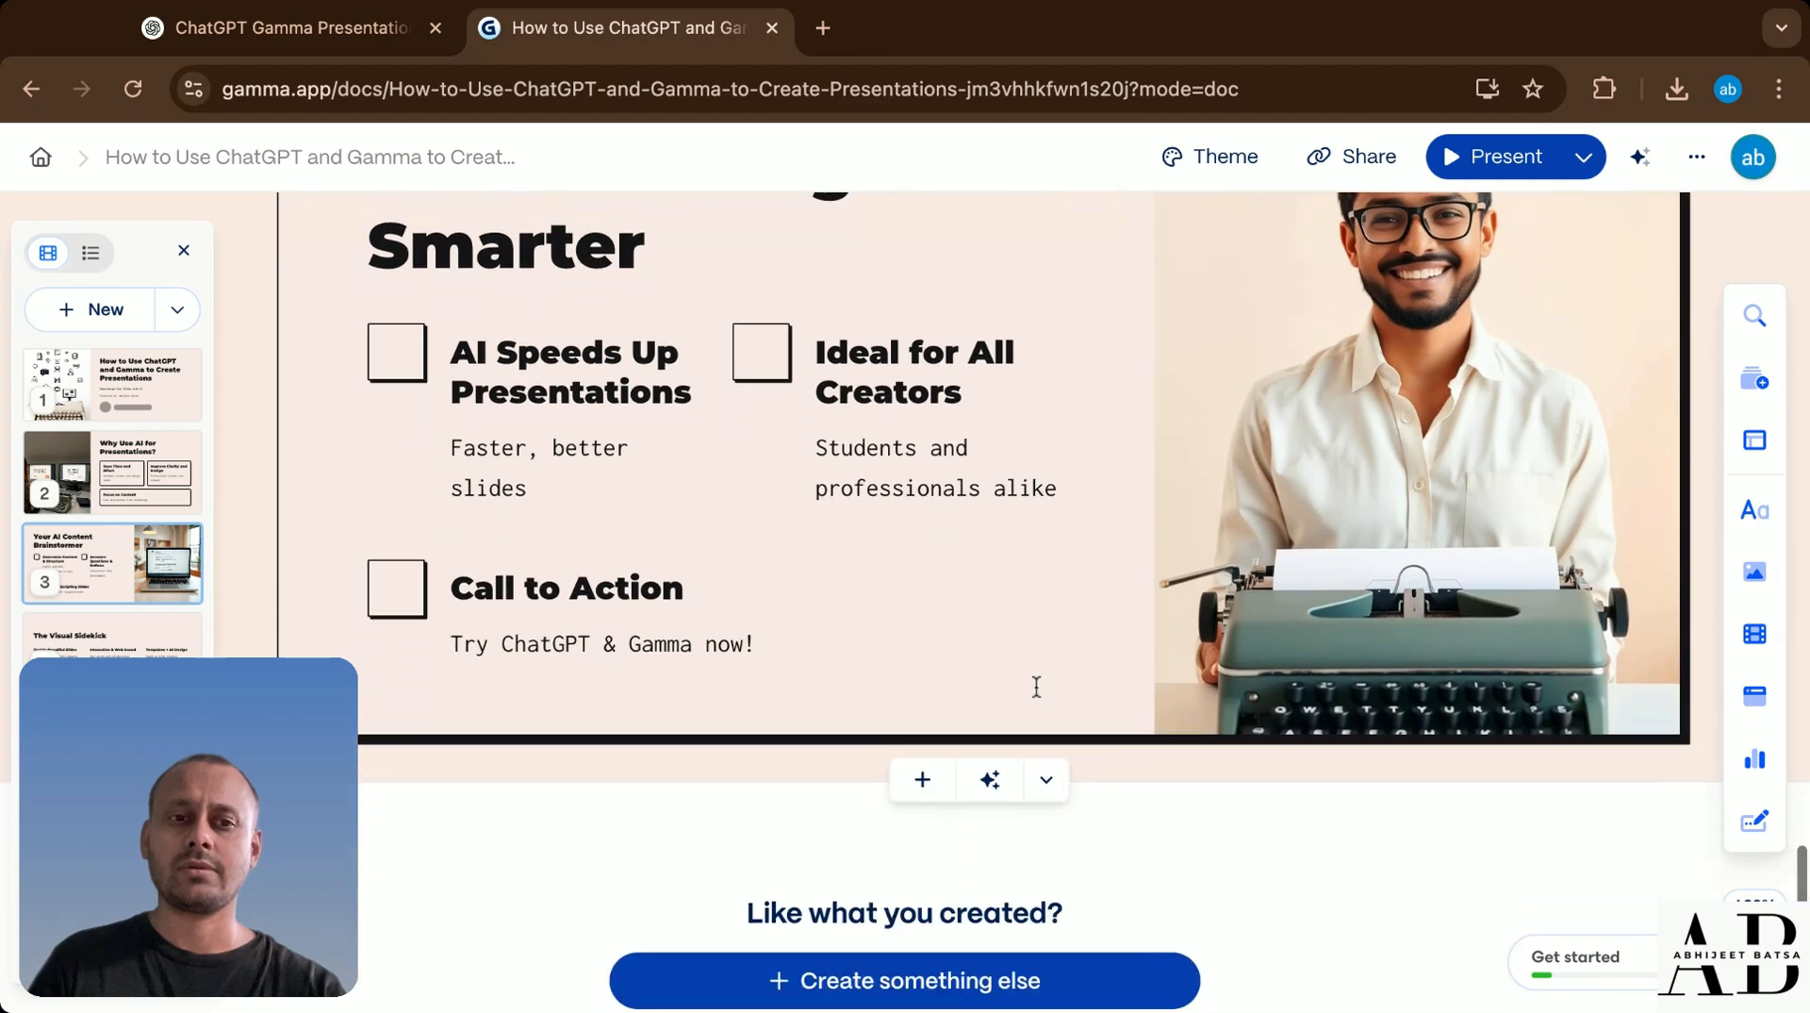
{"action": "scroll", "coordinate": [1038, 686], "scroll_direction": "up", "scroll_amount": 2}
{"action": "scroll", "coordinate": [1038, 686], "scroll_direction": "up", "scroll_amount": 1}
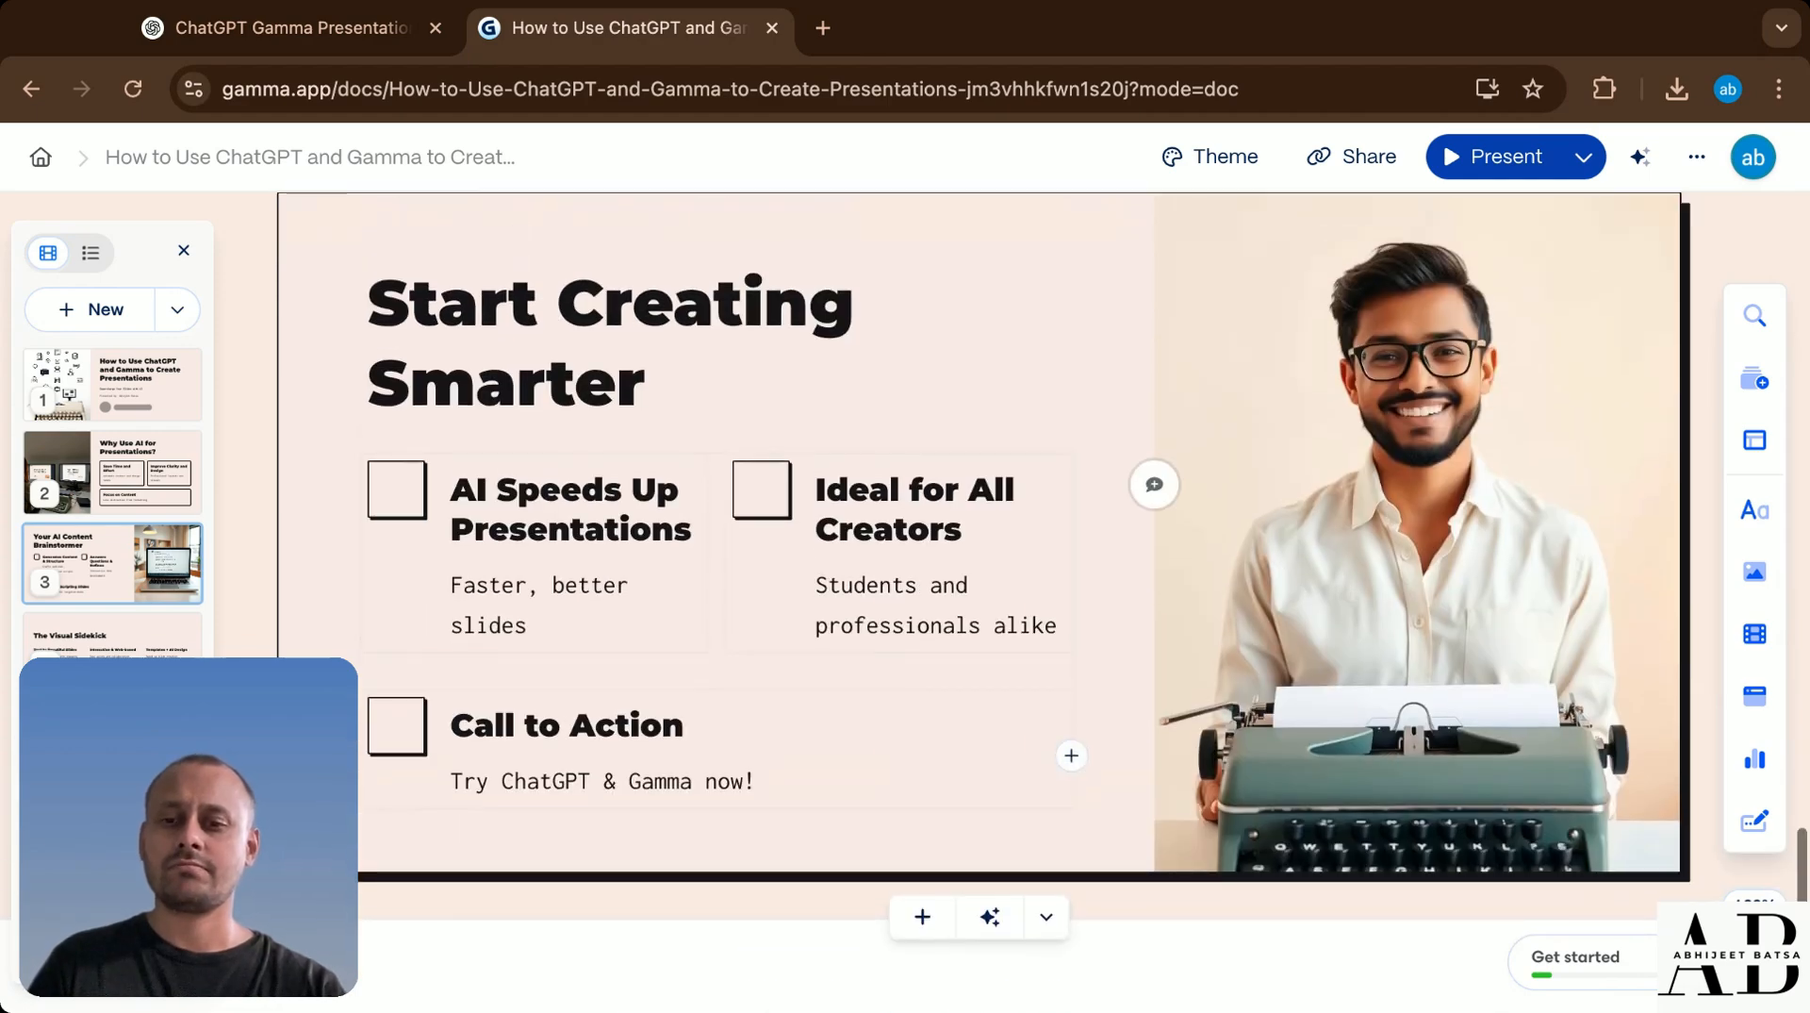
- Present the deck from the title slide through to the closing "Start Creating Smarter" slide and return to editing
{"action": "scroll", "coordinate": [780, 823], "scroll_direction": "up", "scroll_amount": 20}
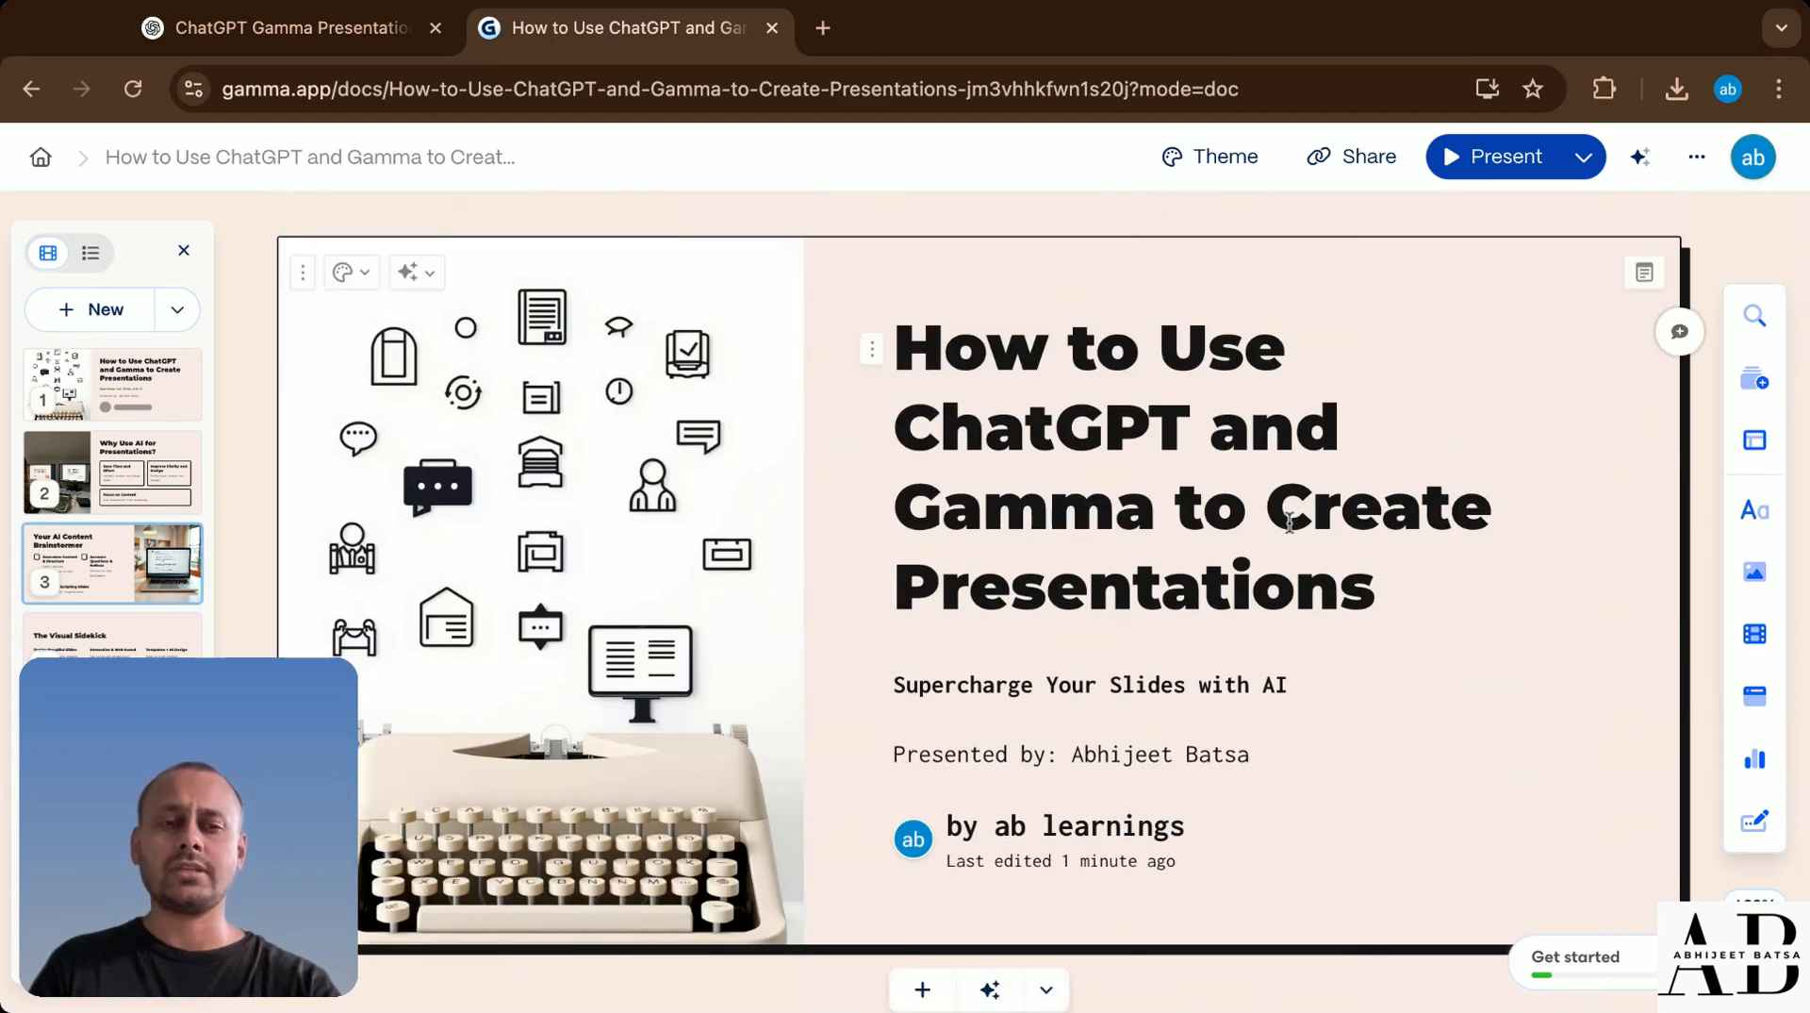
{"action": "left_click", "coordinate": [1477, 167]}
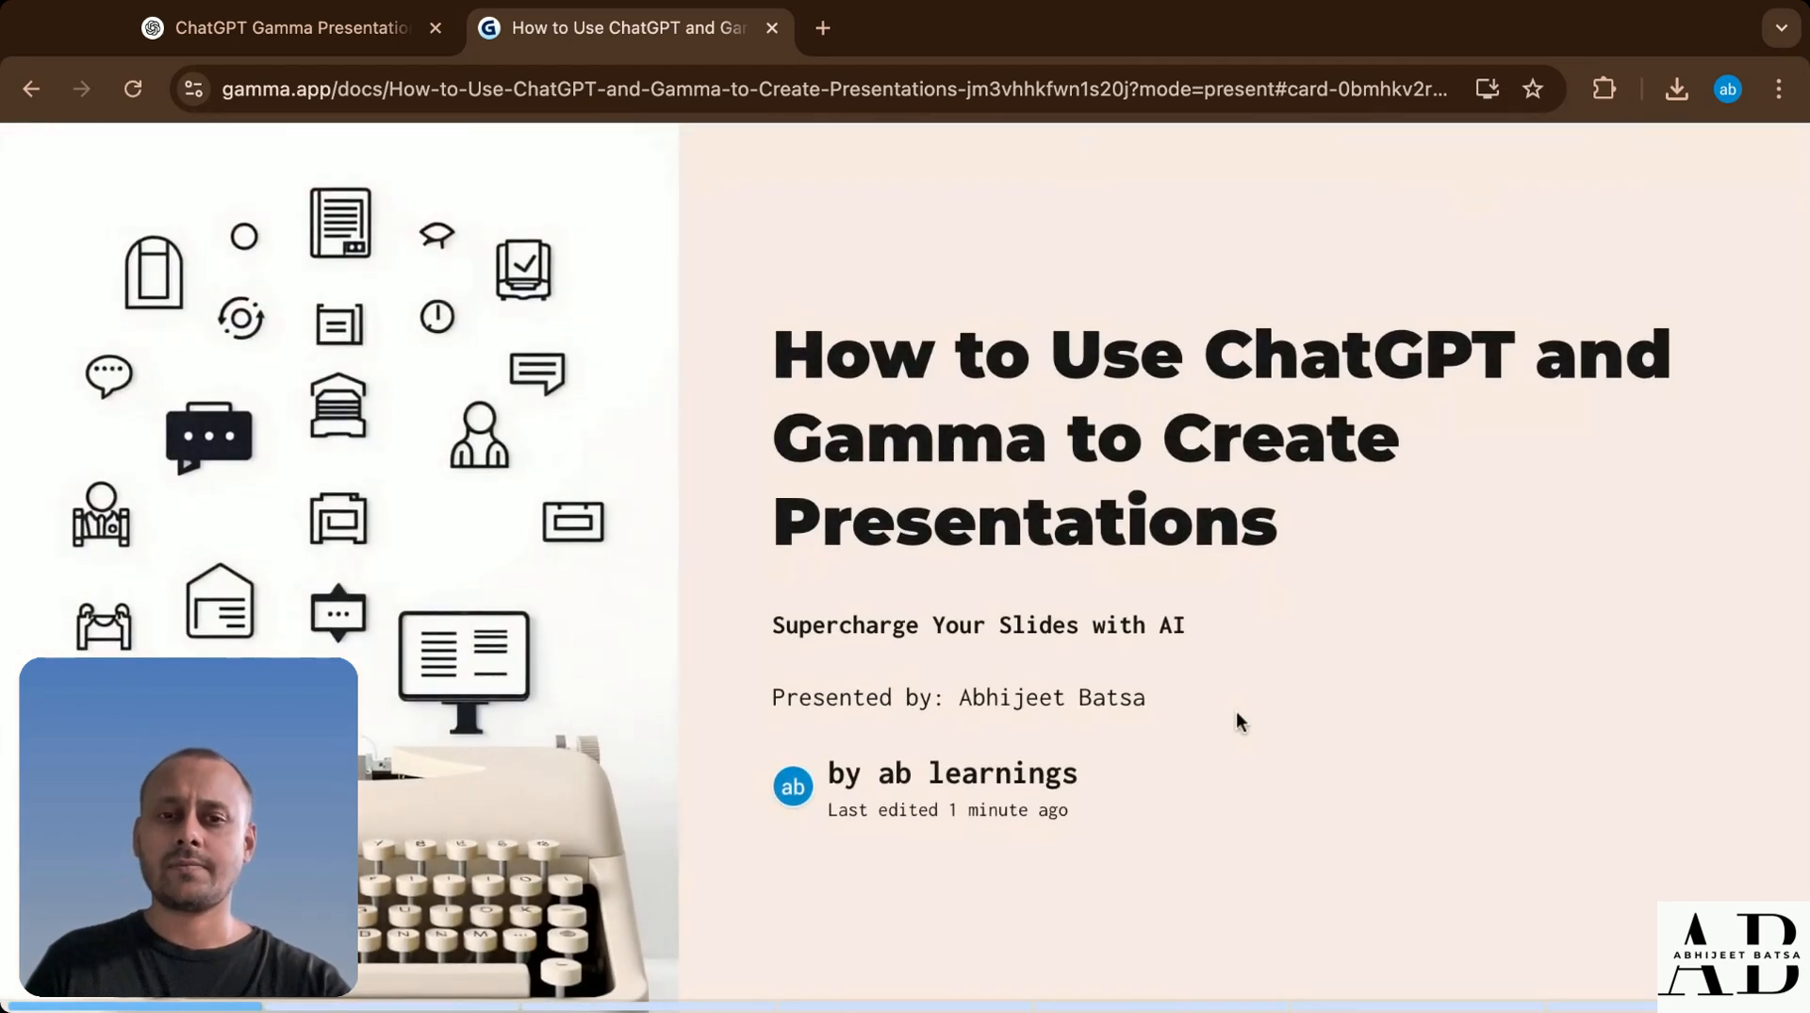
{"action": "key", "text": "Right"}
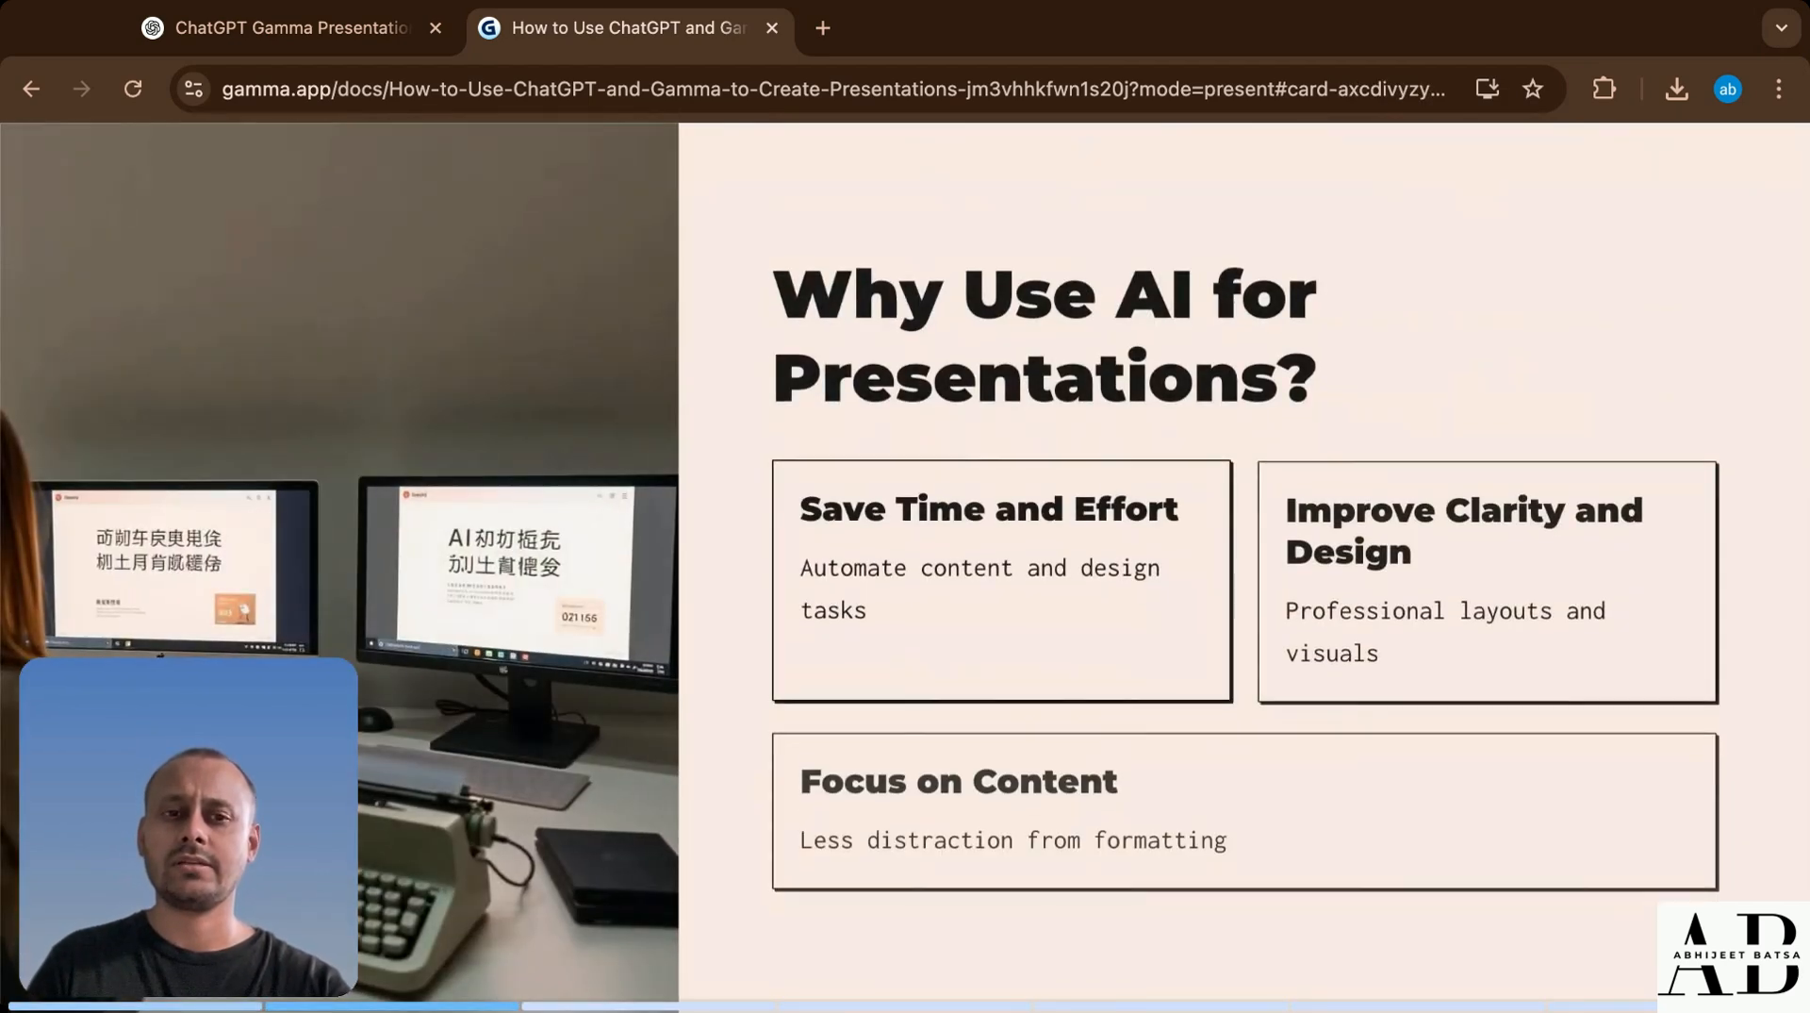
{"action": "key", "text": "Right"}
{"action": "key", "text": "Right"}
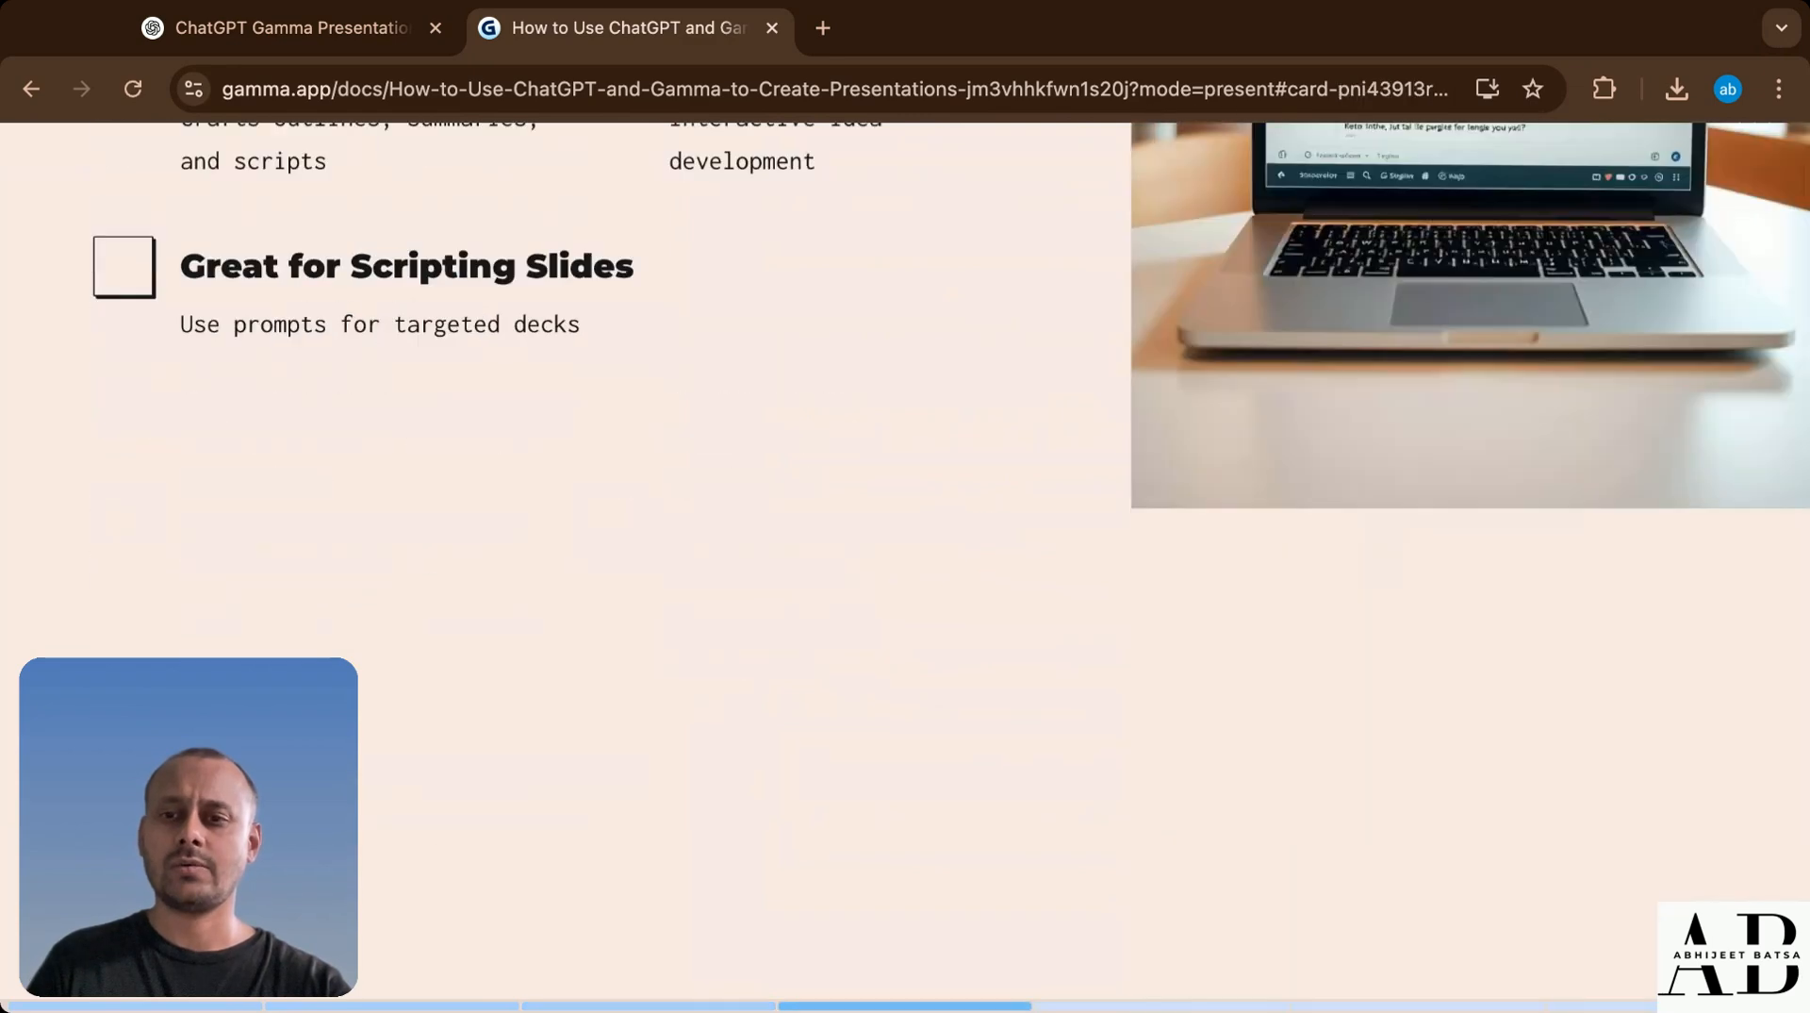
{"action": "key", "text": "Right"}
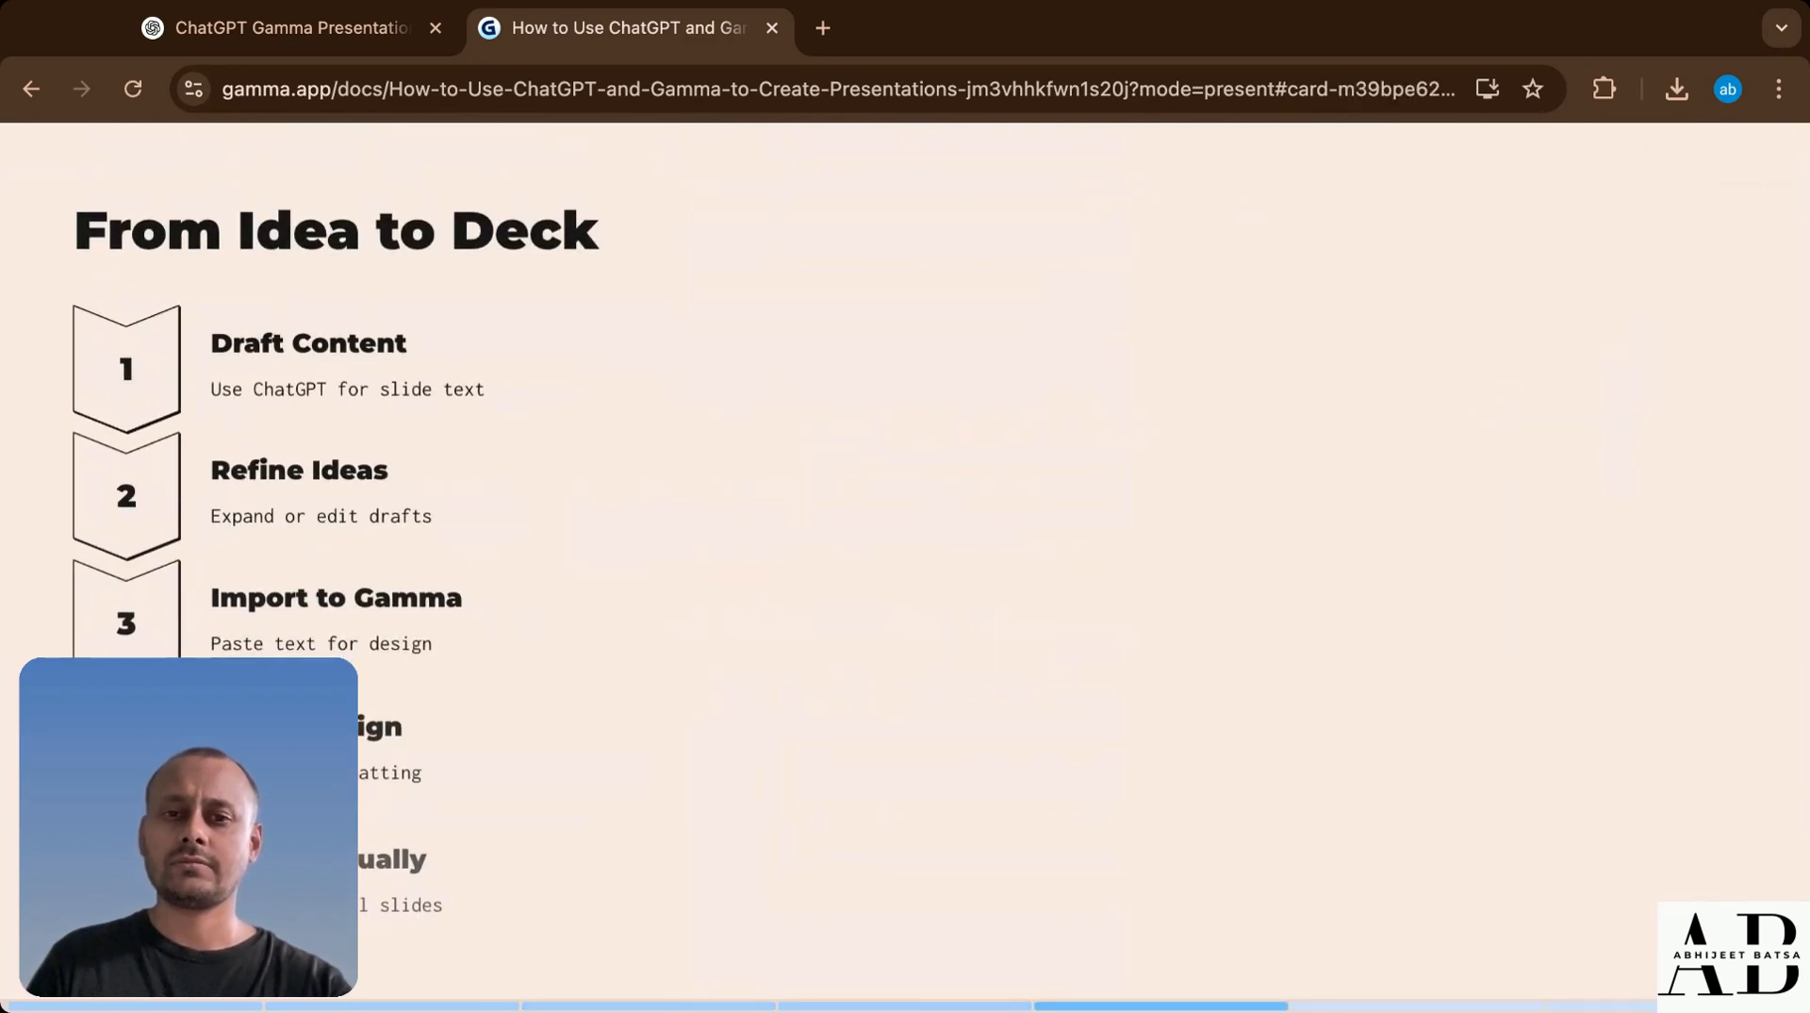
{"action": "key", "text": "Right"}
{"action": "key", "text": "Right"}
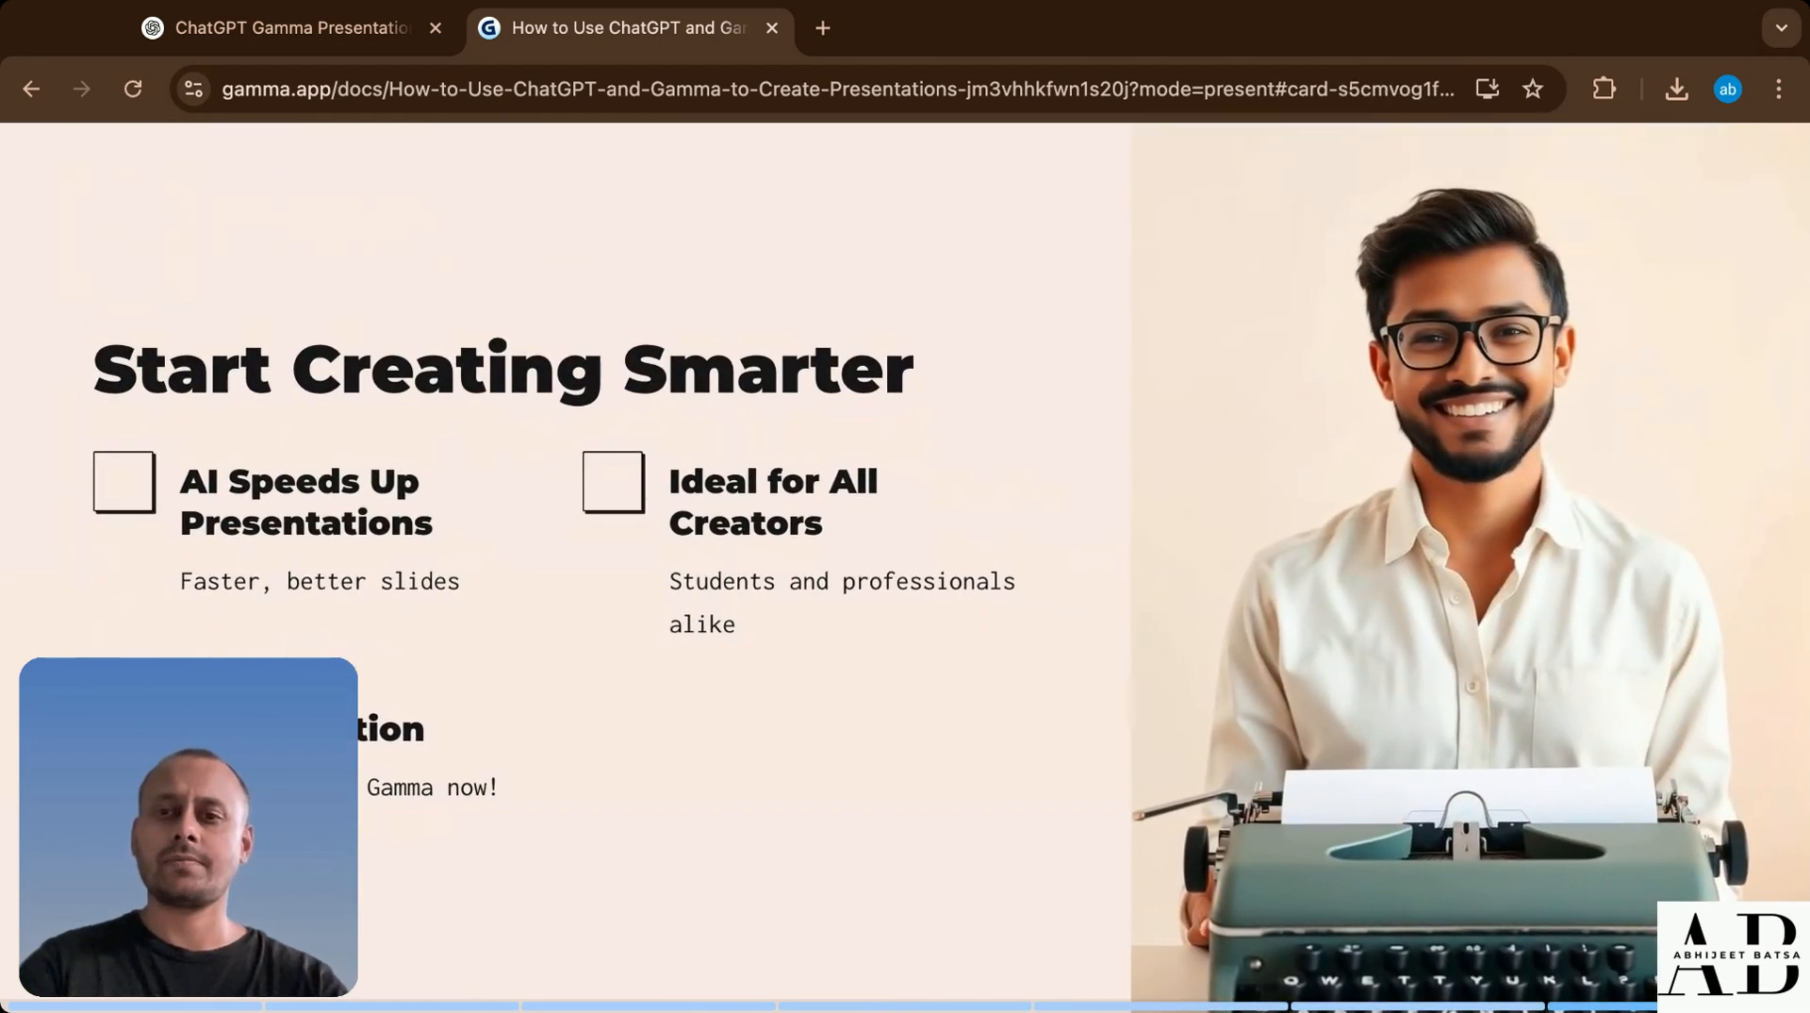
{"action": "key", "text": "Escape"}
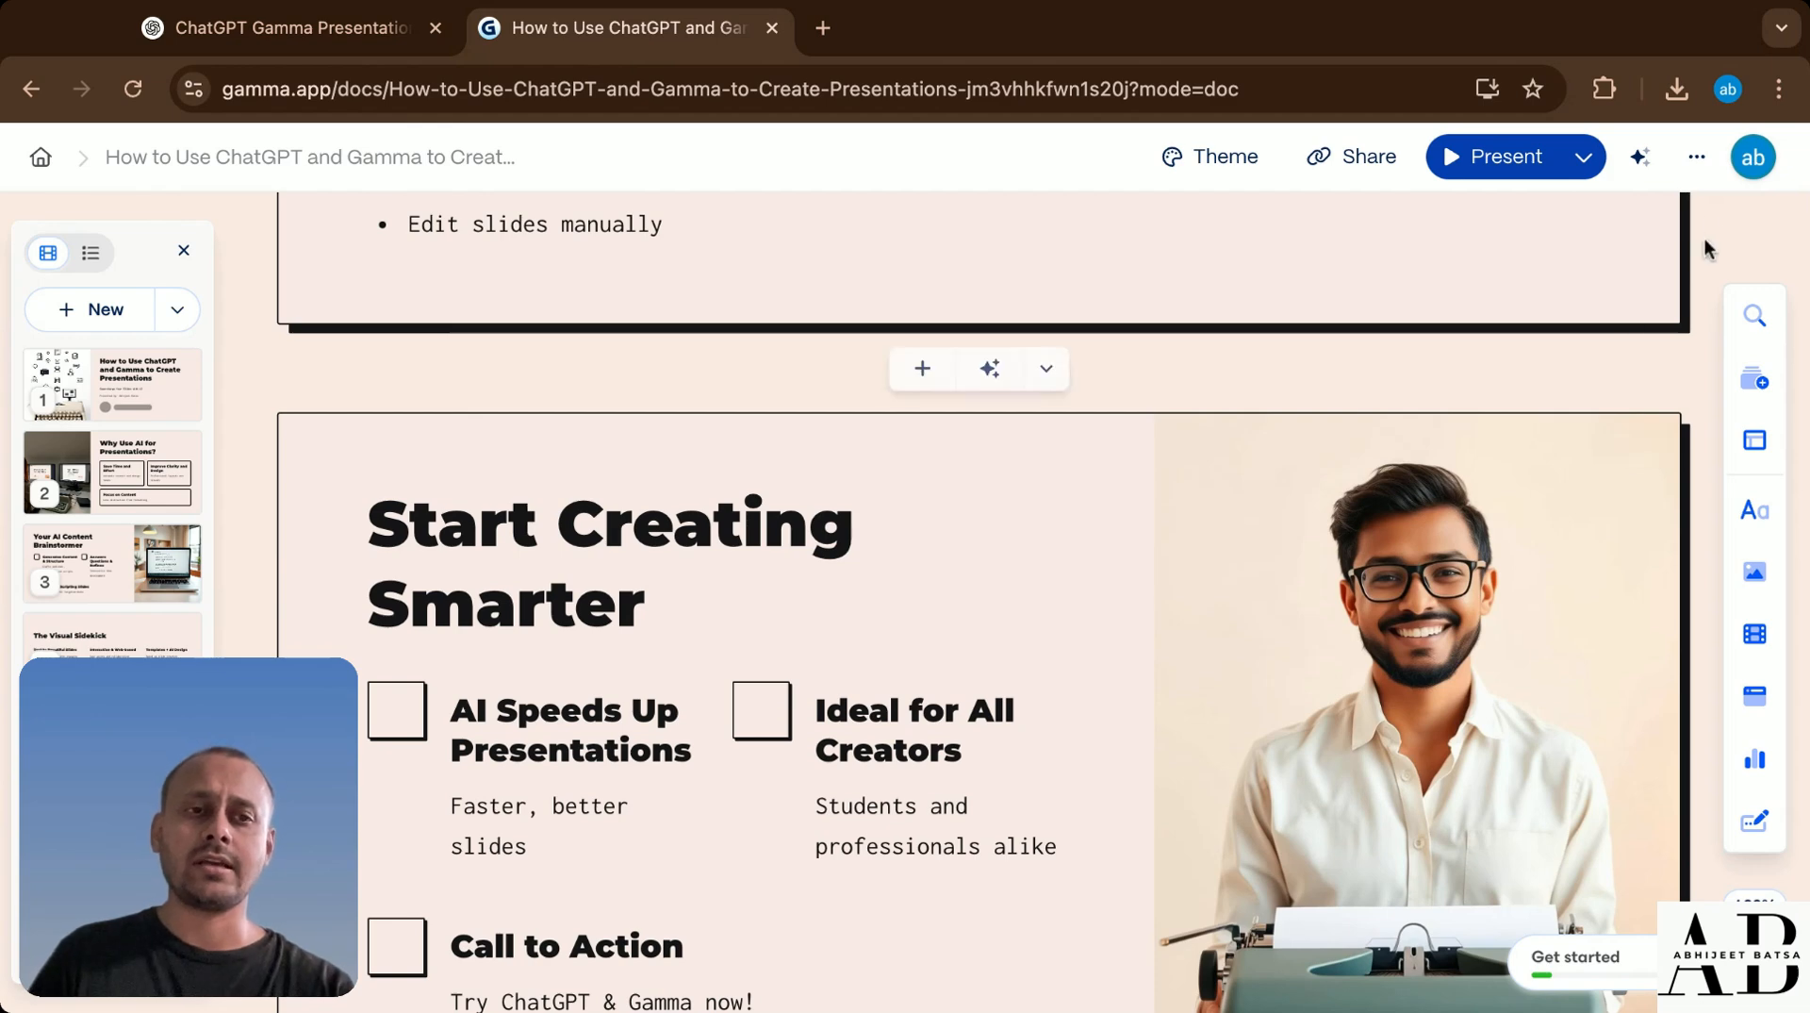
- Look over the AI card-editing options without applying any
{"action": "left_click", "coordinate": [1642, 161]}
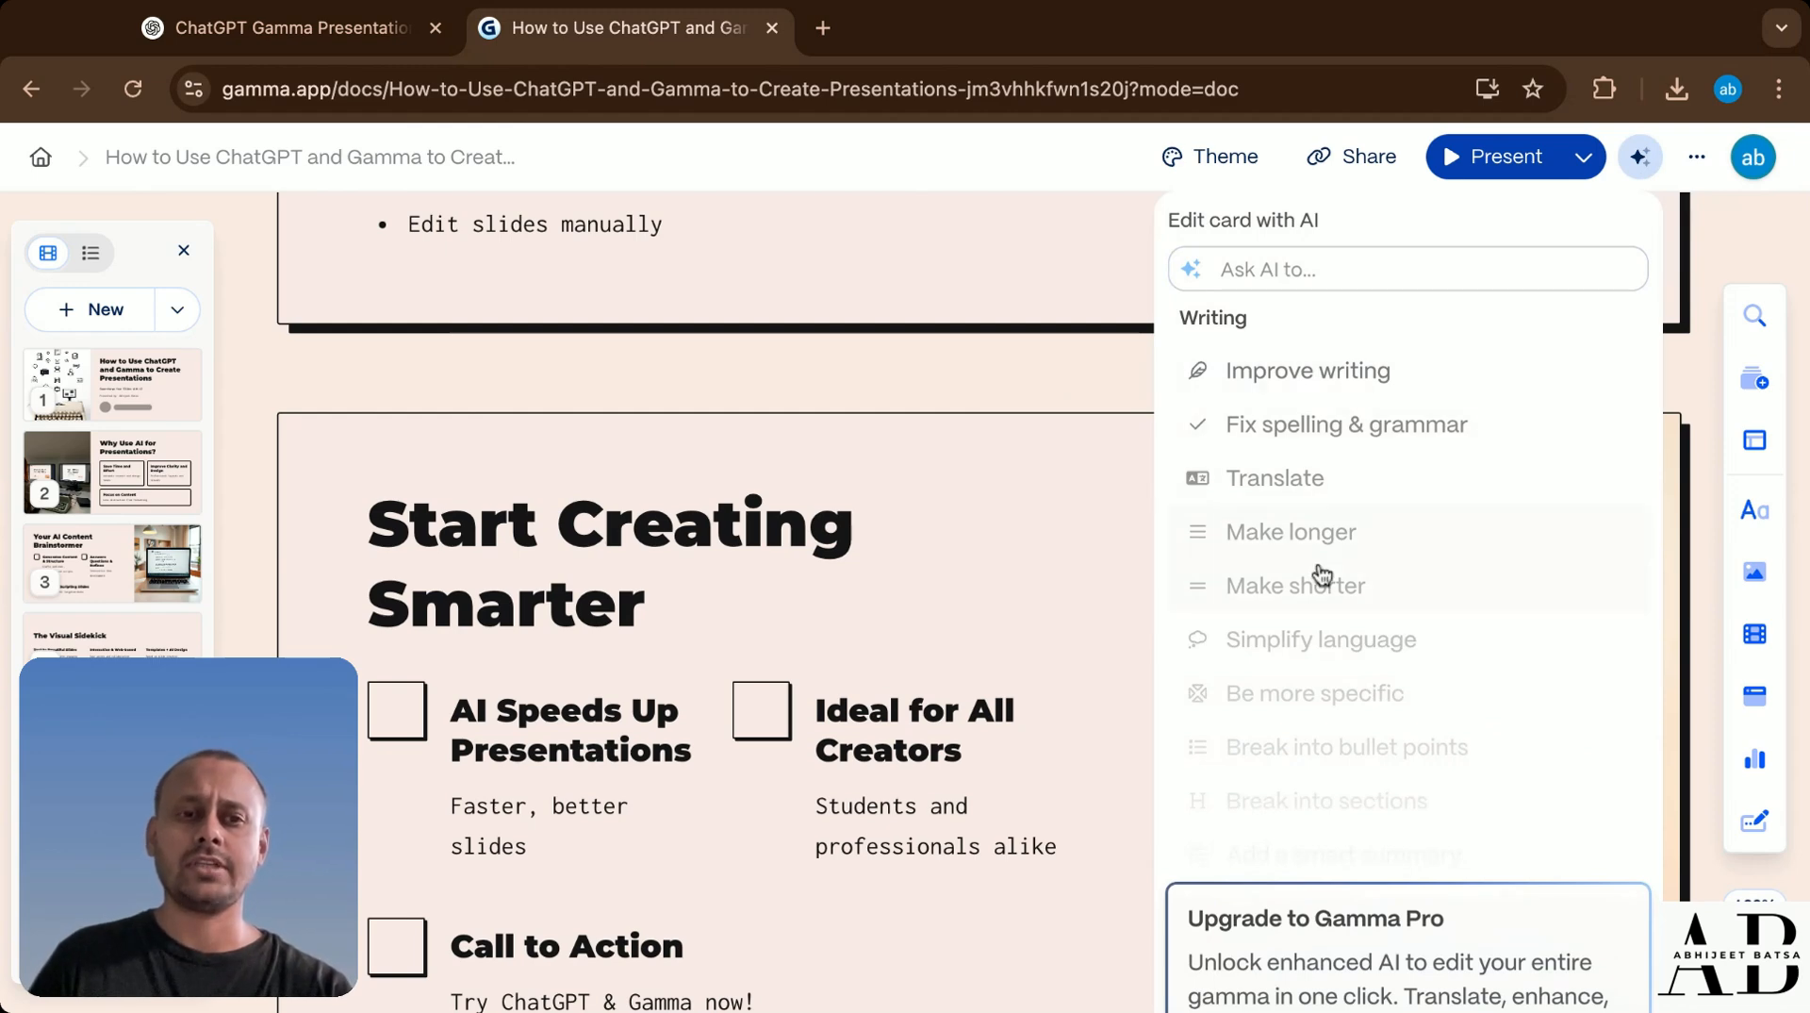
{"action": "left_click", "coordinate": [1640, 157]}
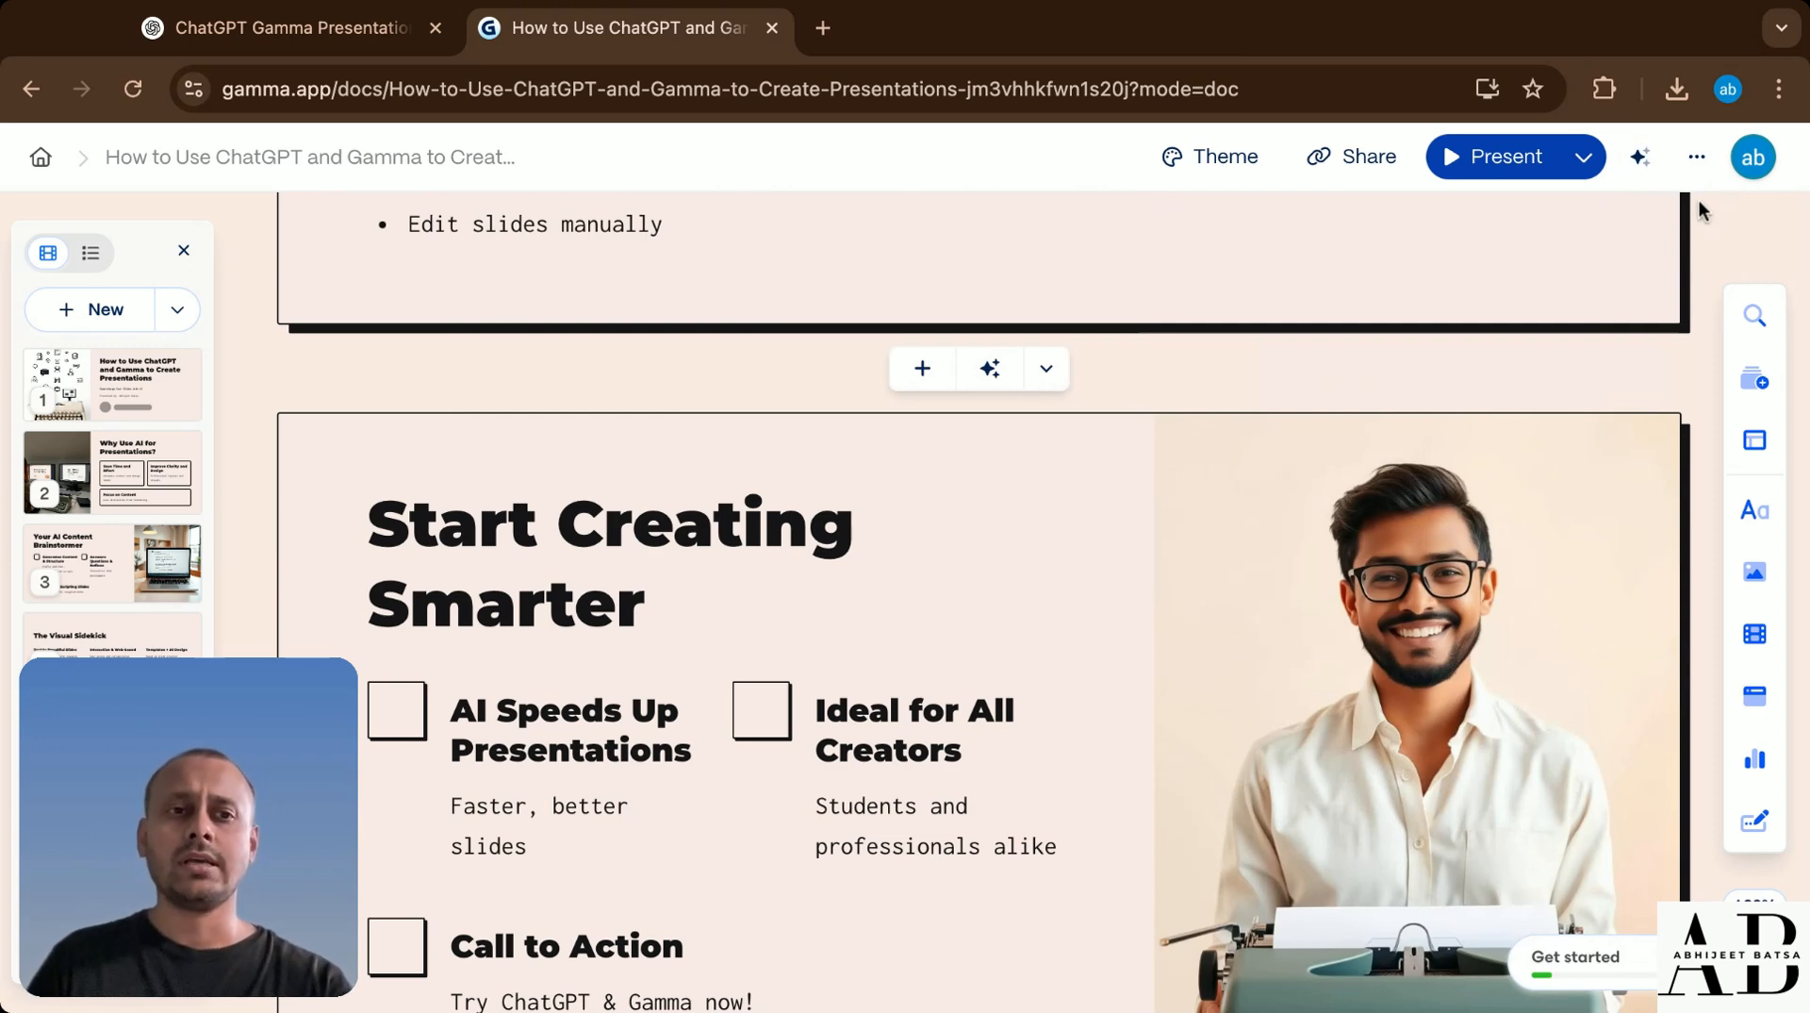
- Export all cards of the presentation to Google Slides
{"action": "left_click", "coordinate": [1697, 159]}
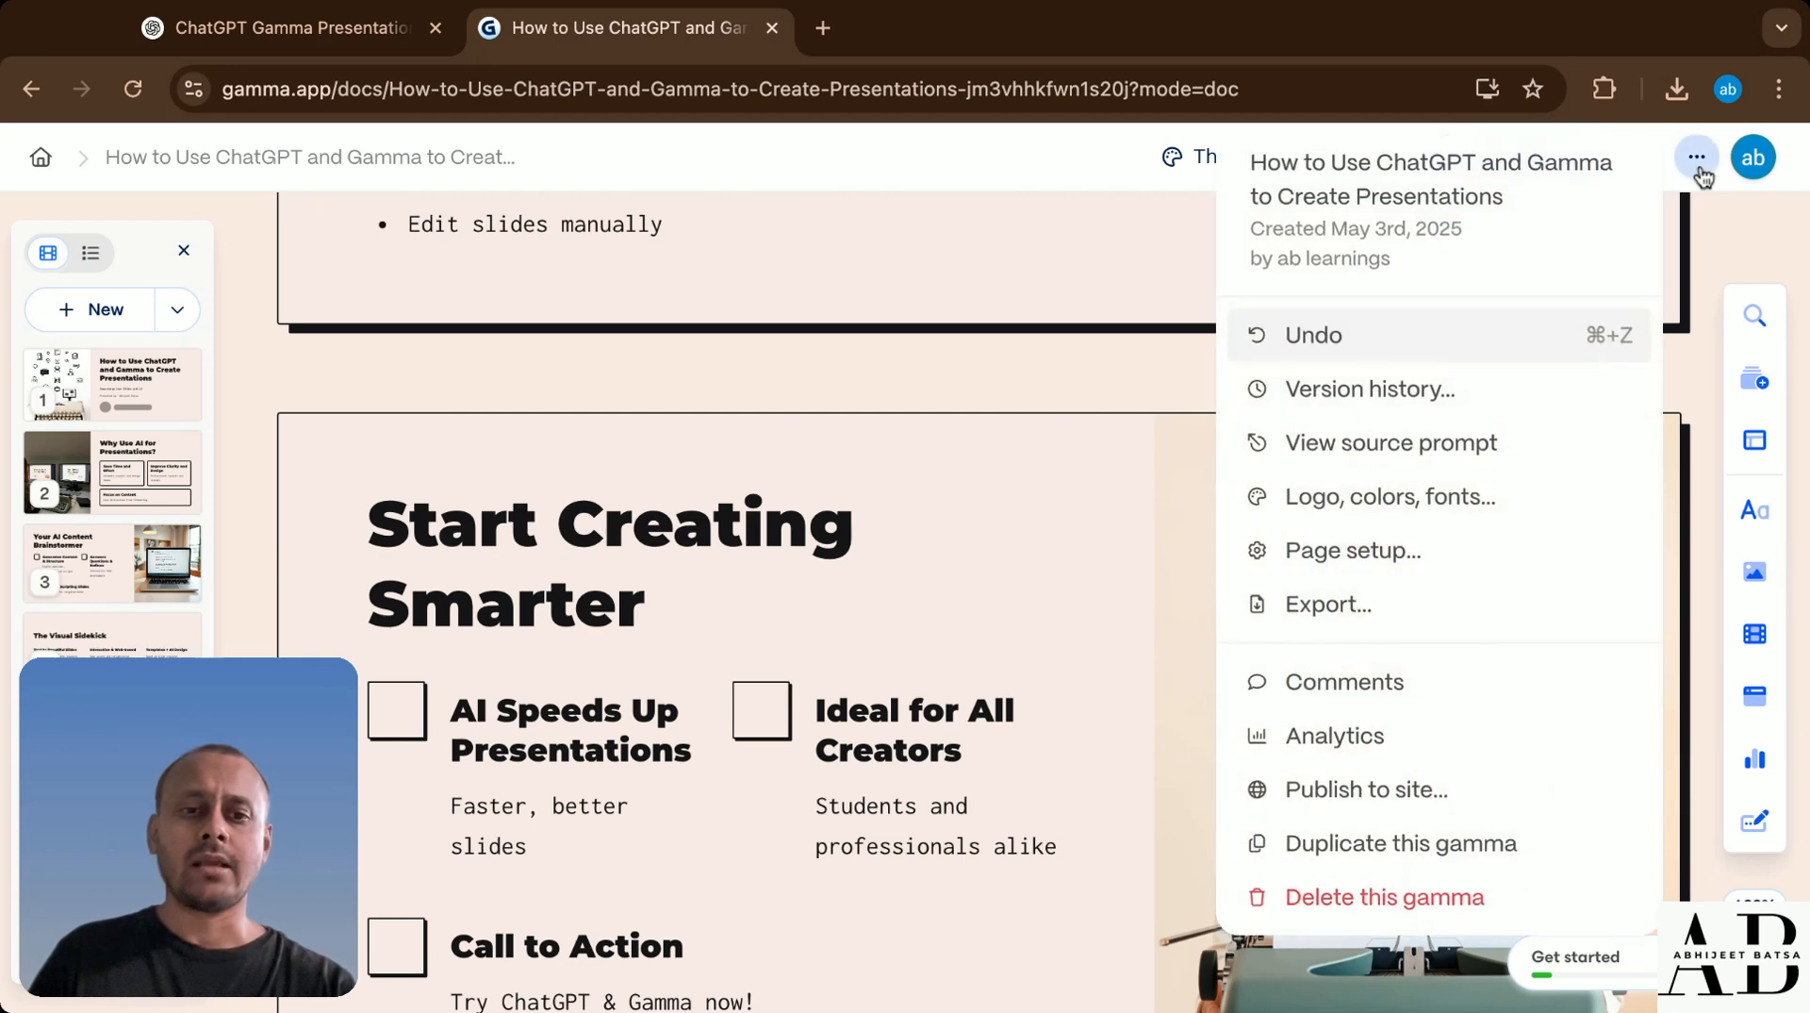
{"action": "left_click", "coordinate": [1369, 619]}
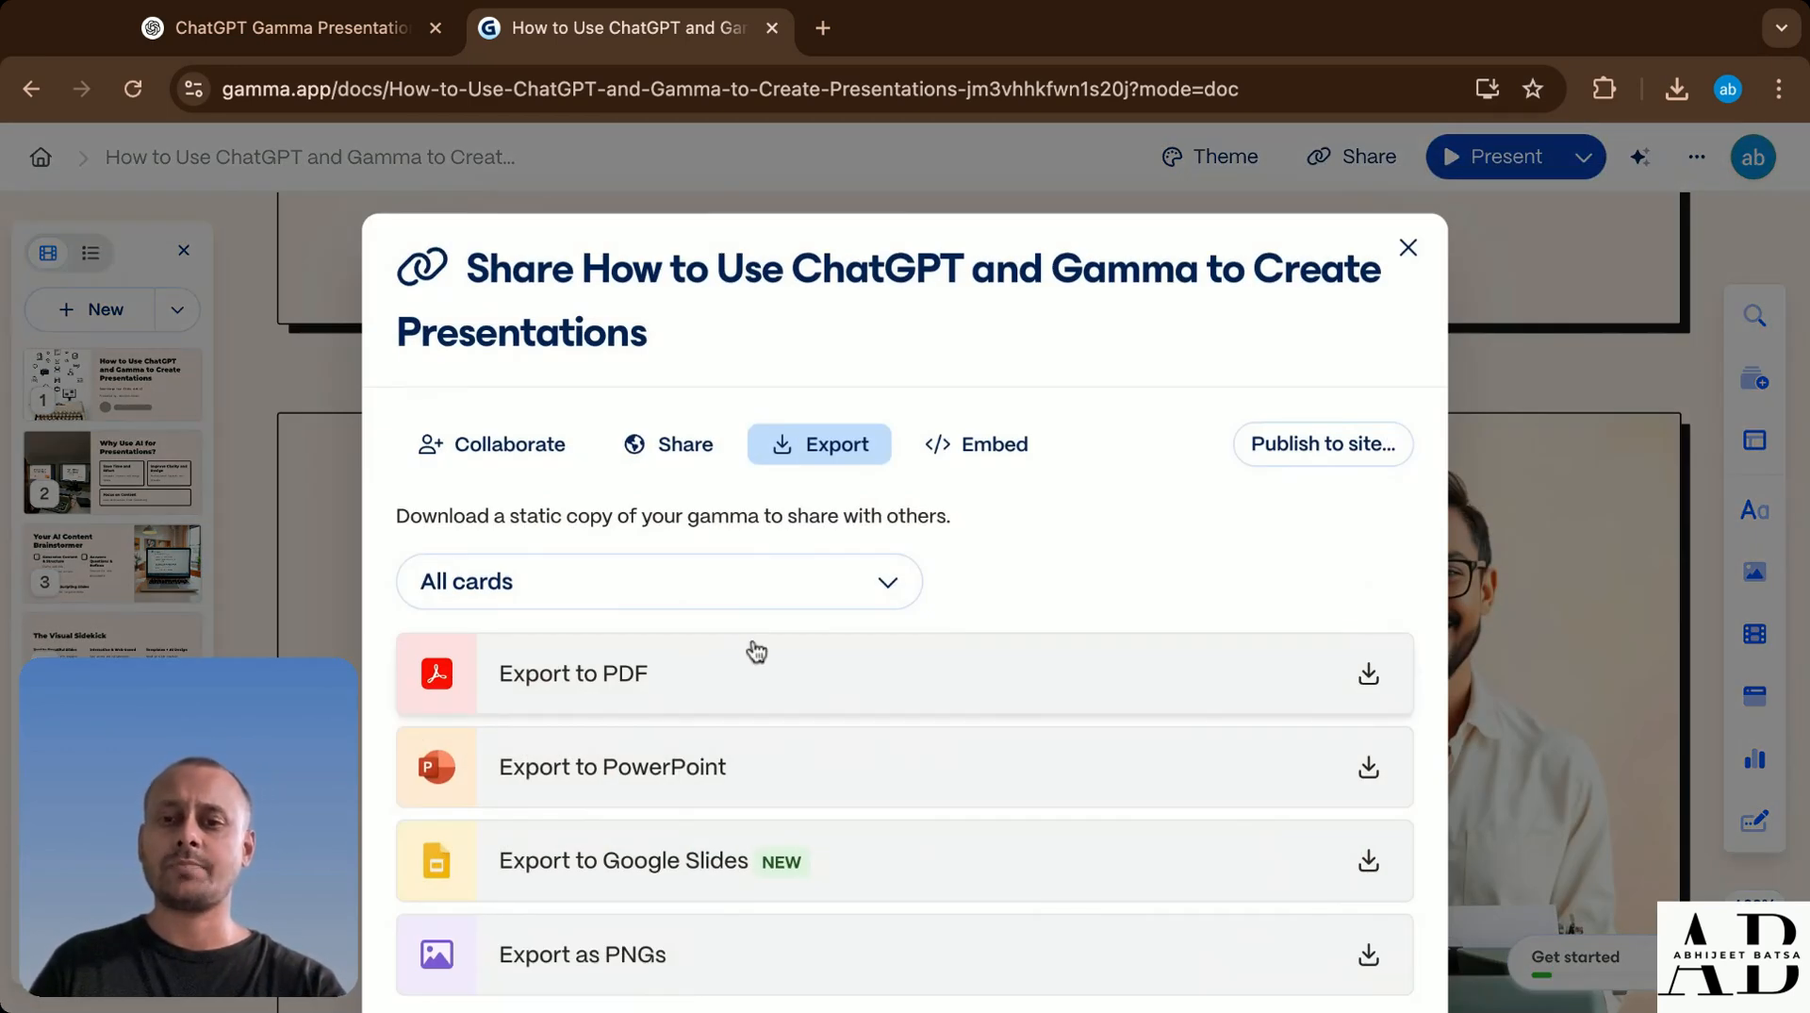
{"action": "scroll", "coordinate": [820, 803], "scroll_direction": "down", "scroll_amount": 3}
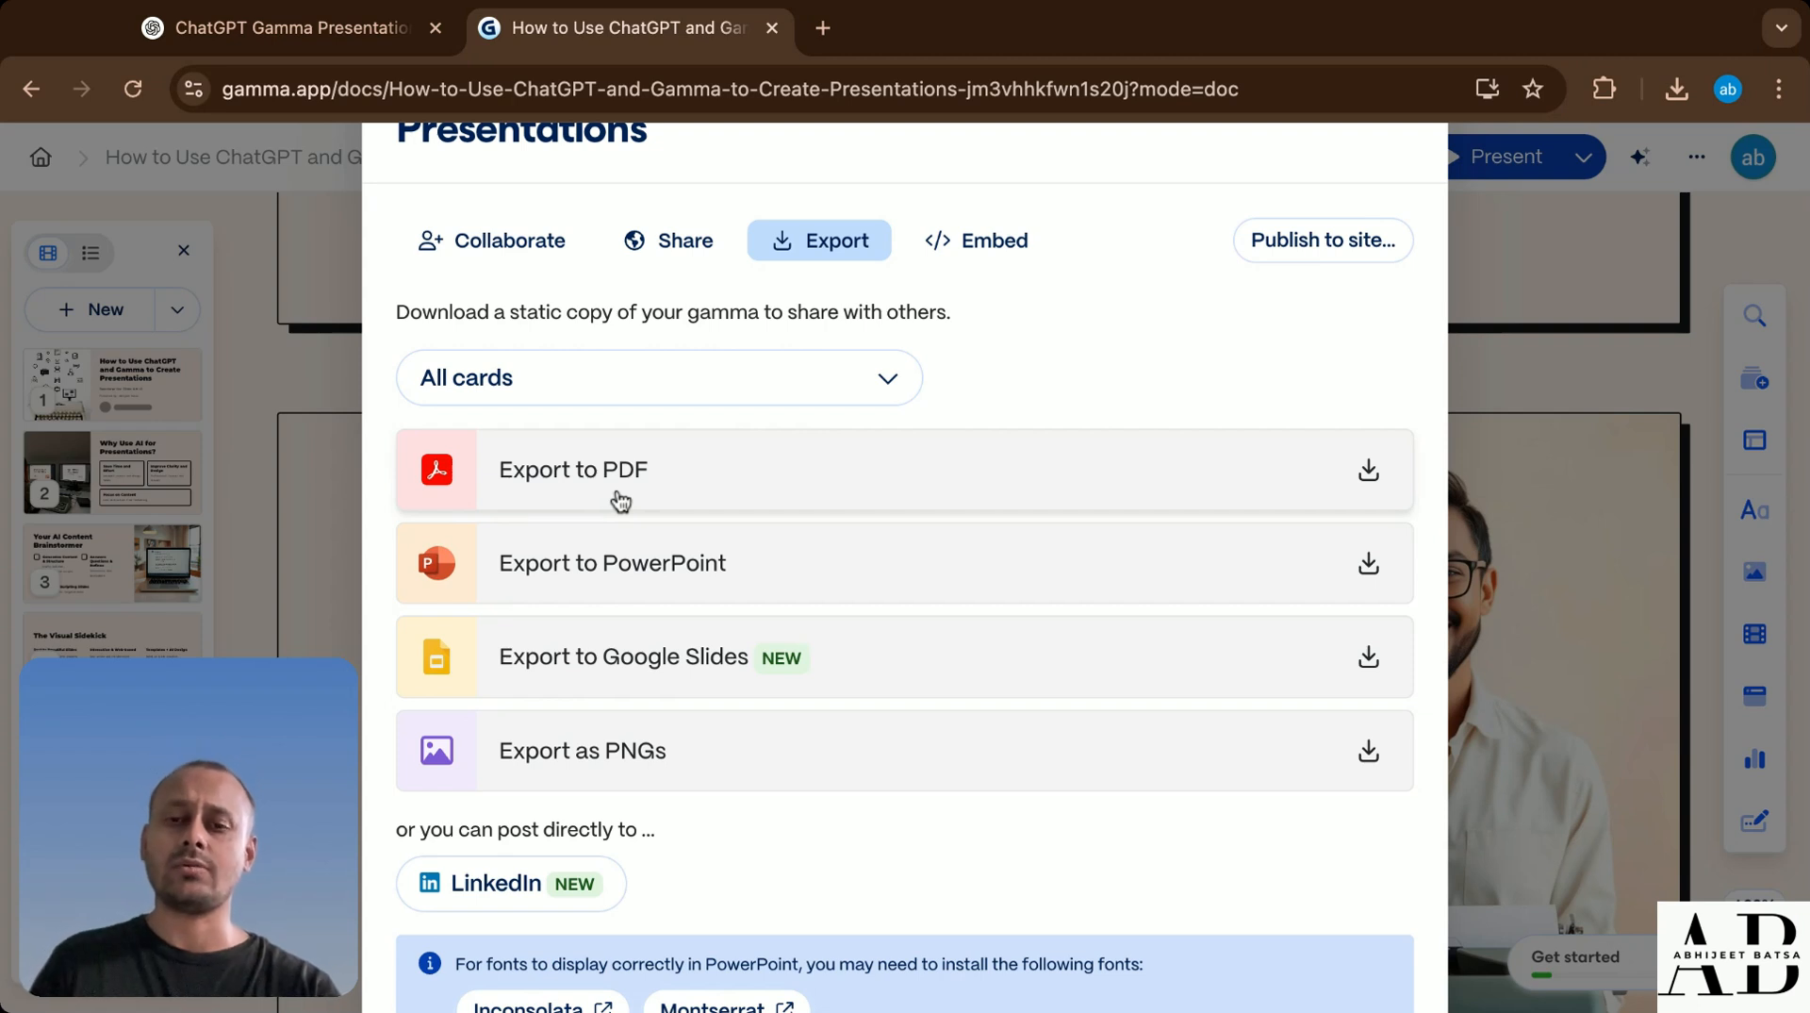
{"action": "left_click", "coordinate": [676, 672]}
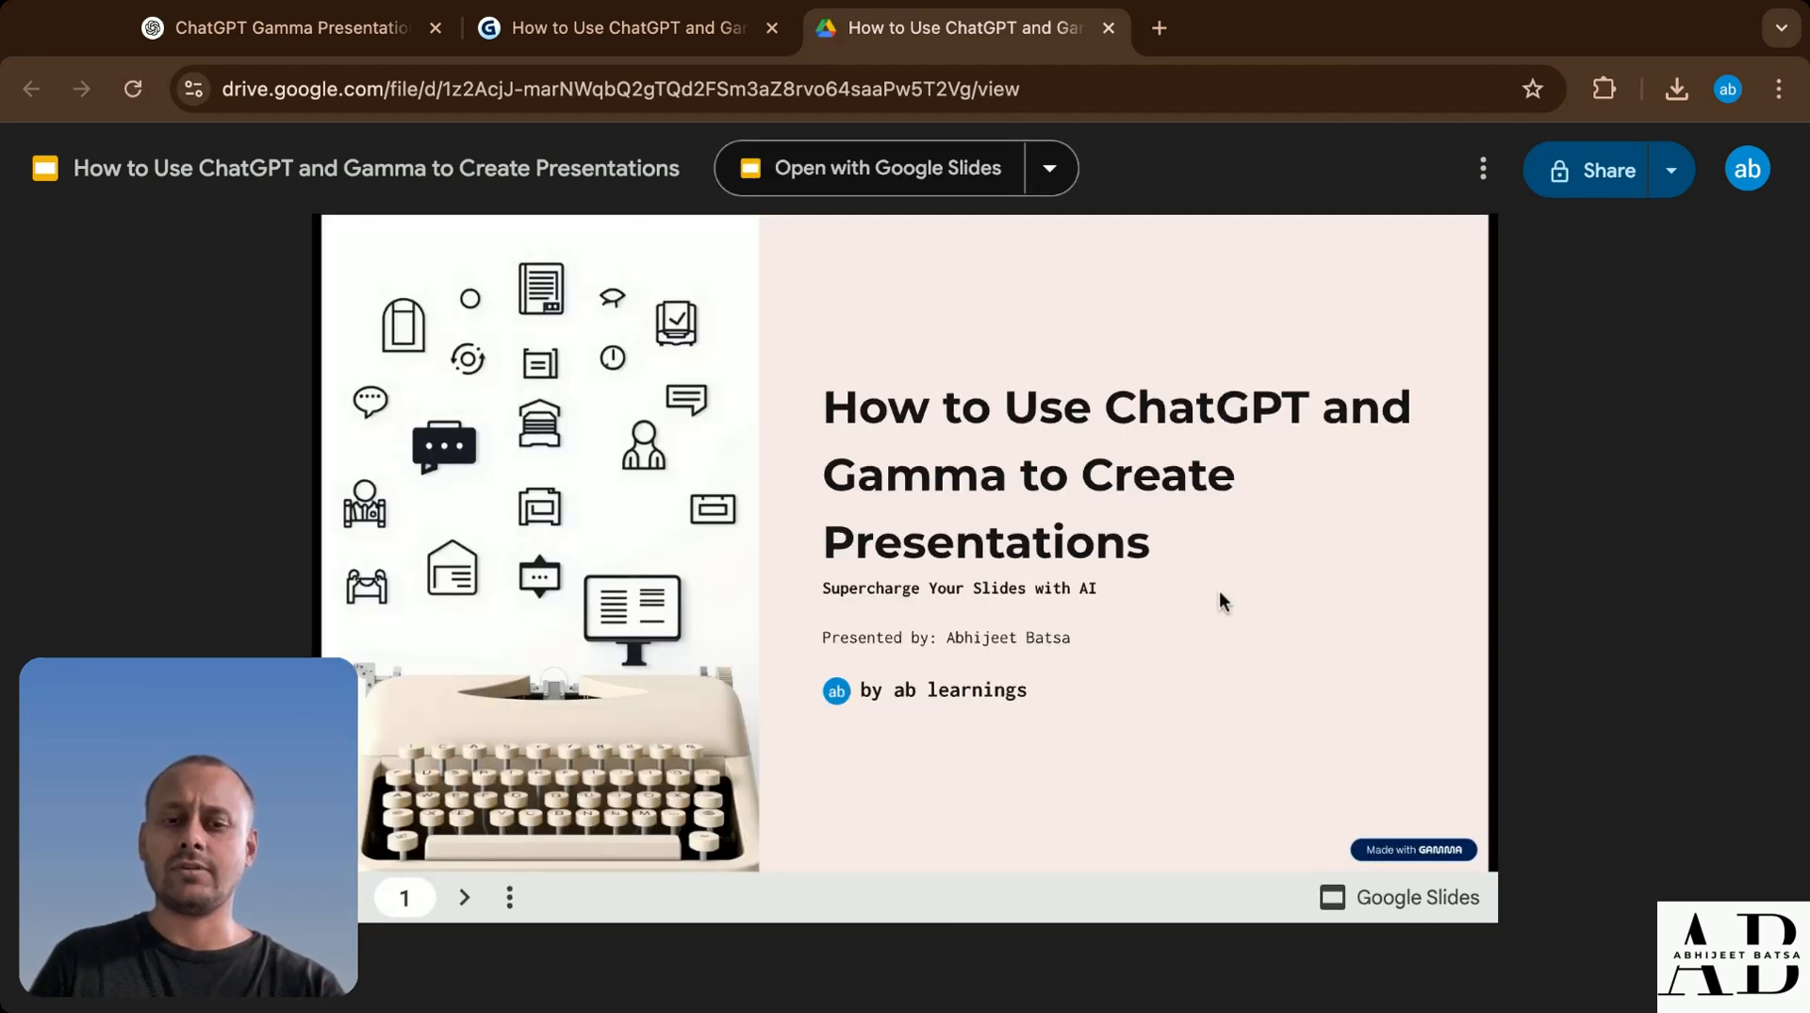
- Page through the exported Google Slides copy in Google Drive up to slide 7
{"action": "key", "text": "Right"}
{"action": "key", "text": "Right"}
{"action": "key", "text": "Right"}
{"action": "key", "text": "Right"}
{"action": "key", "text": "Right"}
{"action": "key", "text": "Right"}
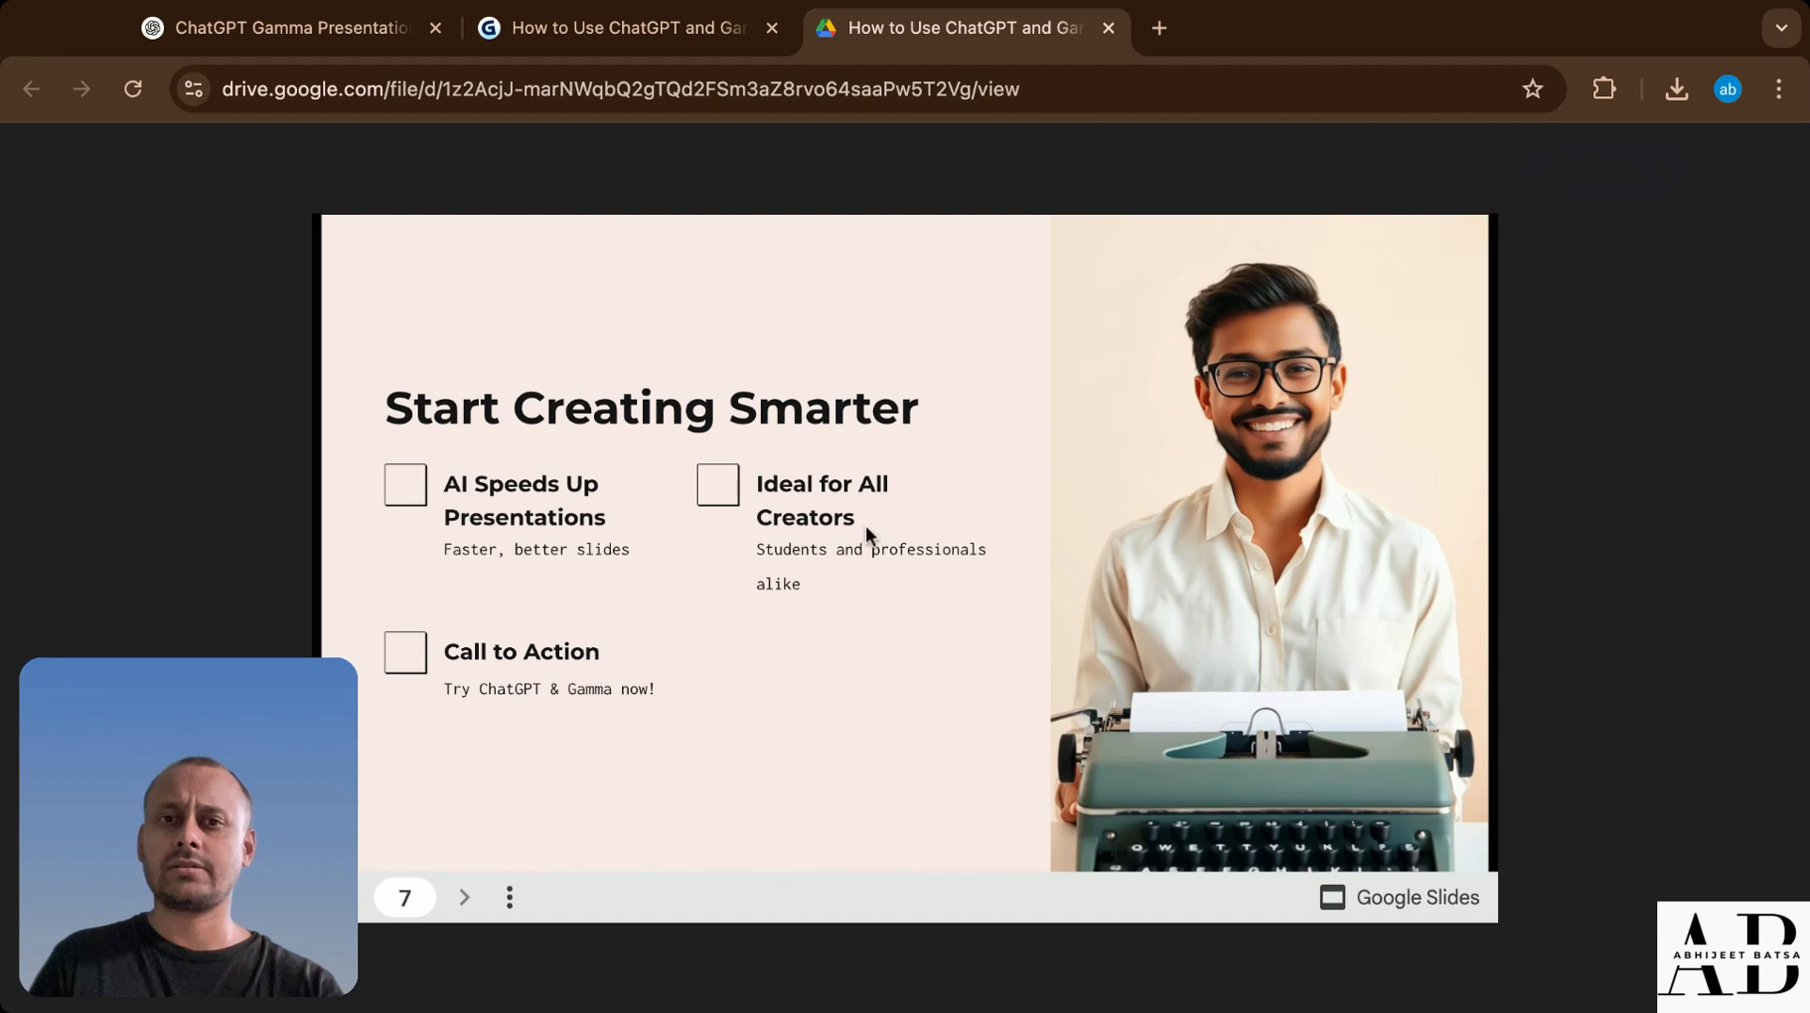
- Switch back to Gamma and export all cards of the presentation to PDF
{"action": "left_click", "coordinate": [672, 34]}
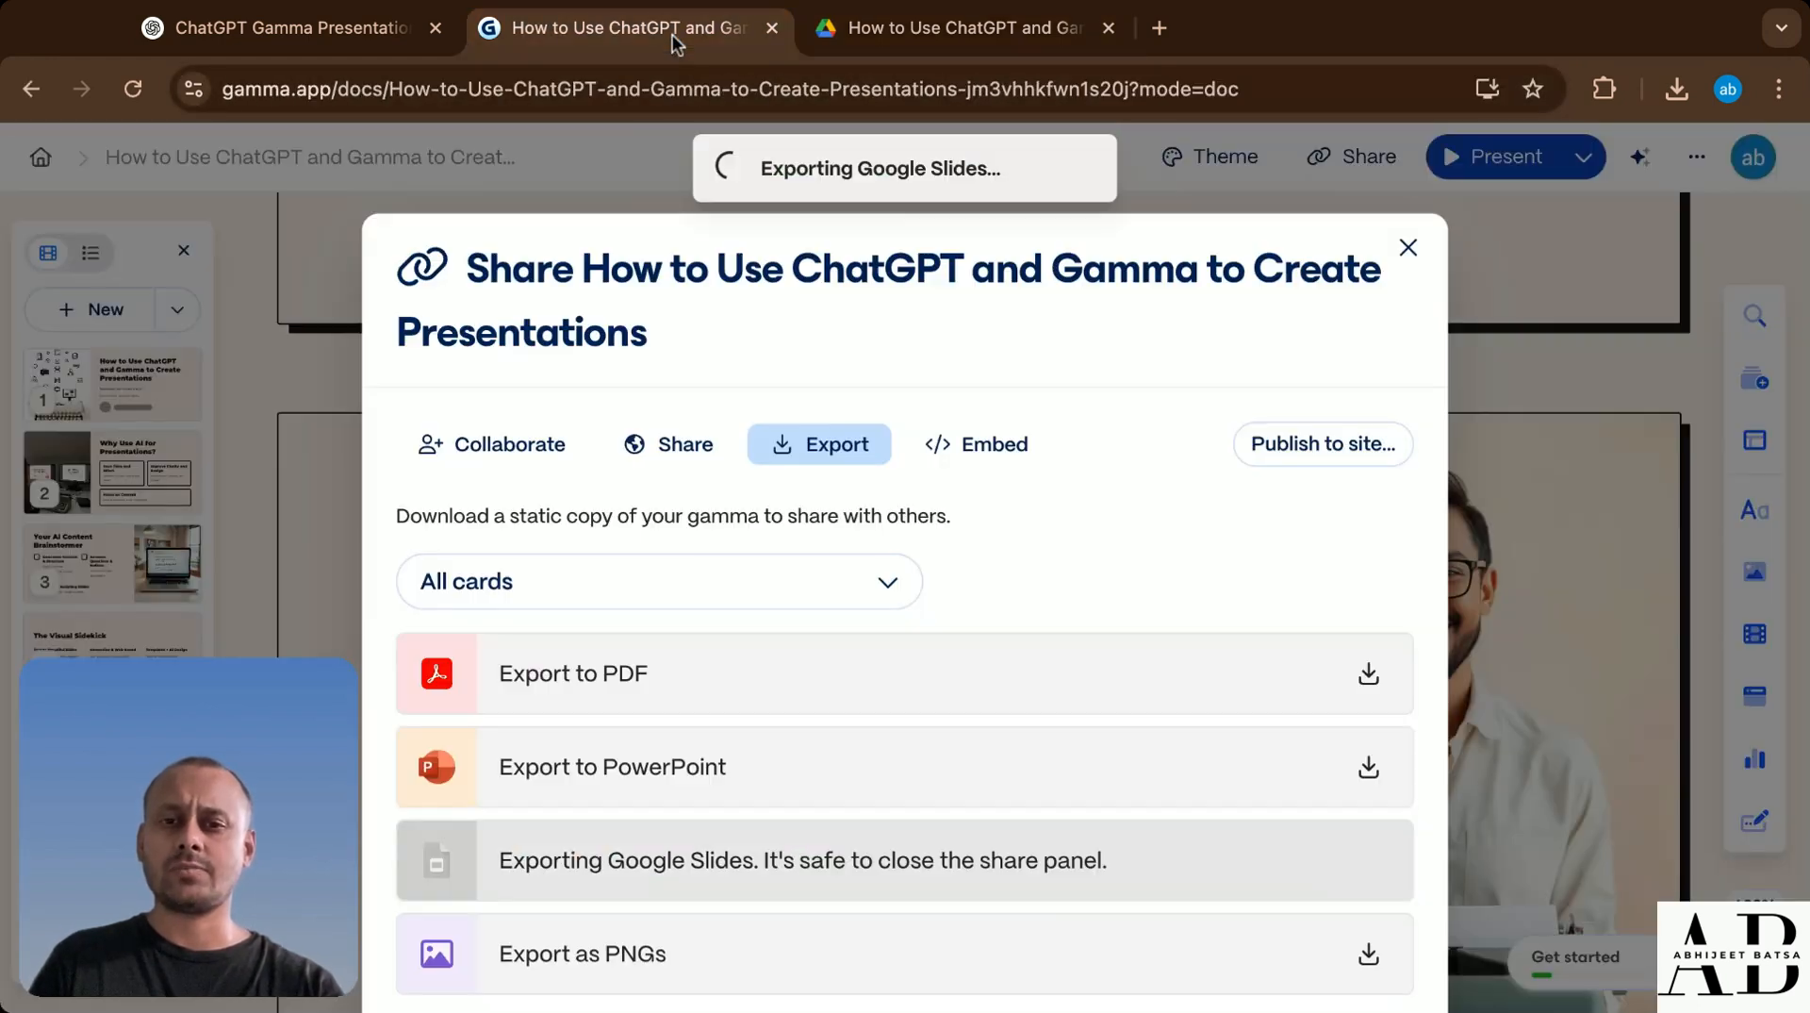
{"action": "left_click", "coordinate": [749, 686]}
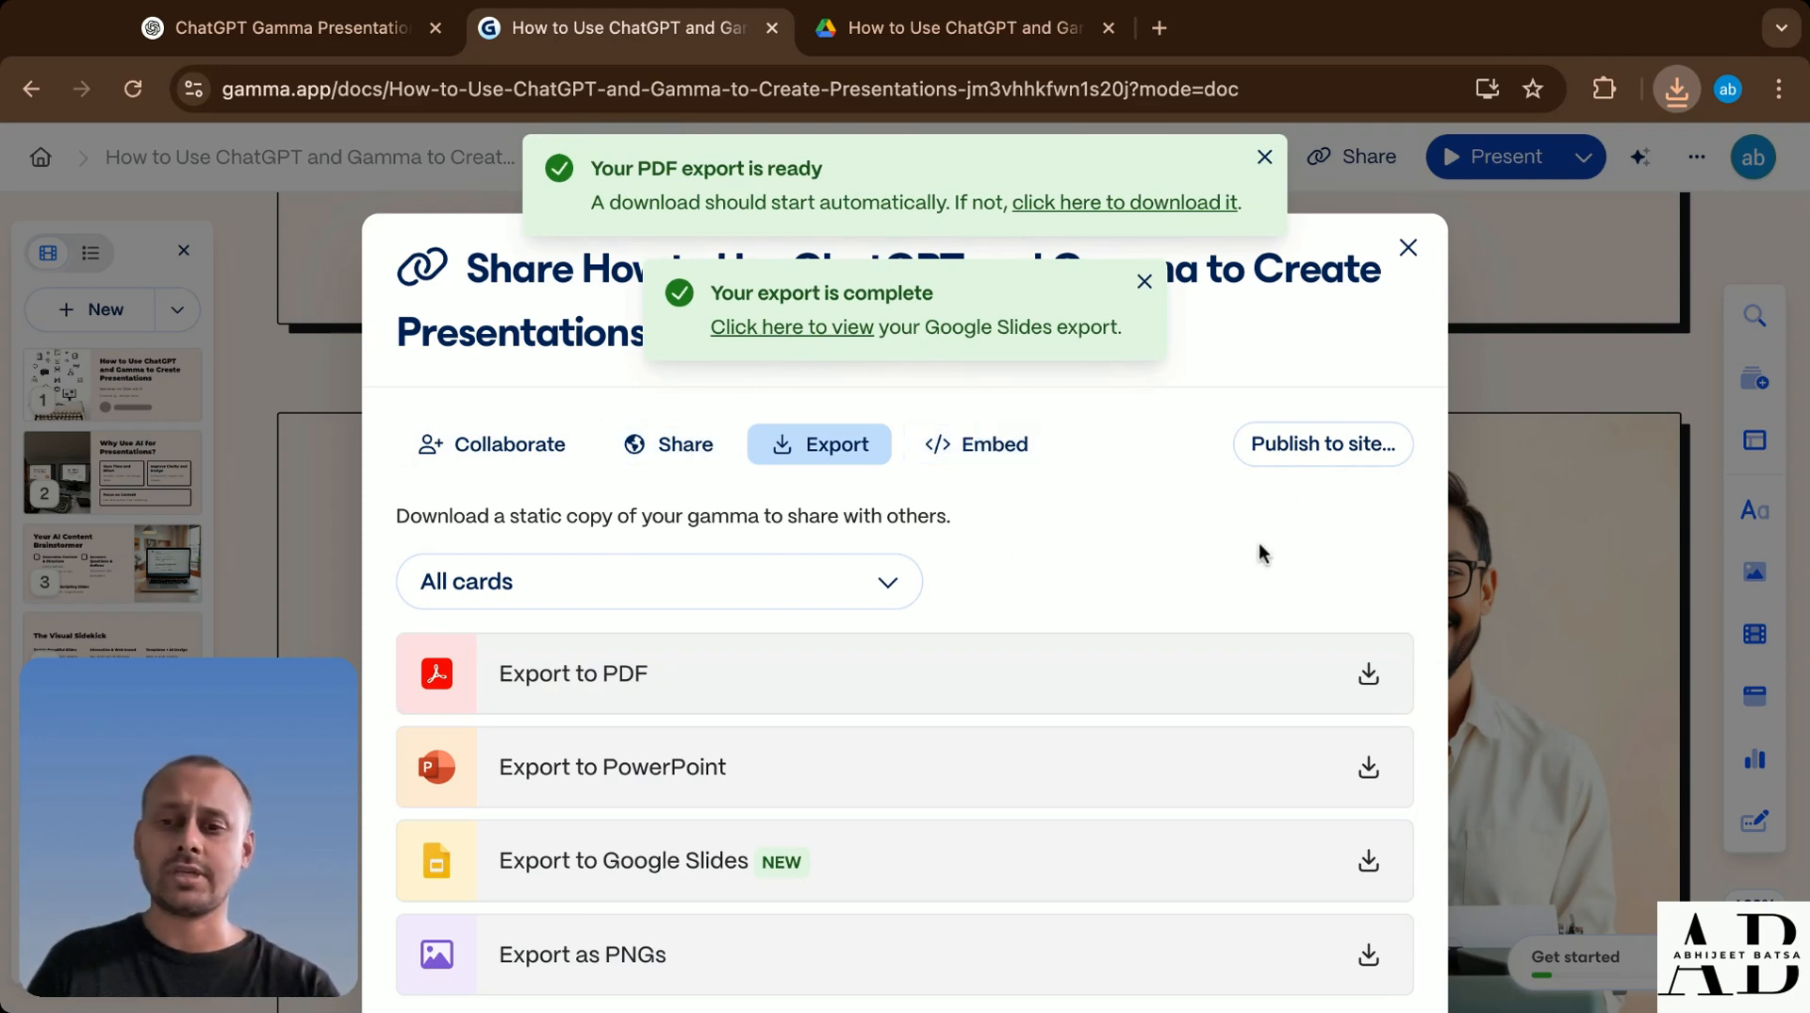
- Check the remaining export options and PowerPoint font notes, close the export dialog and return to the title slide
{"action": "scroll", "coordinate": [1061, 650], "scroll_direction": "down", "scroll_amount": 5}
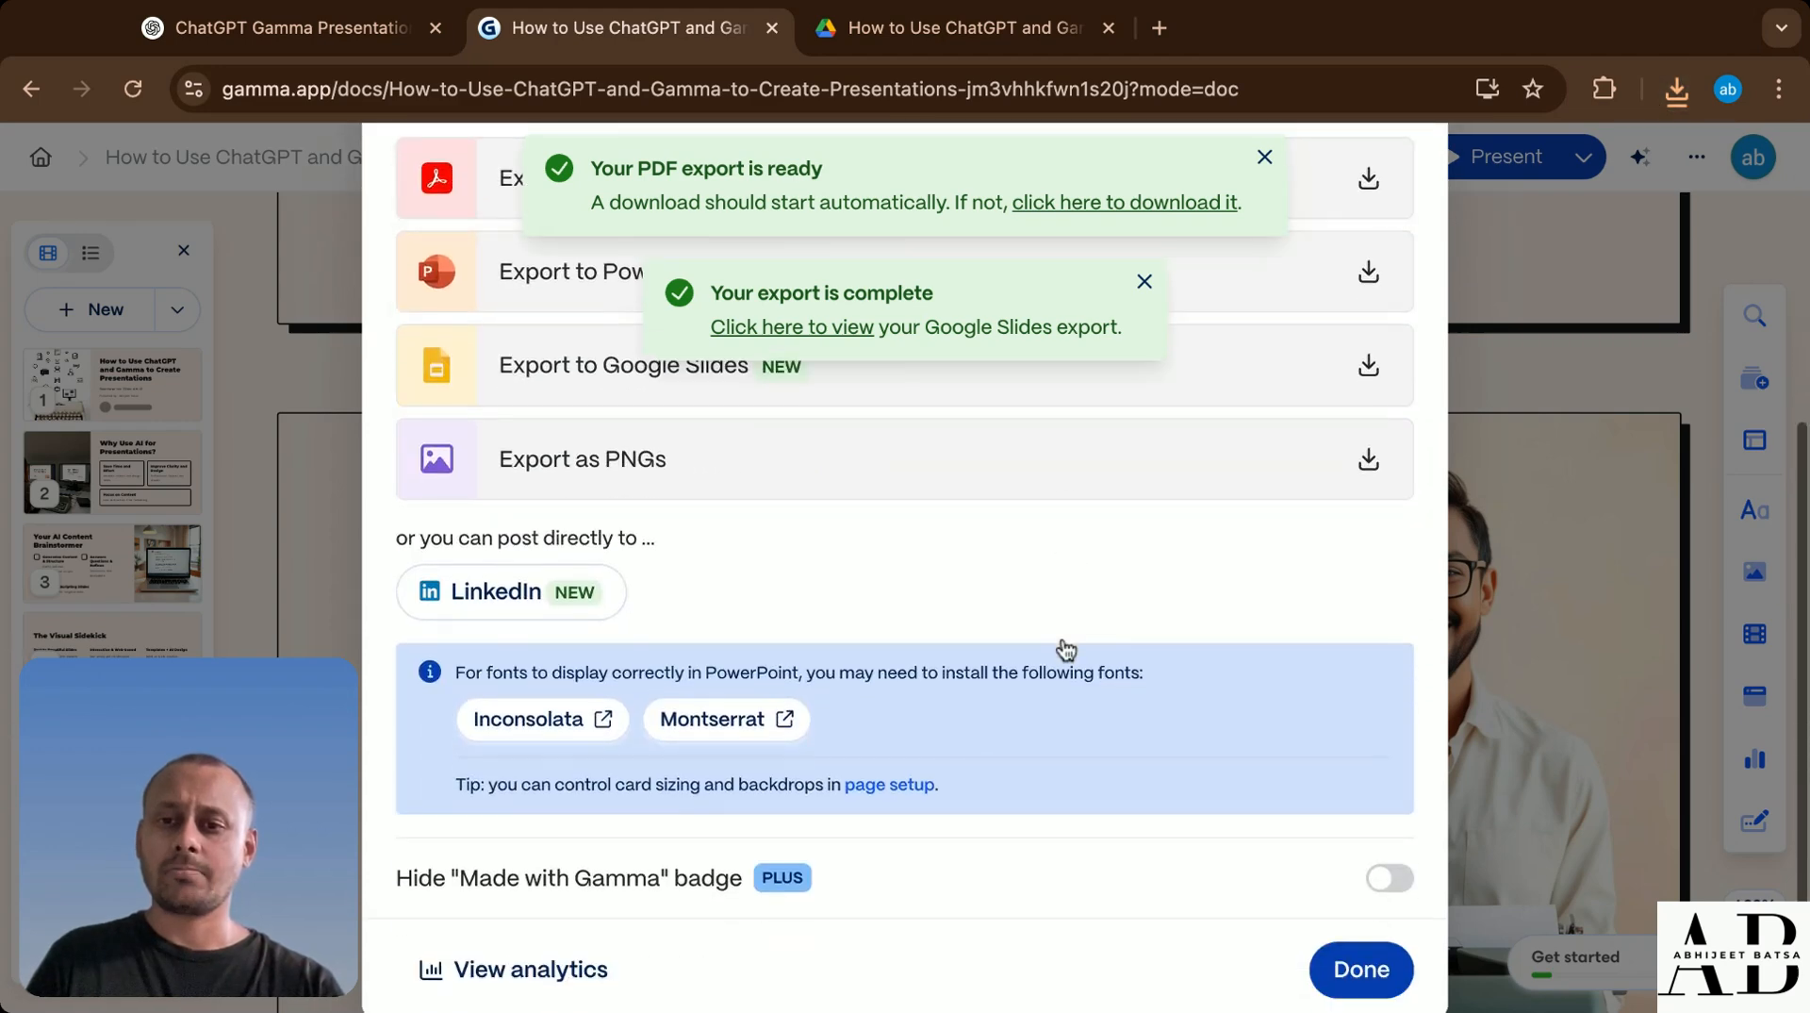
{"action": "scroll", "coordinate": [1066, 649], "scroll_direction": "down", "scroll_amount": 2}
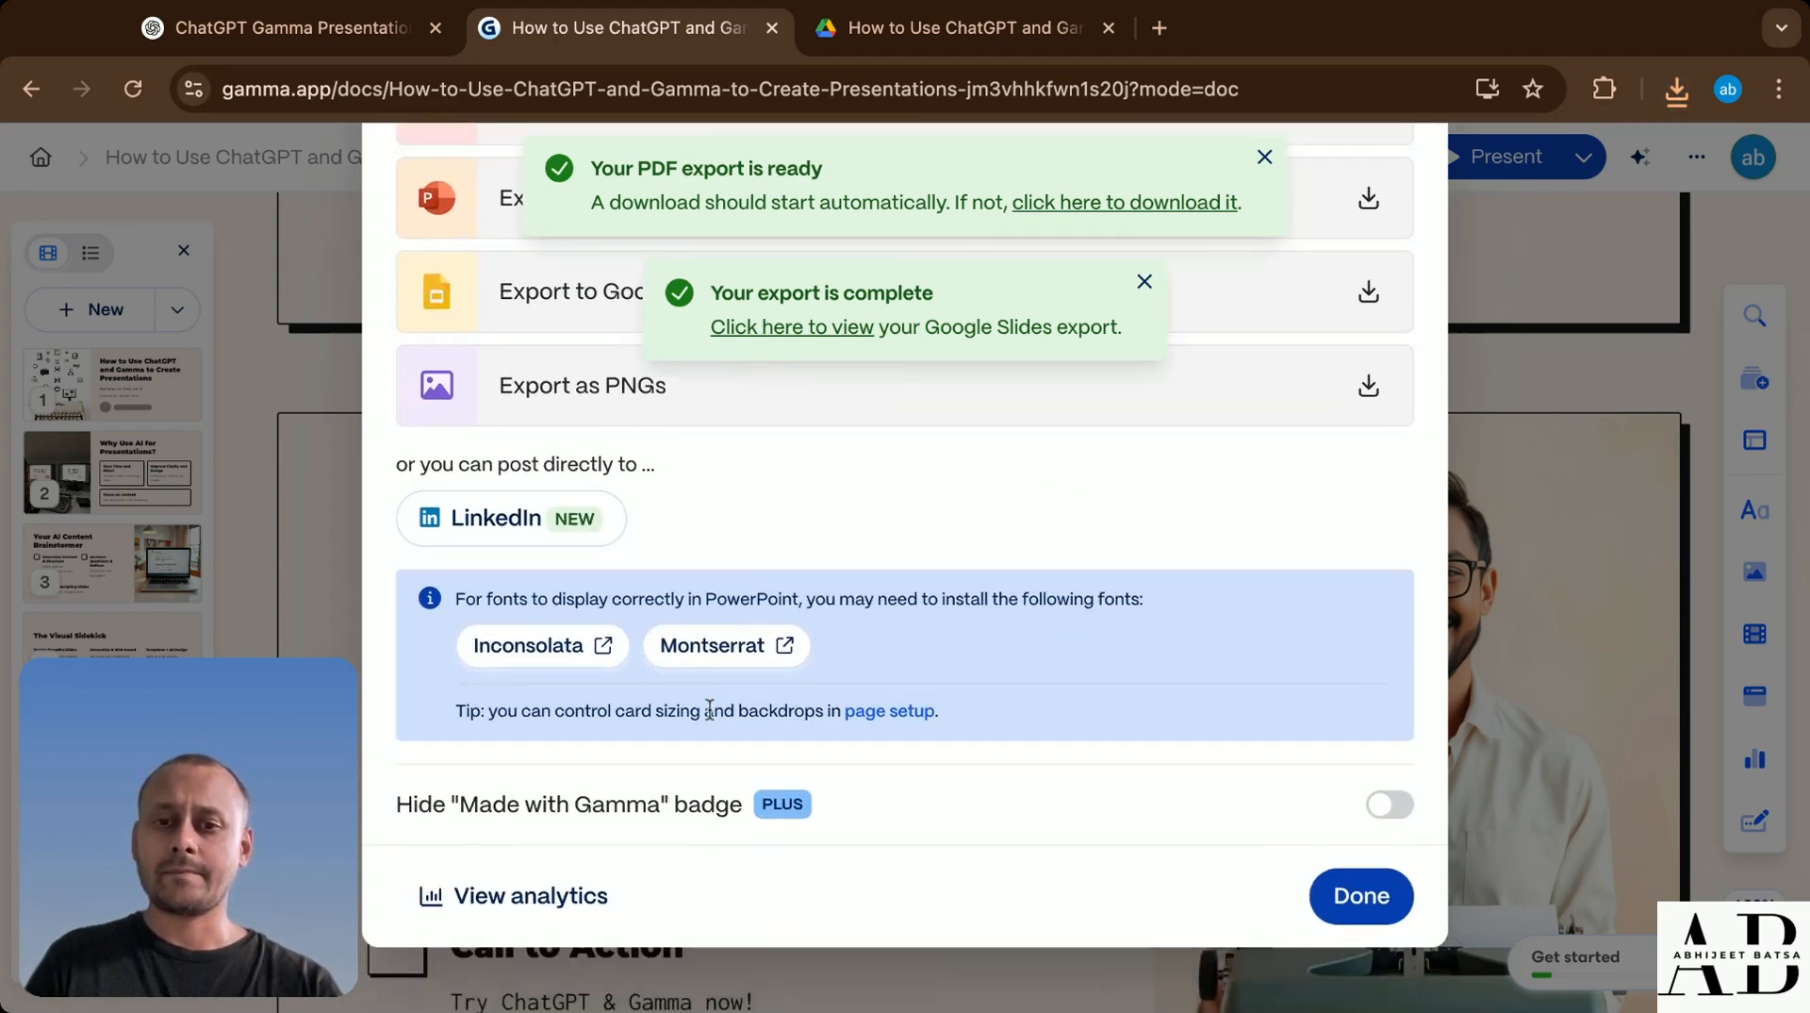
{"action": "scroll", "coordinate": [953, 666], "scroll_direction": "down", "scroll_amount": 1}
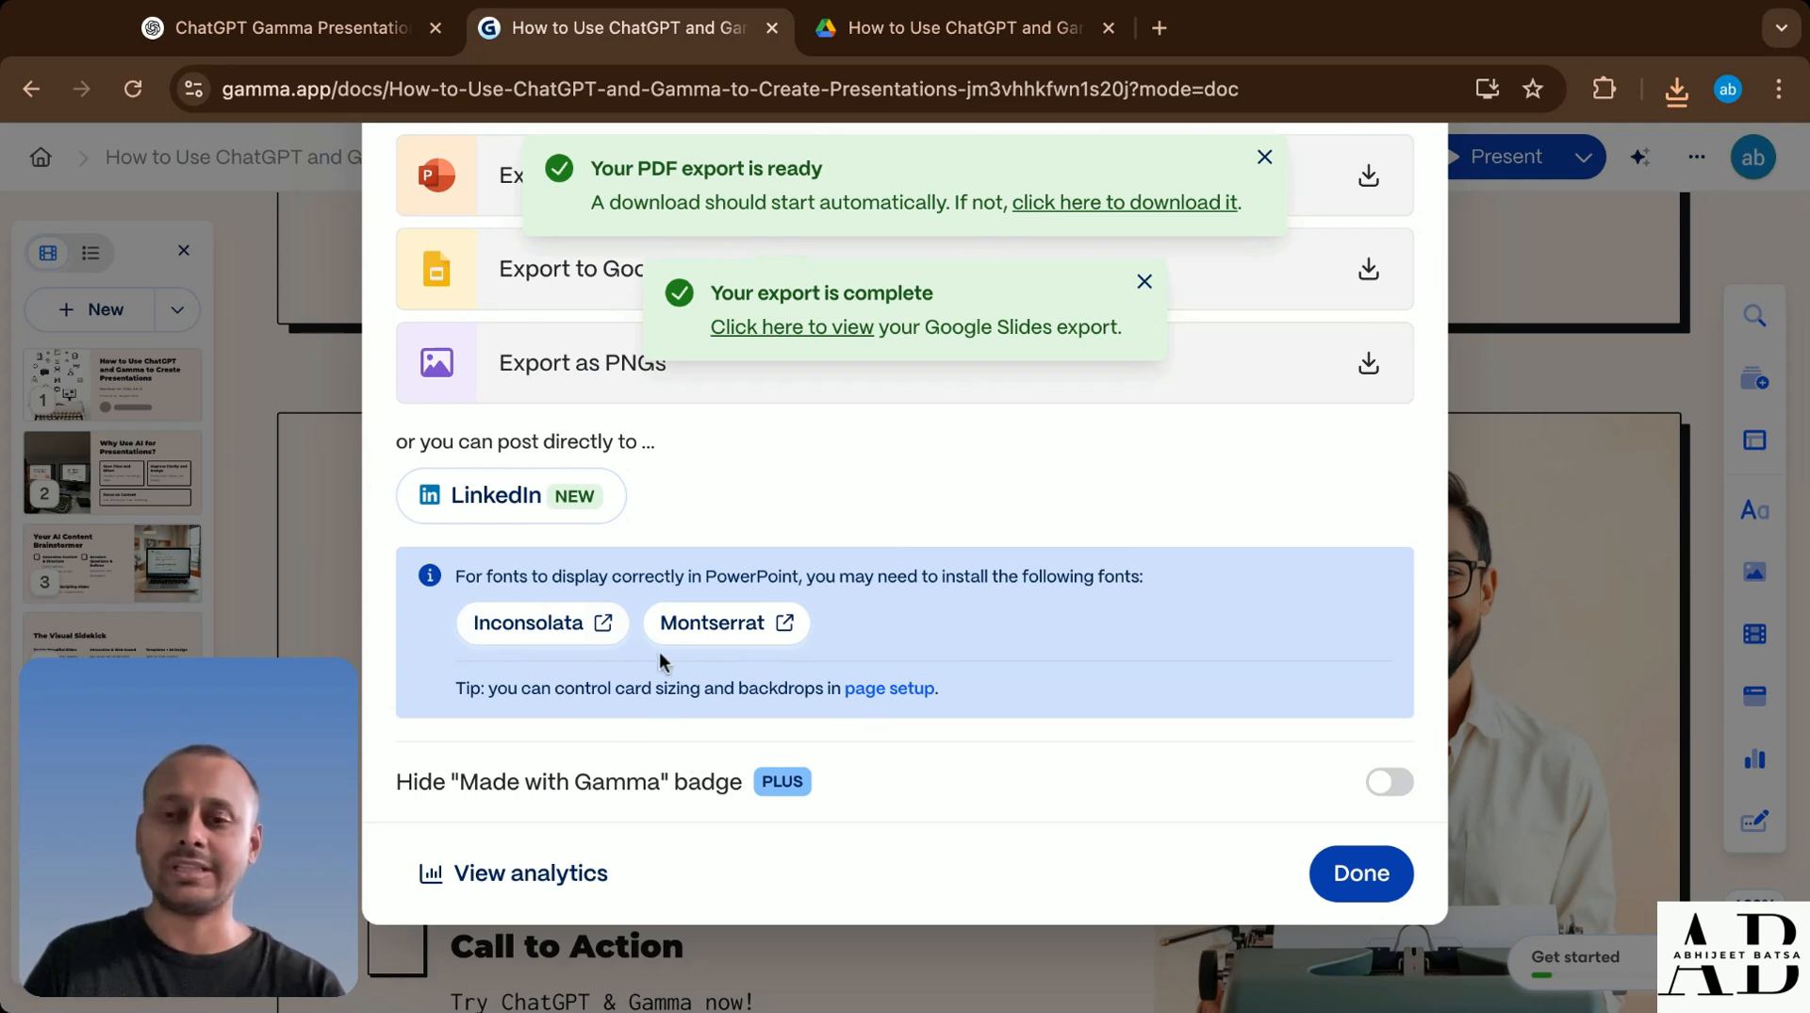
{"action": "key", "text": "Escape"}
{"action": "scroll", "coordinate": [1147, 480], "scroll_direction": "up", "scroll_amount": 15}
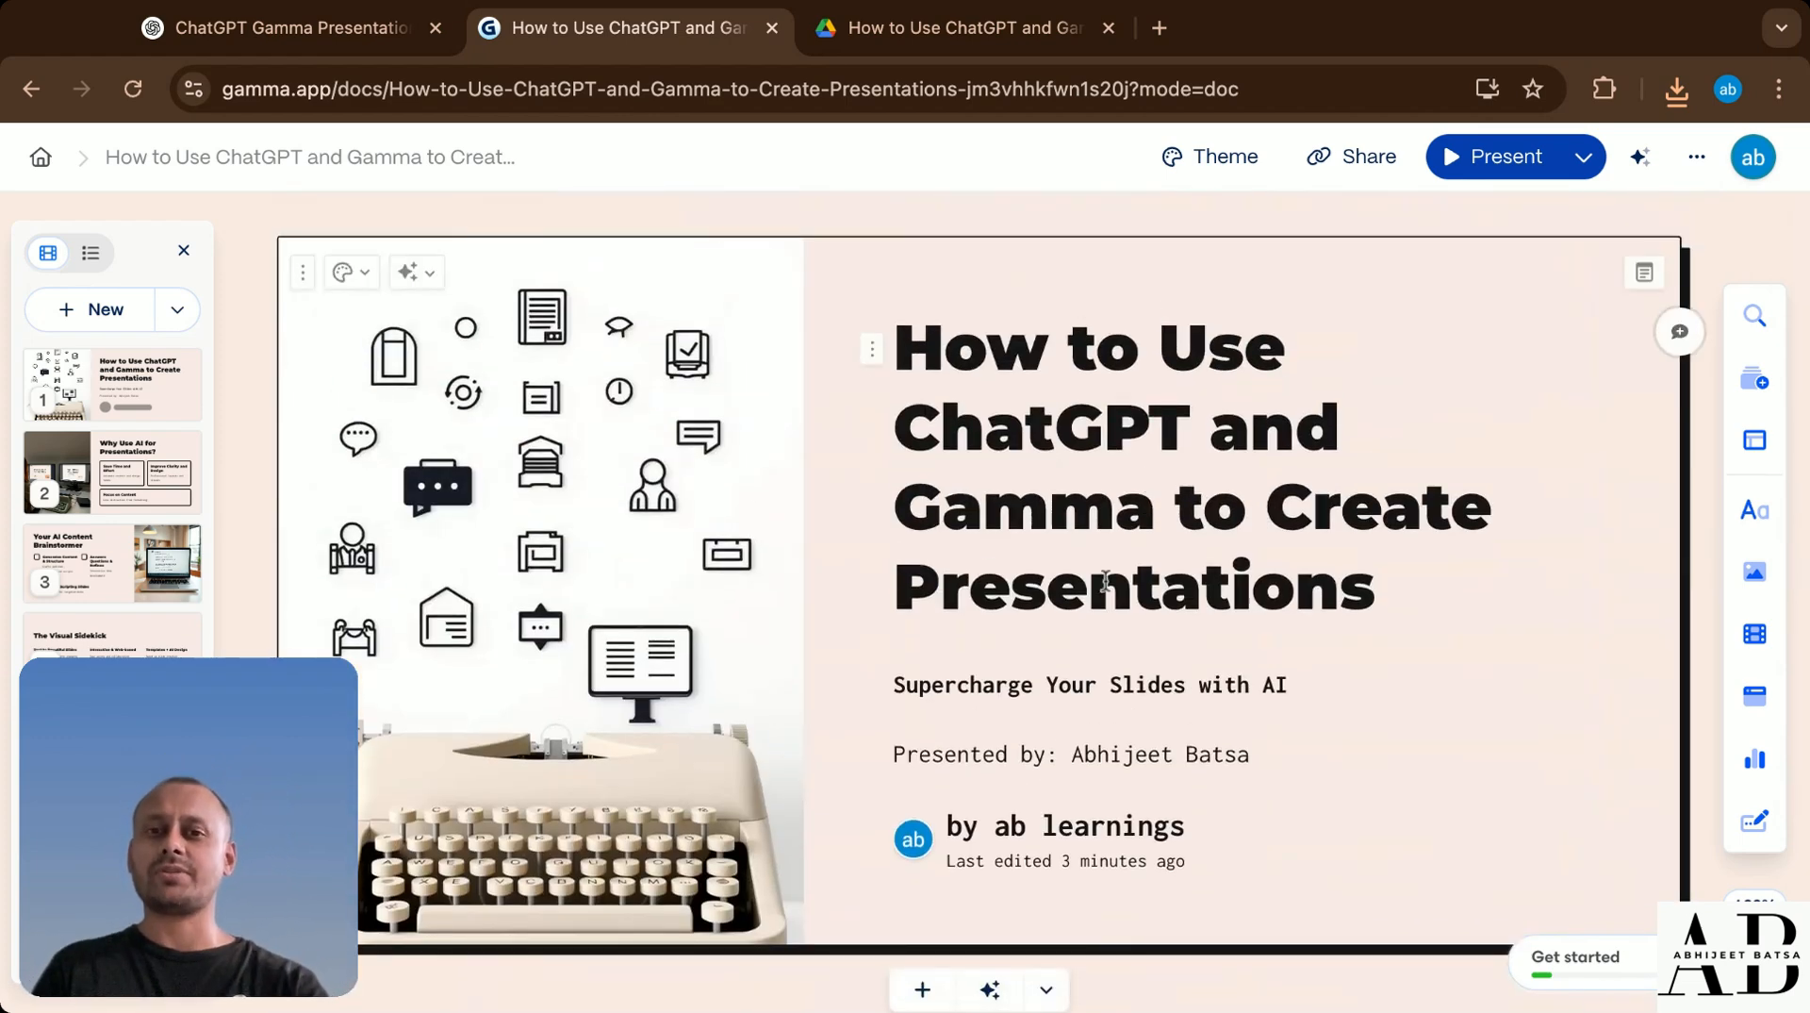
{"action": "scroll", "coordinate": [1106, 581], "scroll_direction": "down", "scroll_amount": 1}
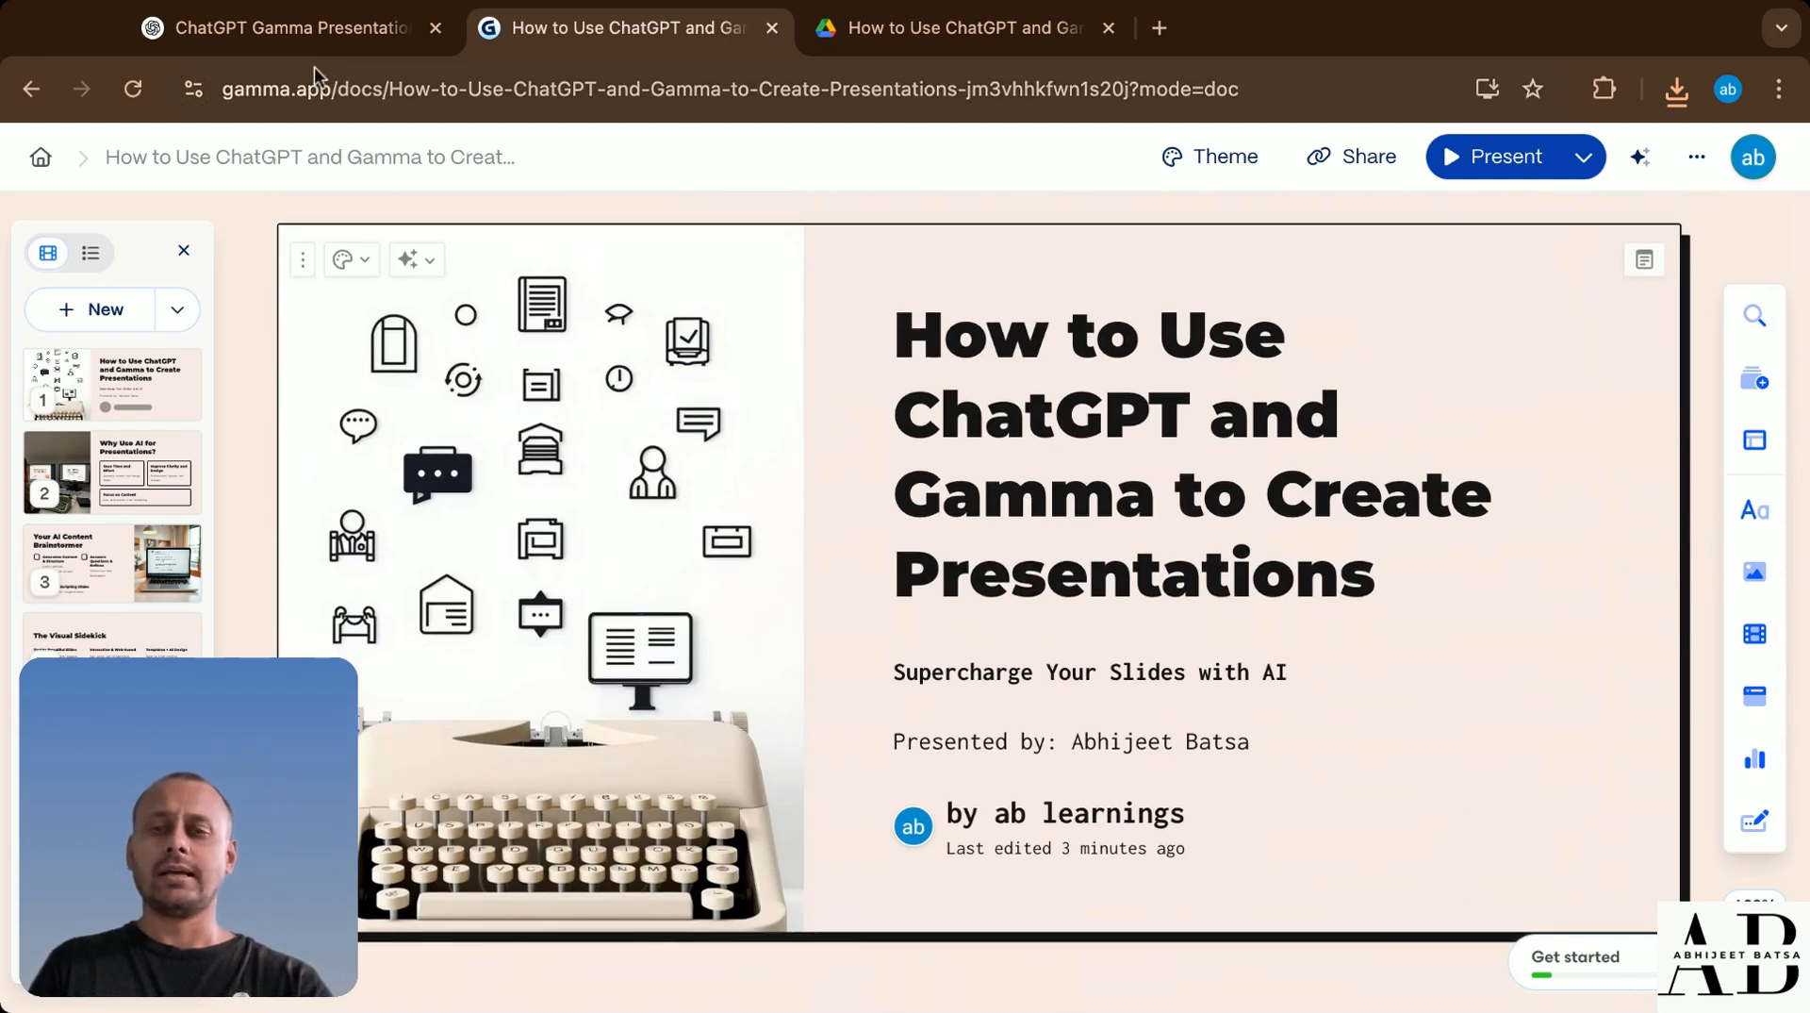